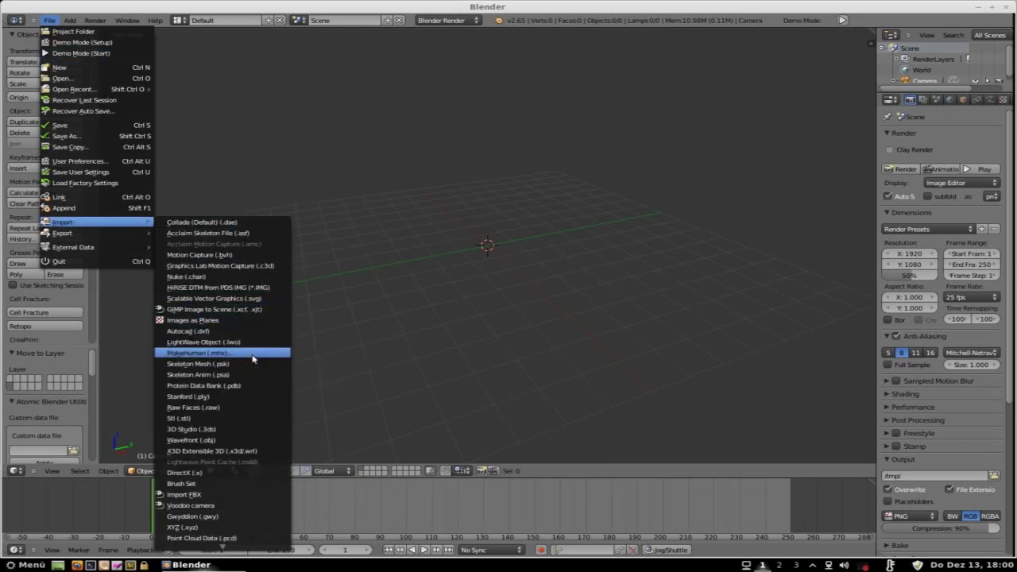
Import the MakeHuman file standard.mhx from the standard exports folder and dismiss the load message.
left_click(253, 355)
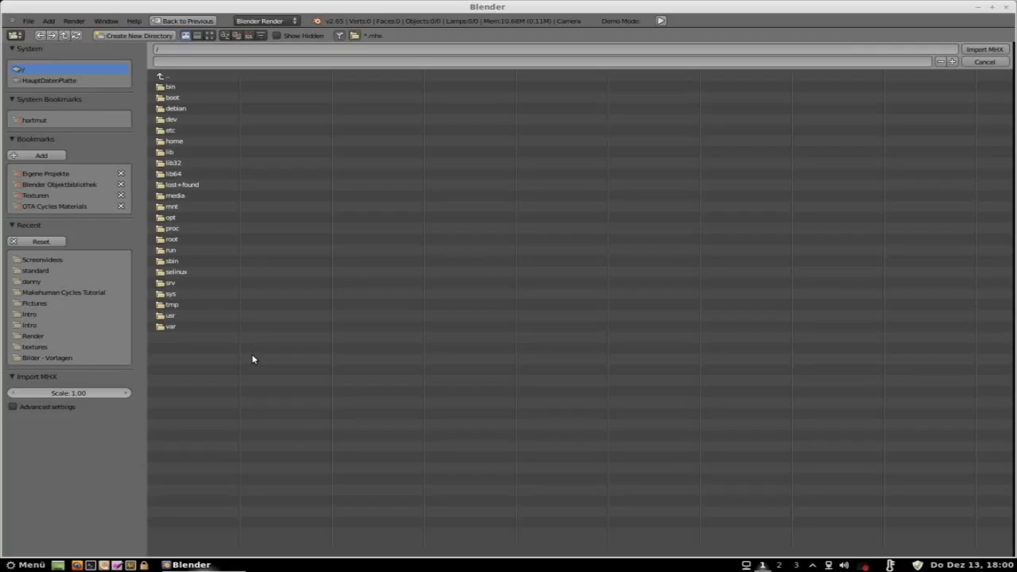
left_click(60, 271)
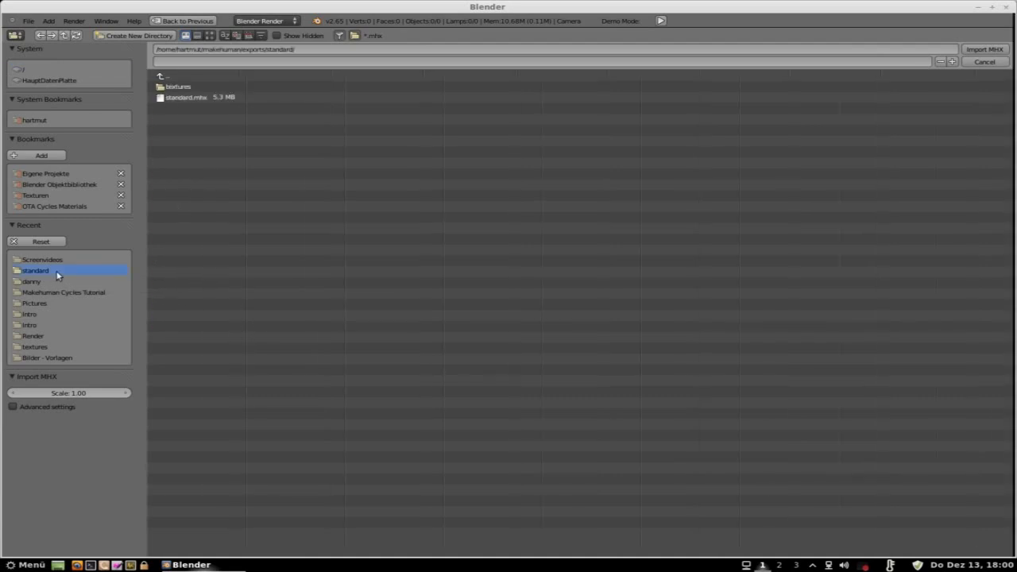
left_click(188, 98)
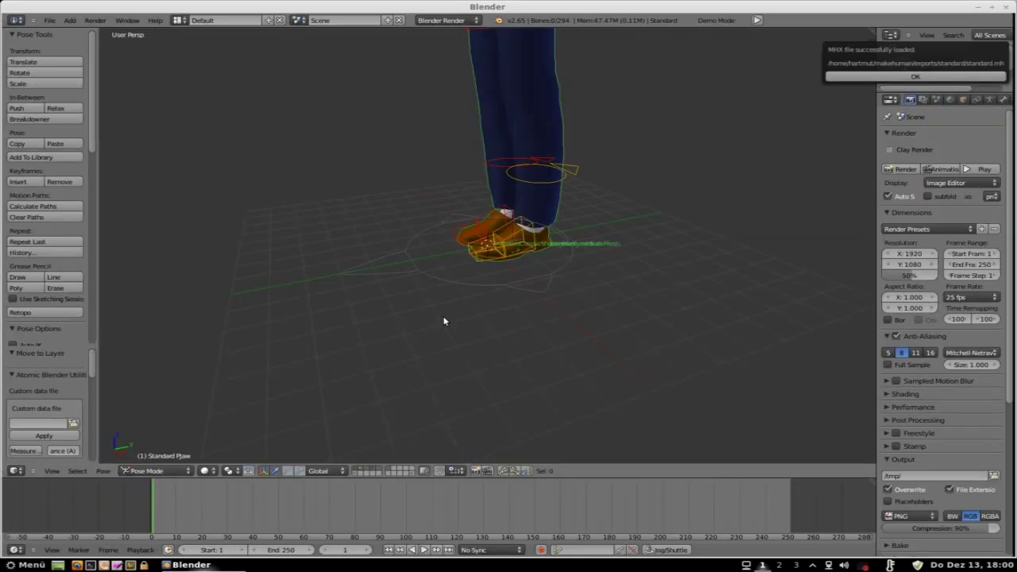
left_click(871, 76)
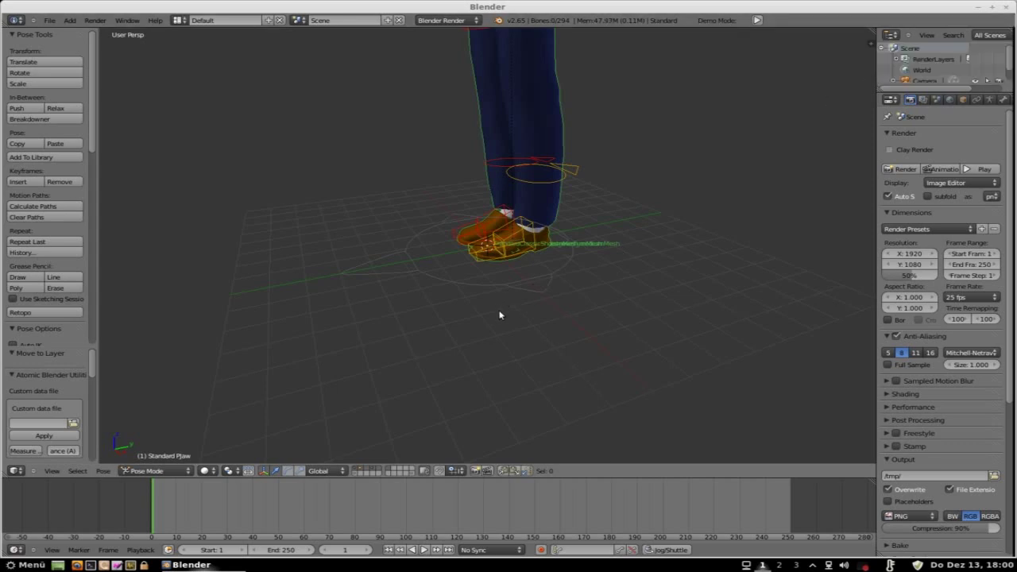
Show the whole imported figure centred in the front orthographic view.
key("KP_1")
key("KP_5")
scroll(525, 312, "down", 4)
scroll(550, 313, "up", 3)
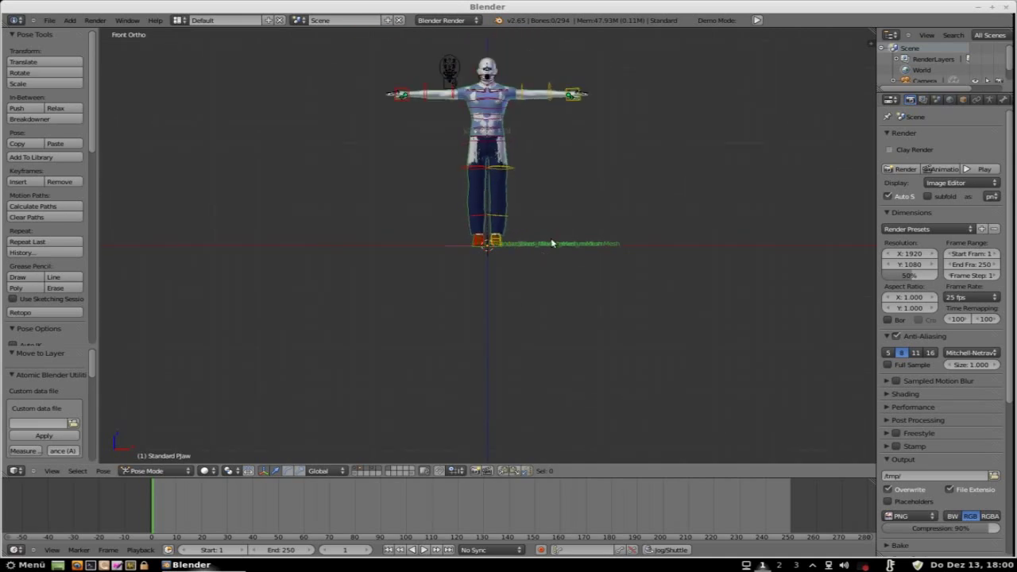
scroll(550, 334, "up", 2)
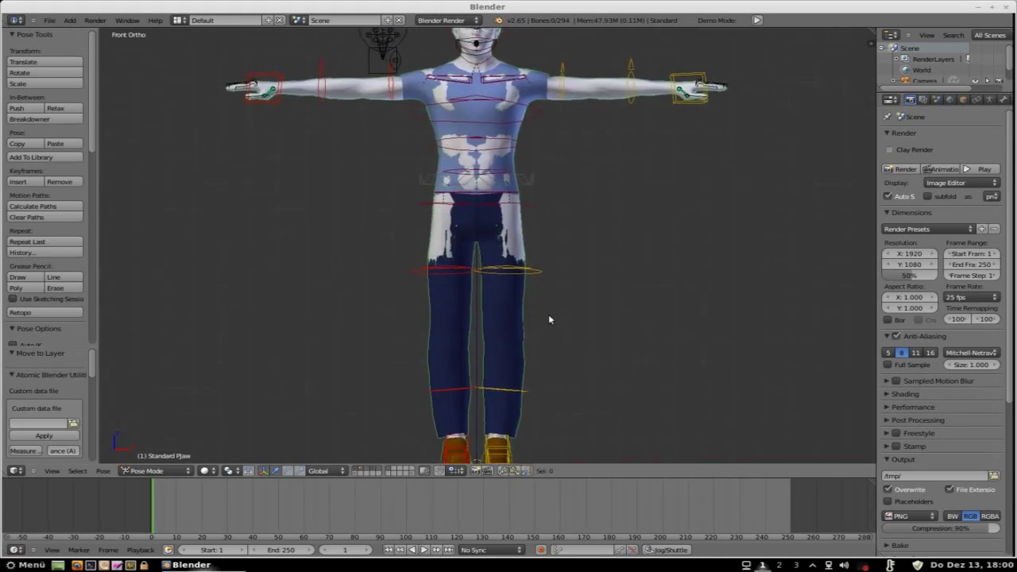
scroll(549, 316, "down", 2)
middle_click_drag(547, 324, 547, 321, "shift")
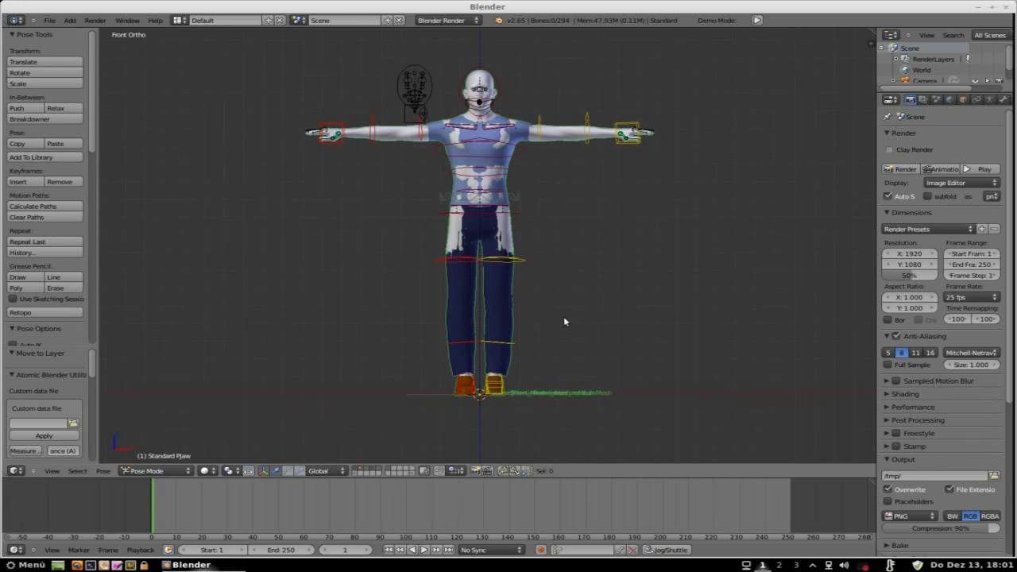
Inspect the first three scene layers one at a time and select the individual clothing meshes on the third.
left_click(357, 469)
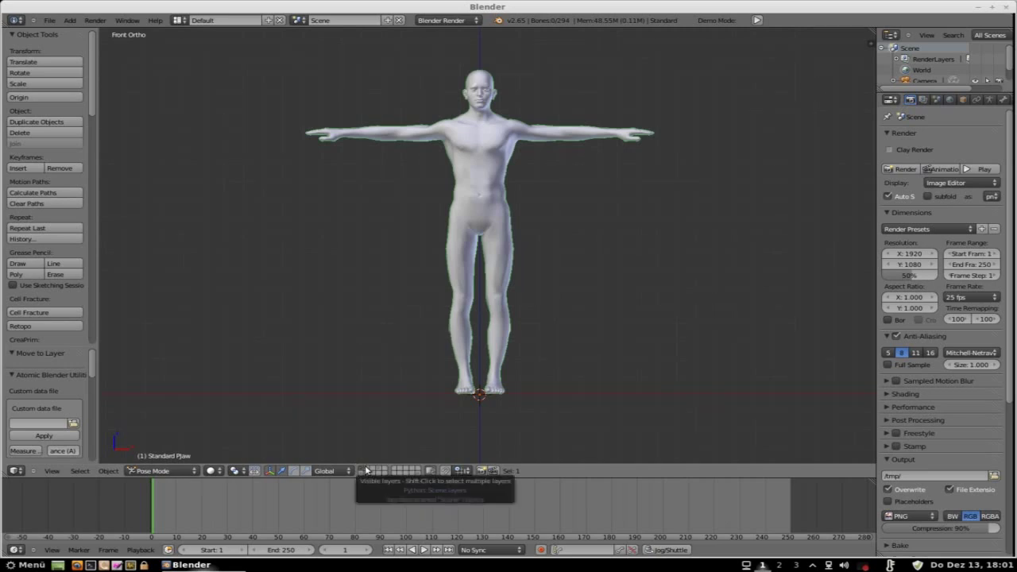
left_click(366, 470)
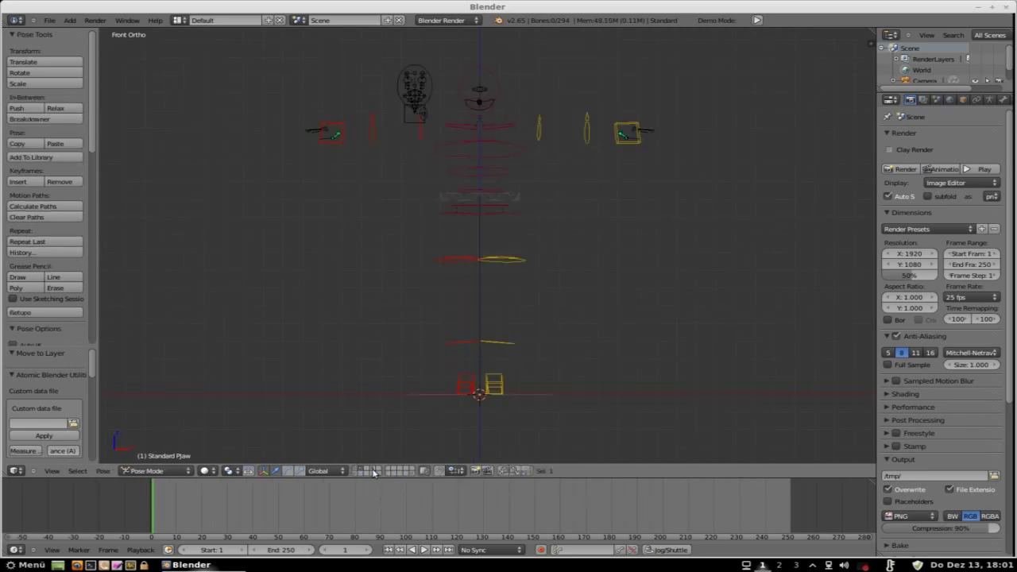
left_click(374, 472)
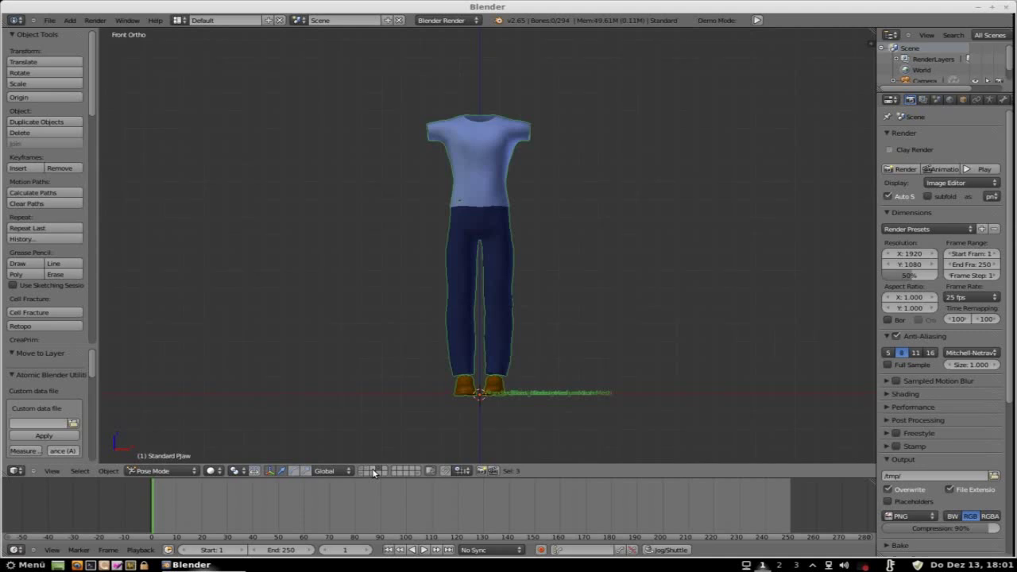
right_click(497, 196)
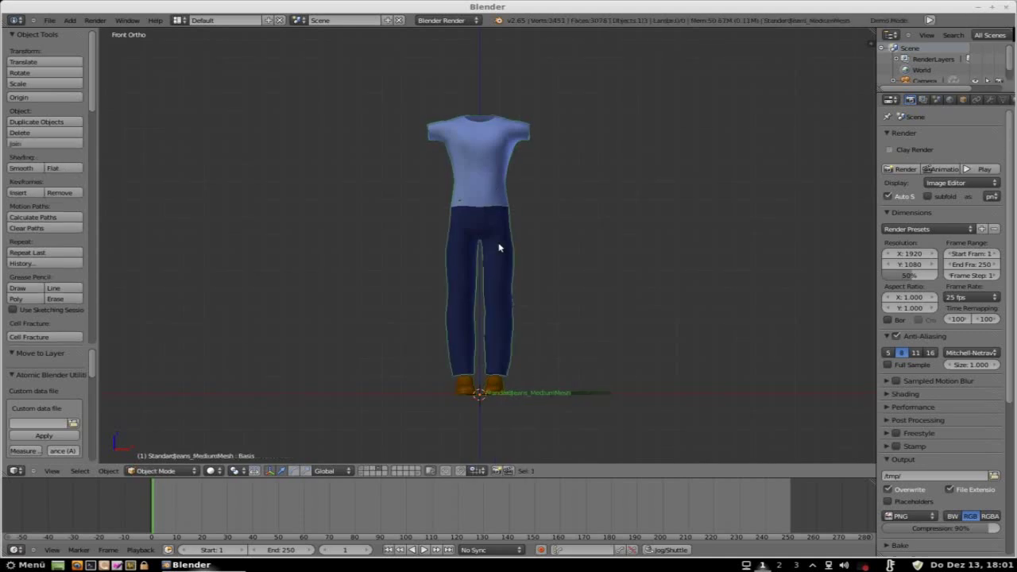
right_click(473, 388)
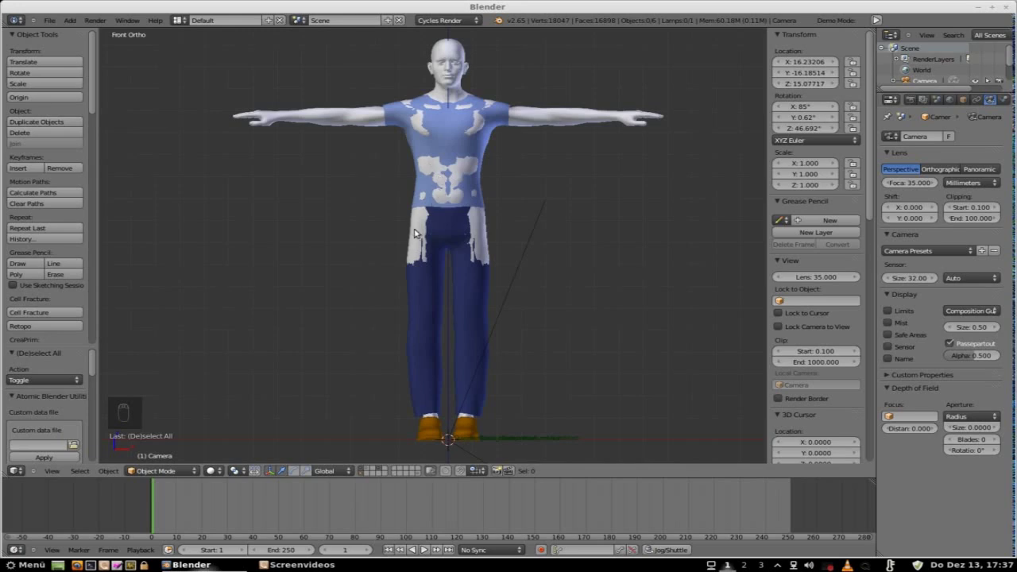
Display the clothed figure with Rendered viewport shading.
left_click(415, 253)
left_click(216, 471)
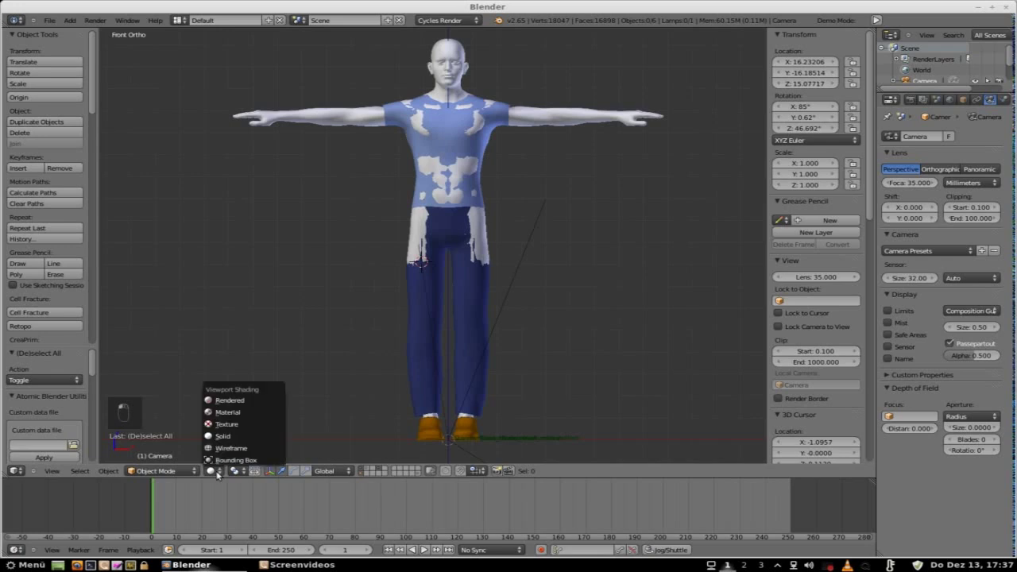
left_click(230, 400)
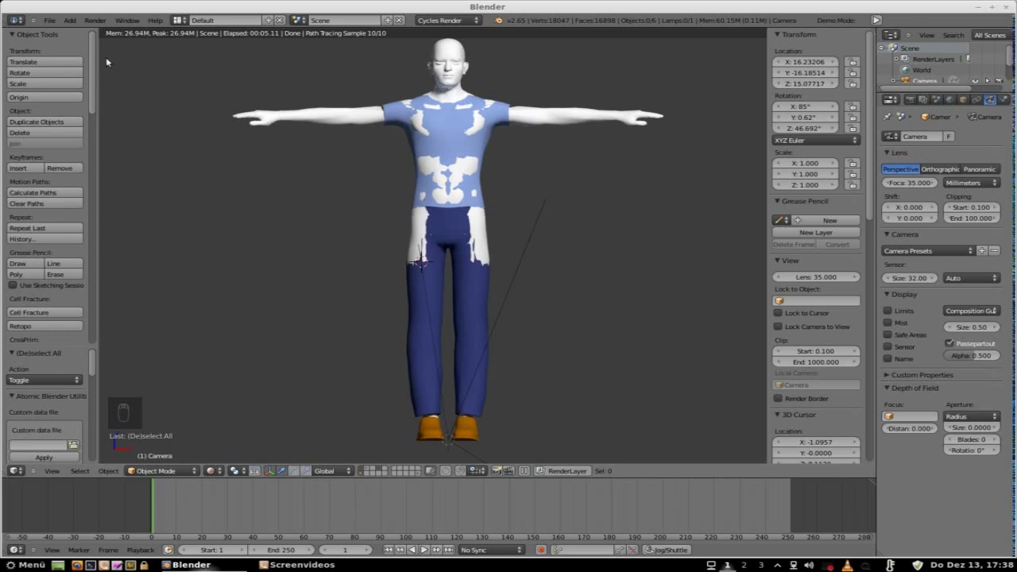
Pack all external data into the .blend file and unpack it into files.
left_click(49, 20)
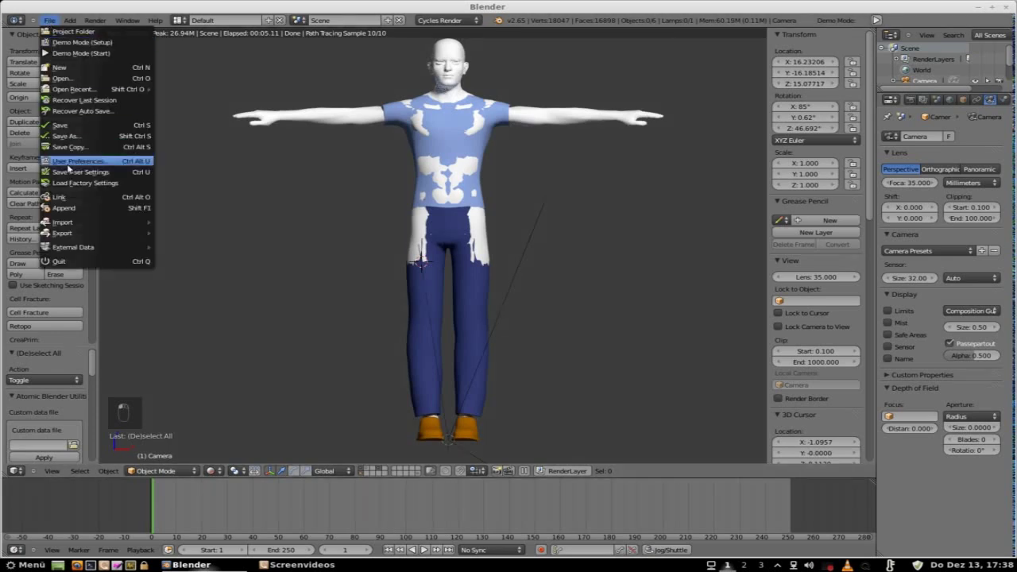
mouse_move(70, 250)
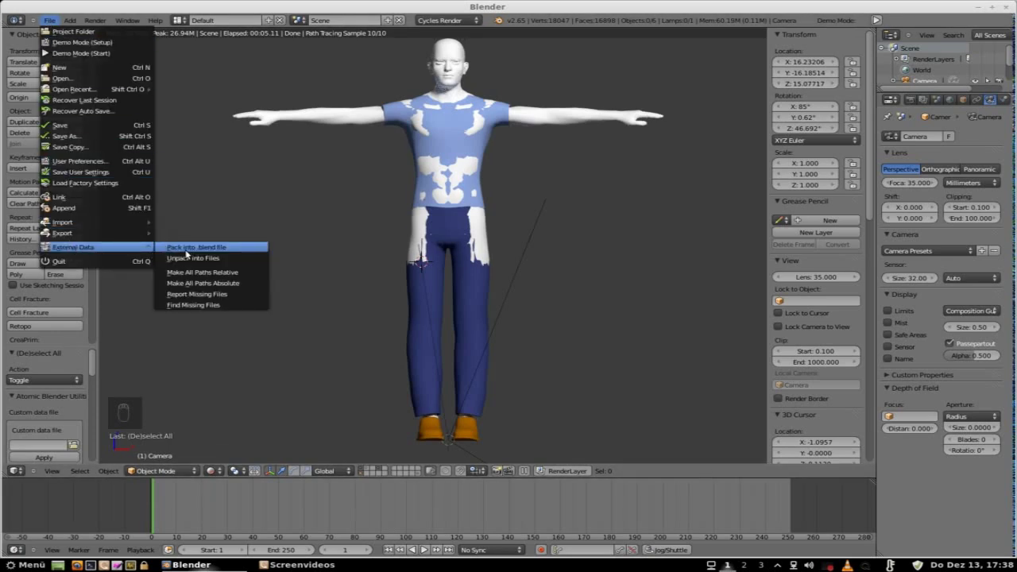
left_click(236, 251)
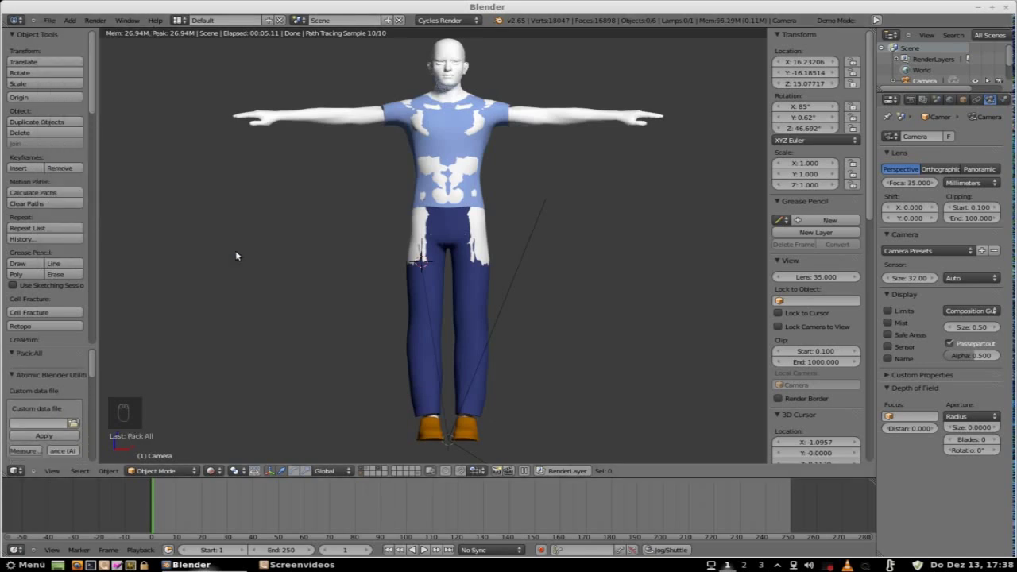
left_click(49, 19)
mouse_move(87, 251)
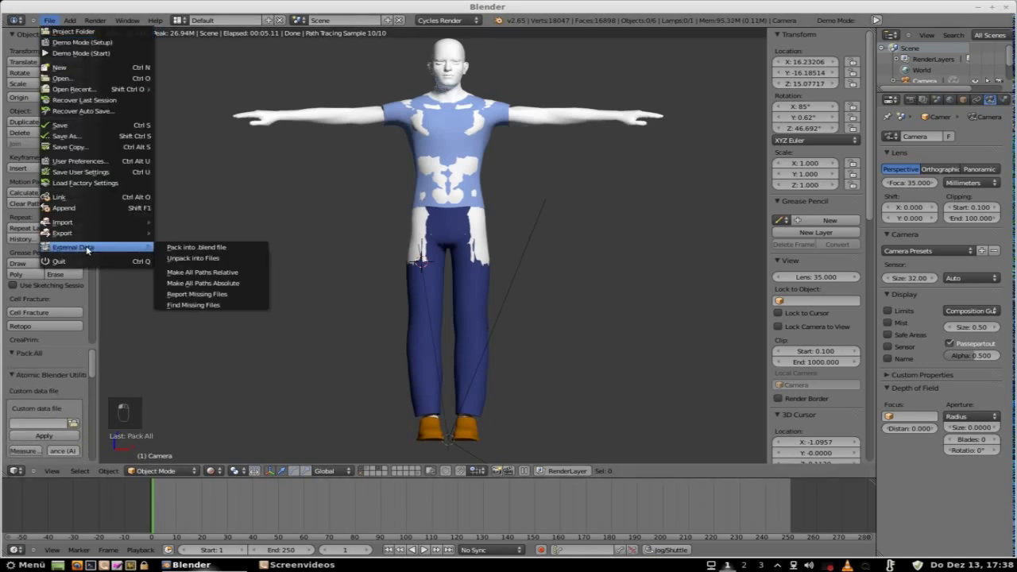
left_click(242, 259)
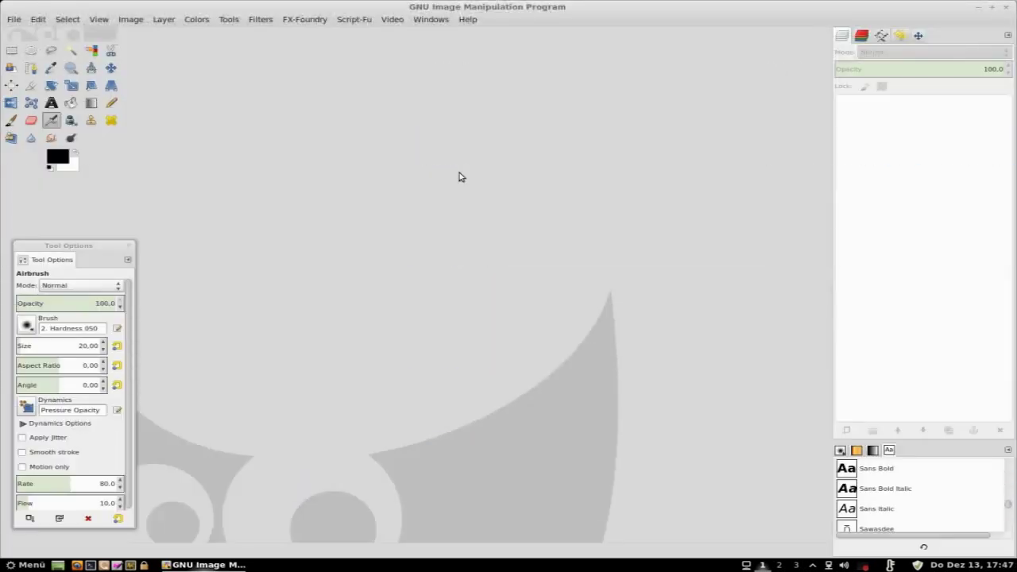
In GIMP, open texture.png from the textures folder of Makehuman Cycles Tutorial under Eigene Projekte.
left_click(13, 20)
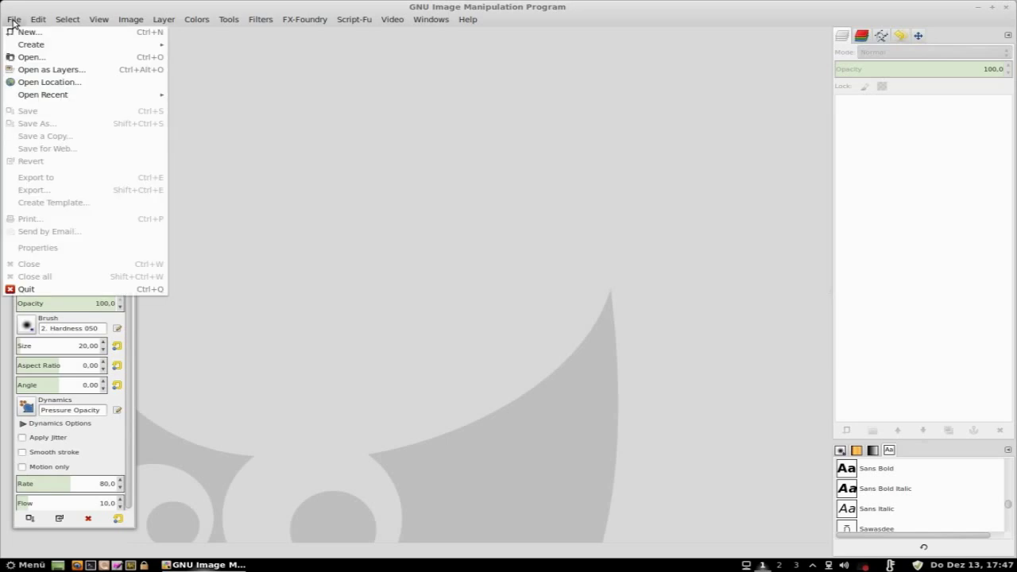
left_click(38, 59)
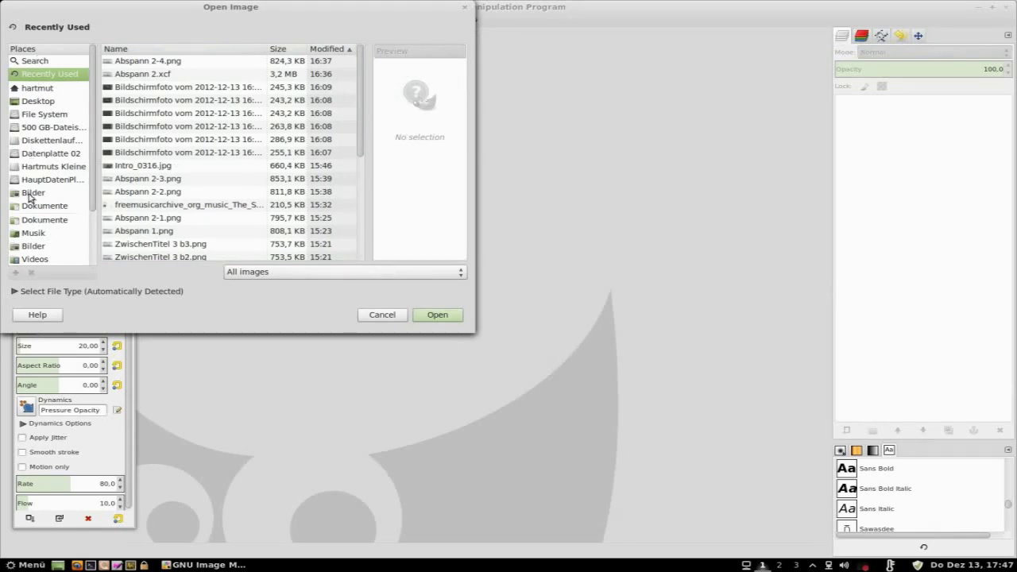
scroll(37, 205, "down", 3)
left_click(49, 233)
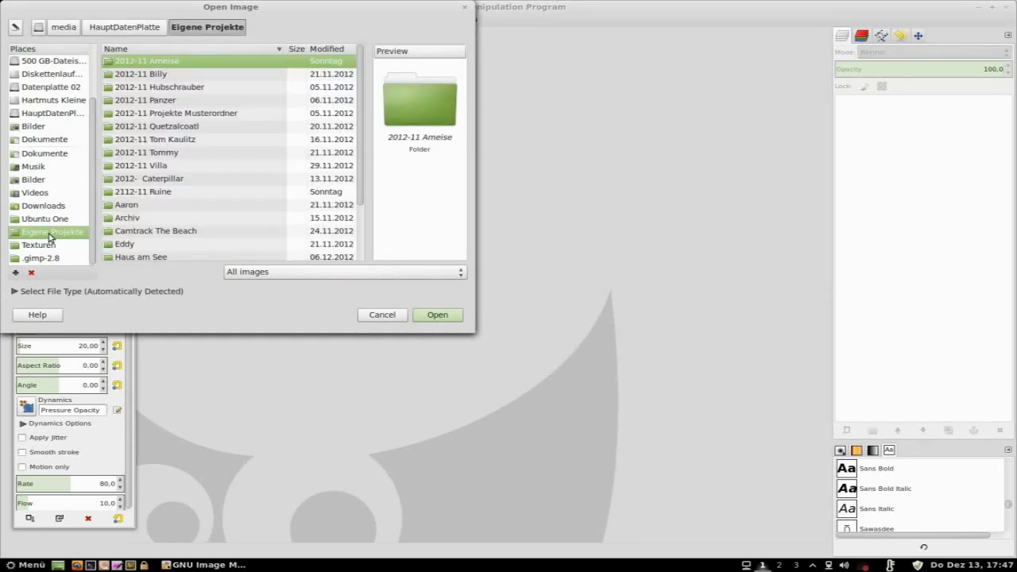
scroll(162, 226, "down", 3)
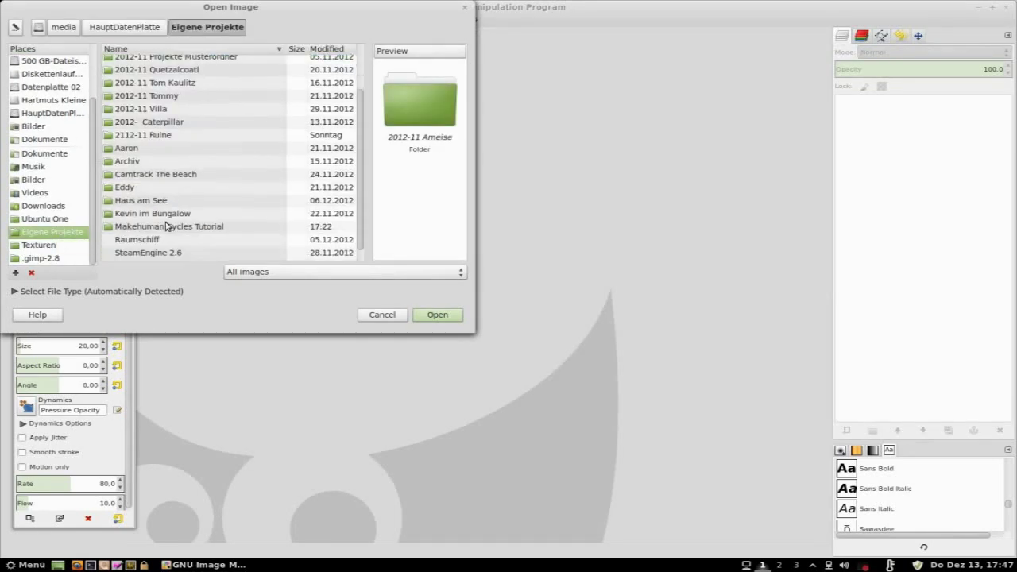
left_click(181, 215)
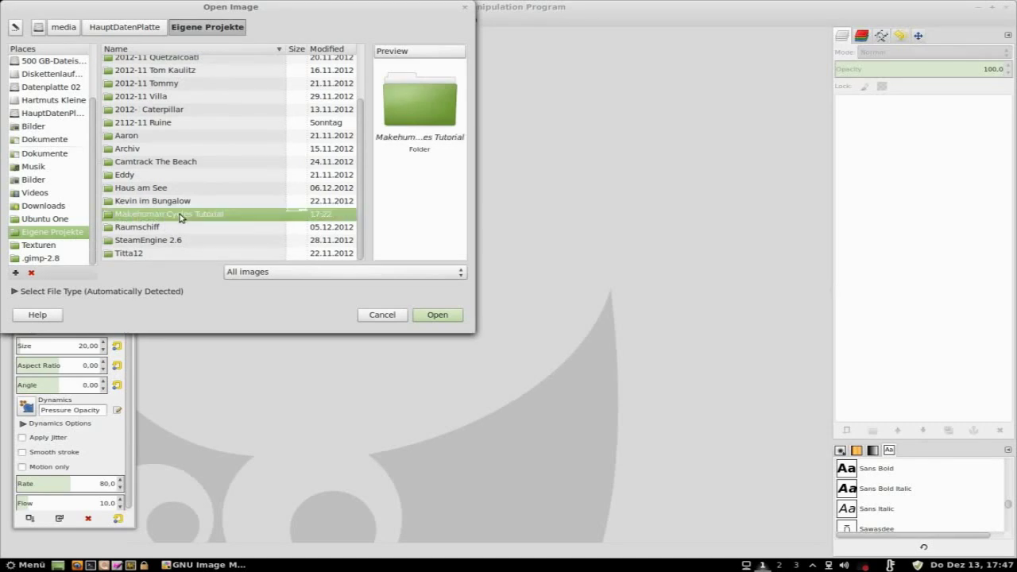
double_click(181, 216)
left_click(141, 129)
double_click(142, 129)
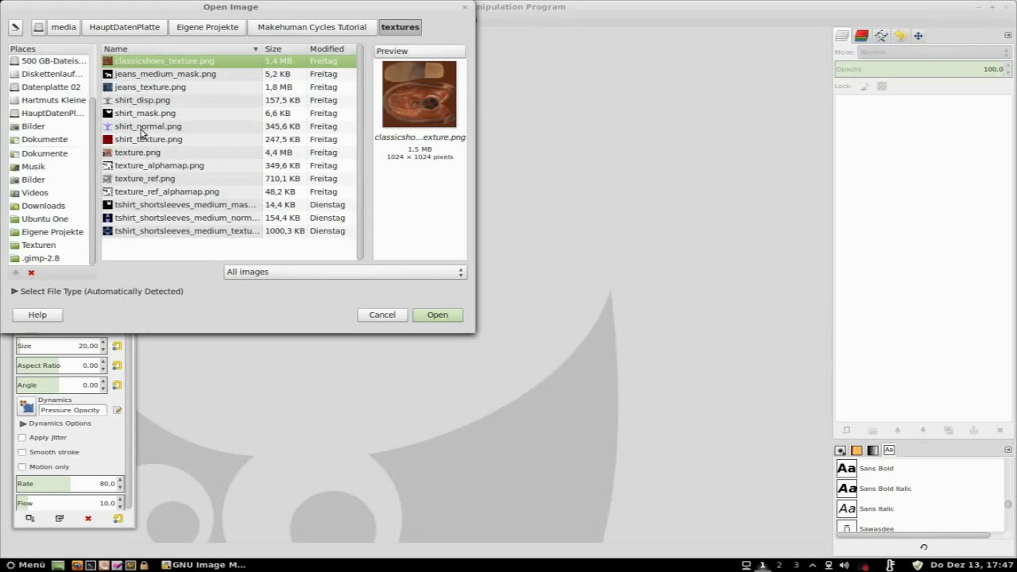
left_click(146, 157)
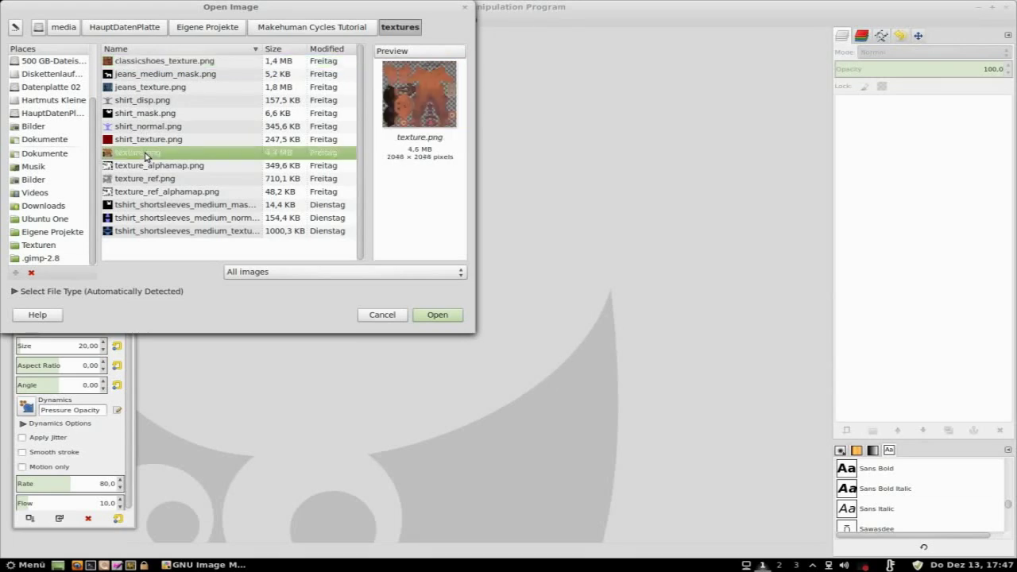
double_click(146, 156)
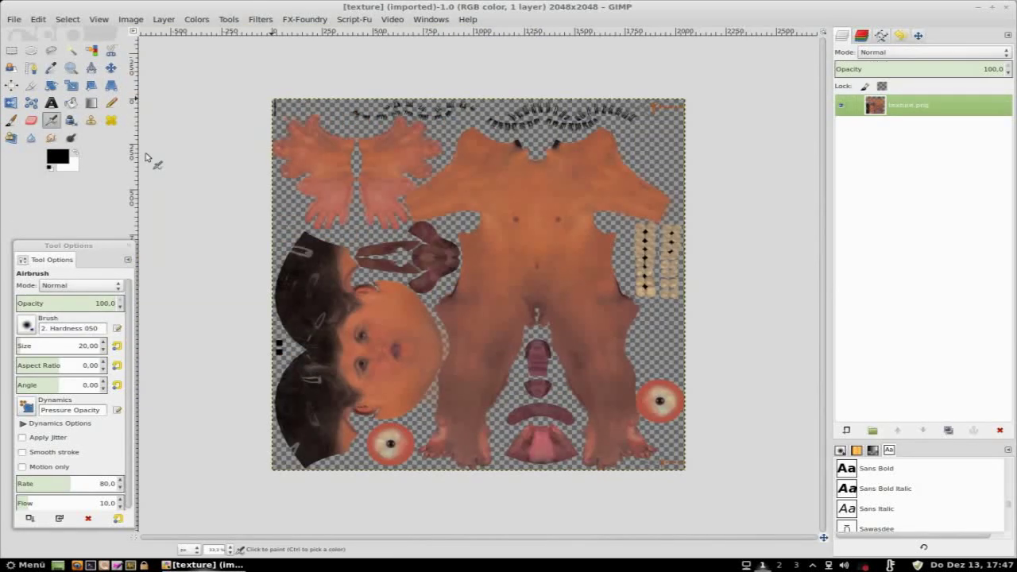
Reduce the skin texture's contrast to -127 with Brightness-Contrast.
left_click(198, 21)
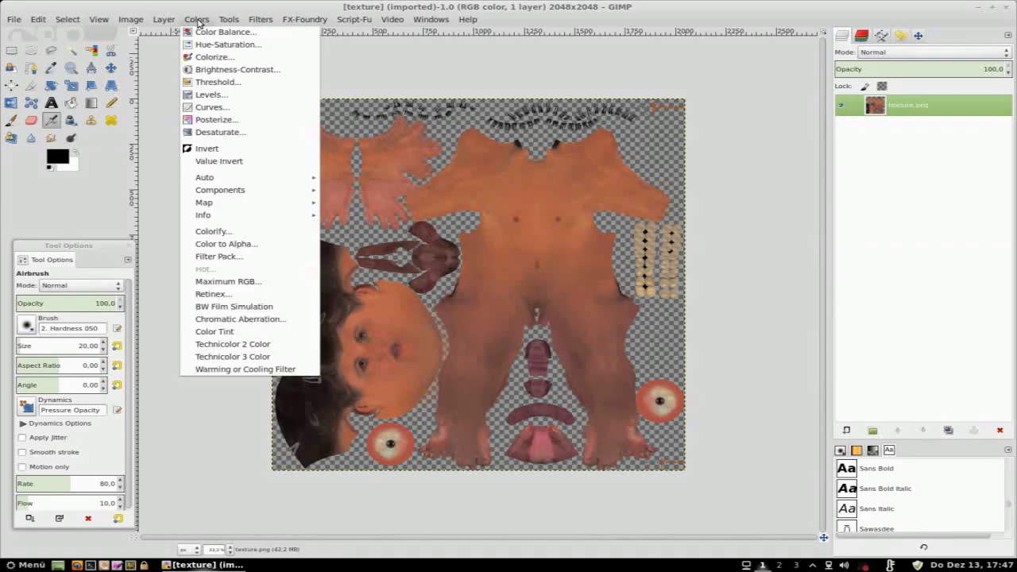
left_click(230, 70)
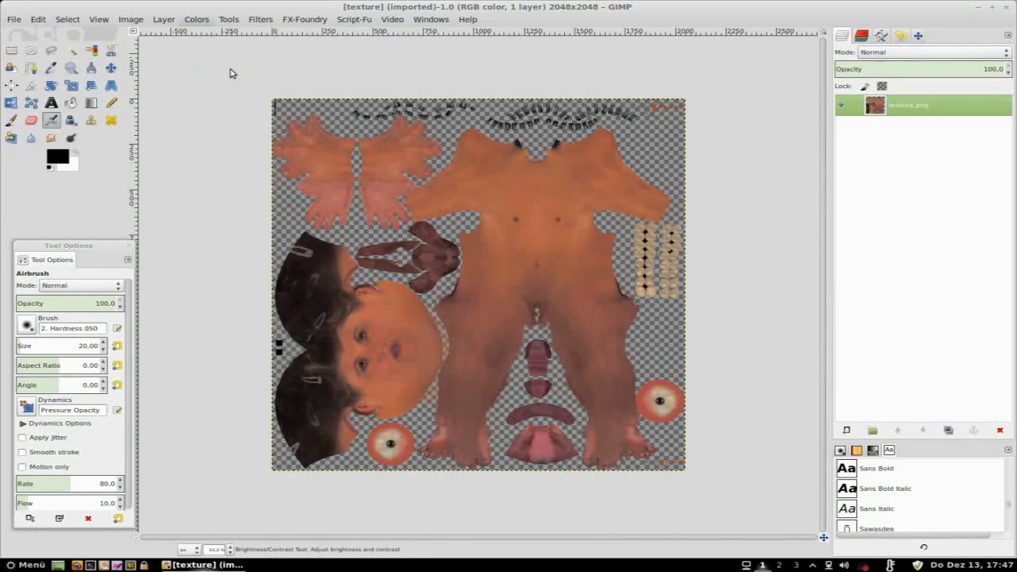
left_click_drag(116, 80, 43, 84)
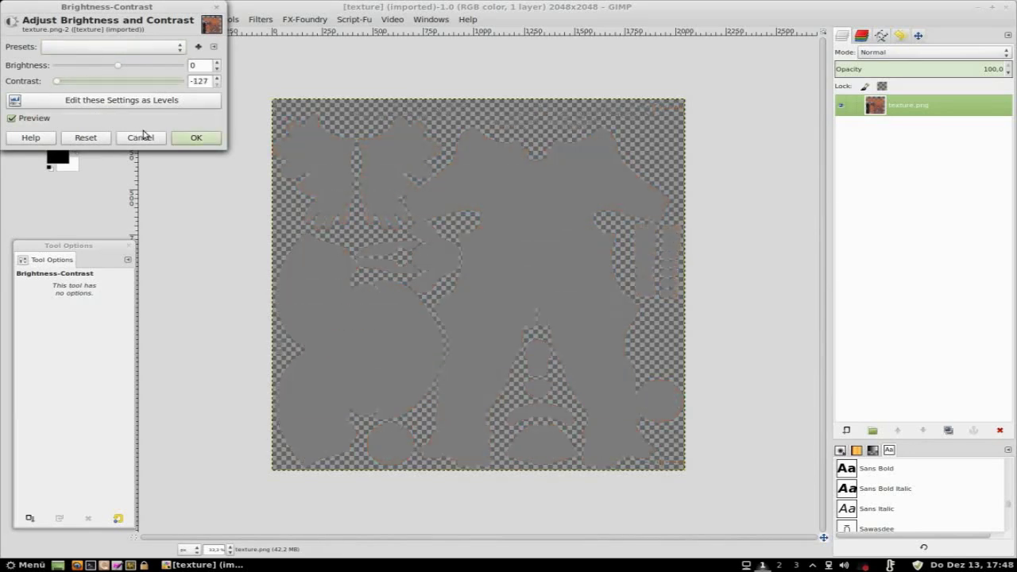
left_click(193, 140)
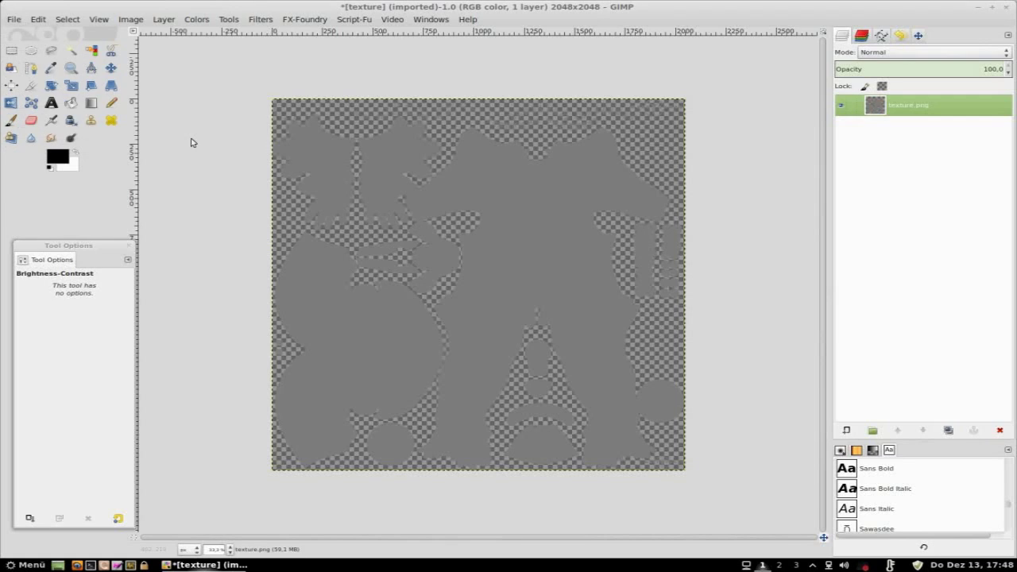
Raise the greyed texture's contrast to 127 with a second Brightness-Contrast adjustment.
left_click(192, 20)
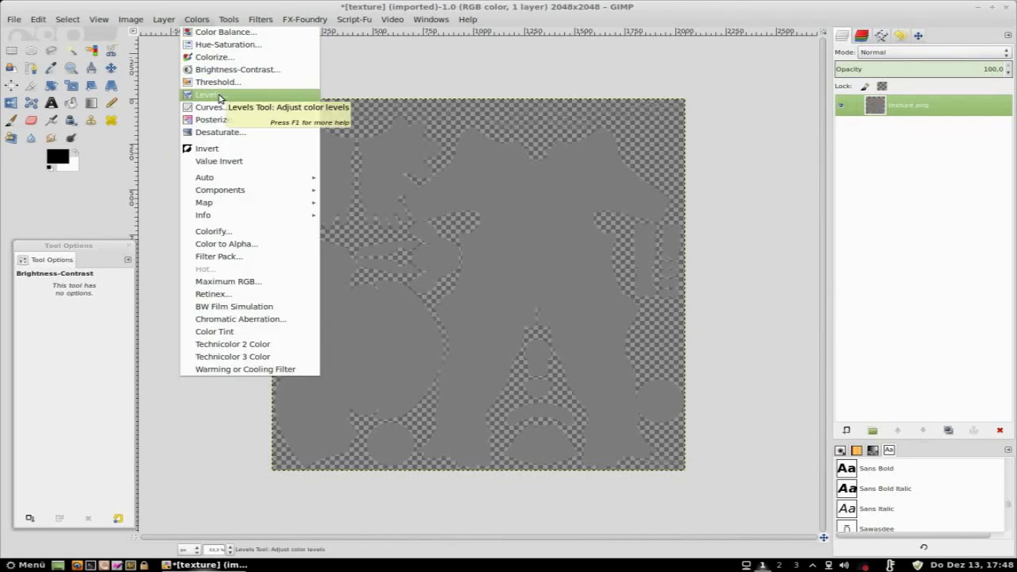
left_click(225, 71)
left_click_drag(117, 83, 197, 82)
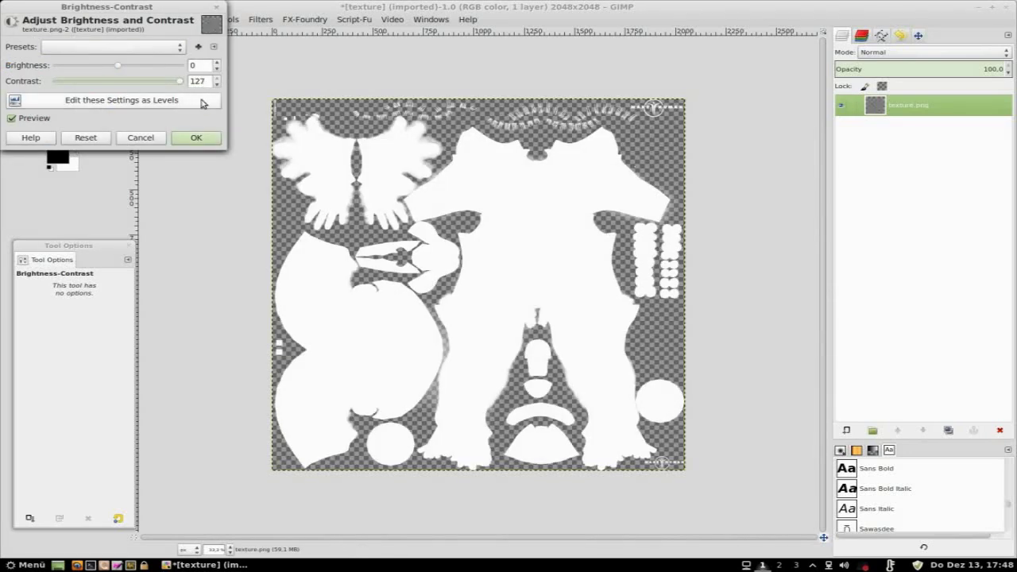
left_click(195, 139)
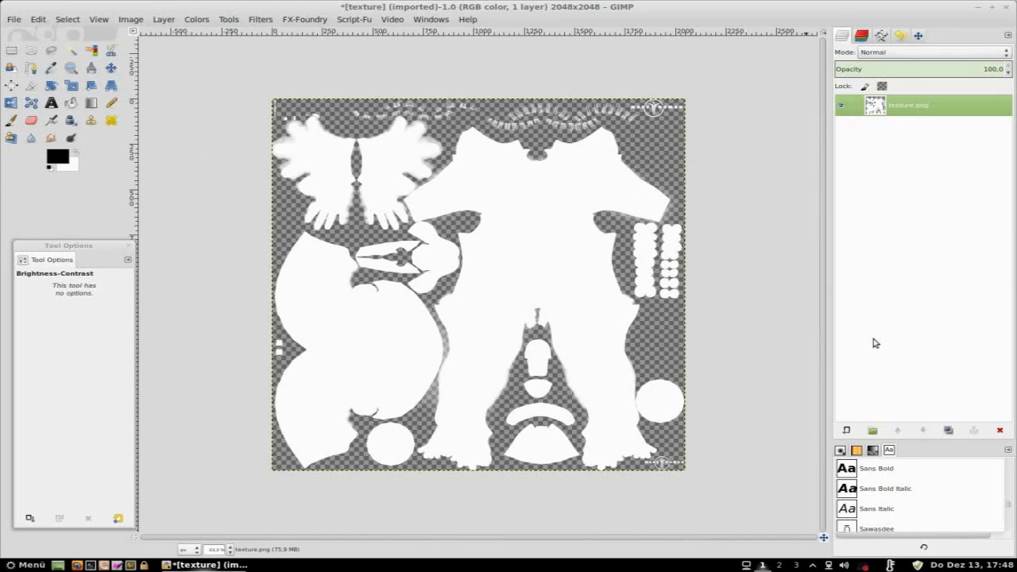
Add a 2048 x 2048 layer filled with the black foreground color and move it below the texture.png layer.
left_click(846, 430)
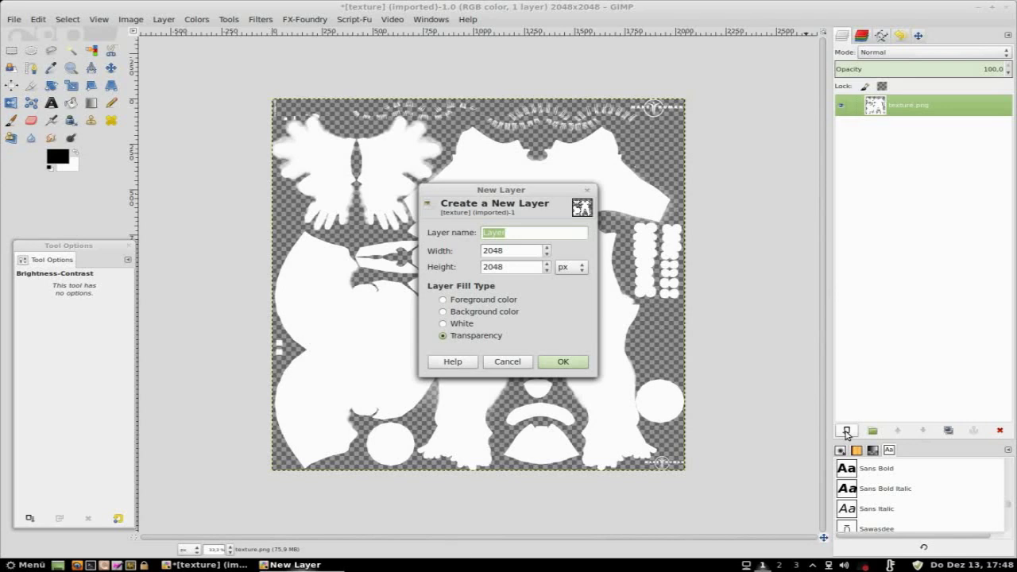
left_click(445, 301)
left_click(569, 362)
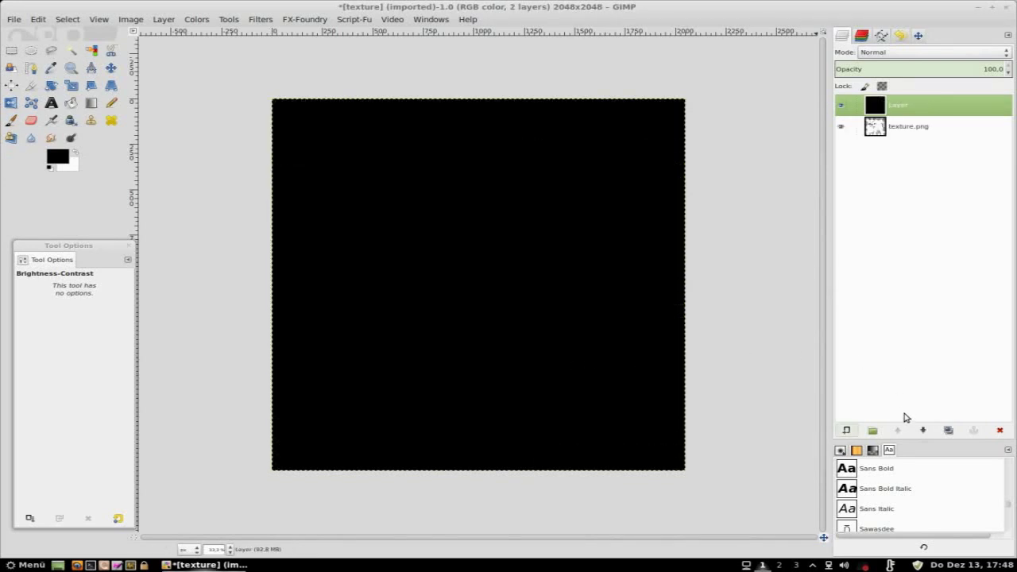
left_click(923, 431)
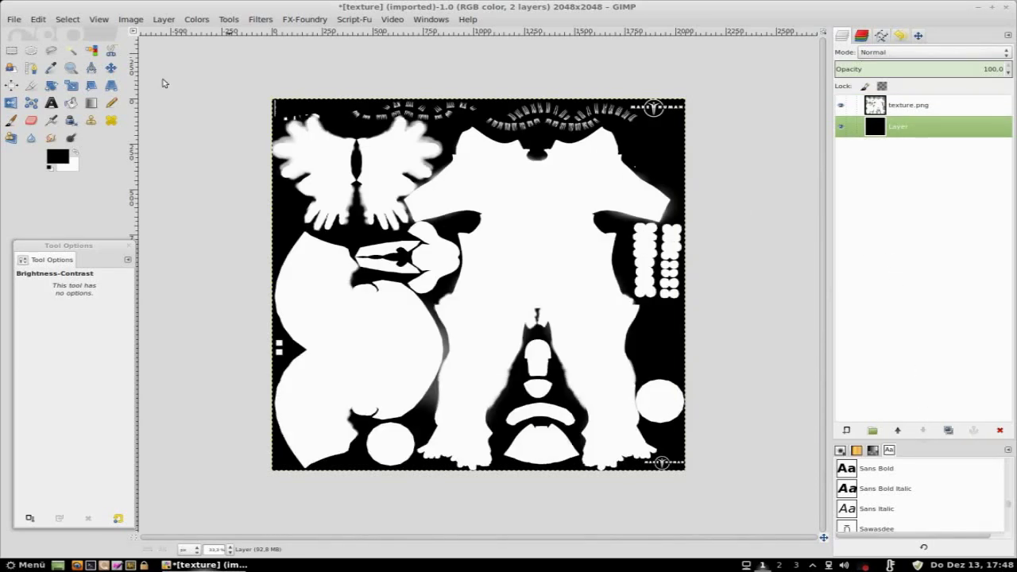
Export the skin mask as texture_alphamap.png into the textures folder, replacing the existing file.
left_click(12, 20)
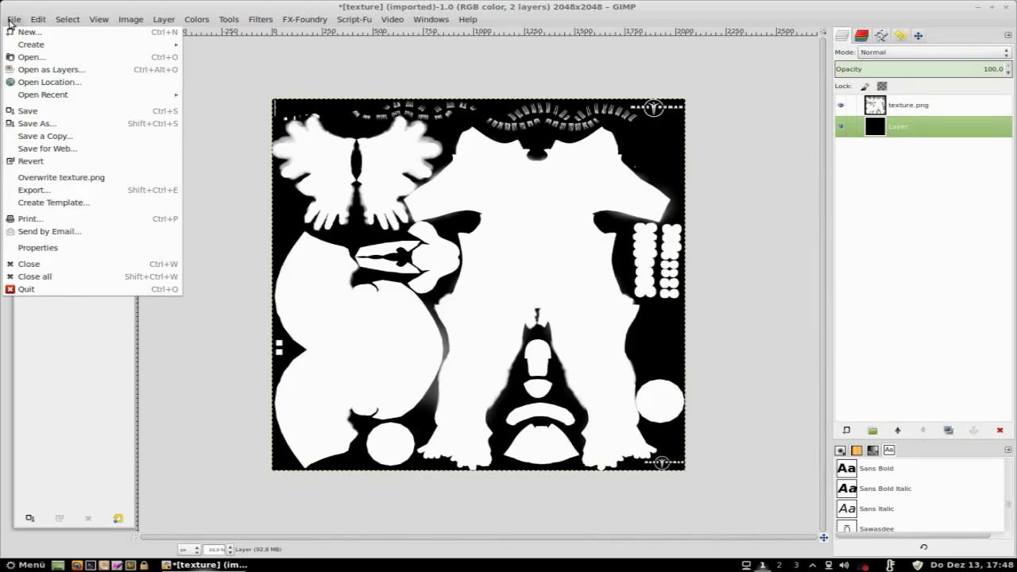
left_click(76, 196)
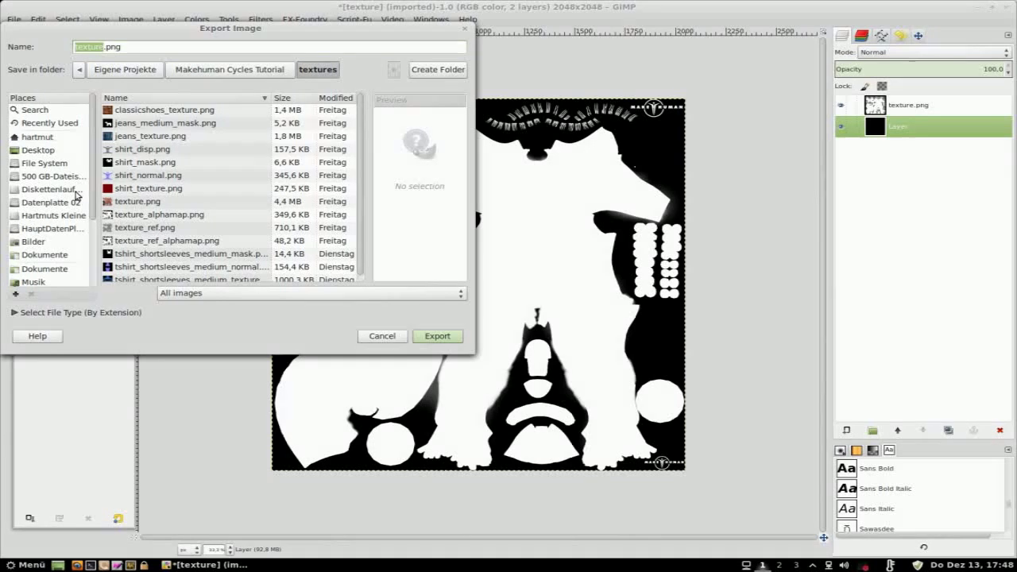
key("Right")
type("_alphamap")
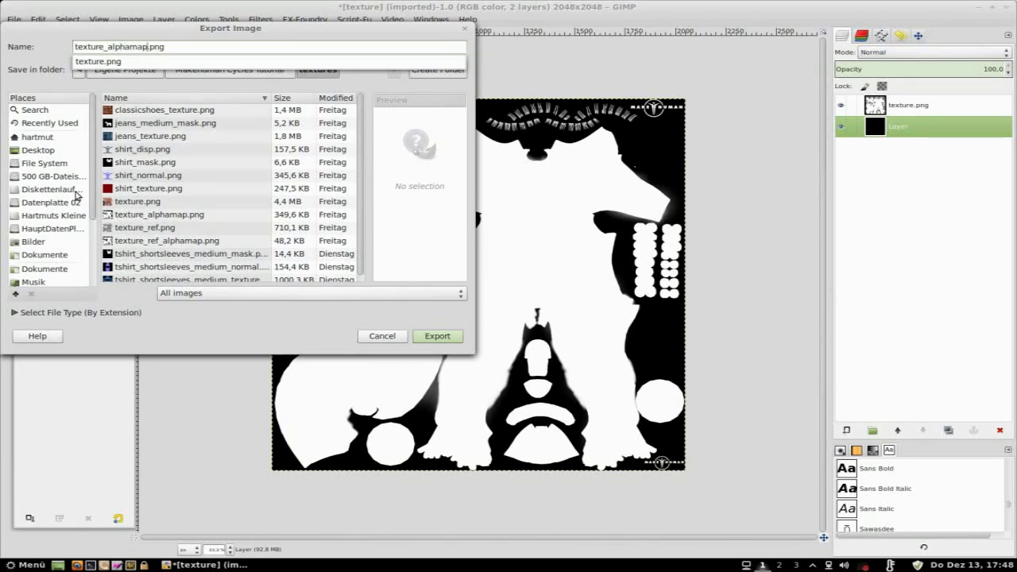
left_click(429, 340)
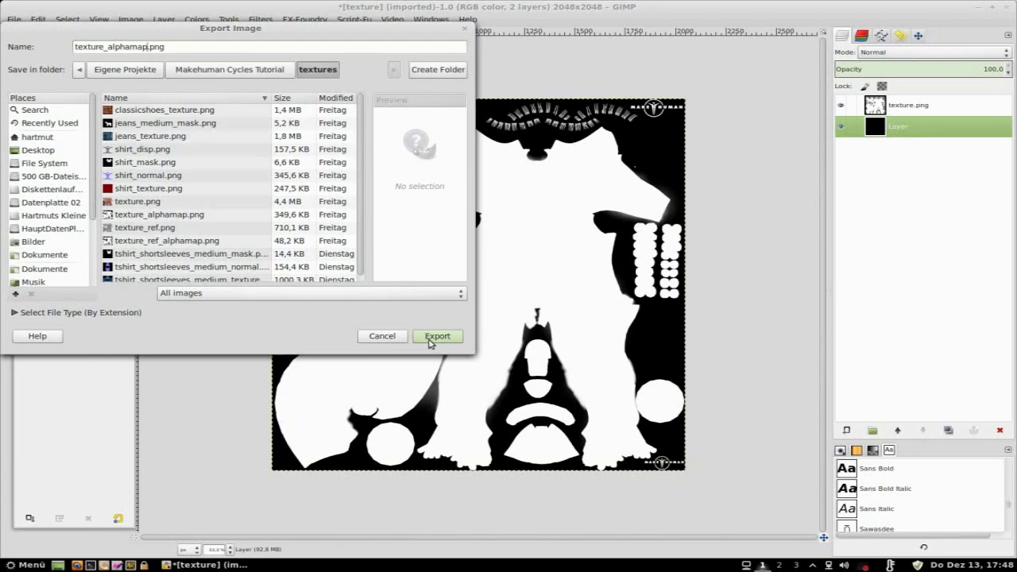
left_click(436, 337)
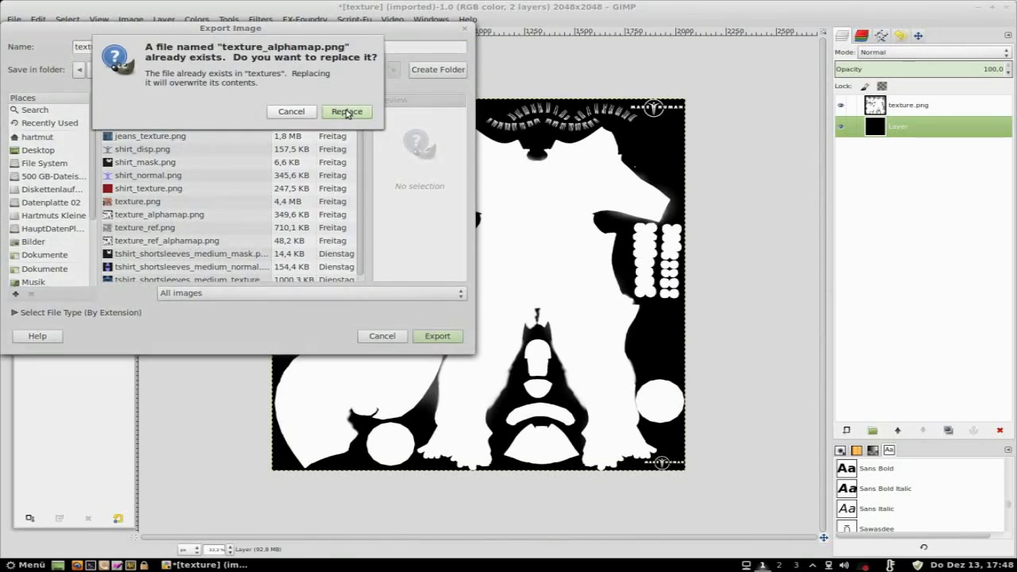
left_click(347, 112)
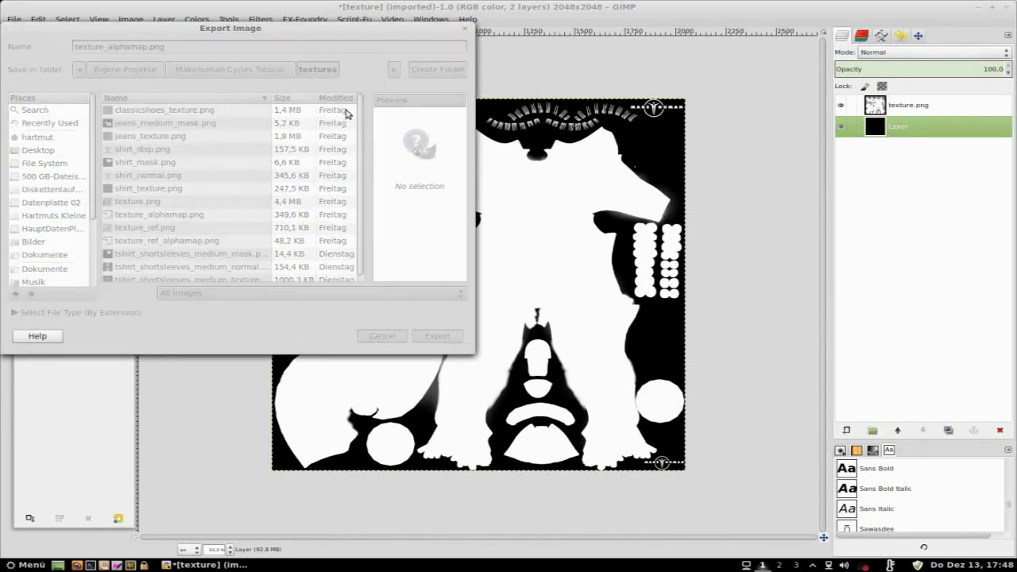
left_click(312, 265)
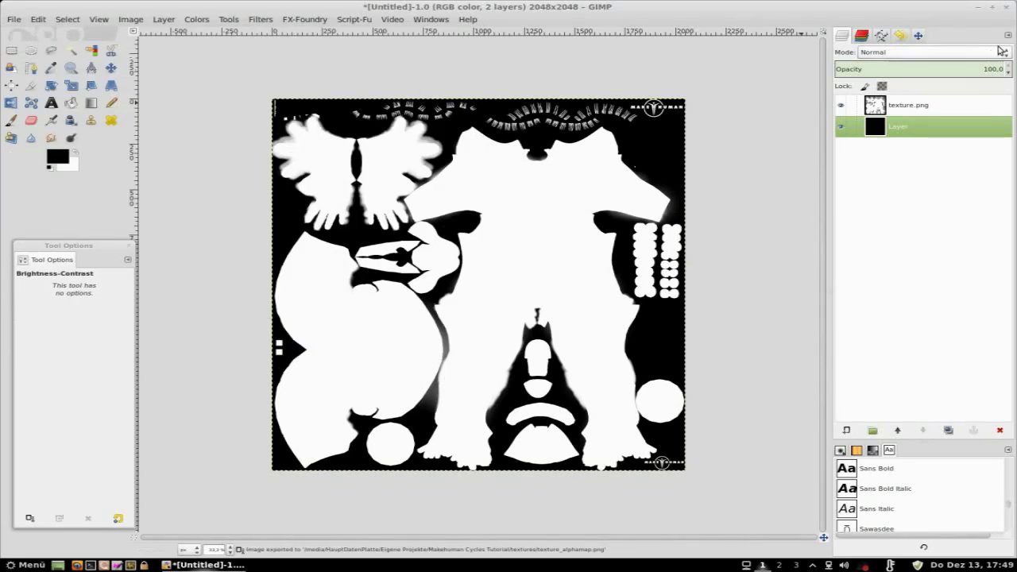
Close the current image without saving and open texture_ref.png from the textures folder.
left_click(1006, 8)
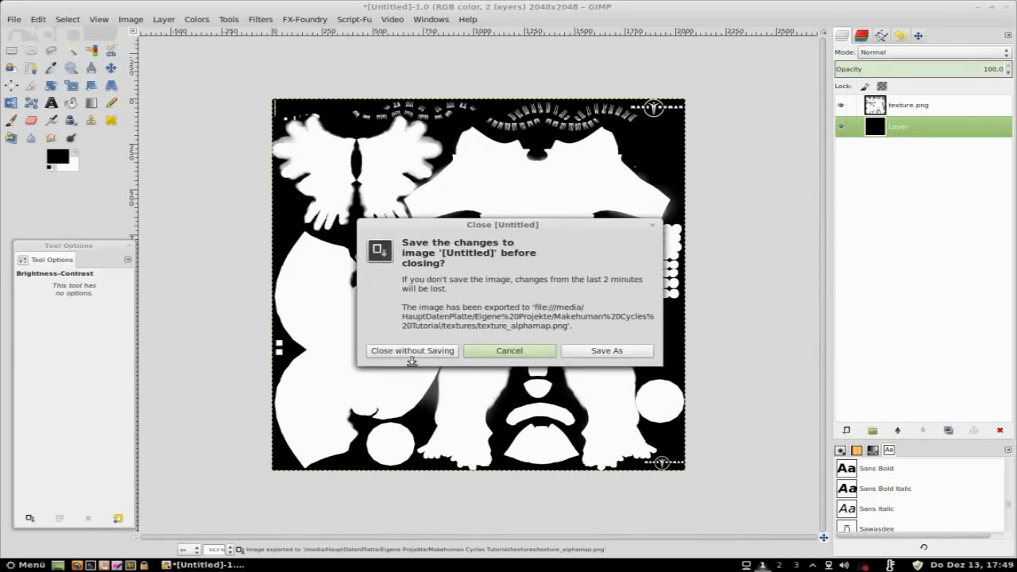
left_click(412, 354)
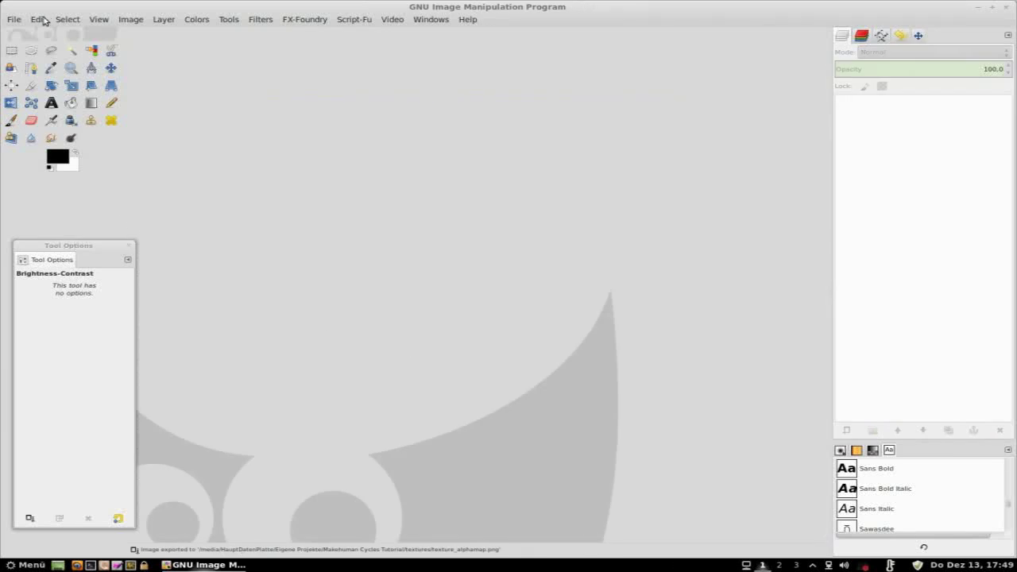
left_click(15, 19)
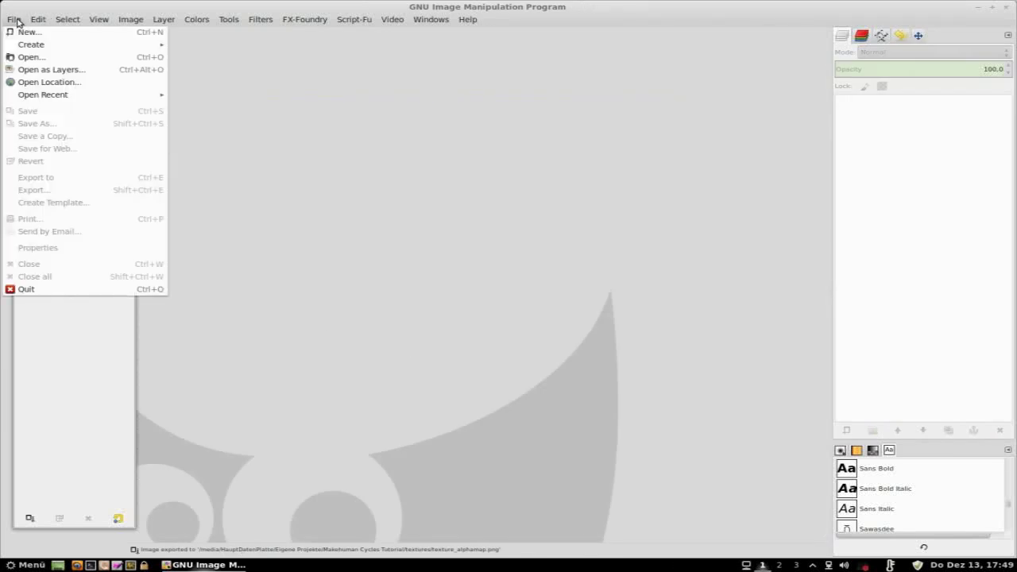
left_click(33, 59)
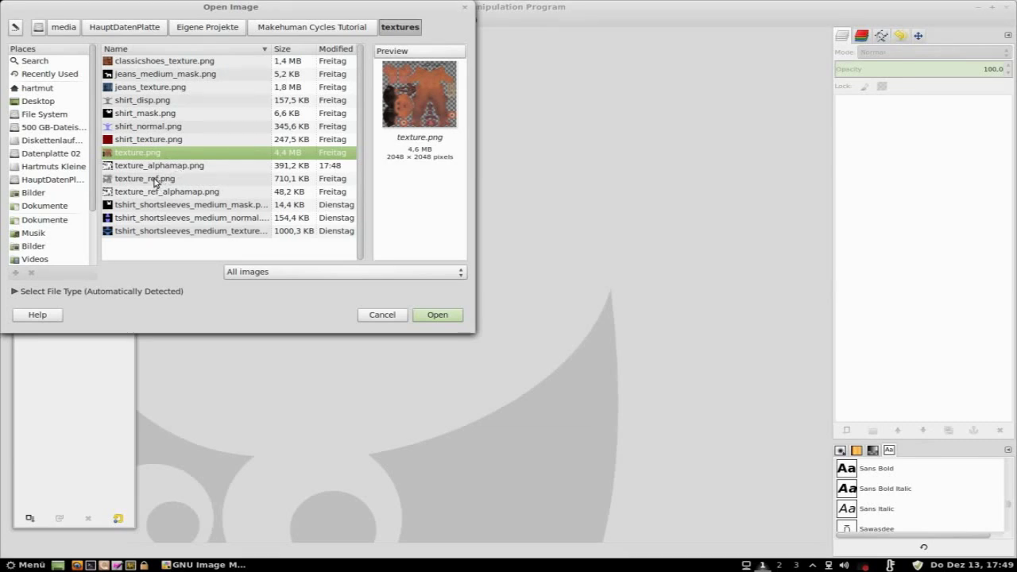
left_click(155, 181)
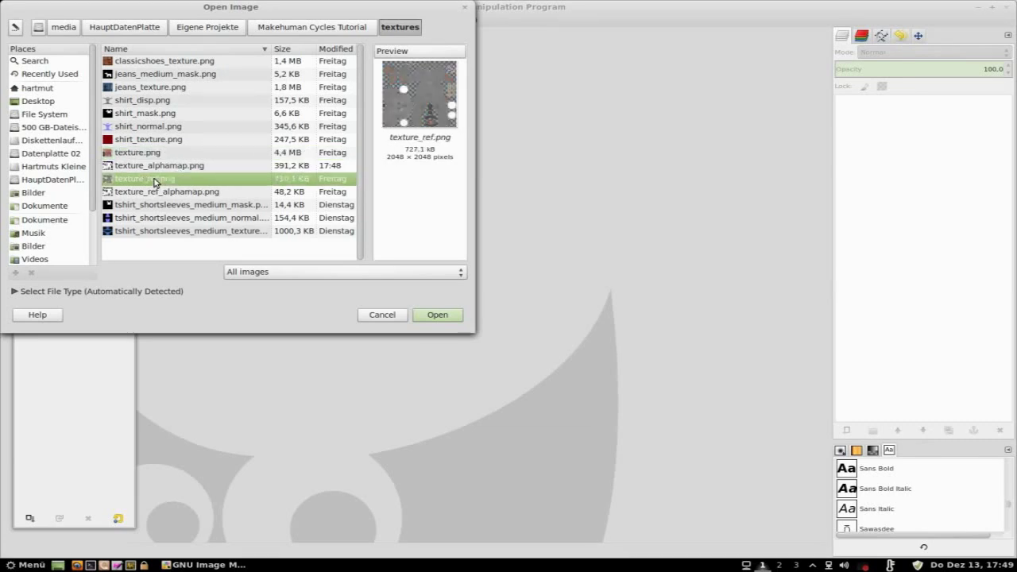
double_click(155, 181)
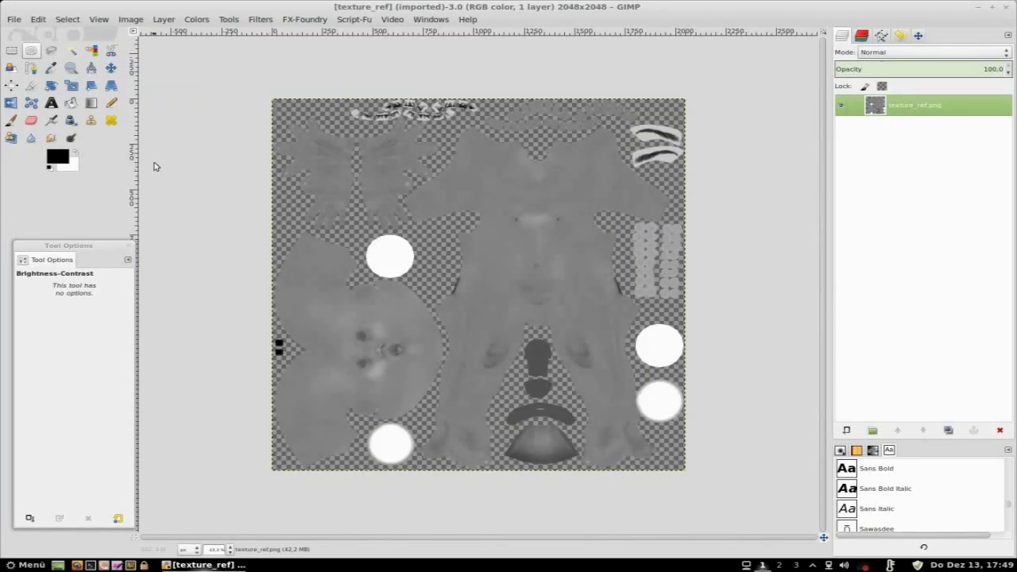
Reduce the contrast of texture_ref.png to -127 with Brightness-Contrast.
left_click(198, 20)
left_click(222, 73)
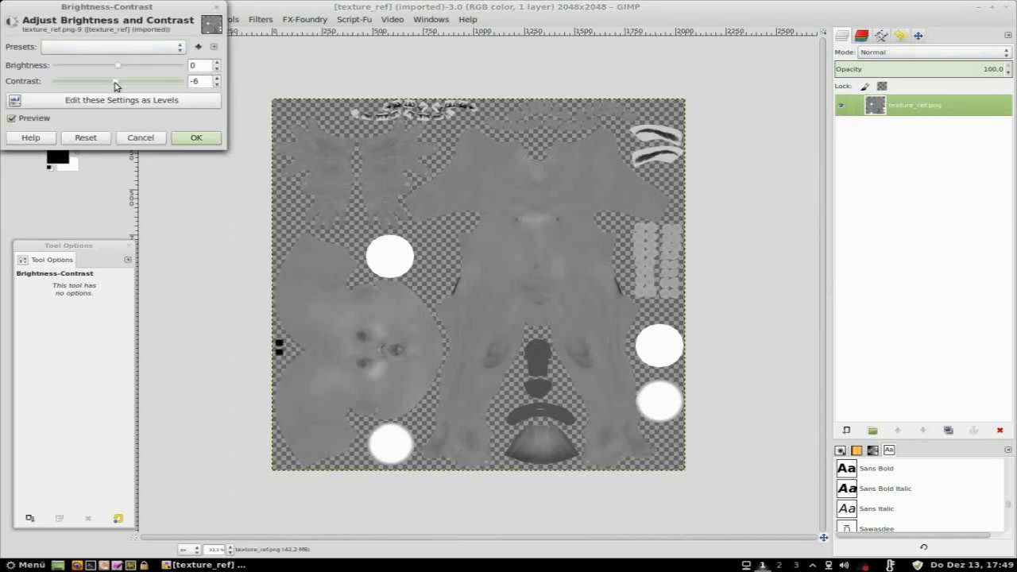
left_click_drag(122, 82, 55, 81)
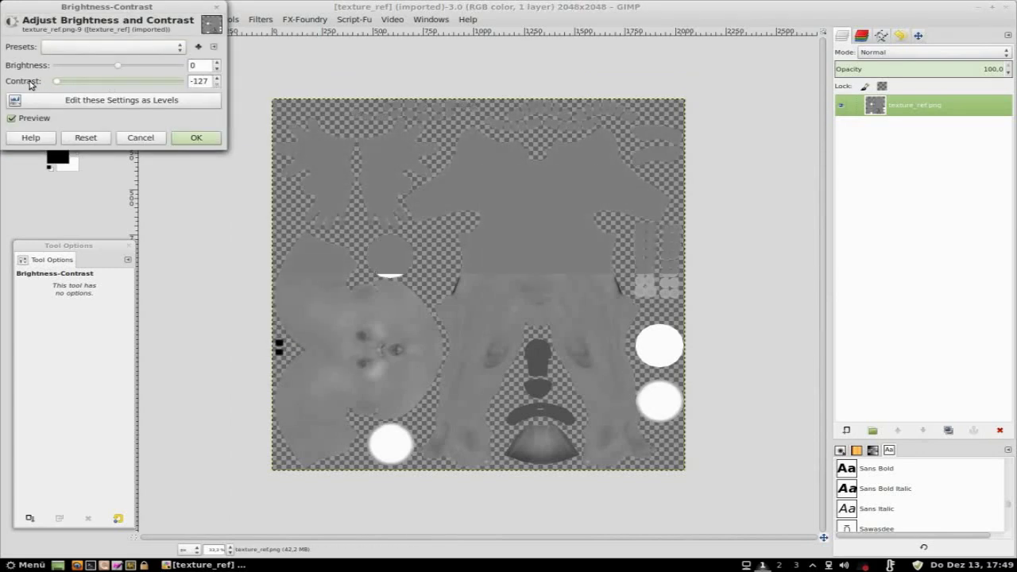
left_click(198, 138)
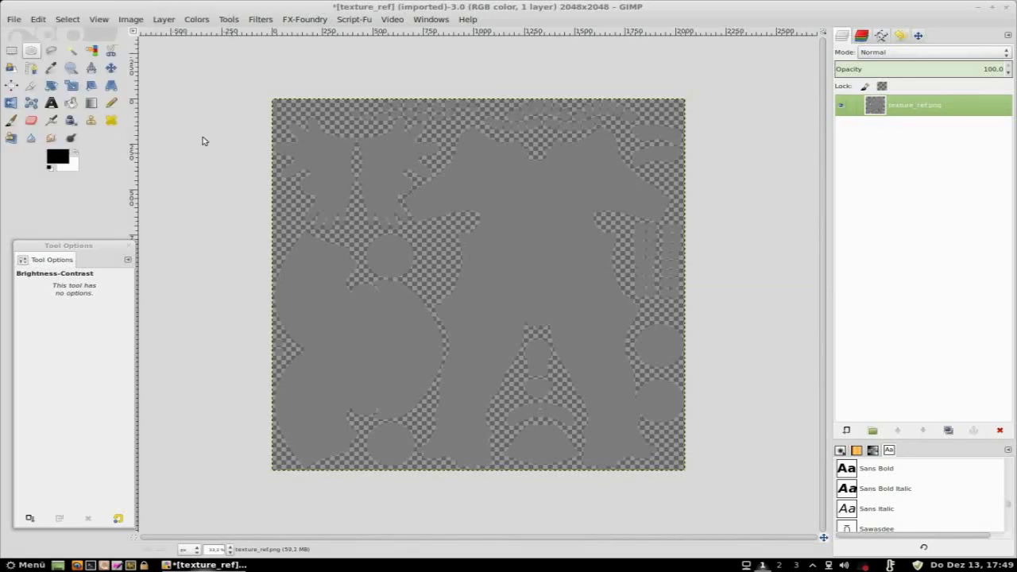
Raise the contrast of the greyed texture_ref.png to 127 with a second Brightness-Contrast adjustment.
left_click(446, 196)
left_click_drag(116, 87, 249, 84)
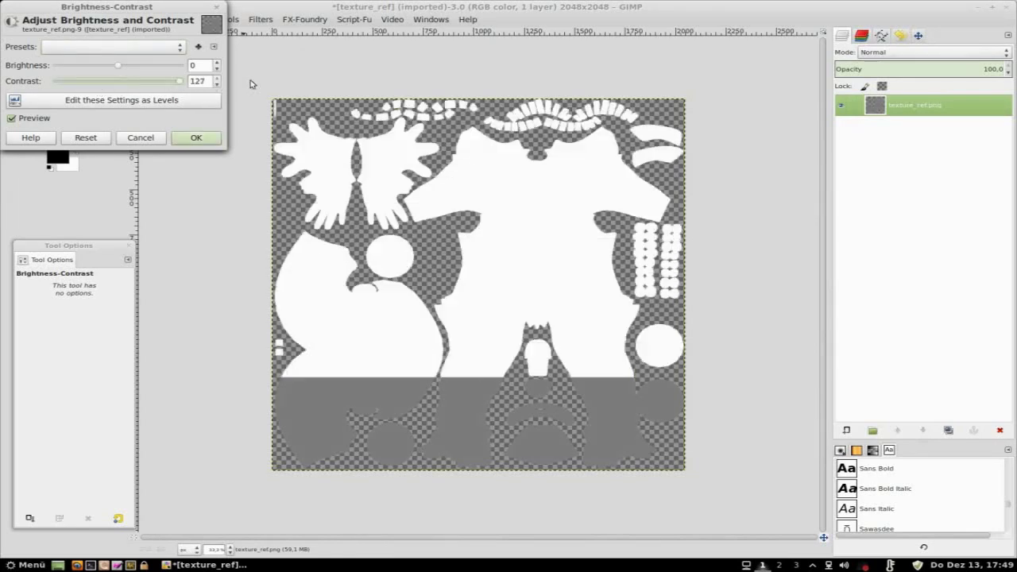
left_click(197, 137)
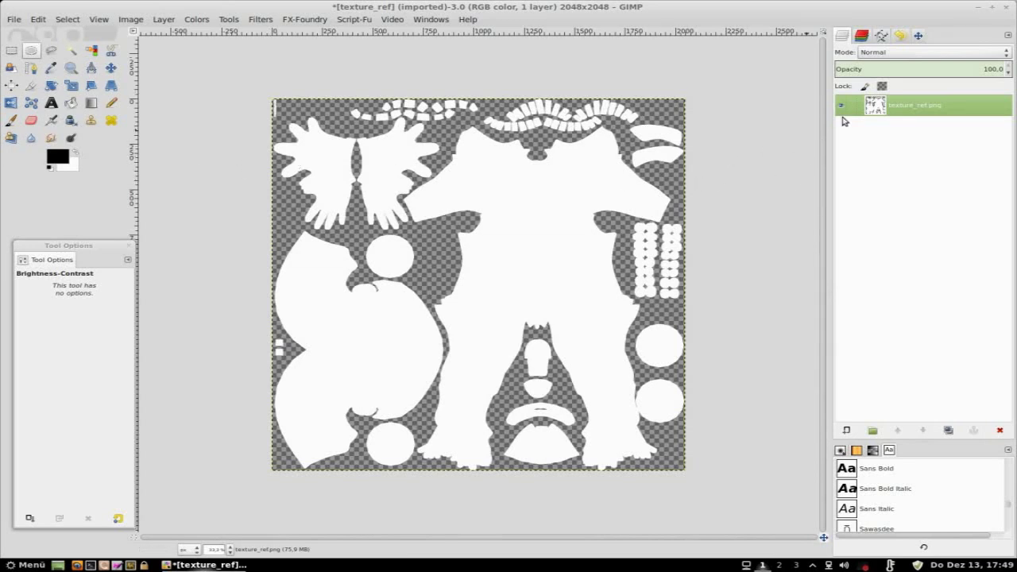
Add a layer filled with the black foreground color and place it beneath the texture_ref.png layer.
left_click(846, 430)
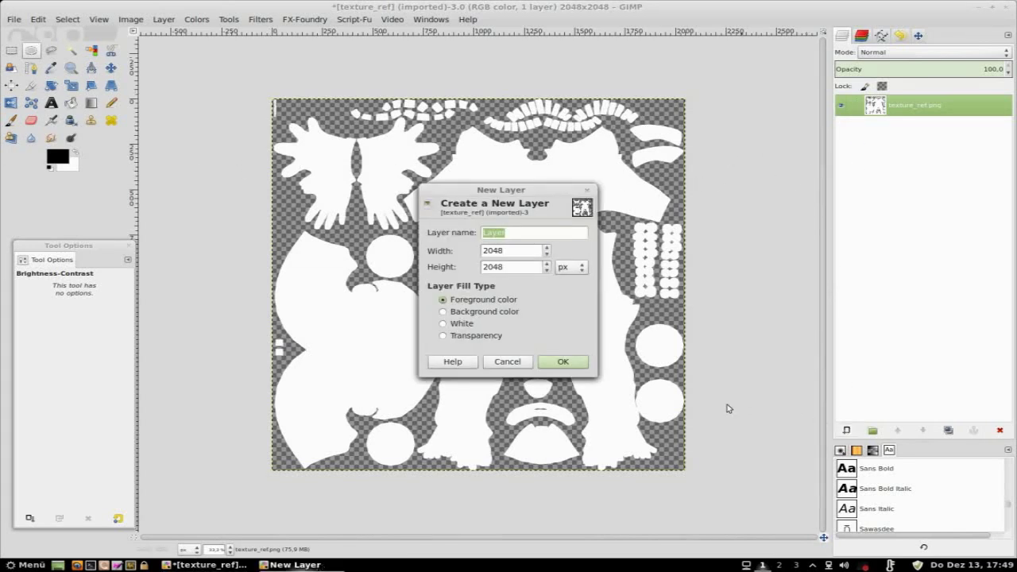
left_click(565, 363)
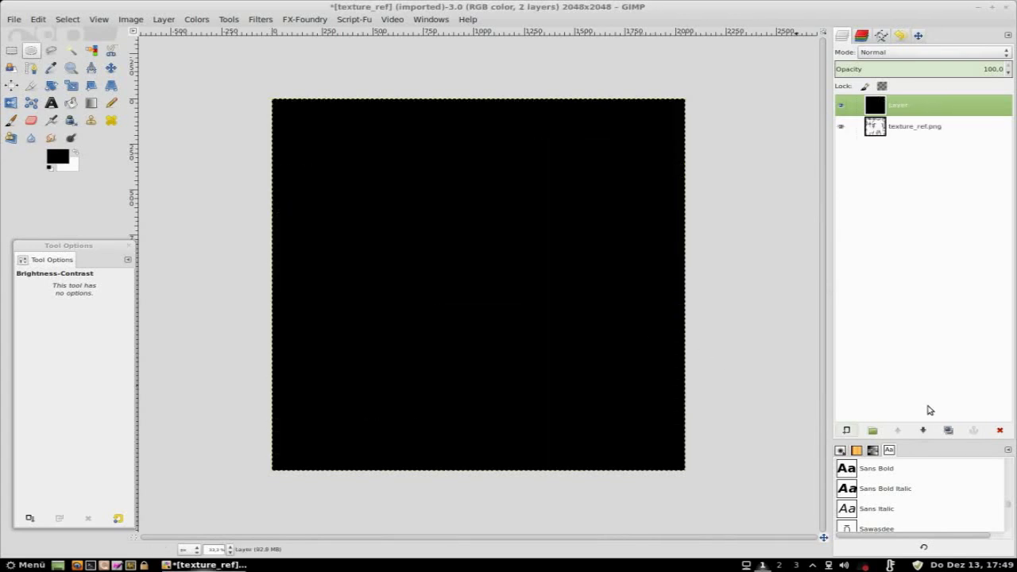
left_click(924, 430)
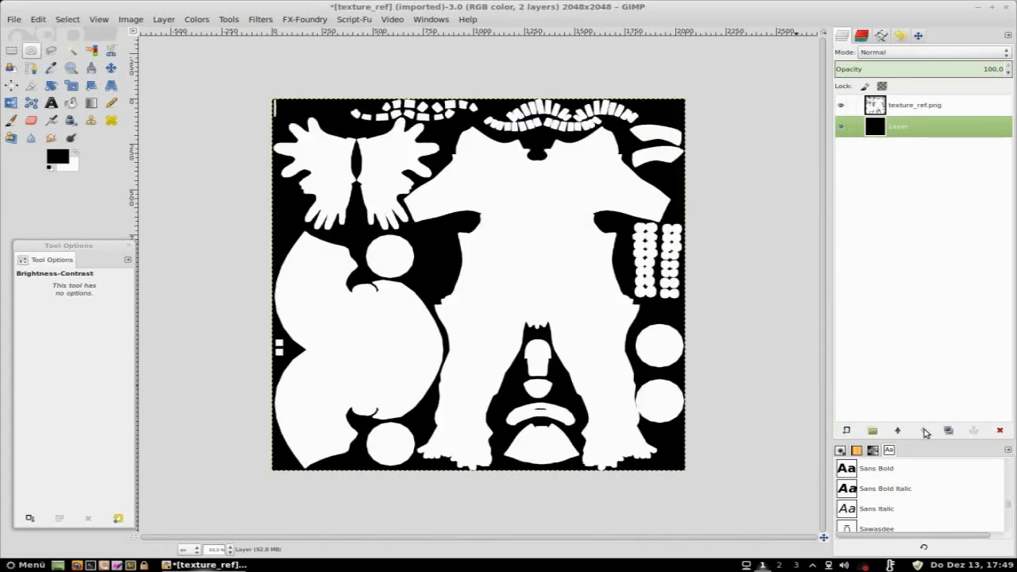
Export the reference mask as texture_ref_alphamap.png into the textures folder, replacing the existing file.
left_click(14, 21)
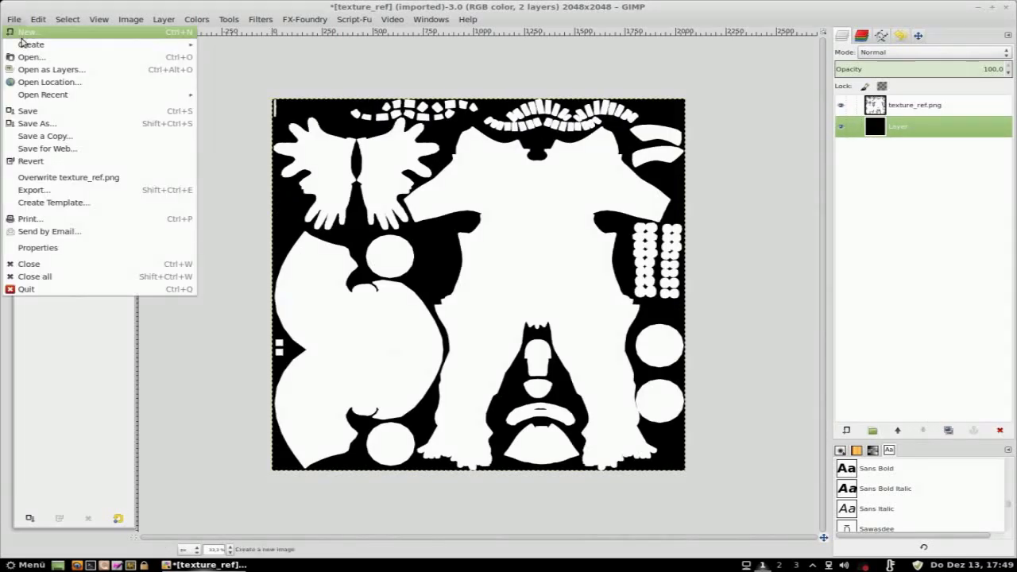
left_click(68, 190)
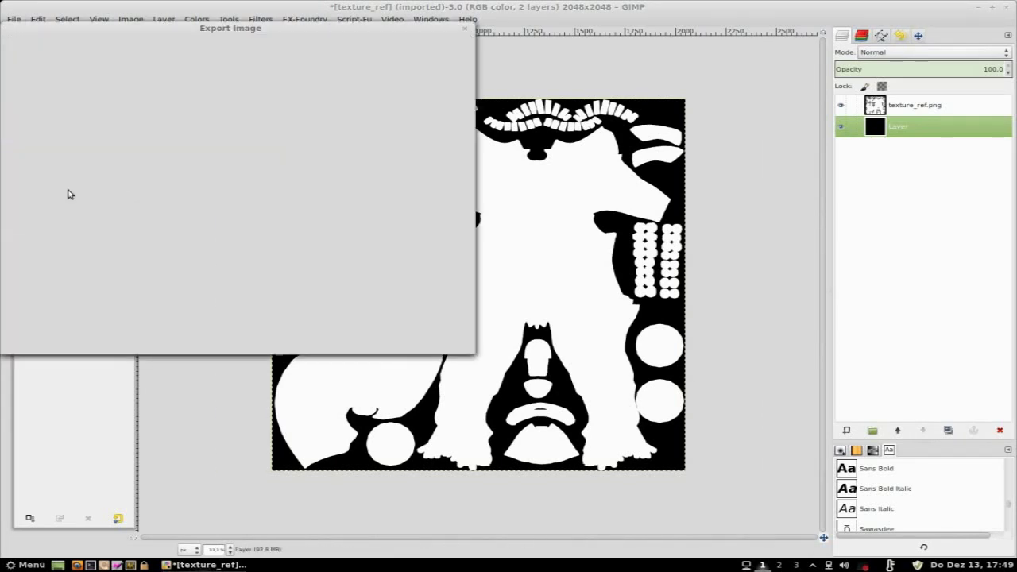
key("Right")
type("_")
type("alpham")
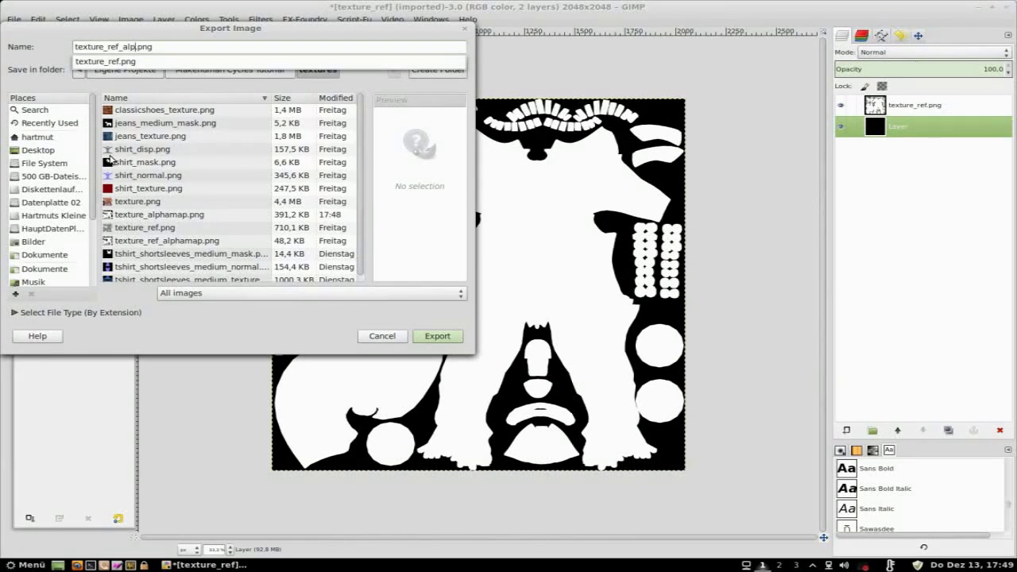
type("ap")
left_click(439, 337)
left_click(438, 337)
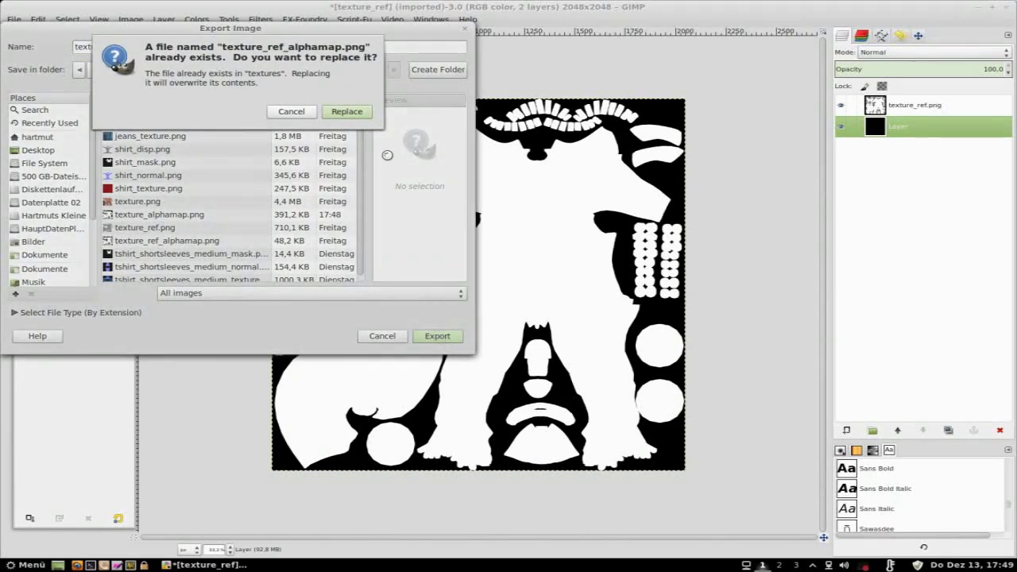
left_click(348, 112)
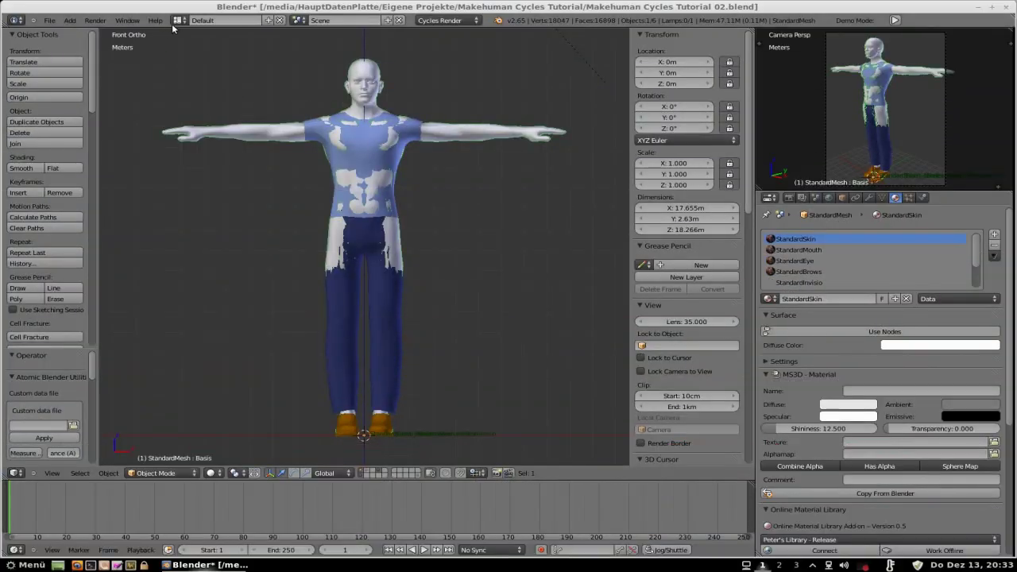
In Blender, switch to the Compositing screen layout and set the head close-up viewport to Rendered shading.
left_click(177, 21)
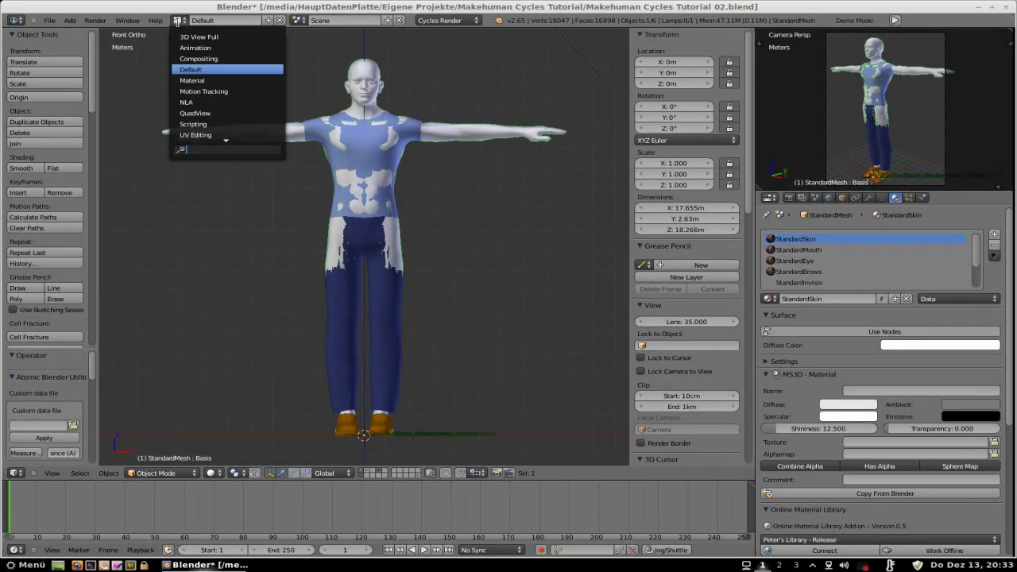
left_click(197, 60)
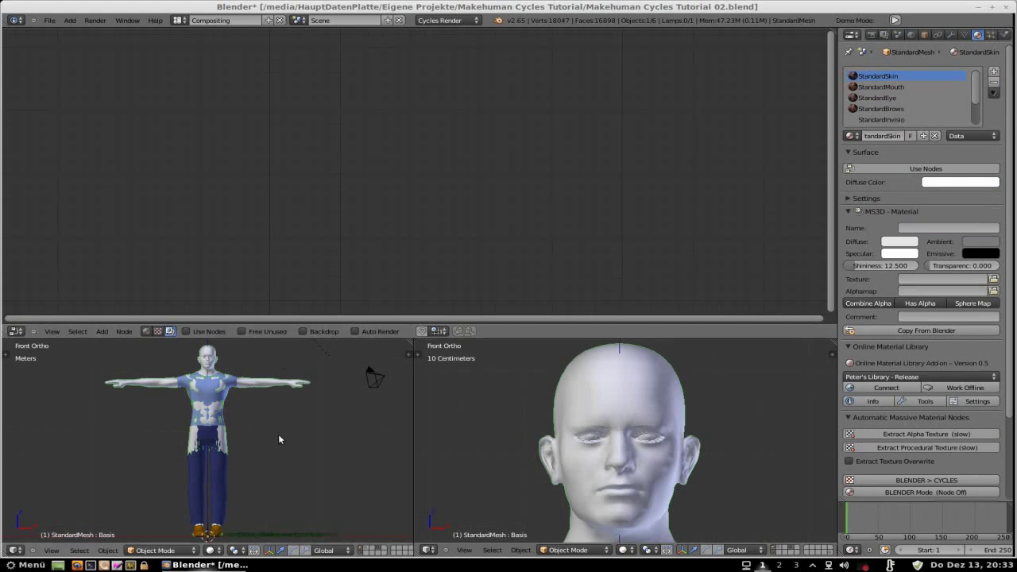
left_click(625, 550)
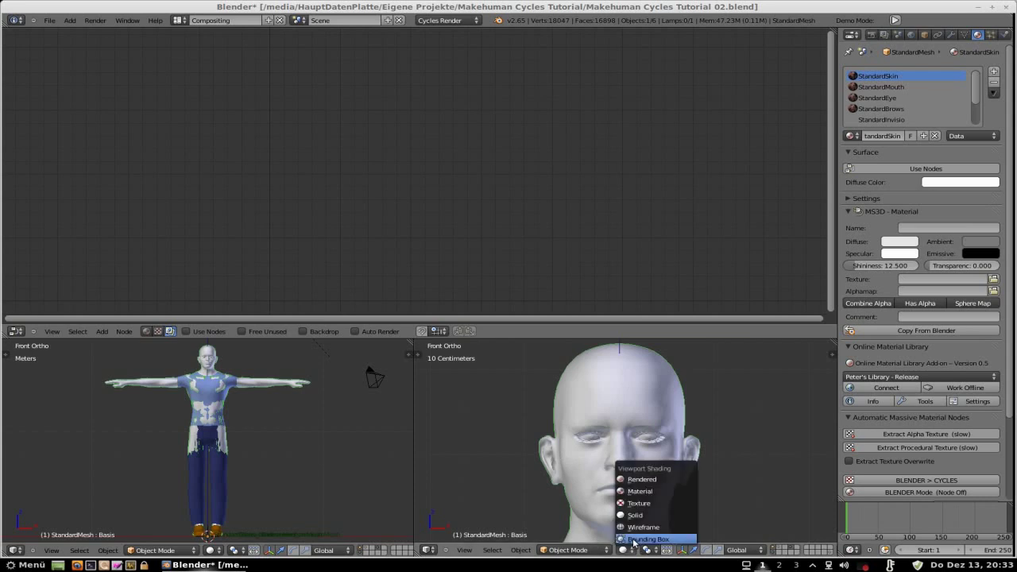
left_click(641, 479)
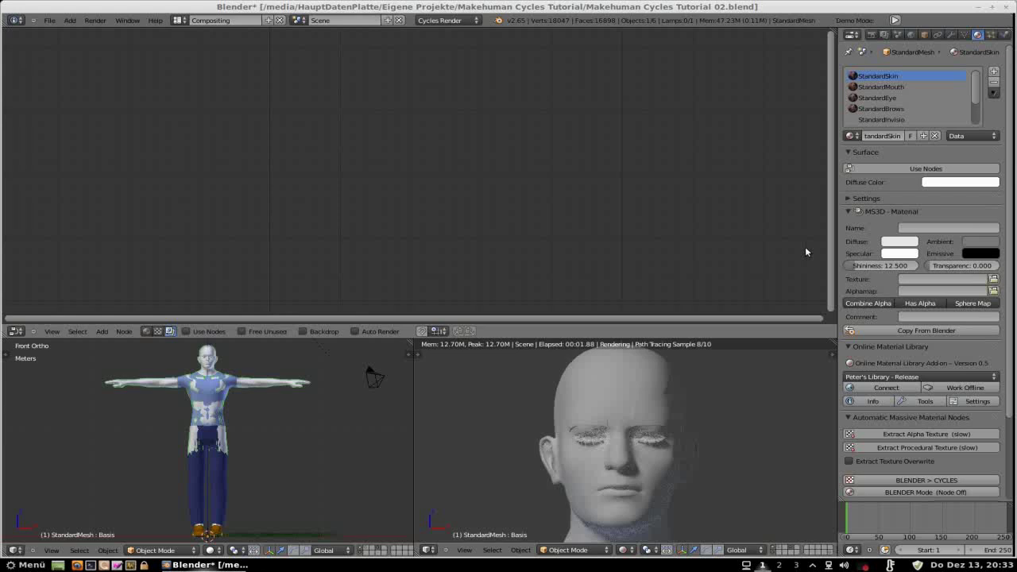
Select the StandardBrows material, show material nodes in the node editor, and enable nodes for it.
left_click(890, 108)
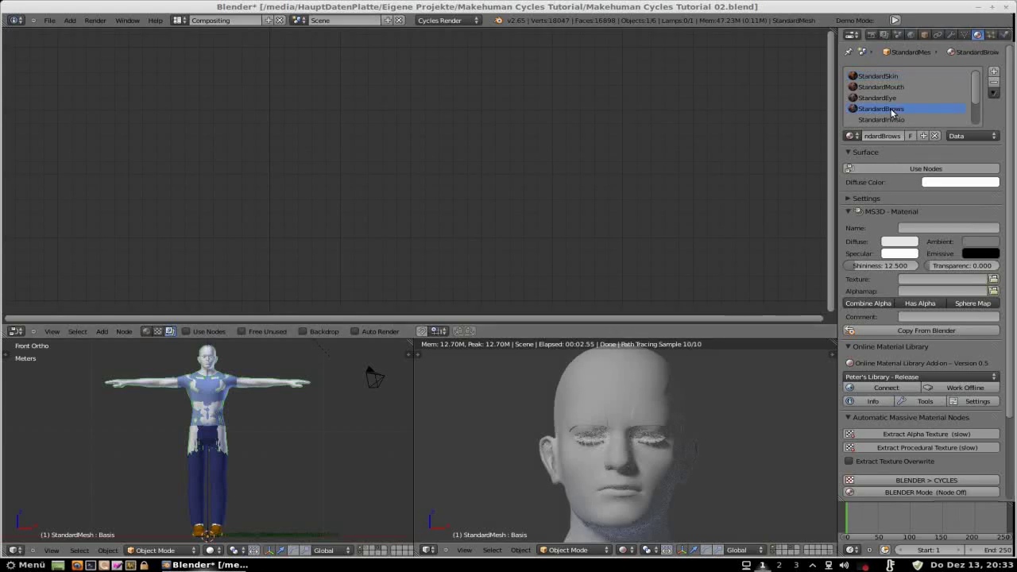
left_click(147, 332)
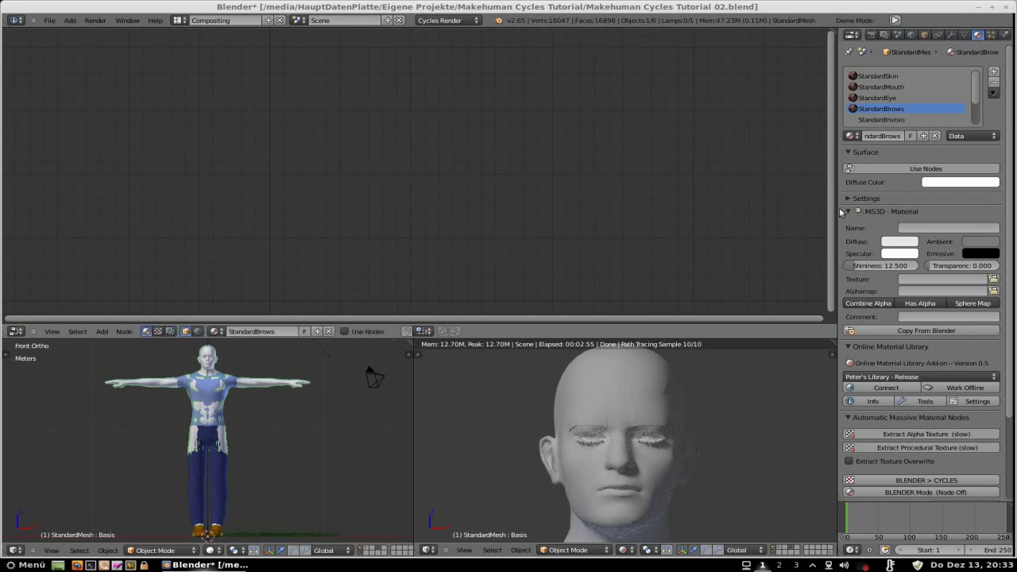
left_click(955, 170)
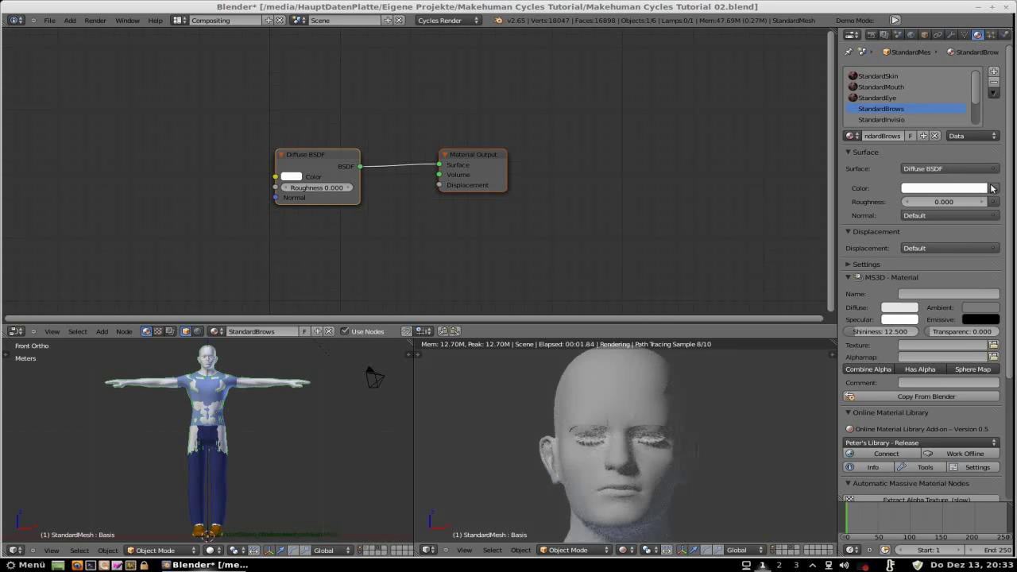
Feed the brows' Diffuse BSDF color from an Image Texture node mapped with UV texture coordinates.
left_click(992, 188)
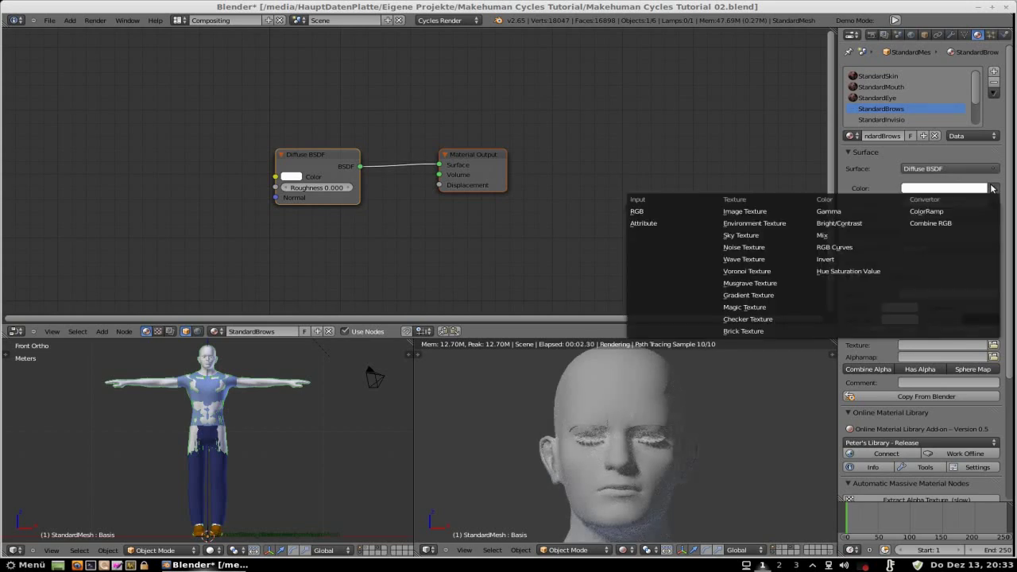
left_click(748, 211)
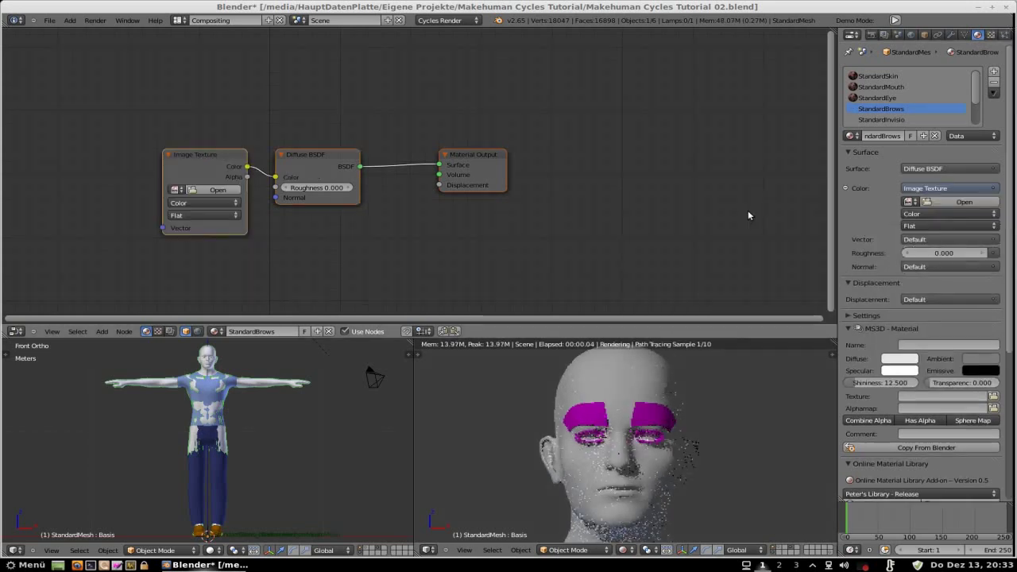
left_click(992, 241)
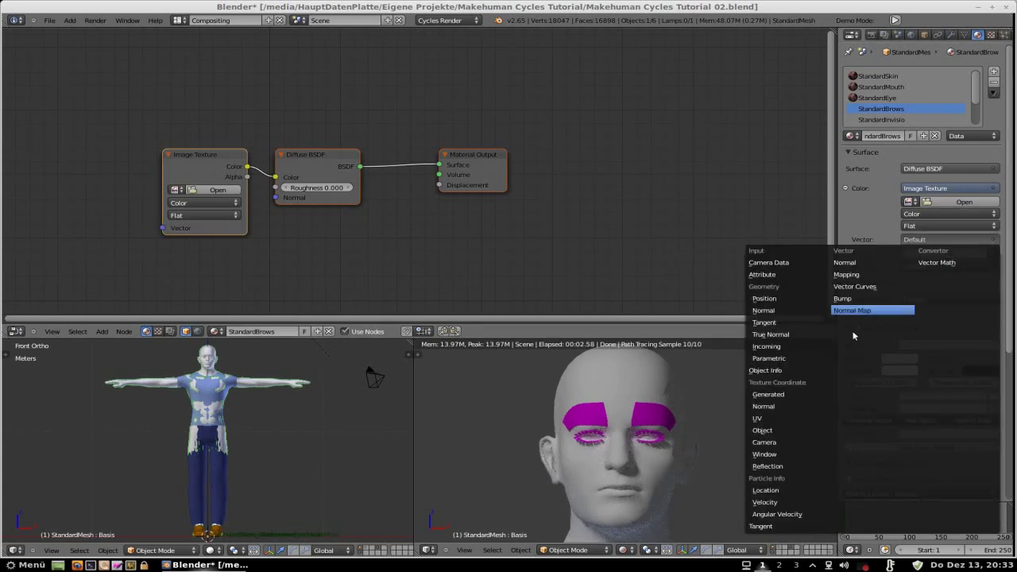
left_click(795, 420)
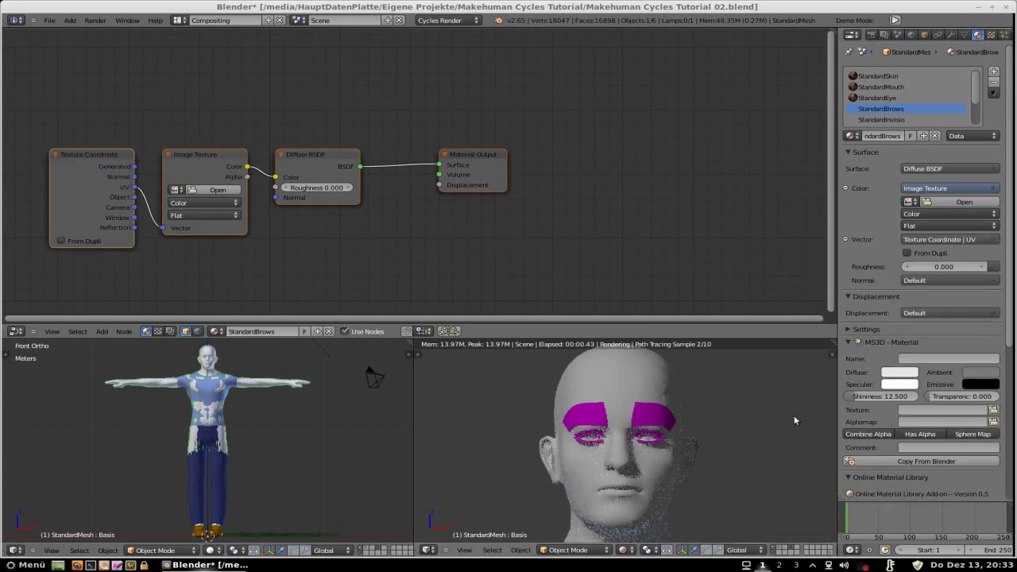
Load texture.png from the textures folder into the brows' Image Texture node.
left_click(217, 190)
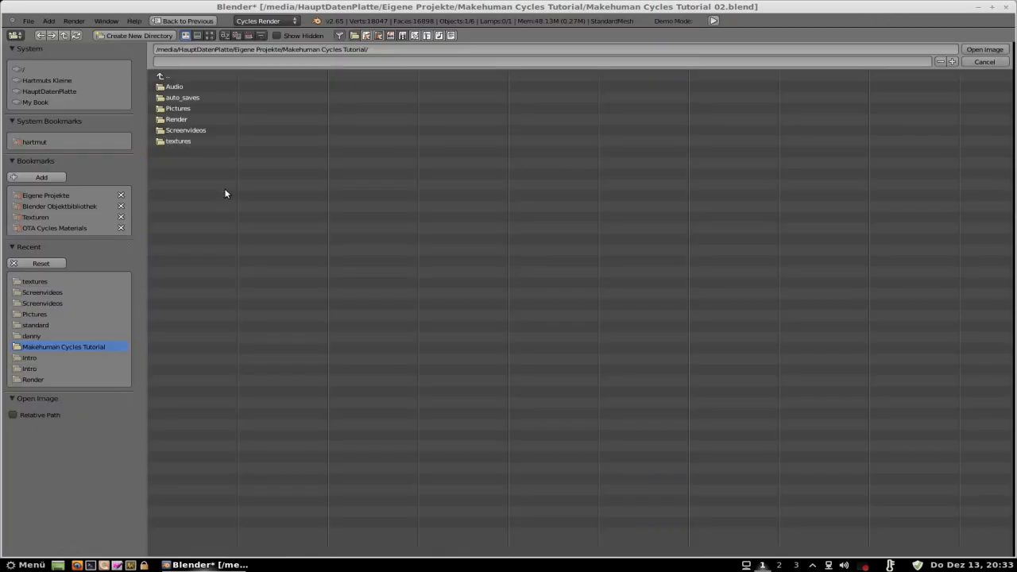
left_click(189, 141)
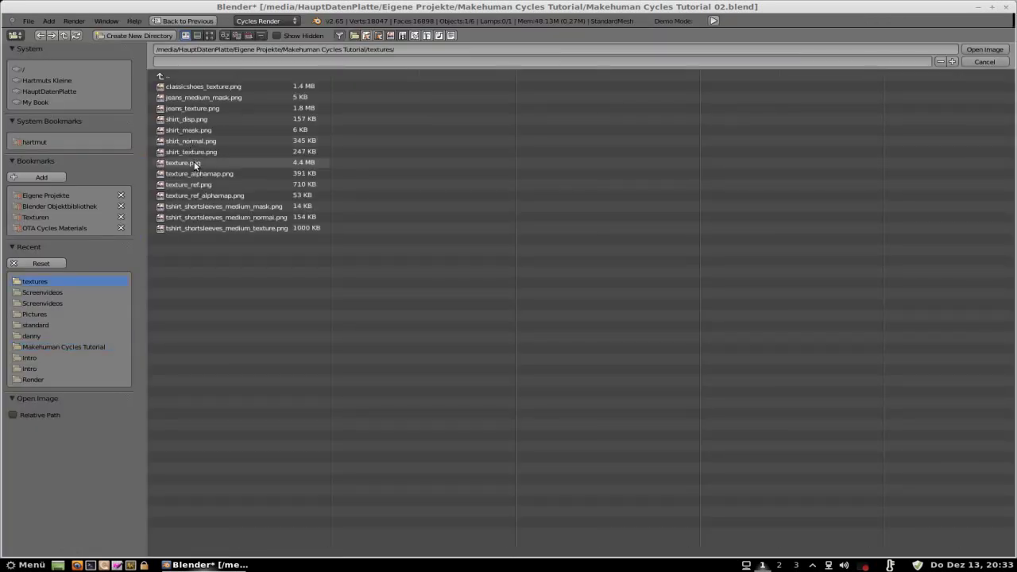
left_click(195, 164)
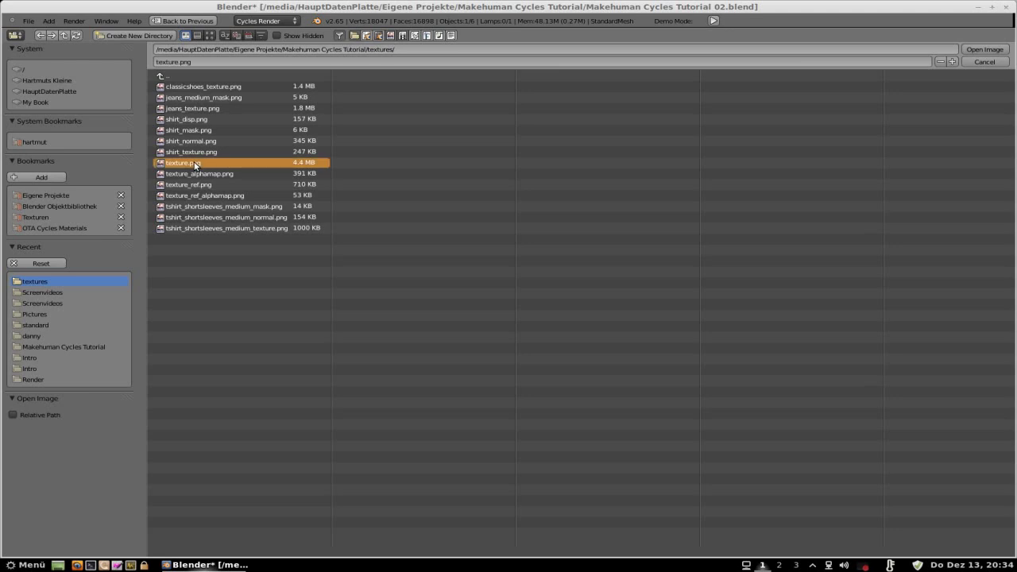
double_click(195, 164)
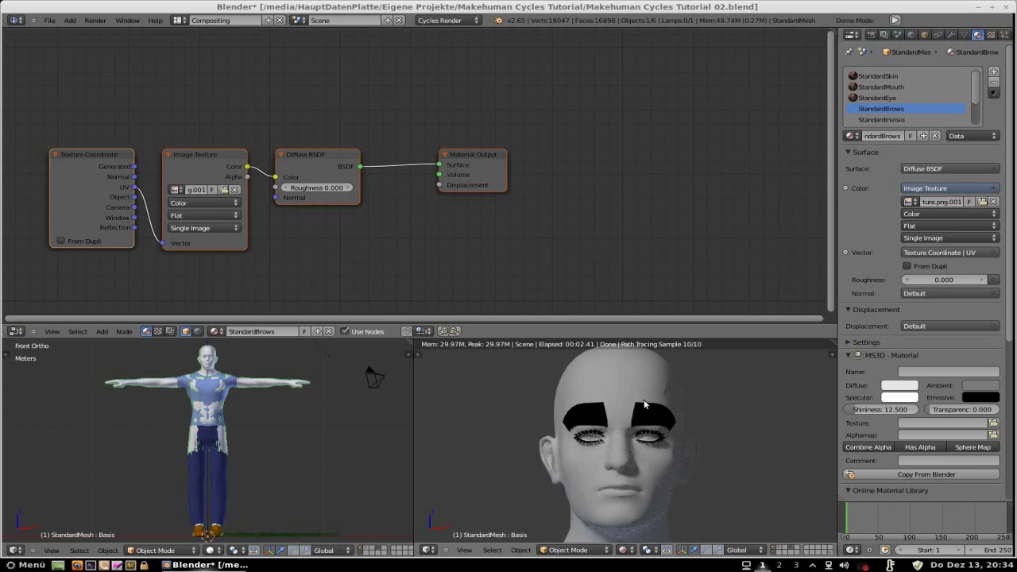
Move Material Output farther from the shader, then duplicate the Image Texture node above the original and load texture_alphamap.png into the copy.
left_click_drag(472, 156, 718, 165)
left_click(218, 156)
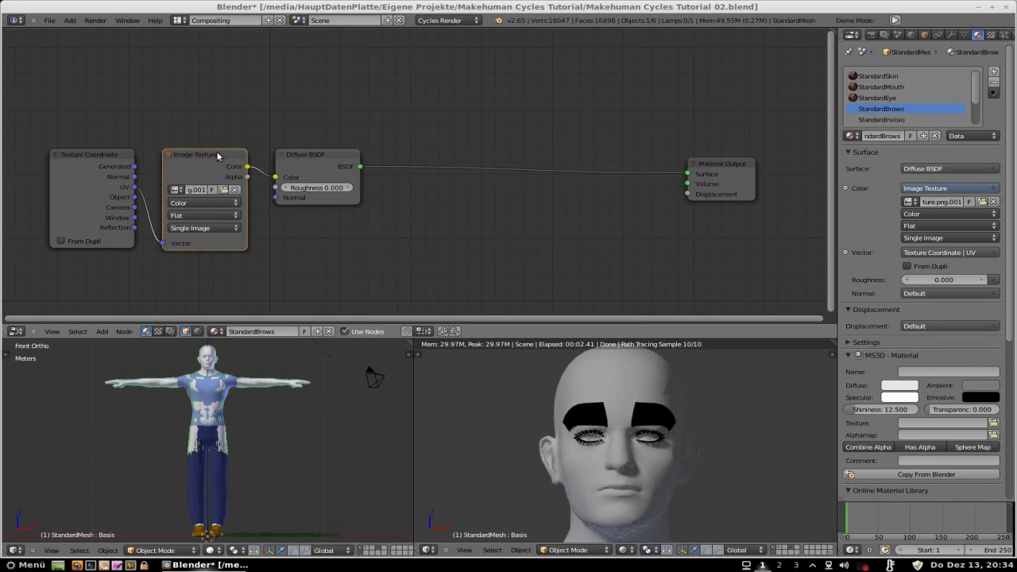
key("shift+d")
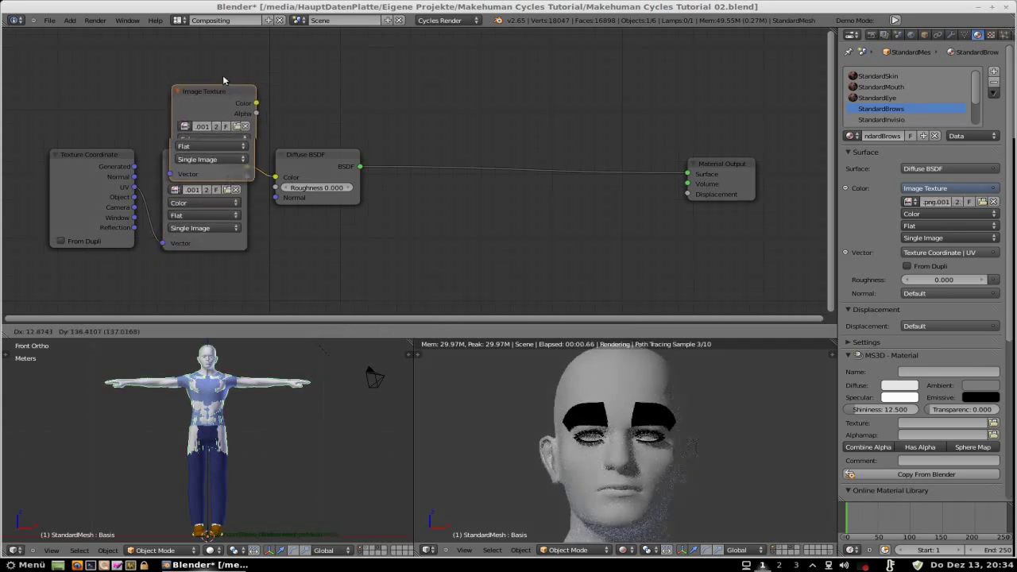
left_click(217, 47)
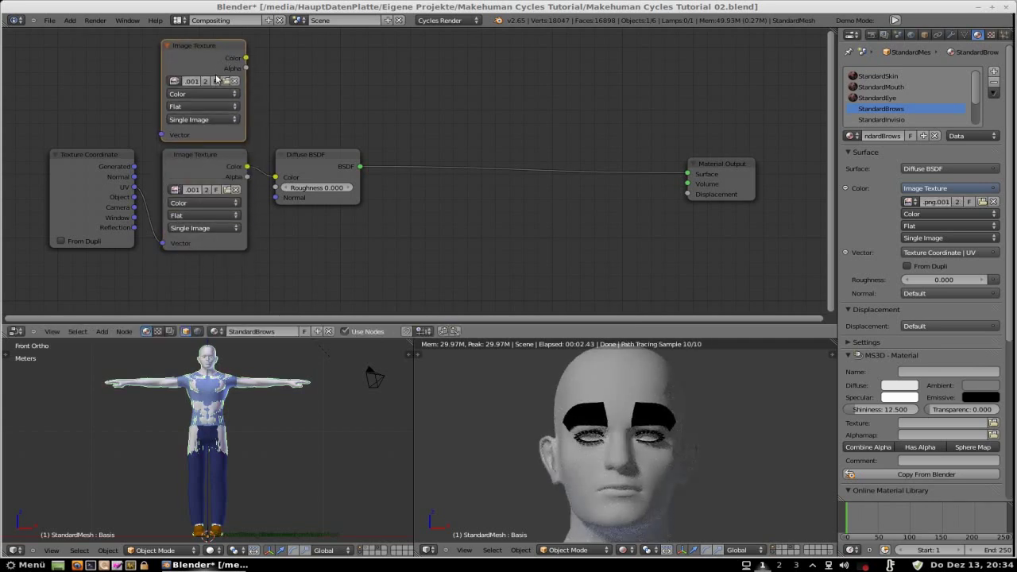
left_click(226, 81)
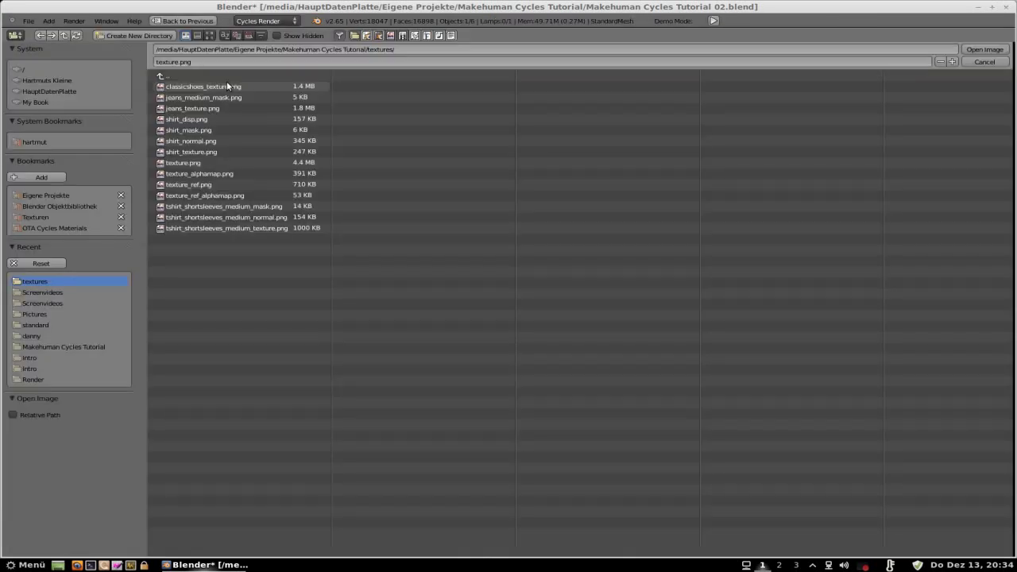
double_click(224, 173)
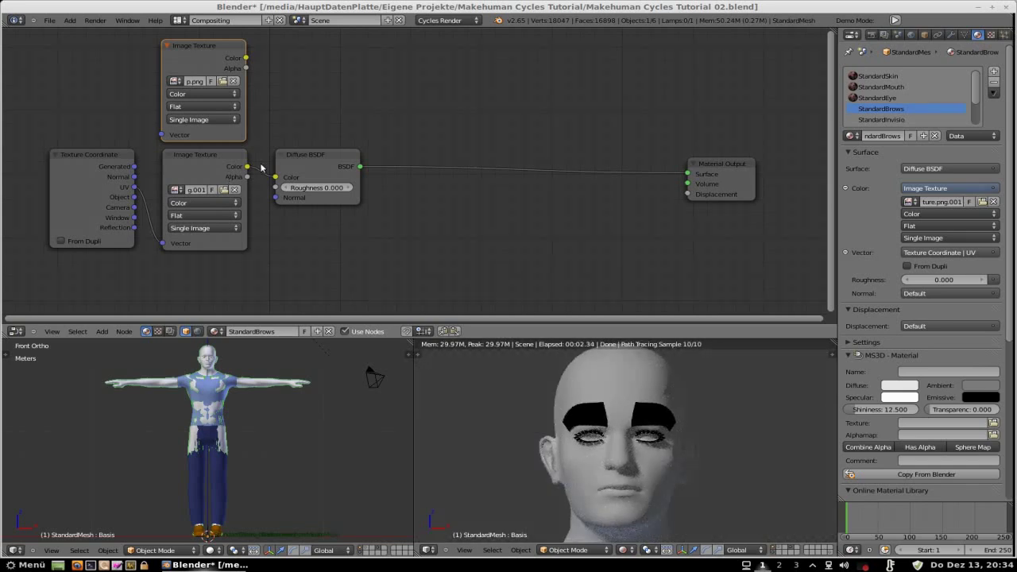
Move the Diffuse BSDF away from the image textures and add a Transparent BSDF node directly above it.
left_click_drag(300, 160, 367, 155)
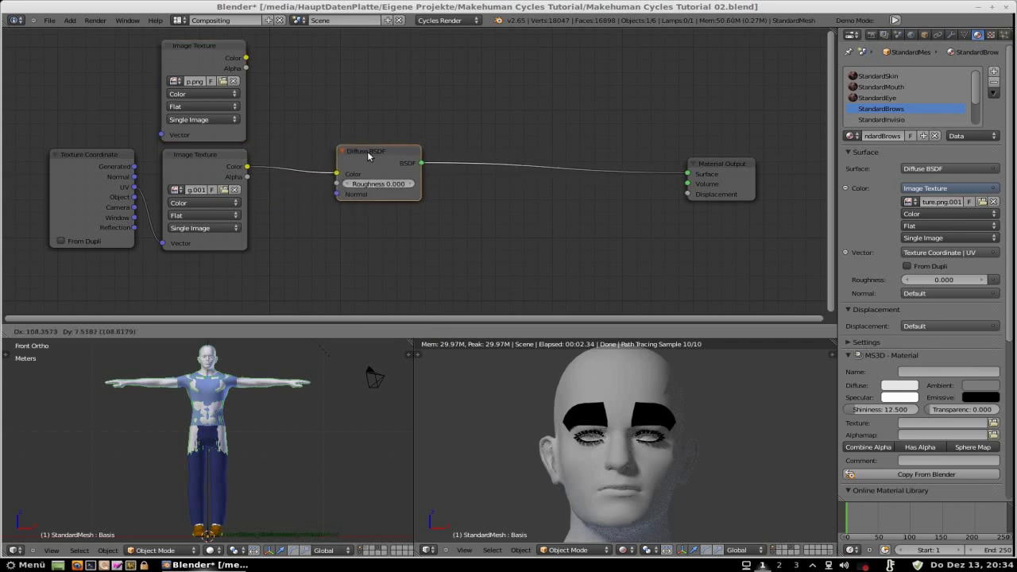
left_click_drag(367, 155, 367, 155)
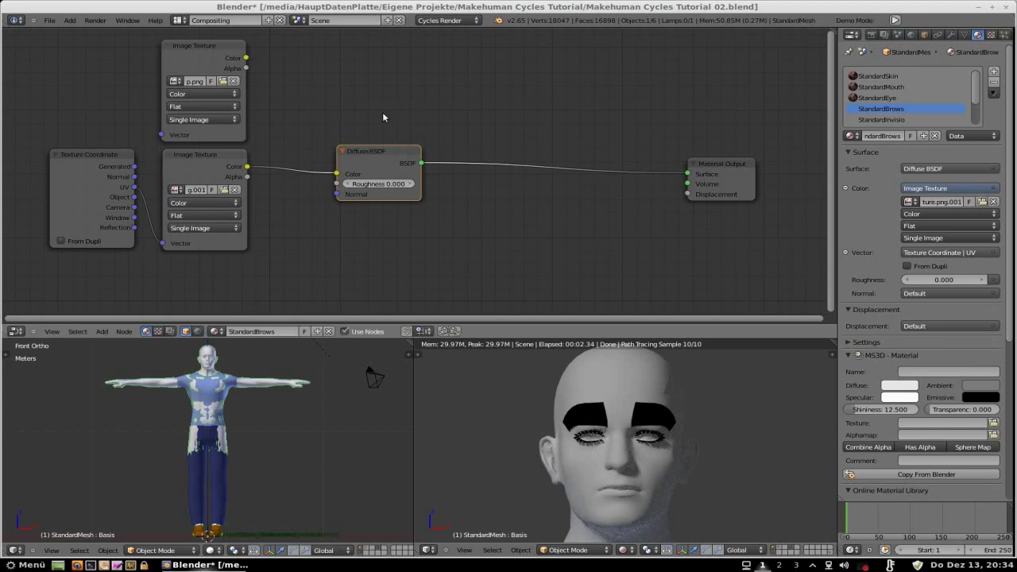
key("shift+a")
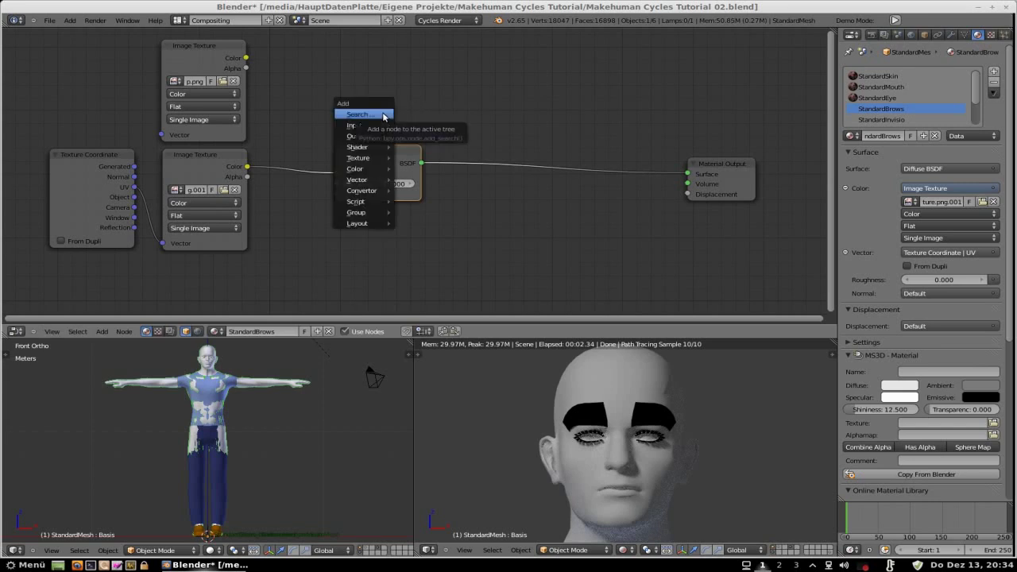
mouse_move(373, 147)
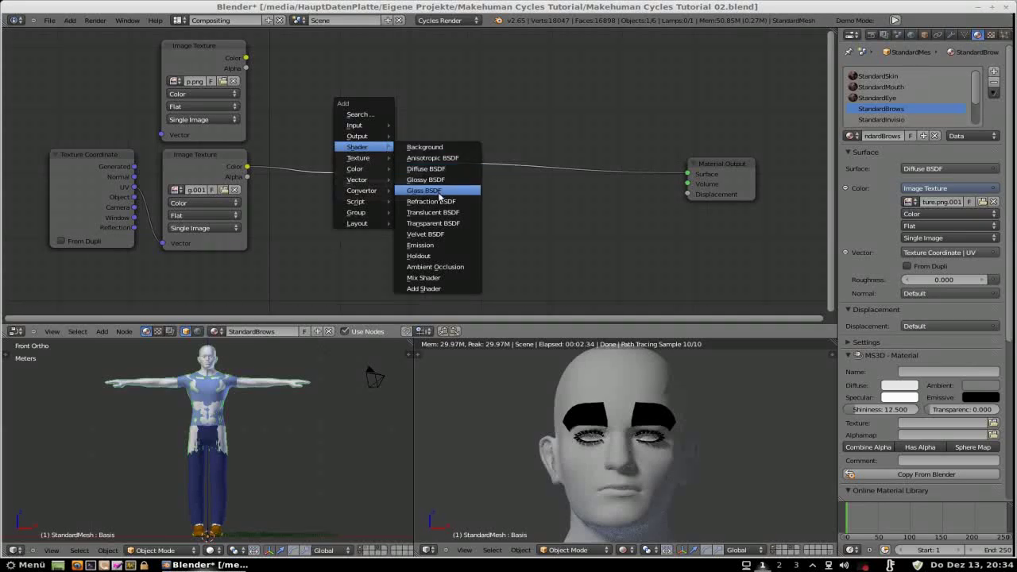
left_click(446, 224)
left_click_drag(468, 199, 357, 107)
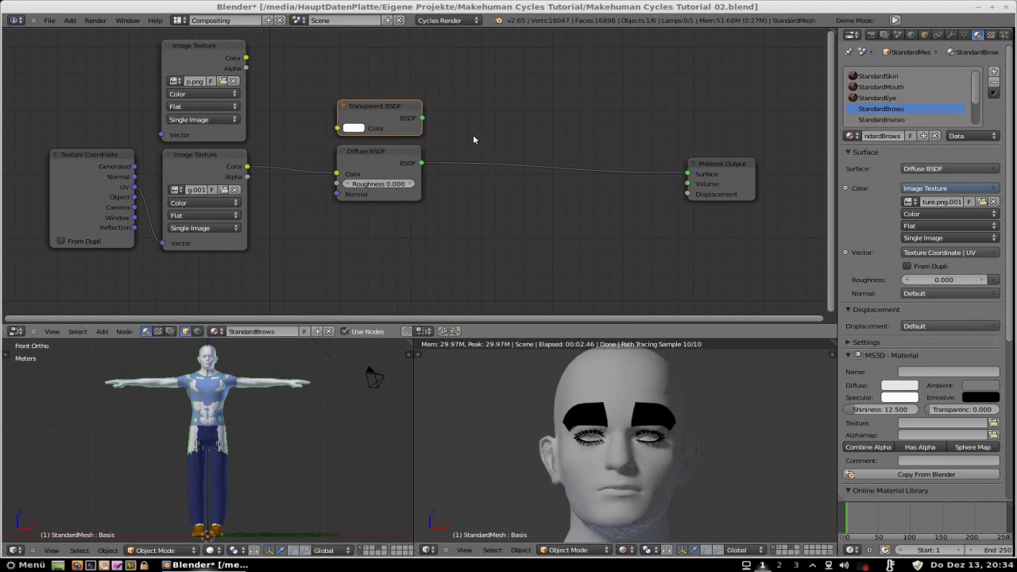
Insert a Mix Shader before Material Output, combining Transparent then Diffuse BSDF, with the alpha map's Color driving its Fac.
key("shift+a")
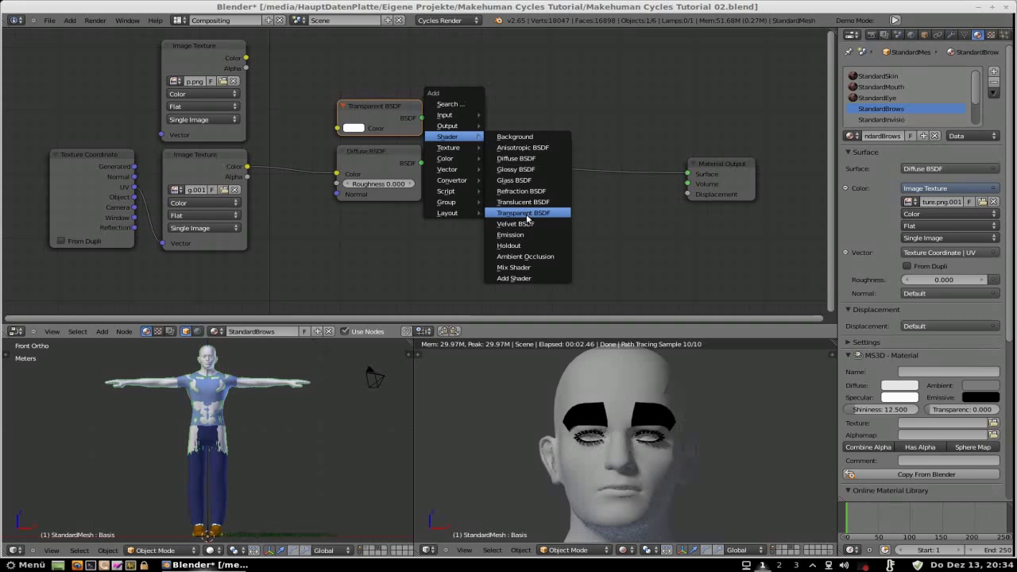
left_click(531, 267)
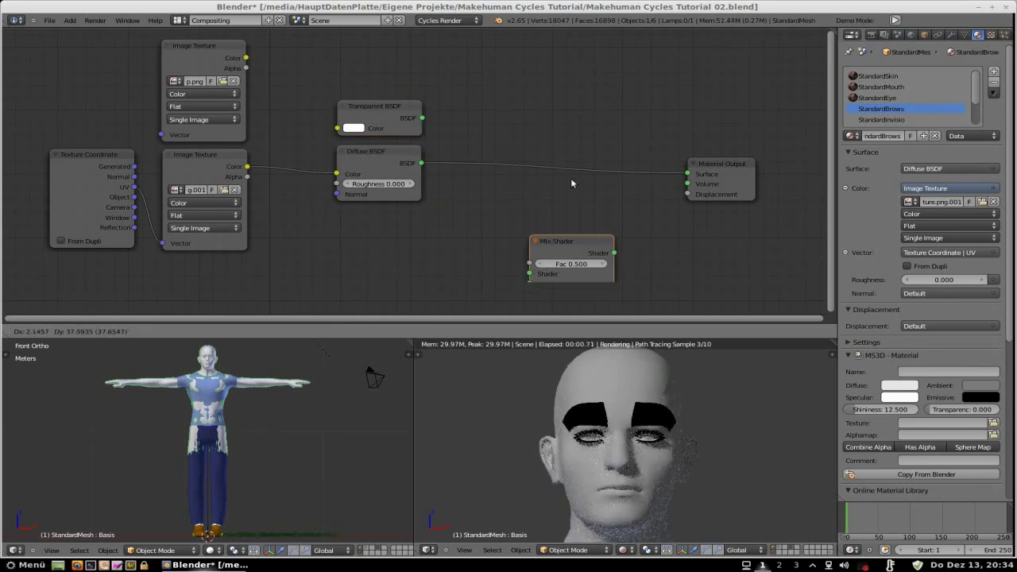
left_click(577, 127)
left_click_drag(421, 118, 539, 175)
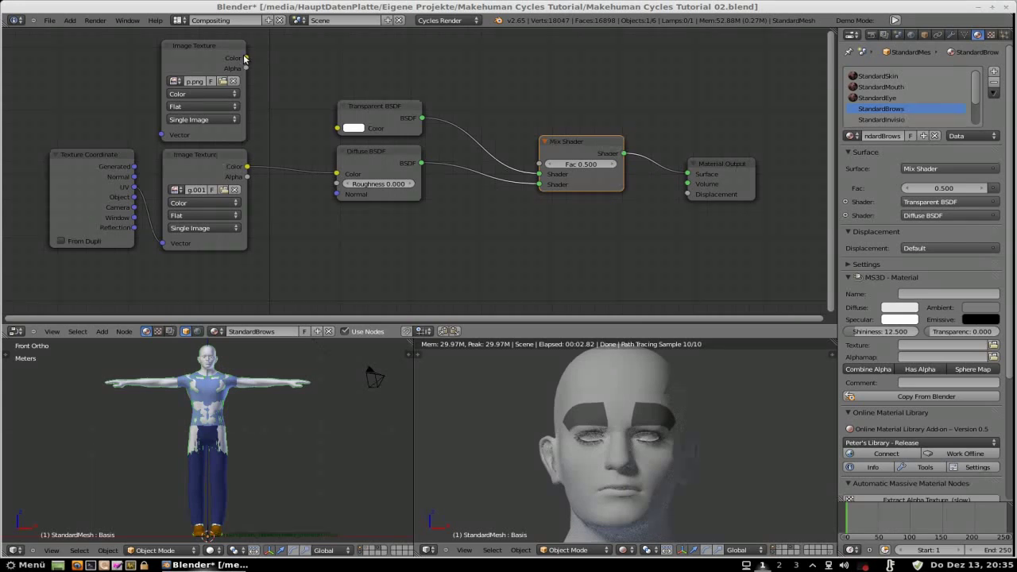
left_click_drag(246, 59, 539, 164)
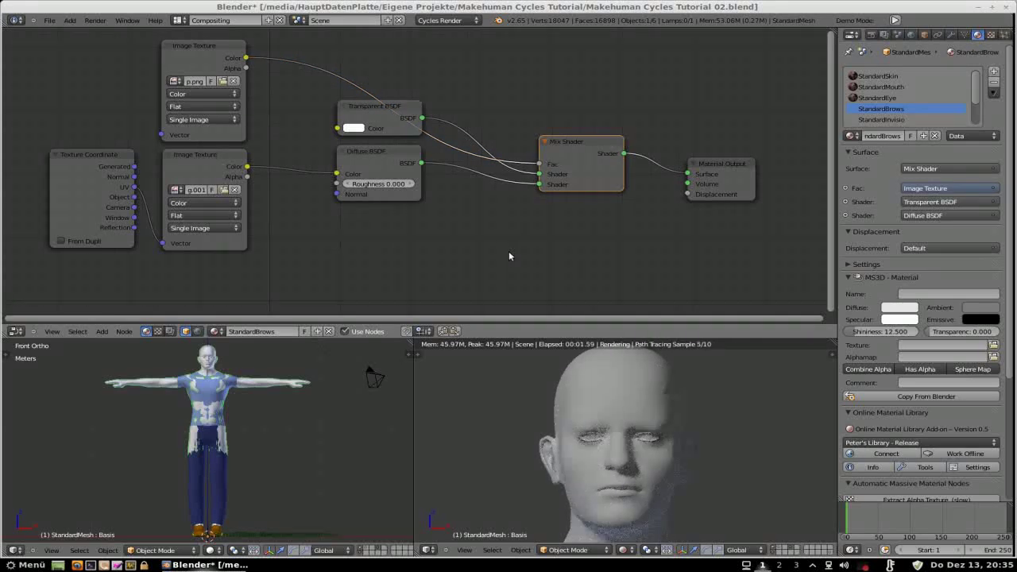
Examine the rendered eyebrows and eyelashes up close from the front and the side.
mouse_move(610, 472)
middle_mouse_down()
mouse_move(644, 454)
mouse_move(601, 467)
middle_mouse_up()
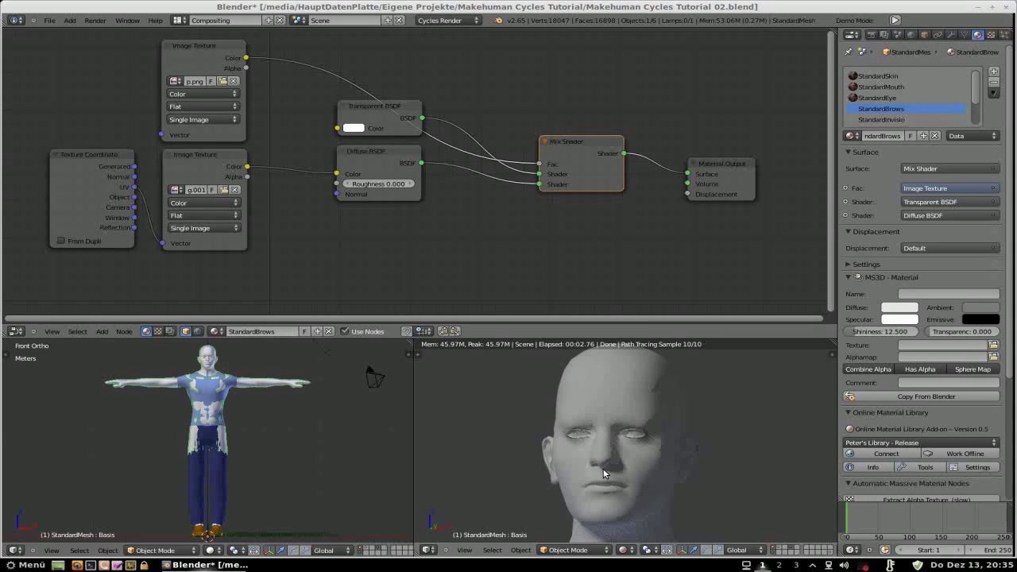
mouse_move(603, 468)
middle_mouse_down()
mouse_move(571, 459)
mouse_move(580, 474)
middle_mouse_up()
scroll(576, 474, "up", 3)
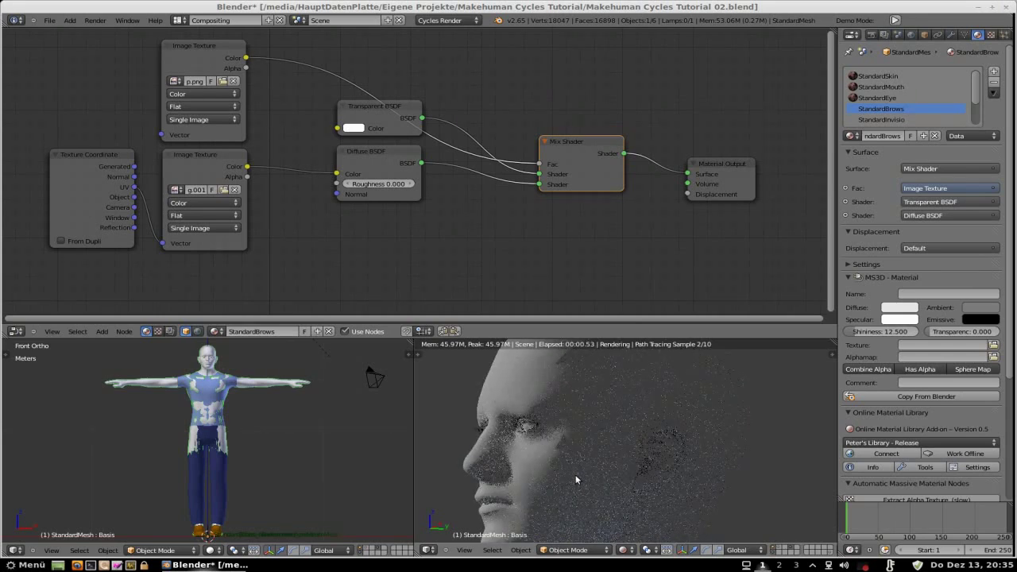
scroll(575, 474, "up", 5)
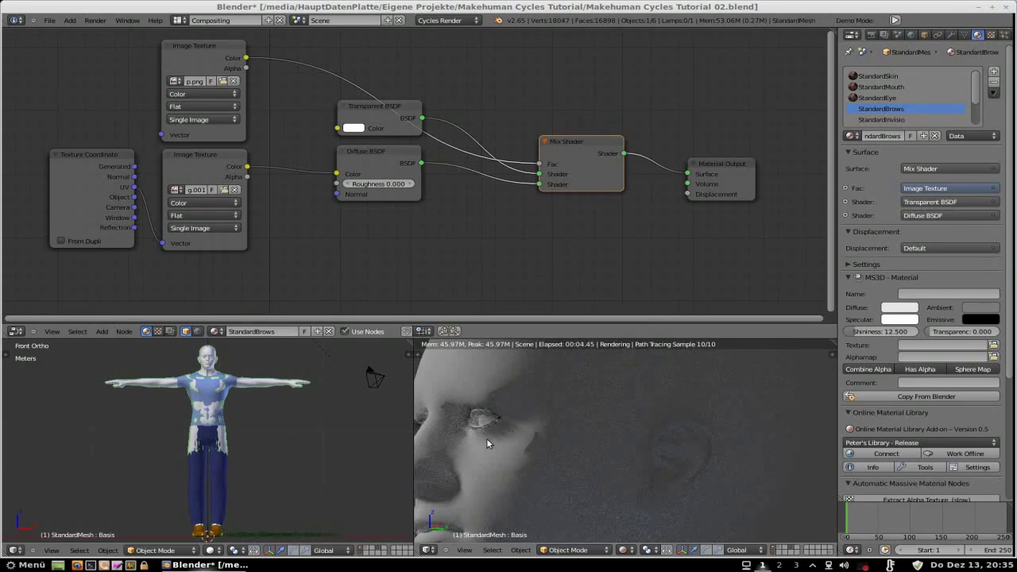
scroll(507, 455, "up", 1)
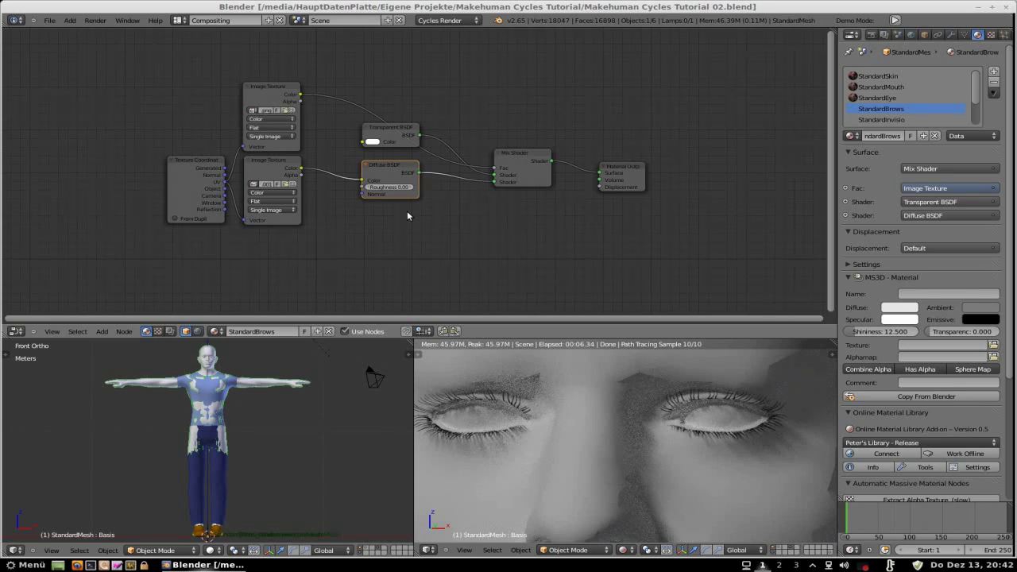
Enable nodes on StandardEye and copy the brows' Texture Coordinate, both Image Textures, Transparent BSDF and Mix Shader nodes into it.
left_click(187, 161)
left_click(271, 89, "shift")
left_click(270, 161, "shift")
left_click(381, 139, "shift")
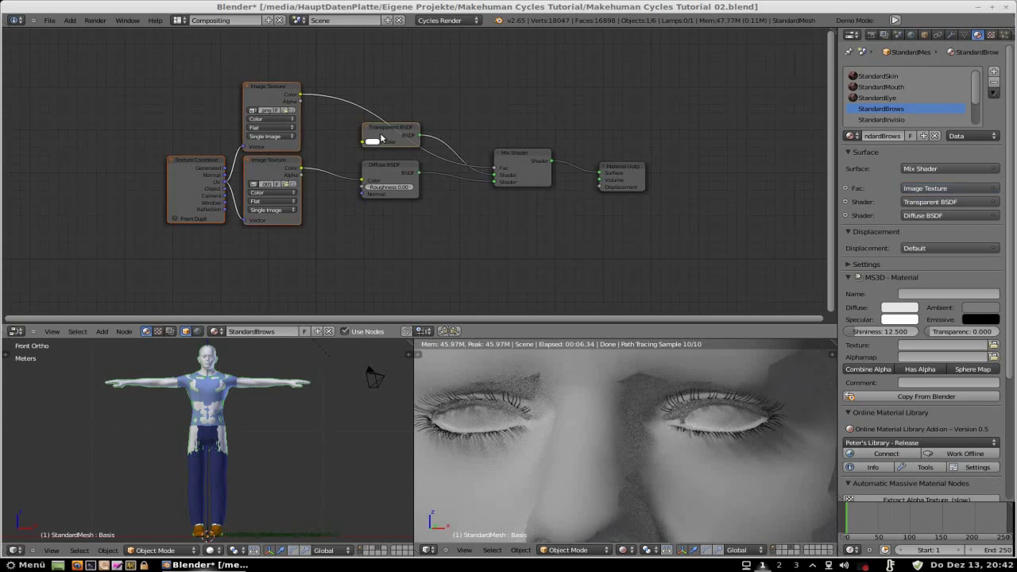
left_click(507, 159, "shift")
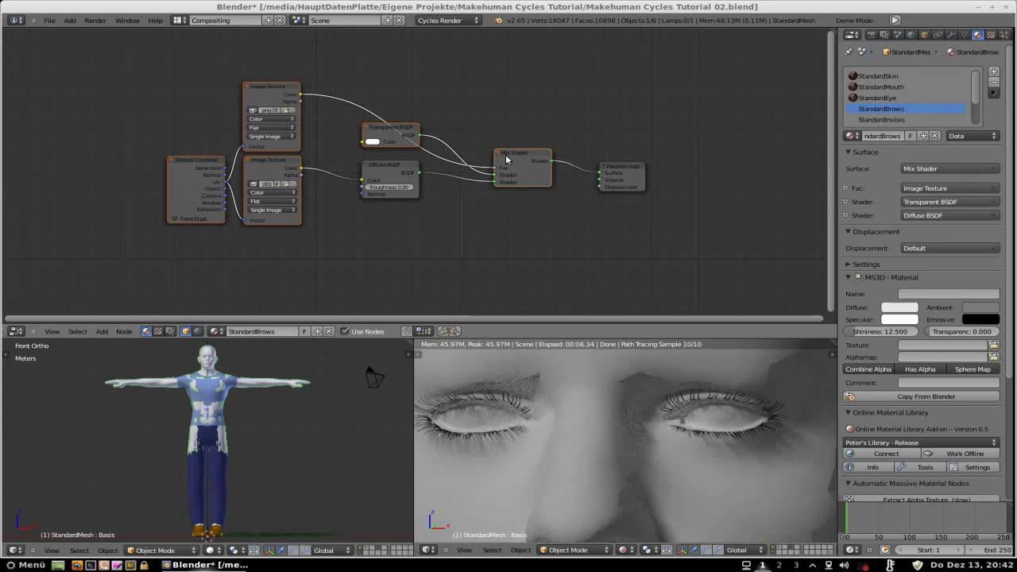
left_click(893, 97)
left_click(927, 168)
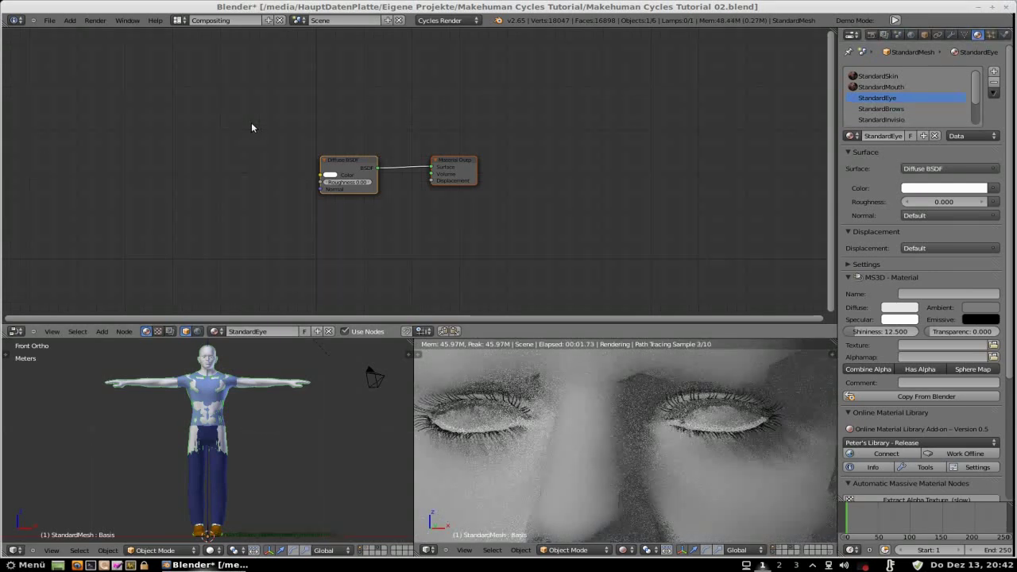
key("ctrl+v")
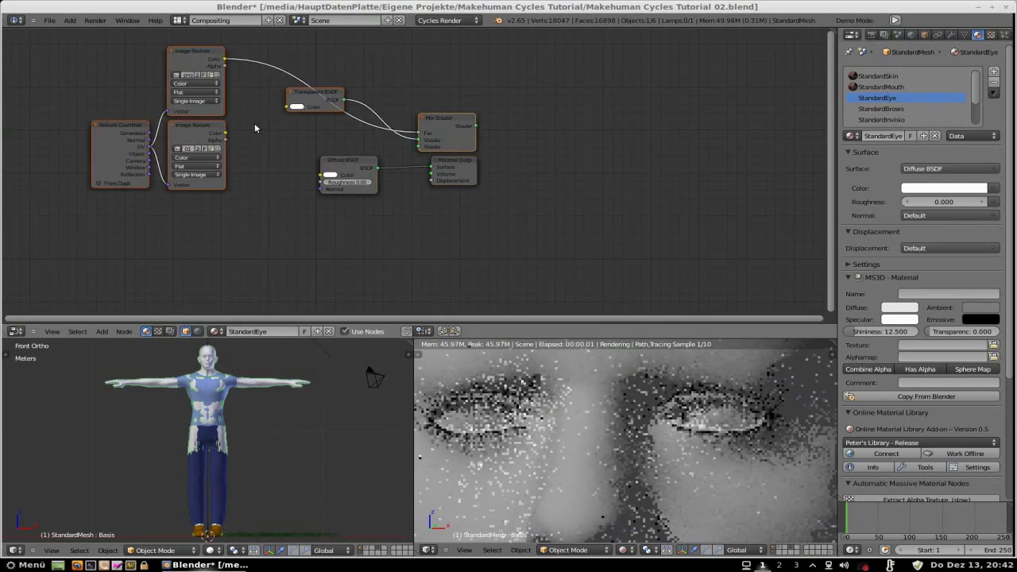
Arrange StandardEye's nodes with Transparent BSDF above Diffuse BSDF and Mix Shader between the shaders and Material Output.
left_click_drag(449, 164, 727, 171)
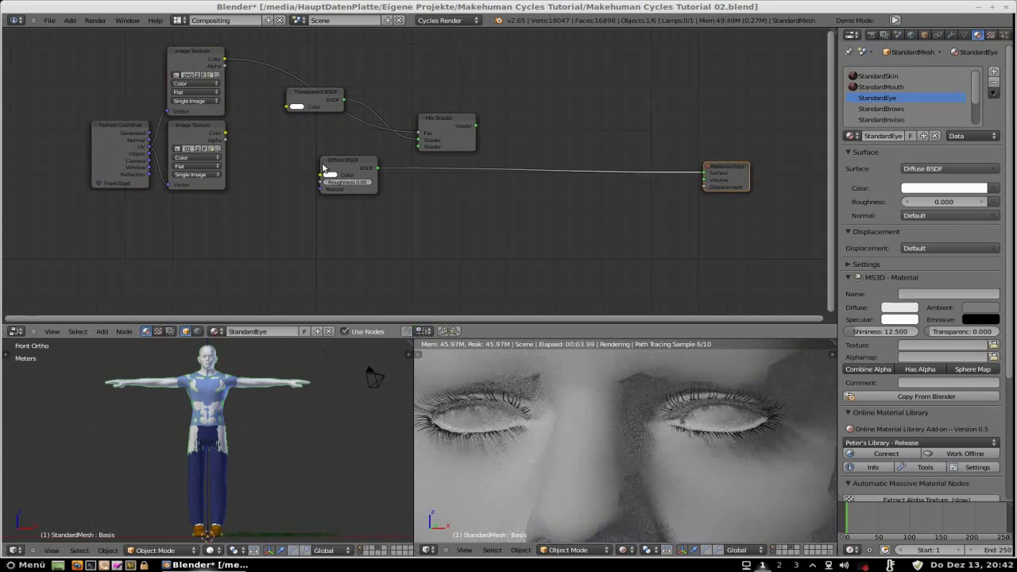
left_click_drag(313, 99, 351, 122)
left_click_drag(467, 132, 489, 158)
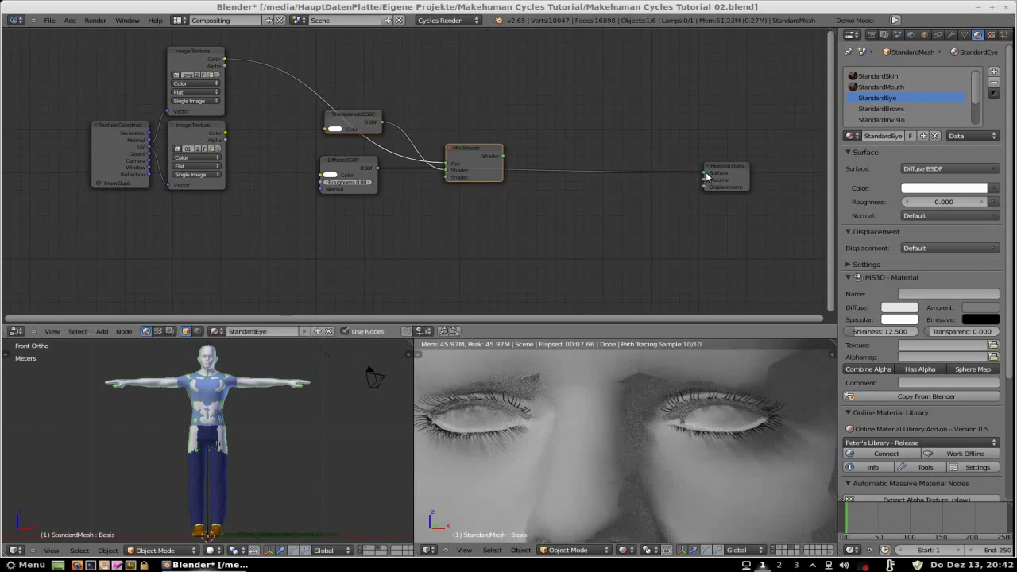
Connect StandardEye's Mix Shader to the Material Output Surface and the colour Image Texture to Diffuse BSDF's Color.
mouse_move(703, 173)
left_mouse_down()
mouse_move(479, 211)
mouse_move(456, 179)
mouse_move(704, 173)
left_mouse_up()
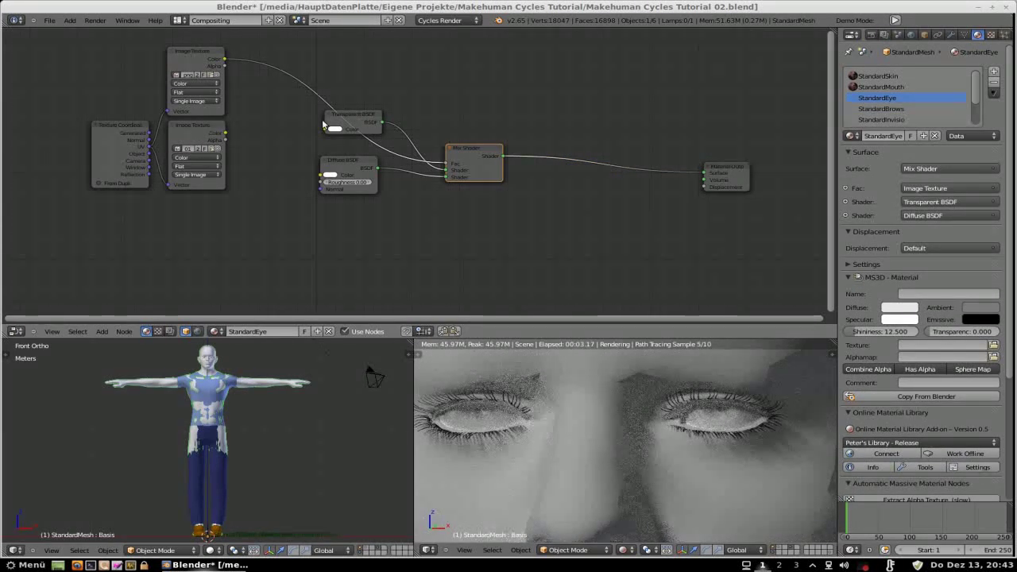
key("g")
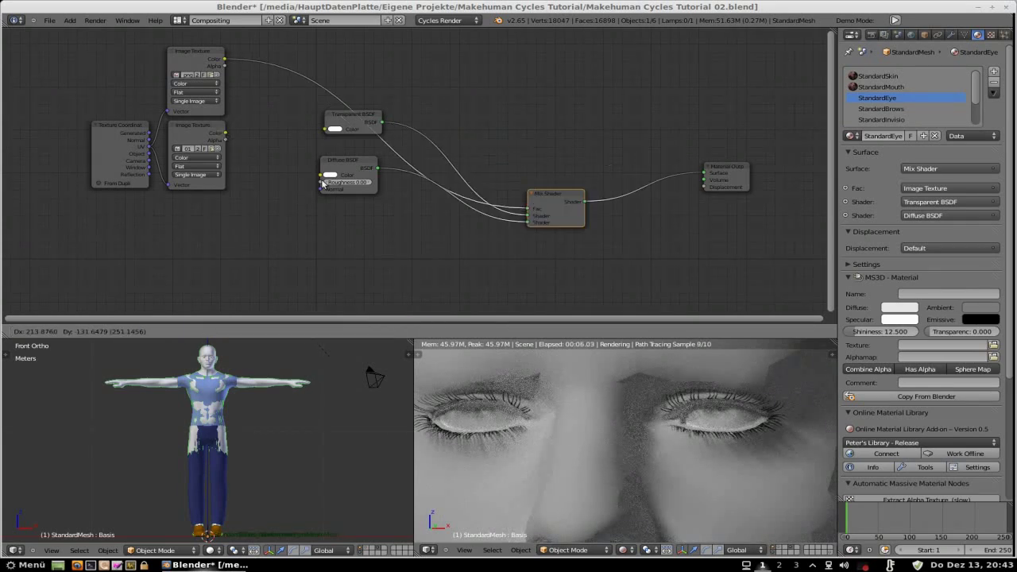
left_click(278, 149)
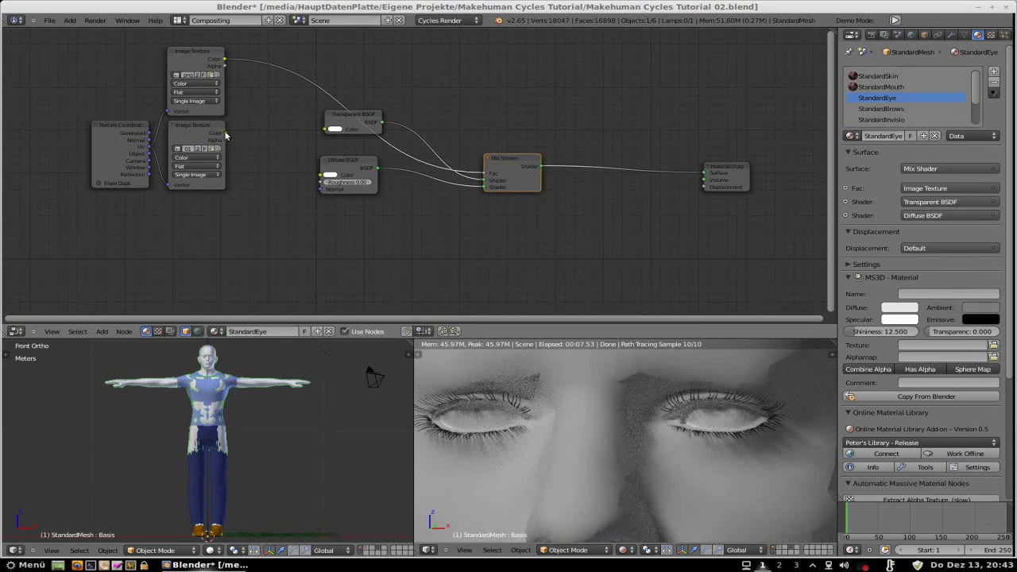
left_click_drag(246, 145, 322, 175)
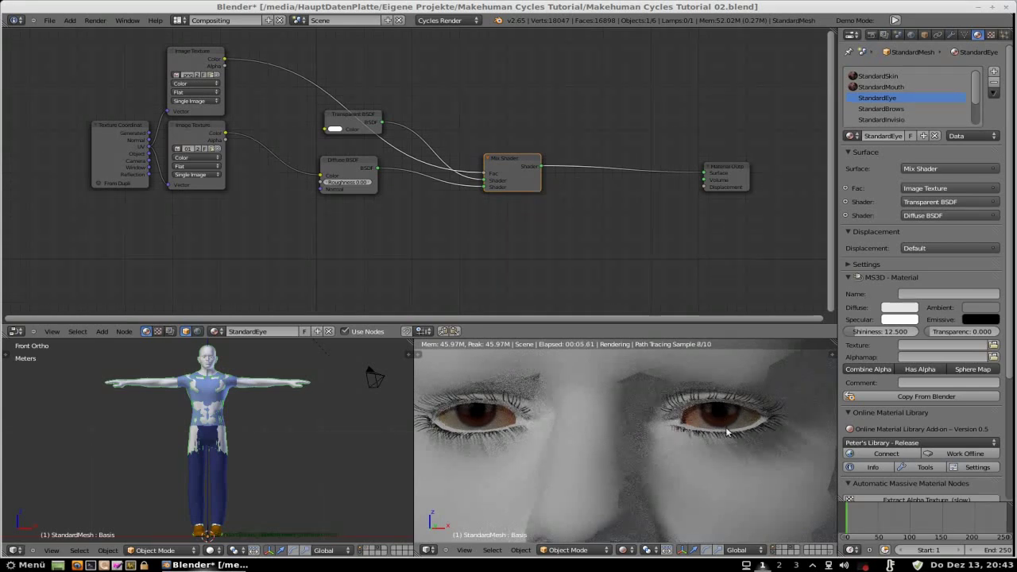
scroll(726, 431, "up", 1)
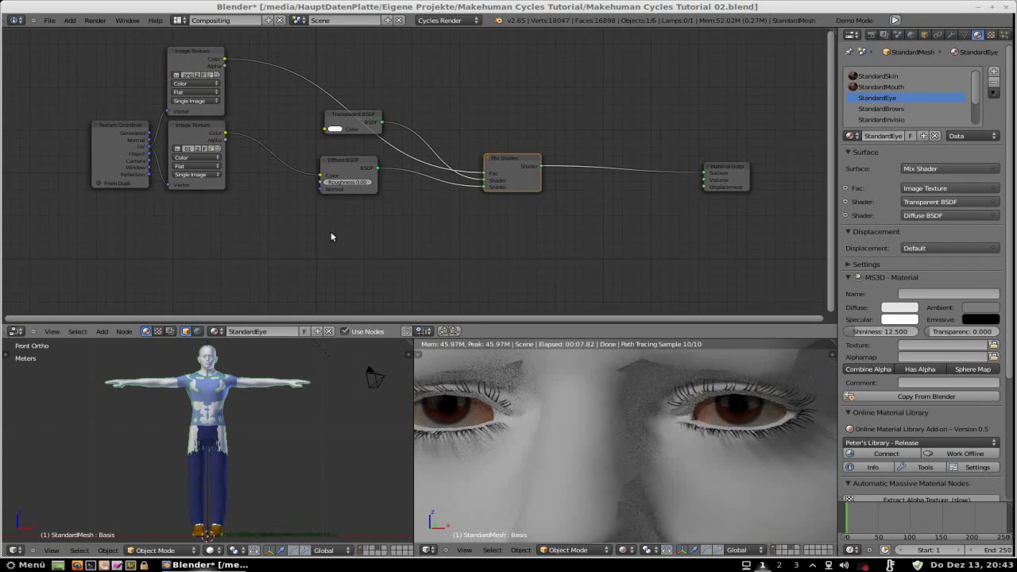
Add a Glossy BSDF node below Diffuse BSDF in the StandardEye material.
key("shift+a")
mouse_move(331, 236)
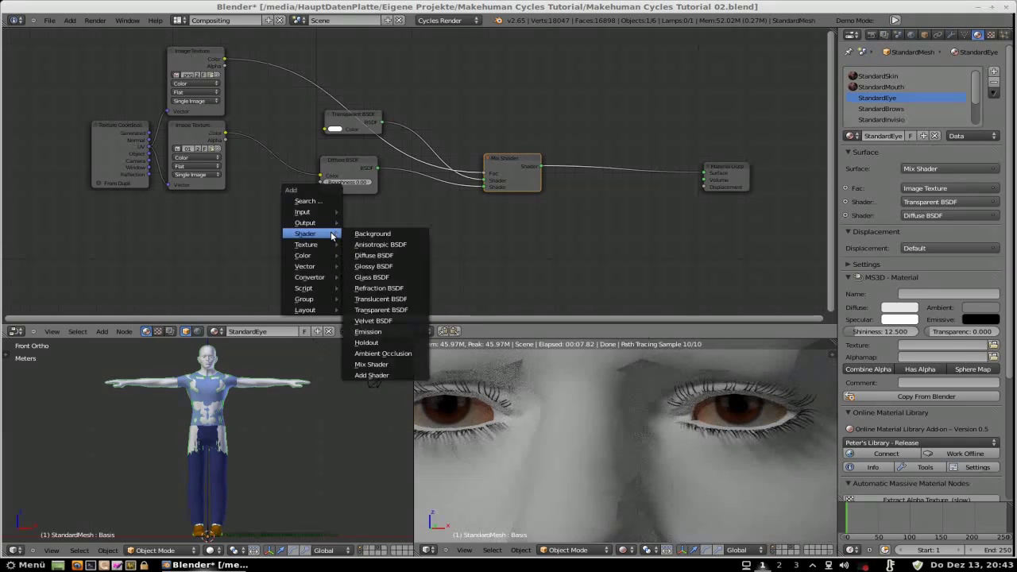
left_click(413, 266)
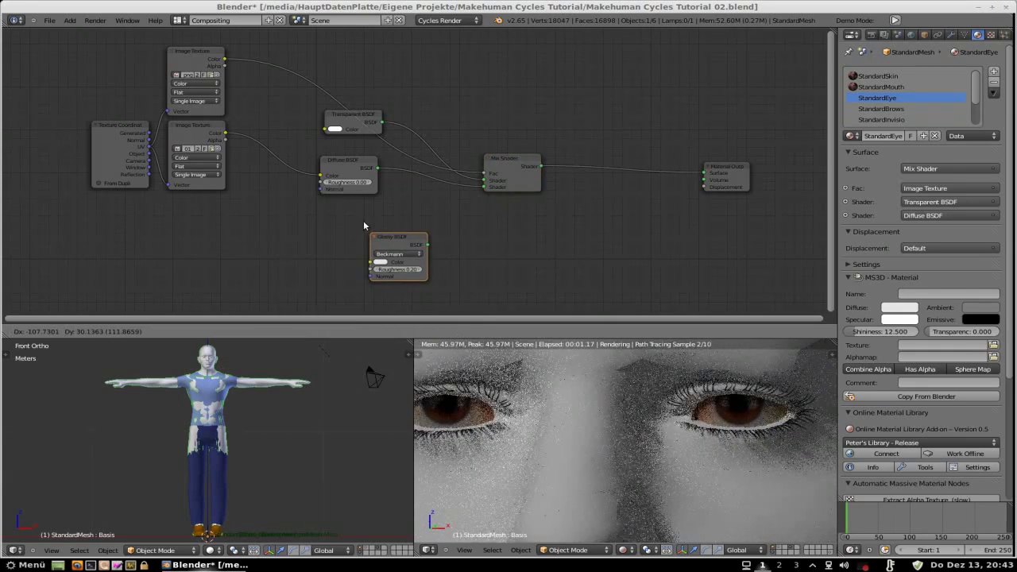
left_click(328, 219)
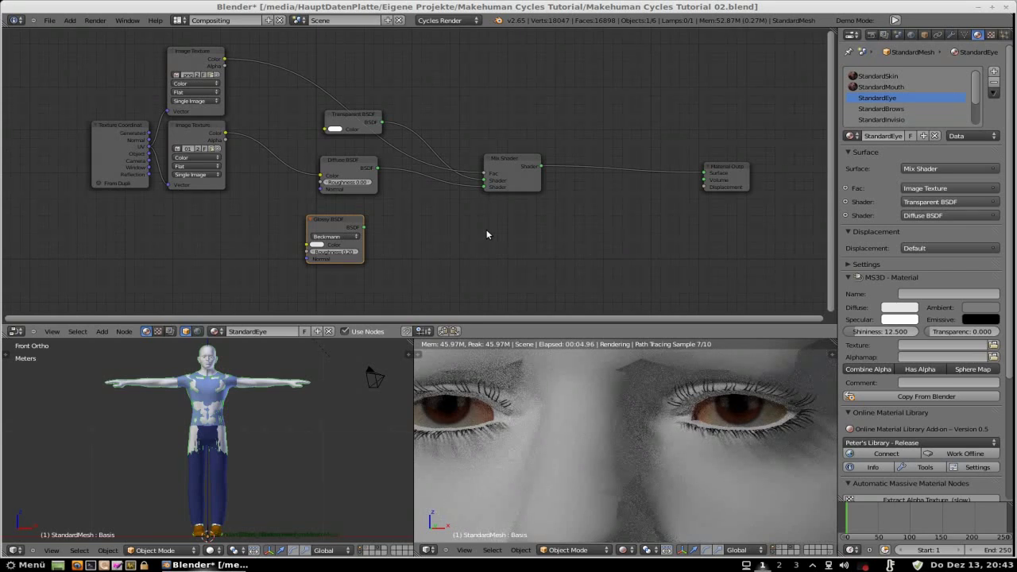
Insert a second Mix Shader between the first one and Material Output, with Glossy BSDF feeding its second Shader input.
key("shift+a")
mouse_move(506, 223)
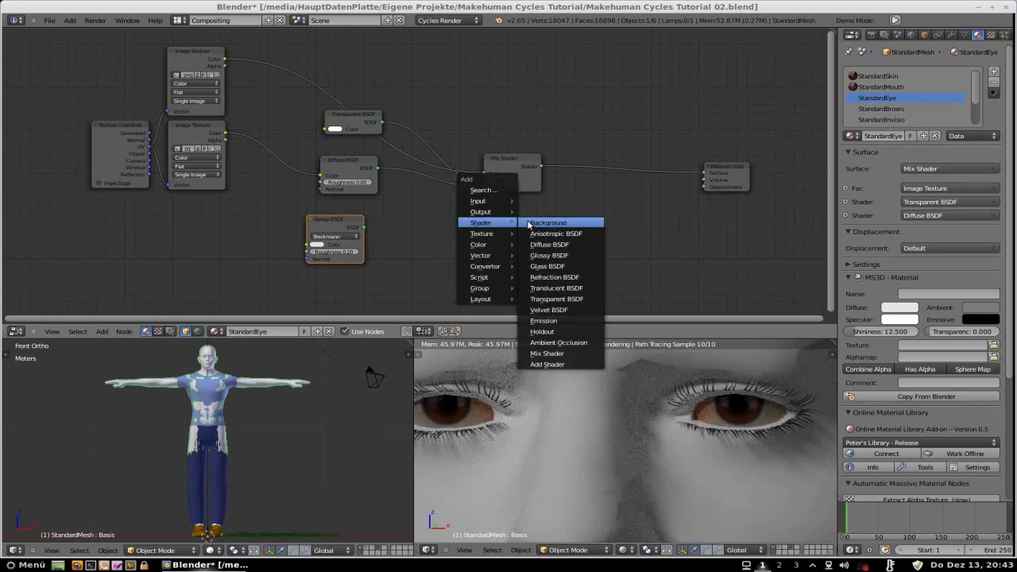
left_click(548, 352)
left_click(614, 159)
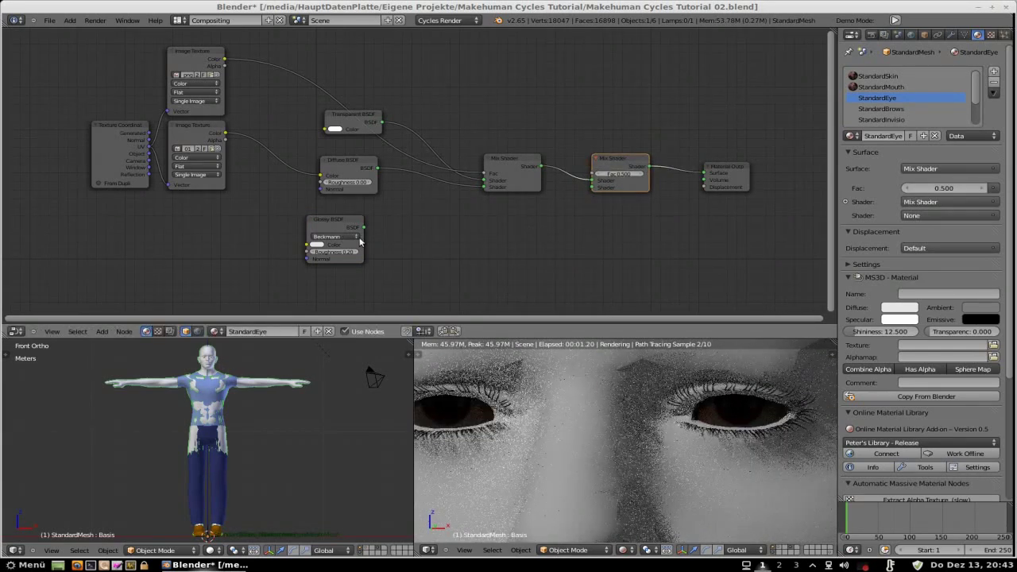
left_click_drag(363, 228, 593, 188)
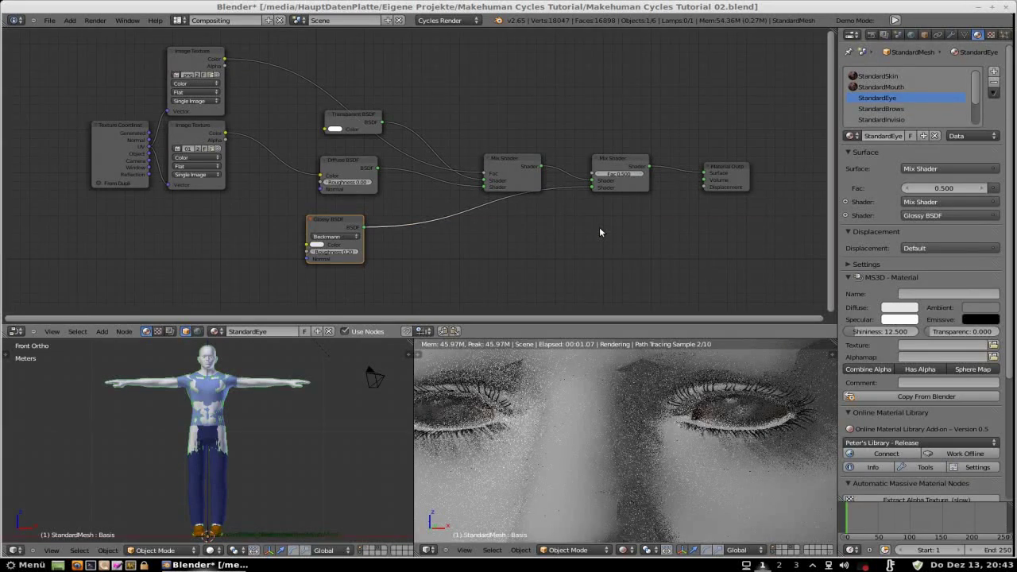
Set the second Mix Shader's Fac to 0.1.
left_click(620, 173)
key("BackSpace")
type("0.1")
key("Return")
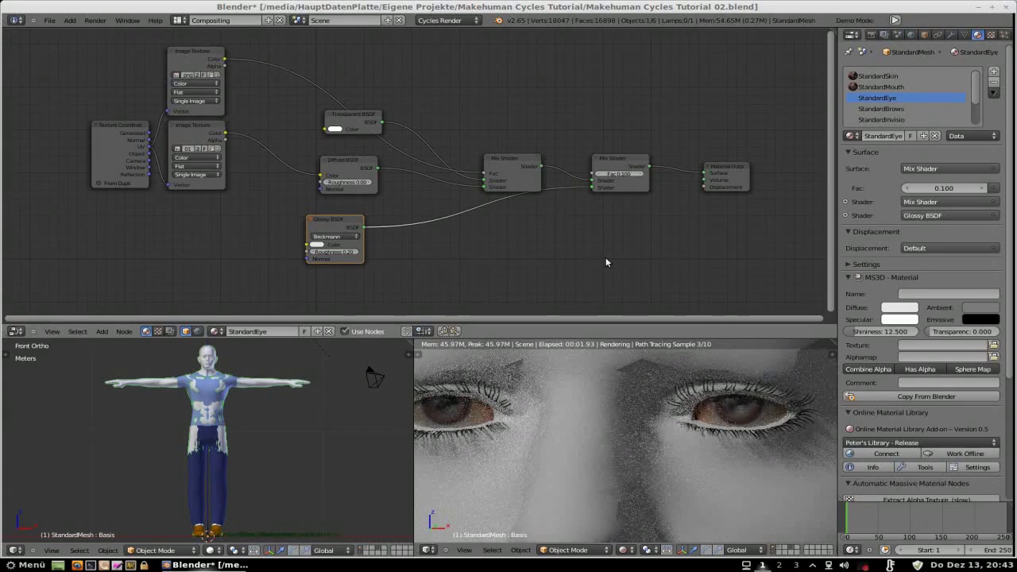
Reduce the glossy share in the eyes by setting the second Mix Shader's Fac to 0.05.
left_click(615, 175)
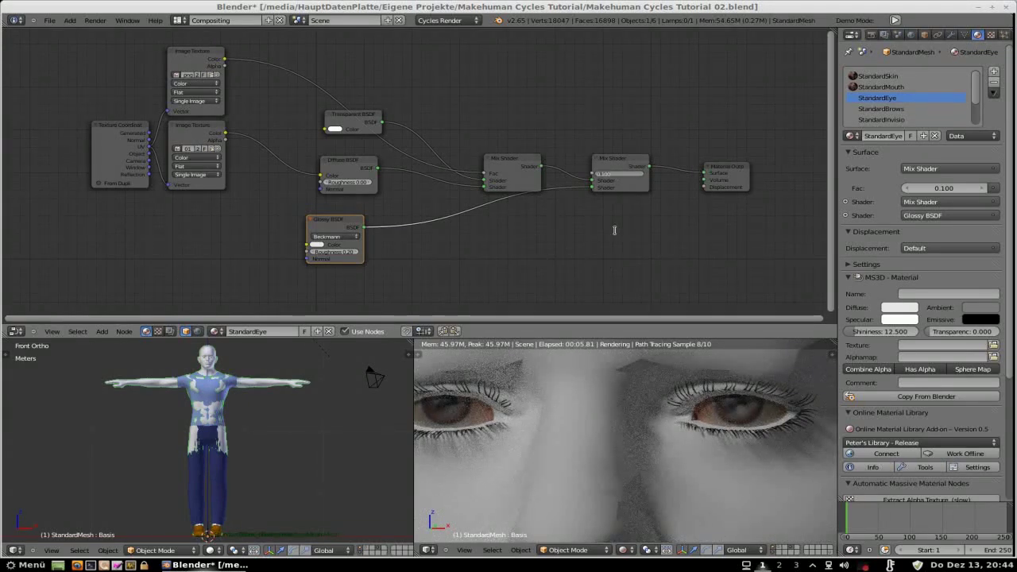
type("0.05")
key("Return")
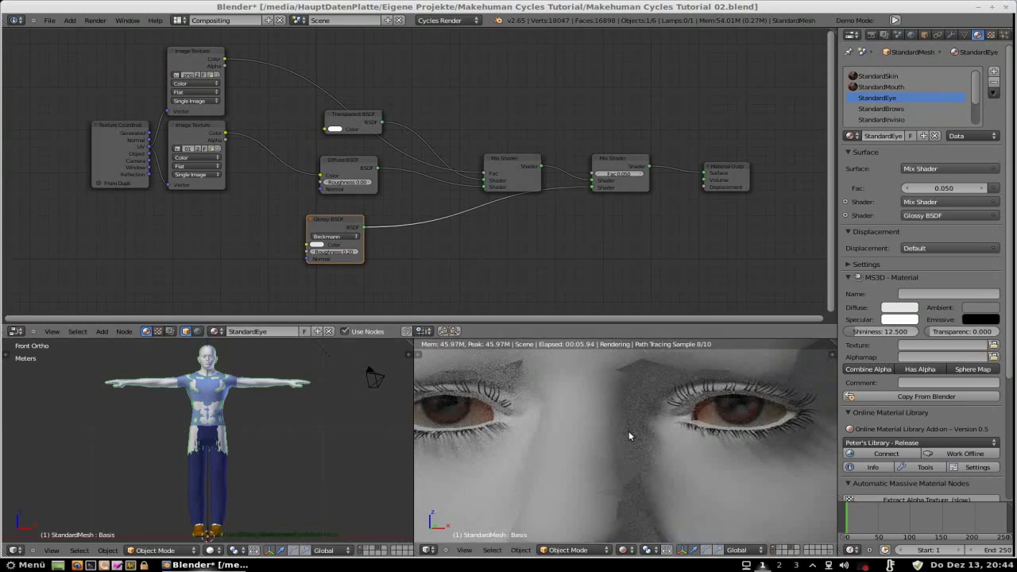
scroll(636, 438, "down", 1)
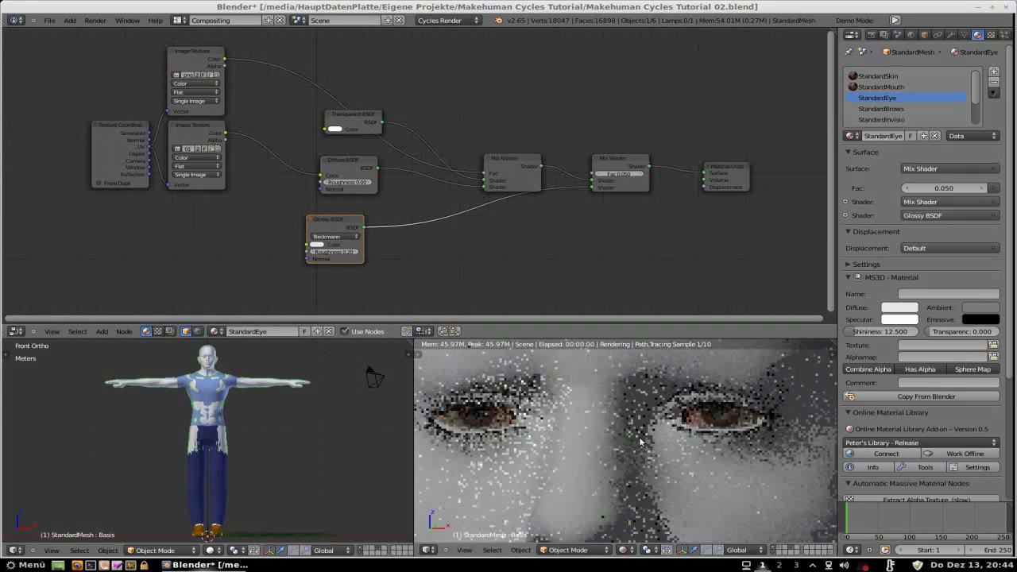
scroll(640, 443, "down", 4)
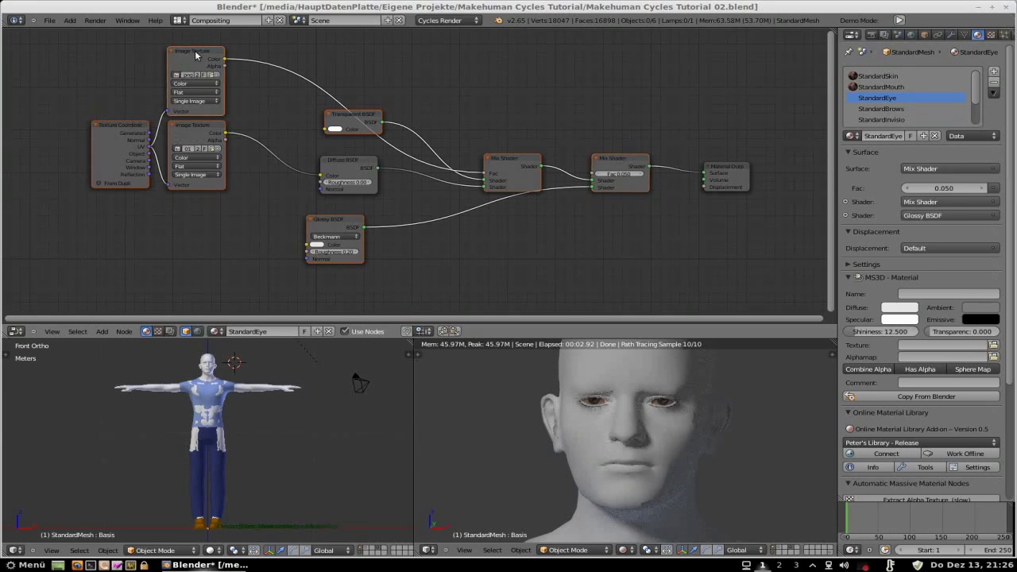
Copy StandardEye's Texture Coordinate, both Image Textures, Transparent BSDF, Glossy BSDF and both Mix Shader nodes.
left_click(121, 132)
left_click(197, 53, "shift")
left_click(194, 125, "shift")
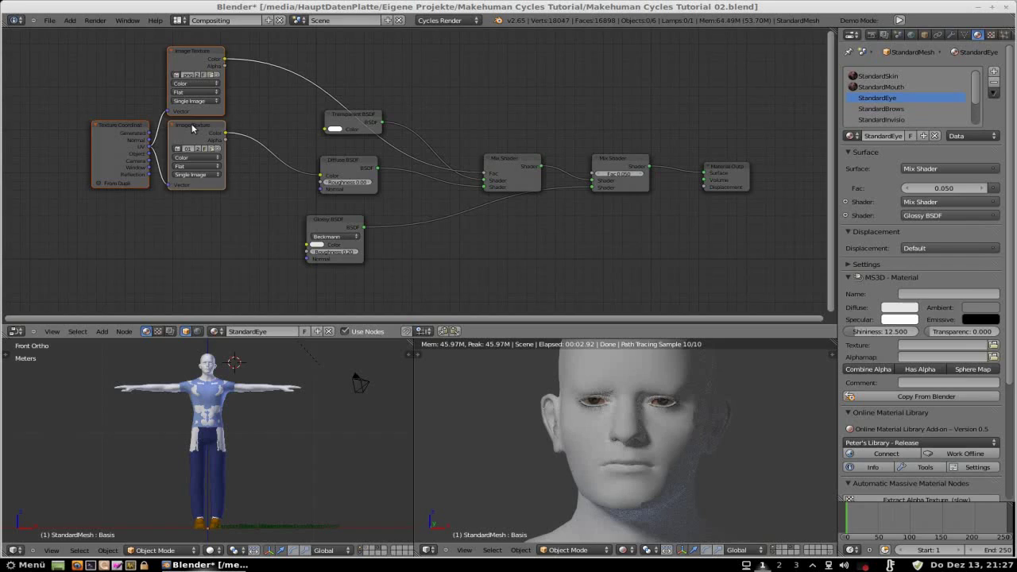
left_click(347, 127, "shift")
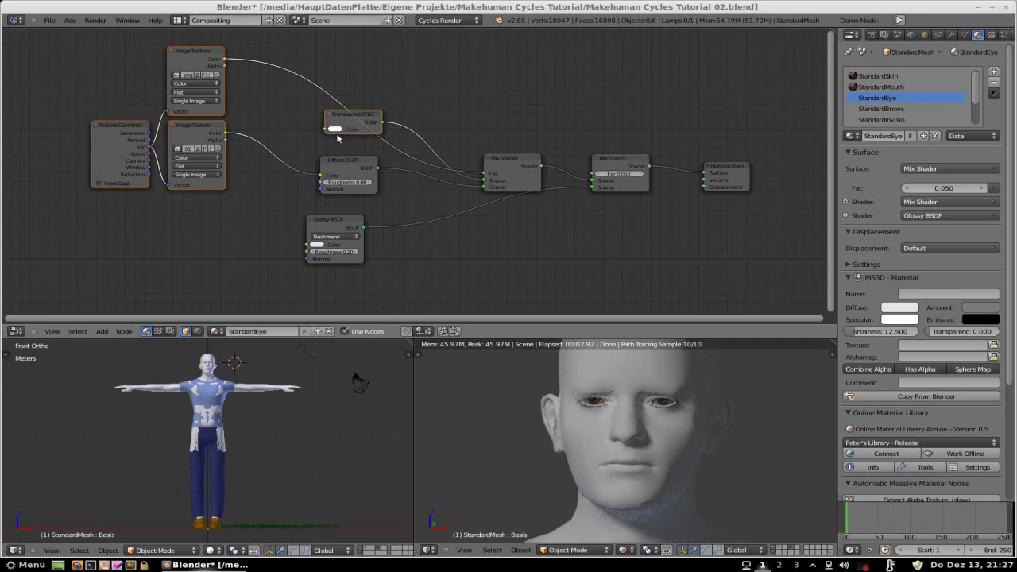
left_click(331, 219, "shift")
left_click(522, 163, "shift")
left_click(600, 164, "shift")
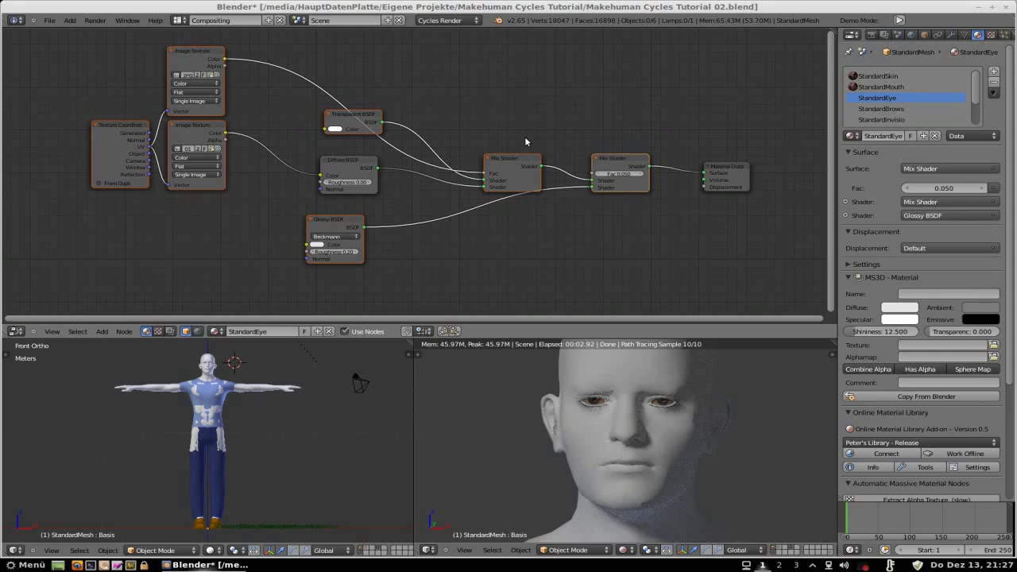
Enable nodes on StandardMouth and paste the copied nodes alongside its spread-out Diffuse BSDF and Material Output.
left_click(883, 87)
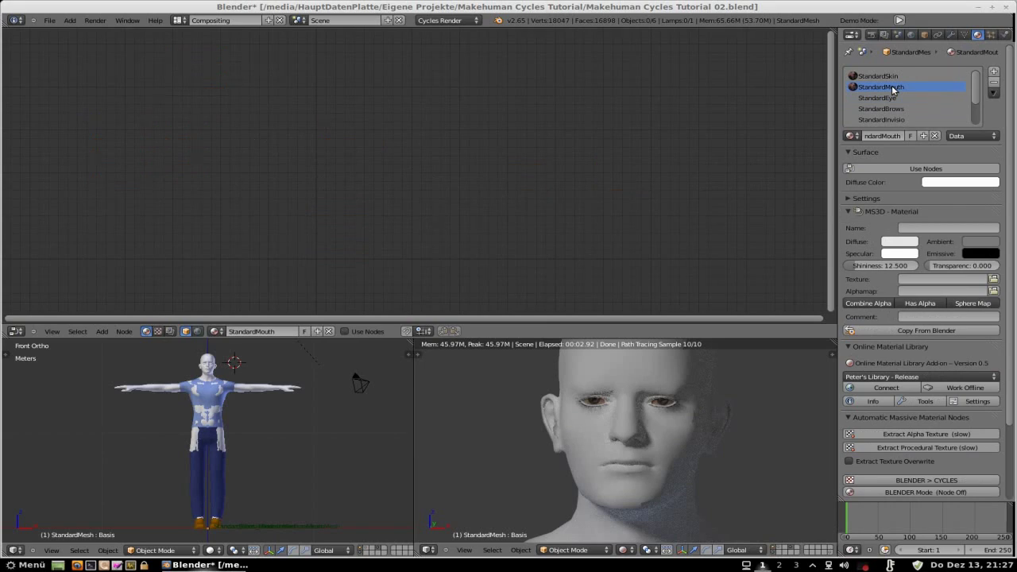
left_click(921, 169)
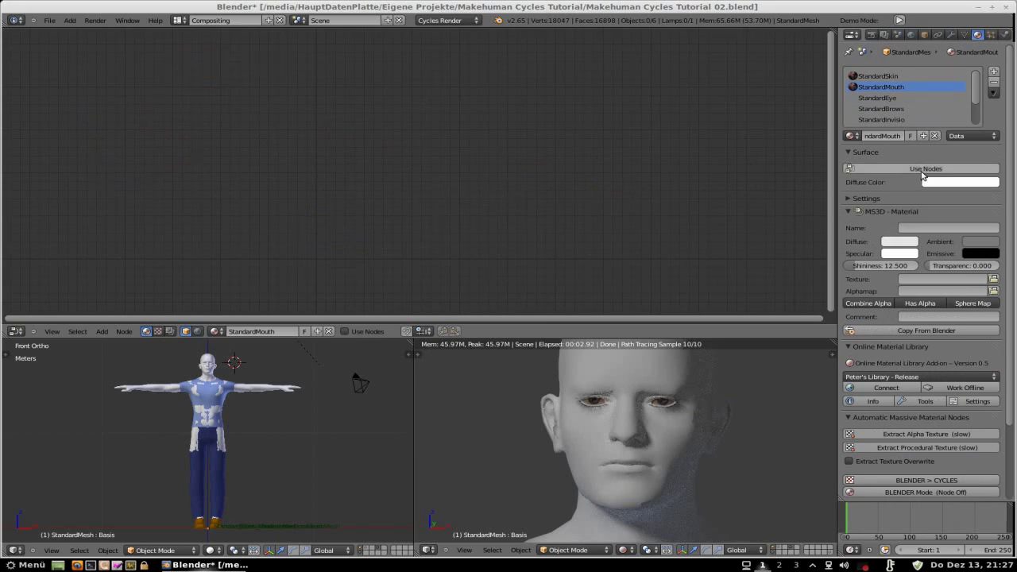
left_click_drag(481, 168, 777, 164)
left_click_drag(334, 169, 492, 180)
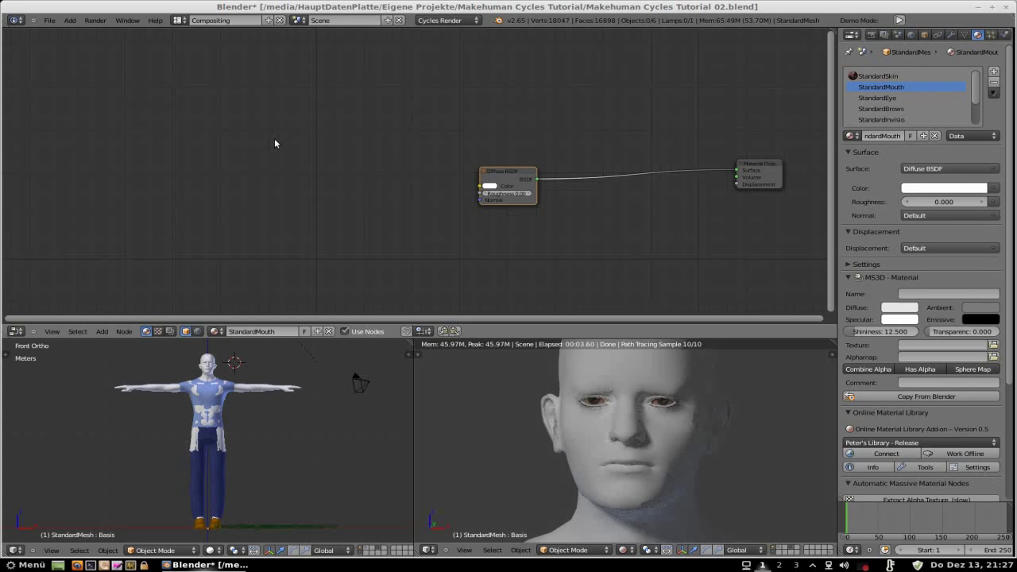
key("ctrl+v")
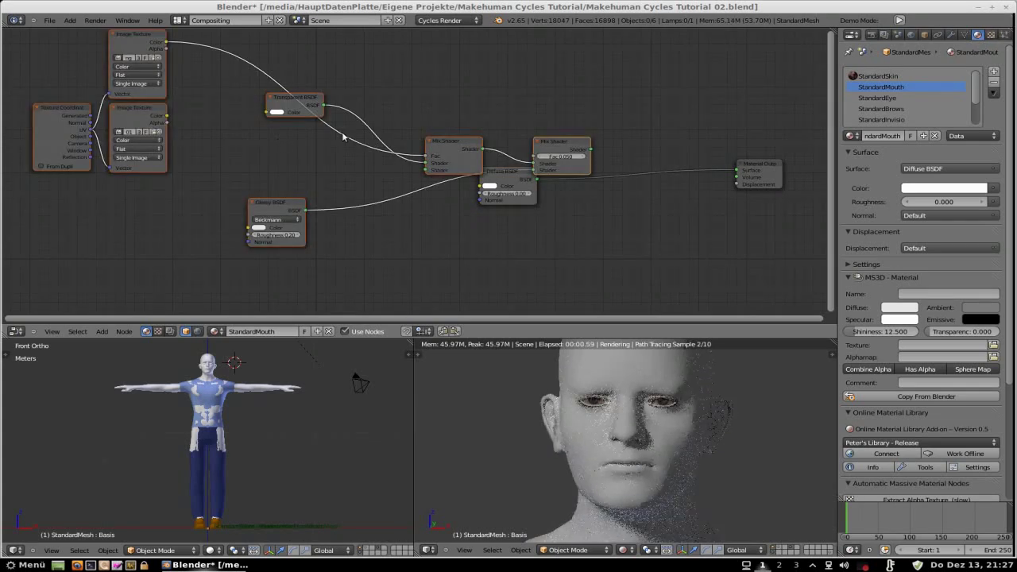
Separate StandardMouth's overlapping Mix Shader and Diffuse BSDF nodes and connect Diffuse BSDF to the alpha-driven Mix Shader's second Shader input.
left_click_drag(557, 144, 403, 199)
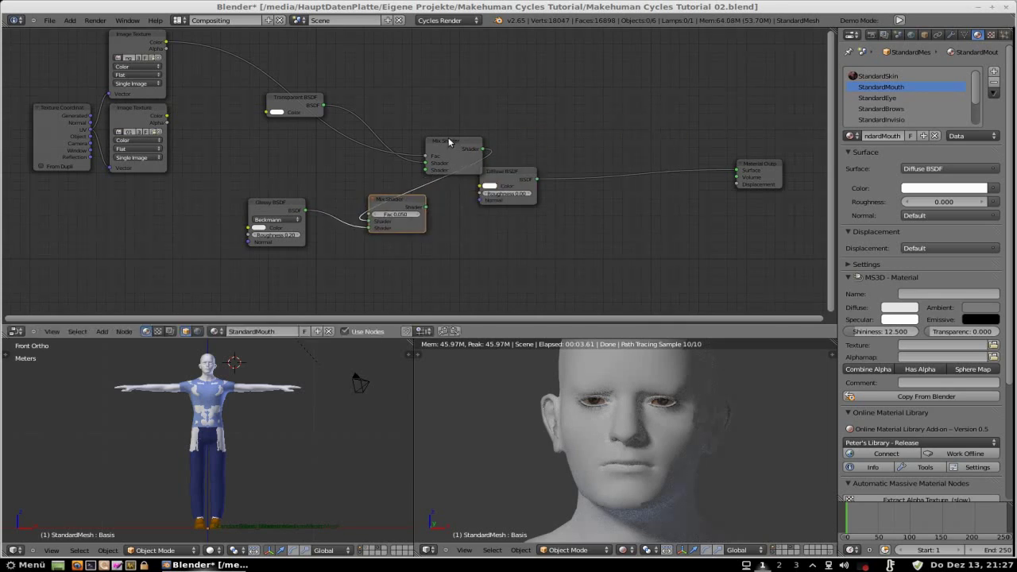
left_click_drag(463, 149, 637, 141)
left_click_drag(537, 179, 615, 102)
left_click_drag(500, 183, 446, 147)
Place Glossy BSDF before its Mix Shader, connecting that mixer to Material Output and the colour Image Texture to Diffuse BSDF.
left_click_drag(412, 205, 597, 211)
left_click_drag(276, 205, 488, 229)
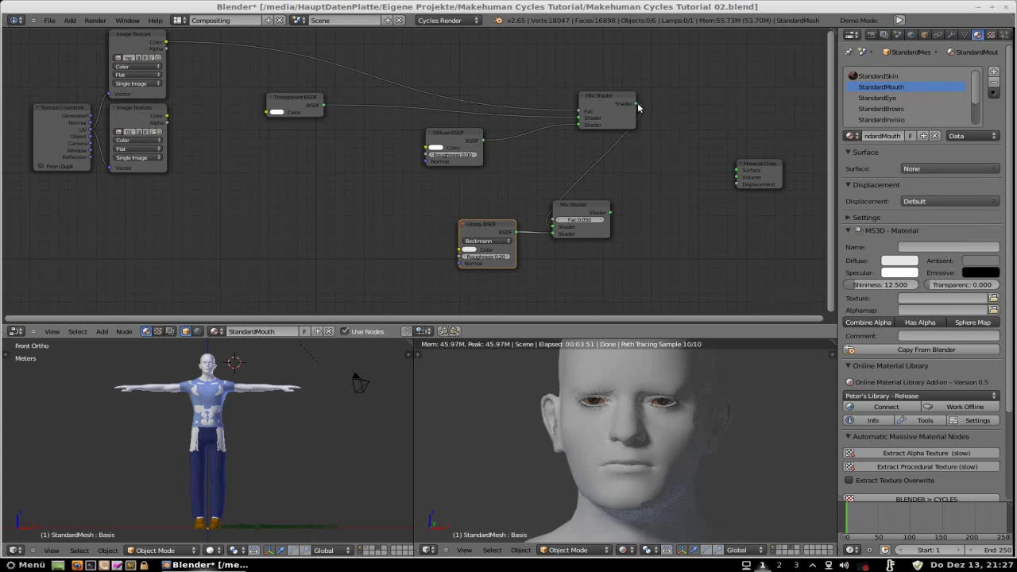
left_click_drag(596, 211, 737, 170)
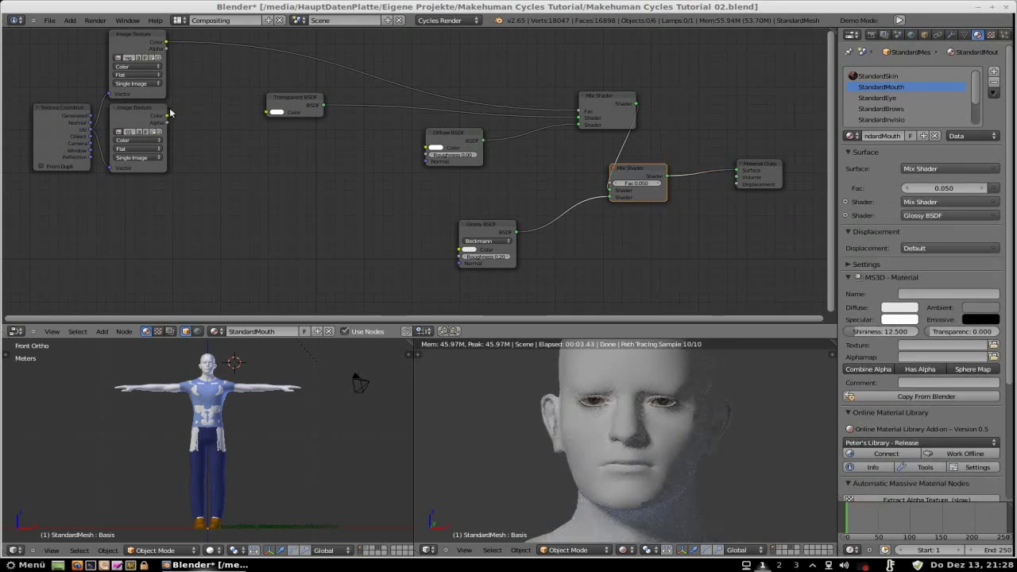
left_click_drag(167, 115, 424, 147)
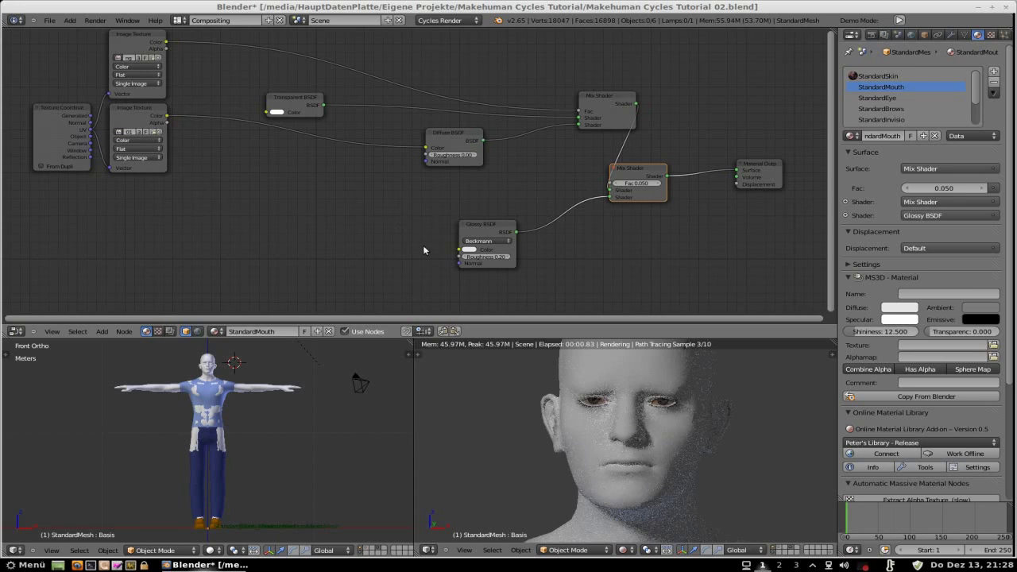
Show the additional layer with the armature and light plane, viewing the character's head from the side.
key("KP_3")
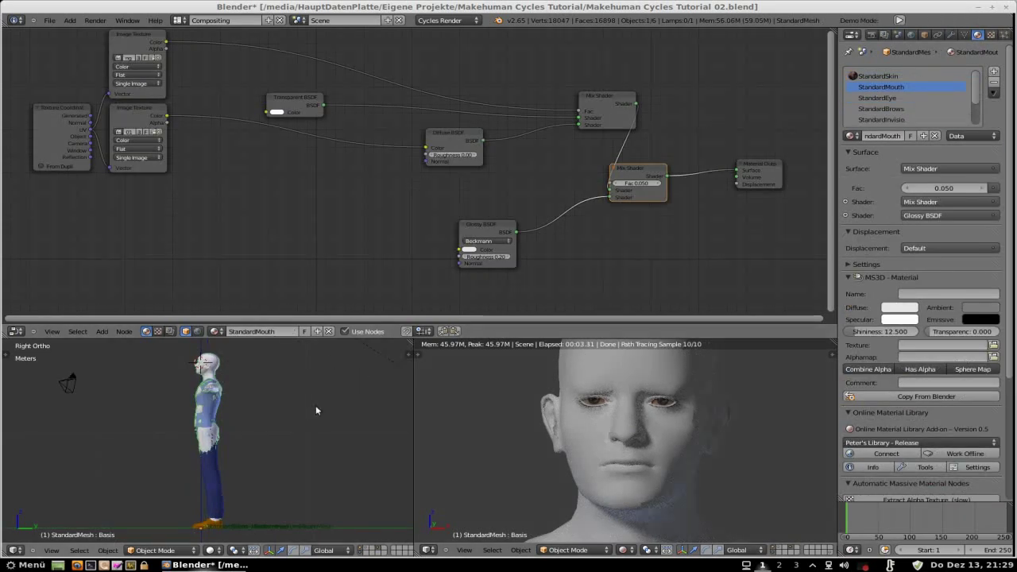
left_click(368, 548)
scroll(275, 467, "up", 2)
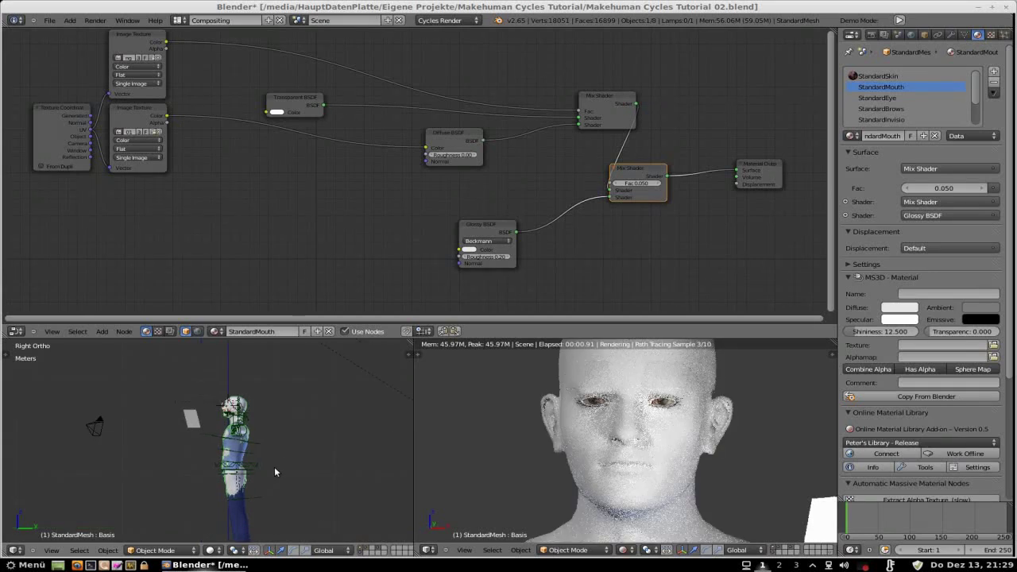
scroll(283, 463, "up", 5)
scroll(225, 450, "down", 3)
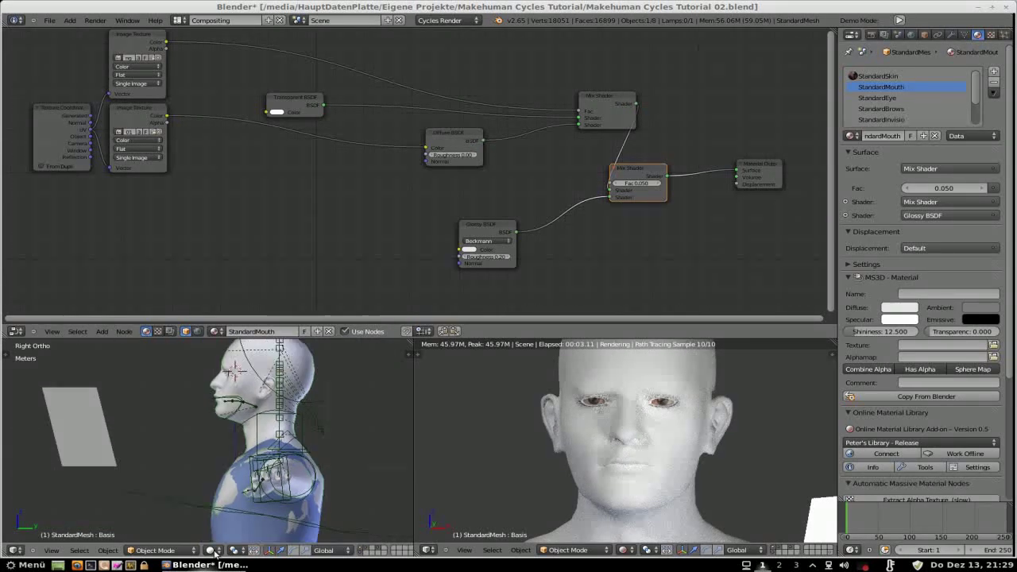
Rotate the armature's Jaw bone downward to open the character's mouth.
right_click(228, 434)
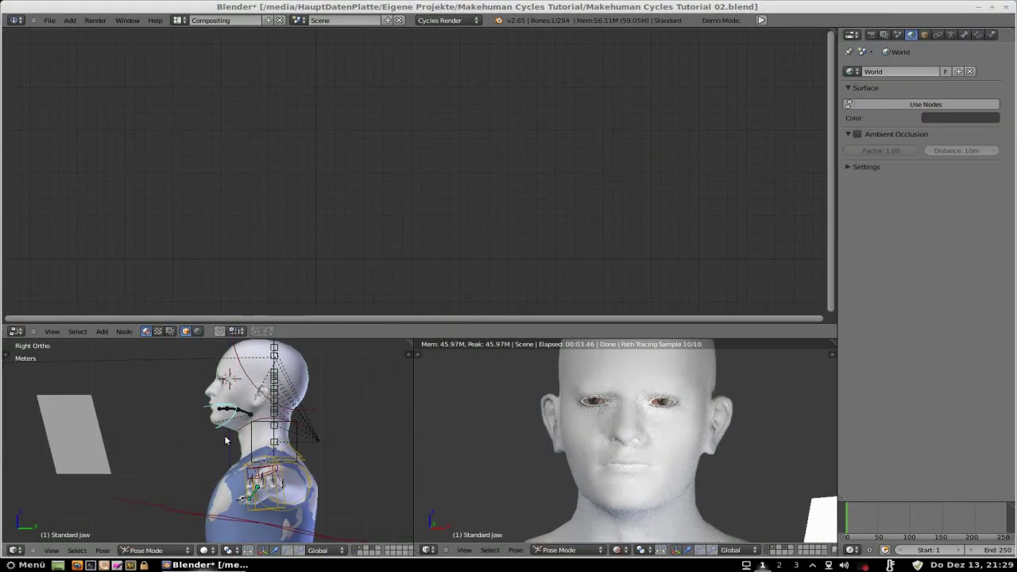
key("r")
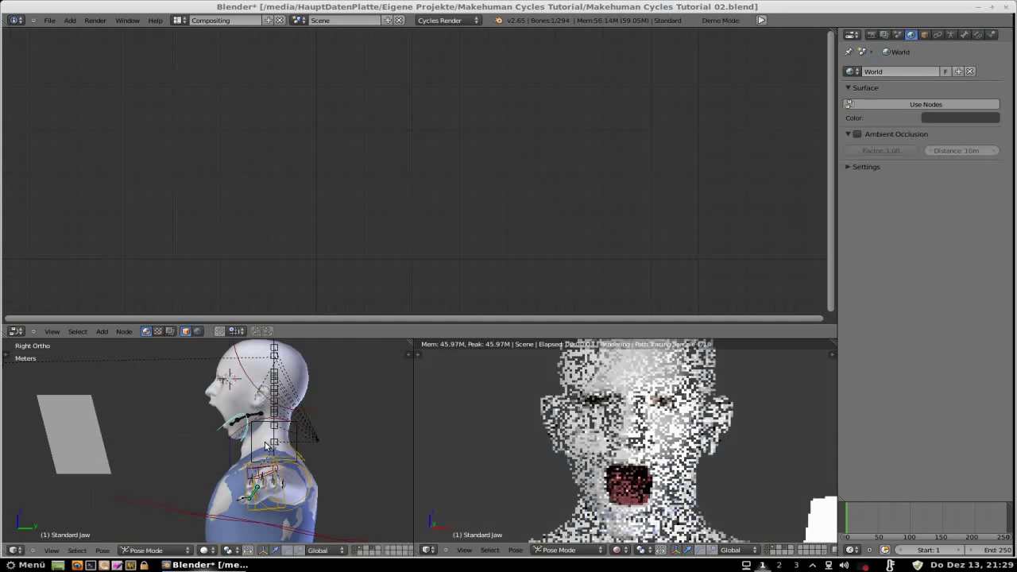
left_click(288, 462)
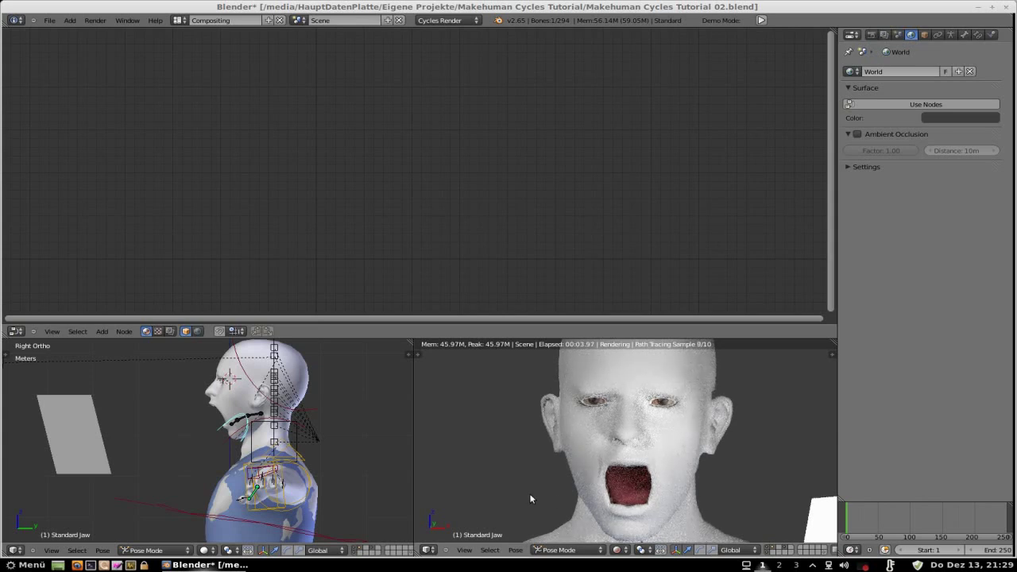
Reselect the character mesh and move StandardMouth's Glossy BSDF node up closer beneath Diffuse BSDF.
right_click(658, 438)
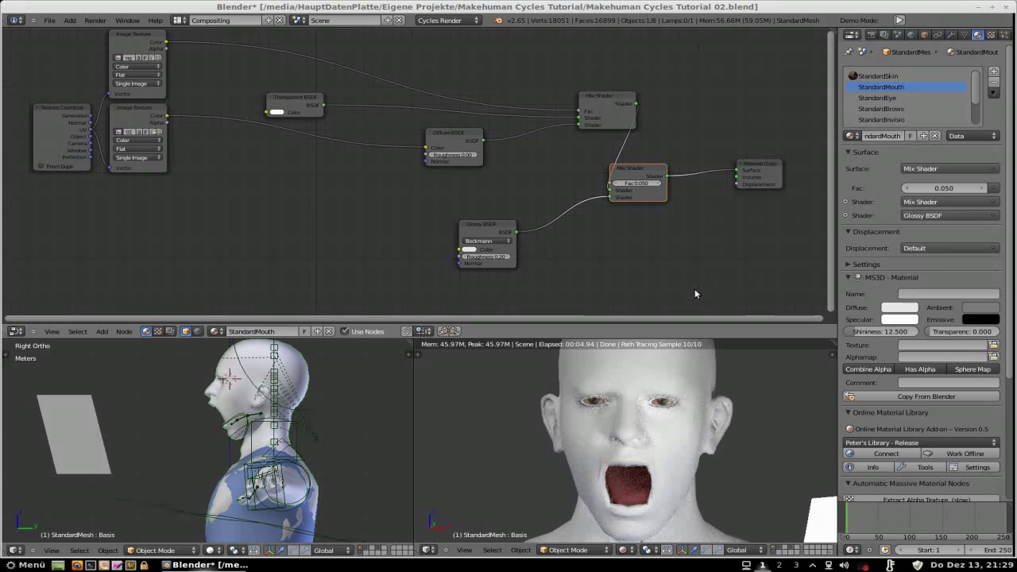
left_click_drag(486, 225, 466, 198)
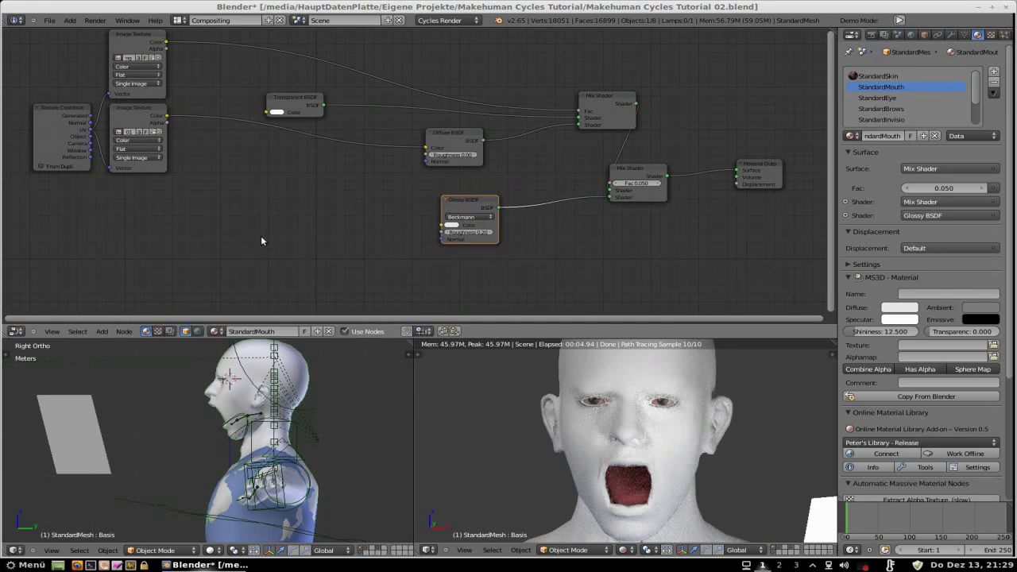
Add a Normal Map node below StandardMouth's gloss mixer, feeding it the colour Image Texture and linking its Normal output to Material Output's Displacement.
key("shift+a")
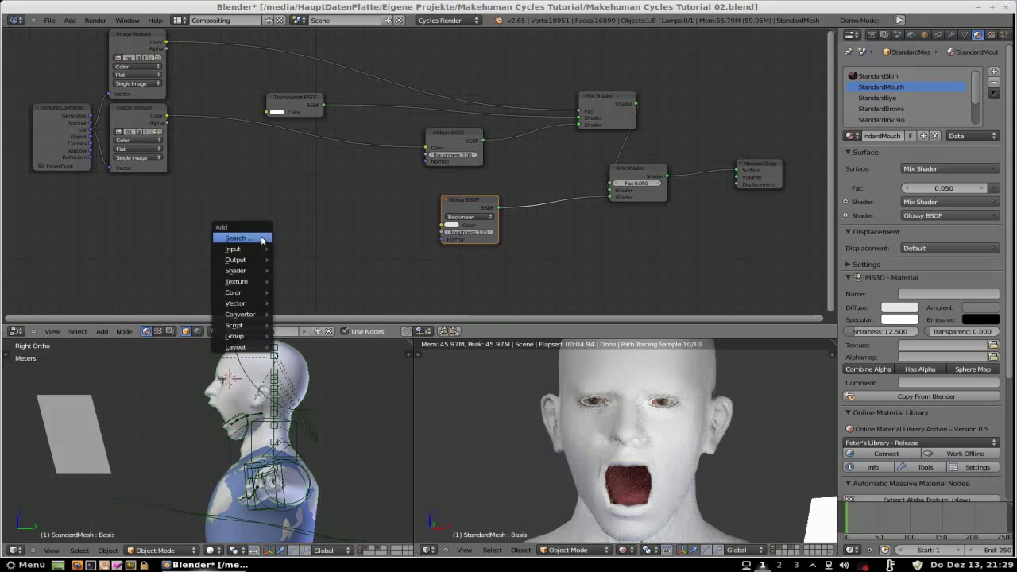
mouse_move(262, 313)
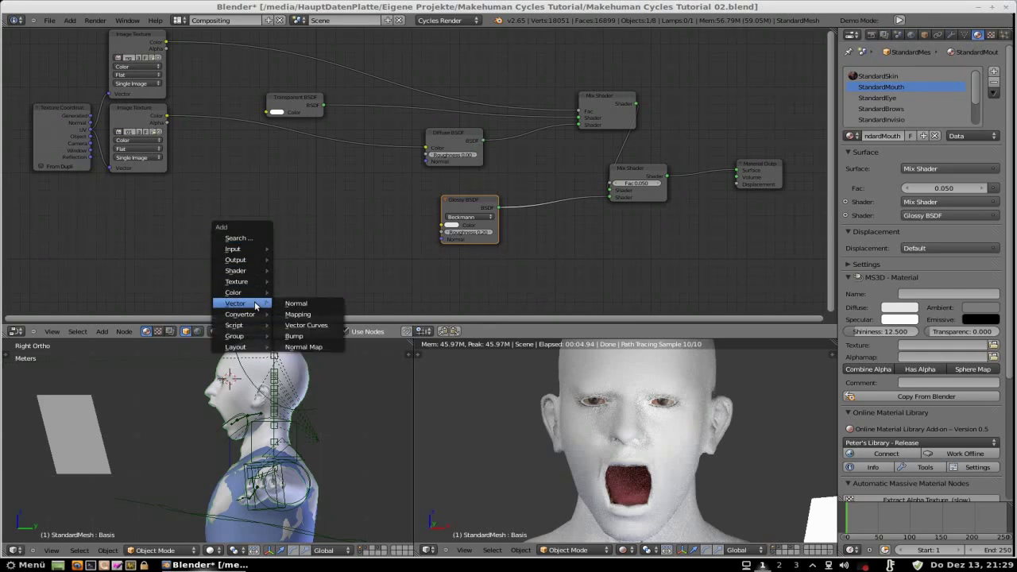
left_click(314, 347)
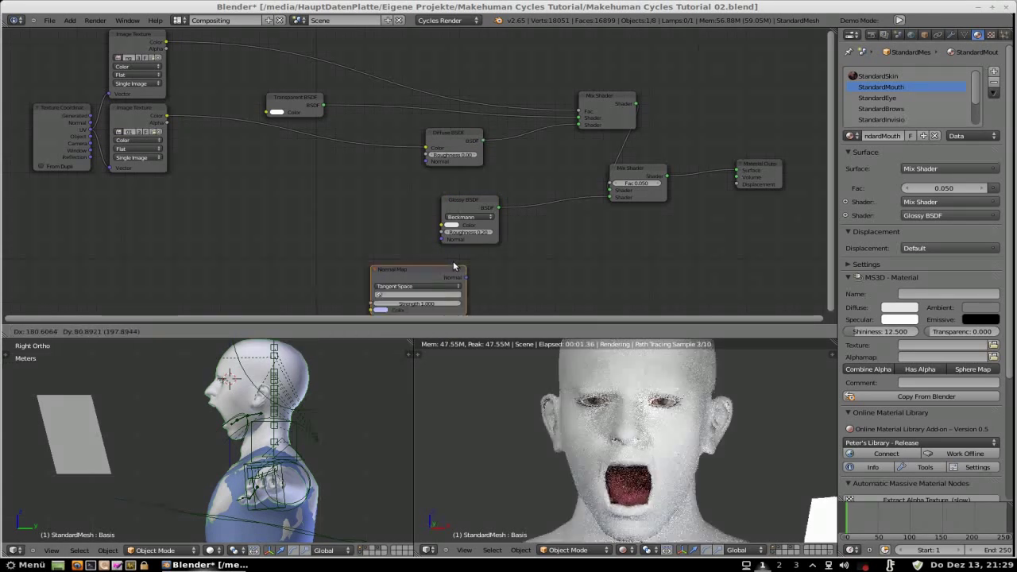
left_click(620, 234)
left_click_drag(651, 241, 737, 184)
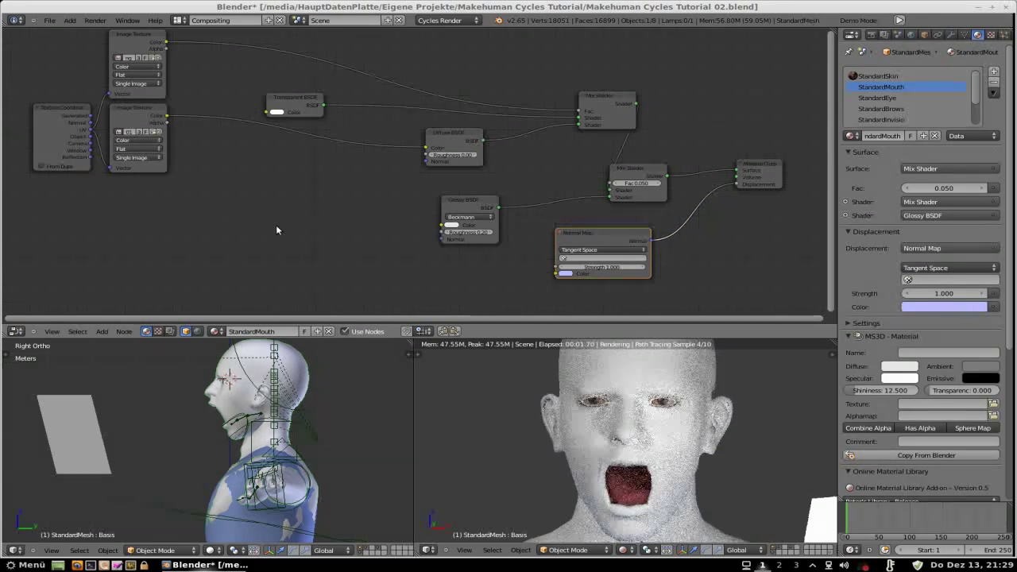
left_click_drag(167, 116, 557, 273)
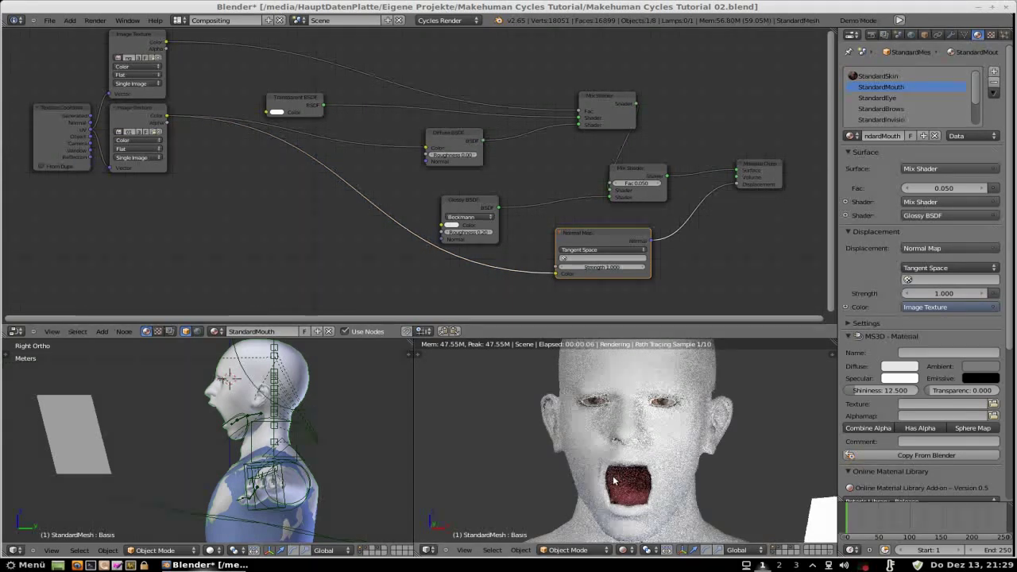
Inspect the open mouth up close in the rendered preview and set the Normal Map strength to 0.3.
scroll(614, 480, "up", 2)
scroll(586, 435, "up", 2)
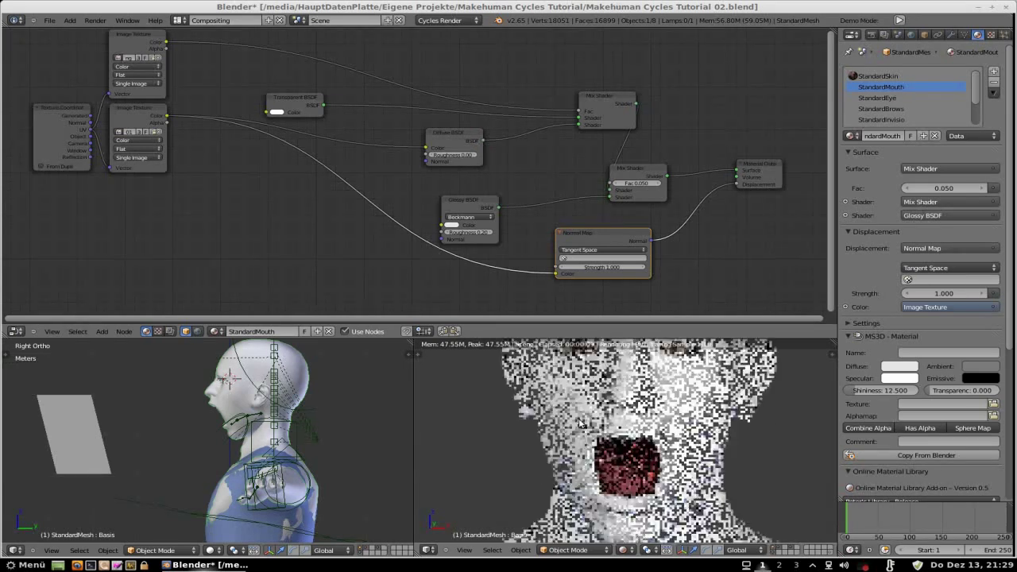
scroll(582, 423, "up", 1)
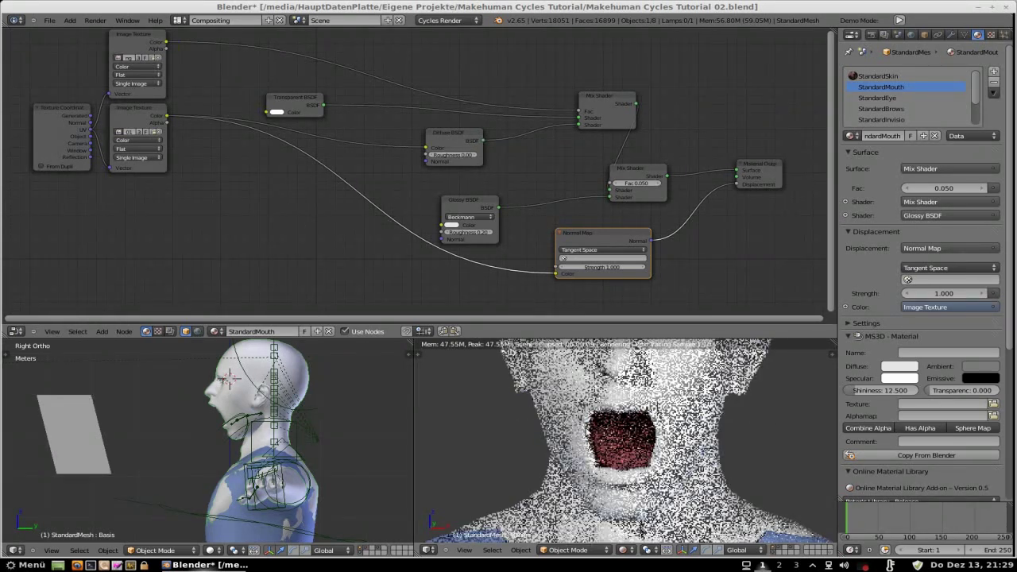
scroll(585, 432, "up", 3)
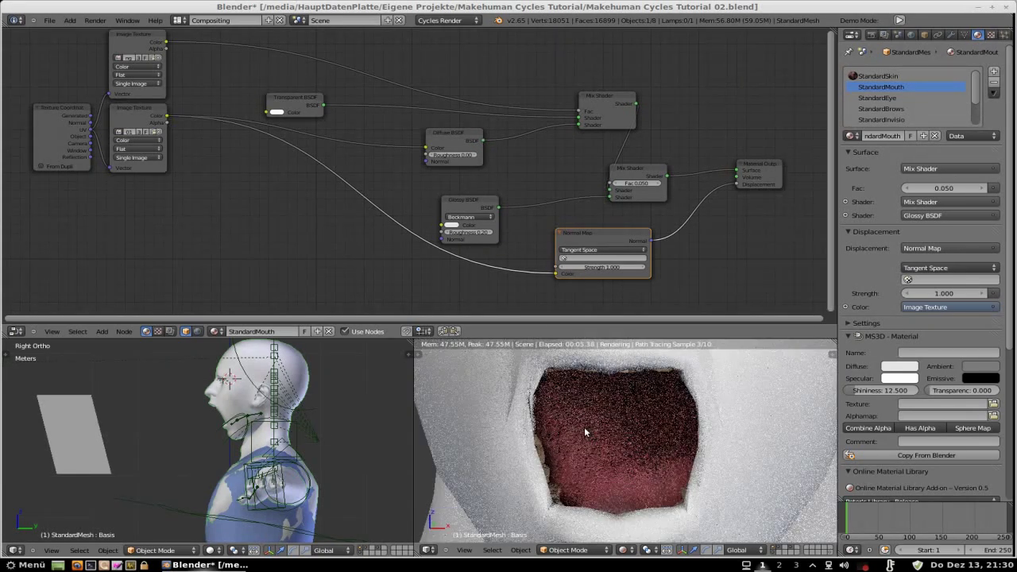
left_click(601, 267)
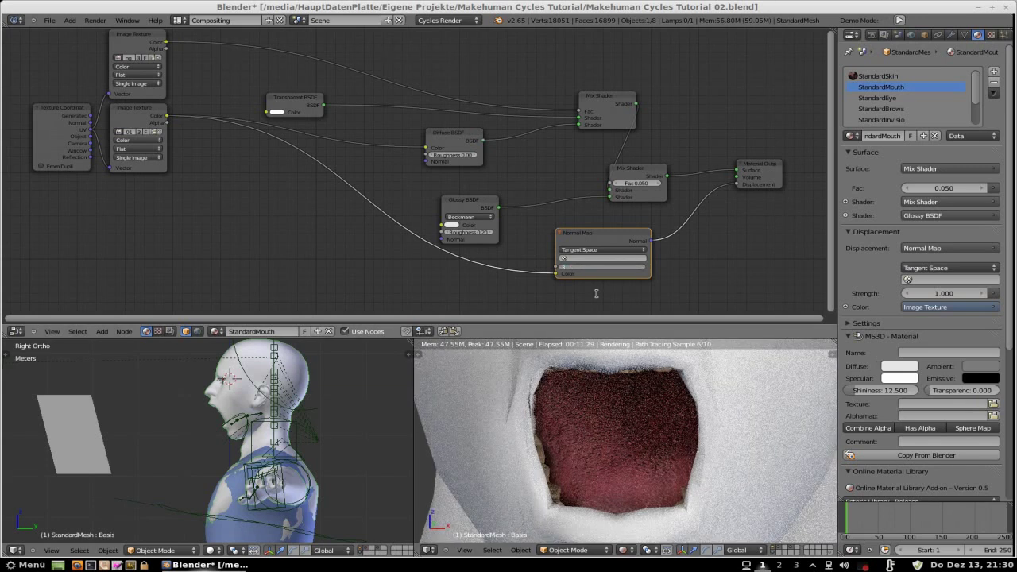
type("0.3")
key("Return")
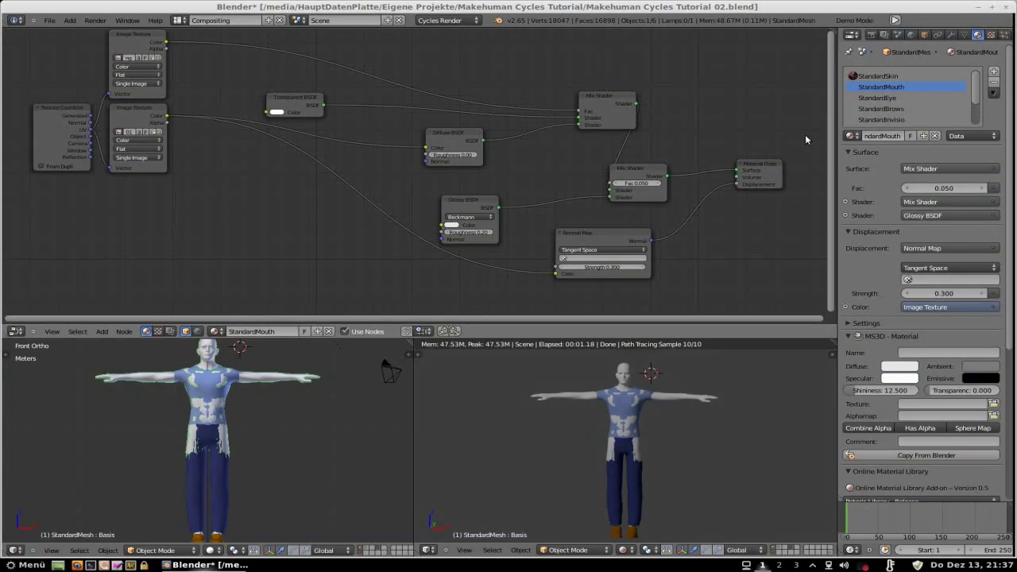
Enable nodes for the StandardSkin material and paste the copied texture, Transparent BSDF and Mix Shader nodes into it.
left_click(883, 77)
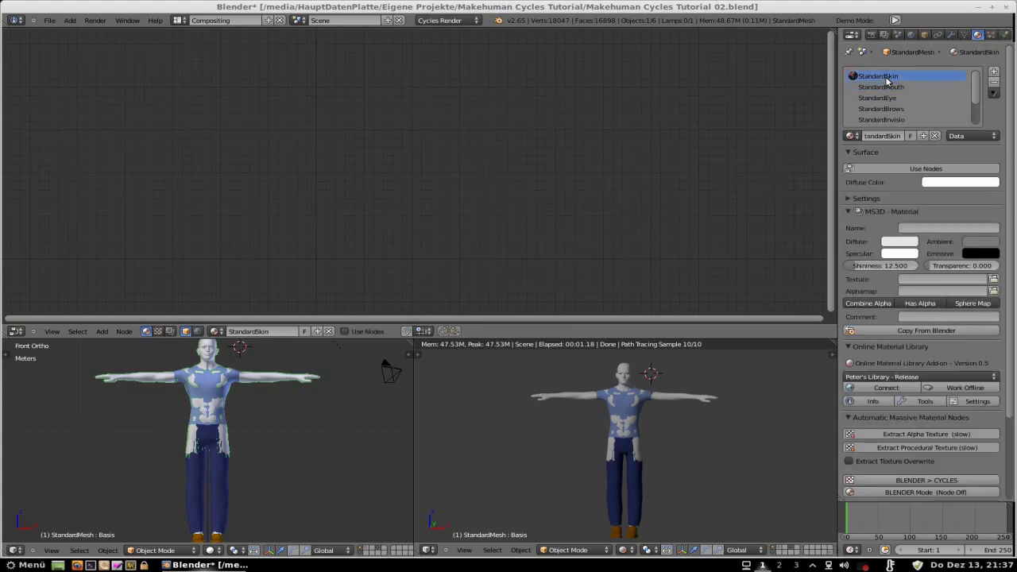
left_click(936, 167)
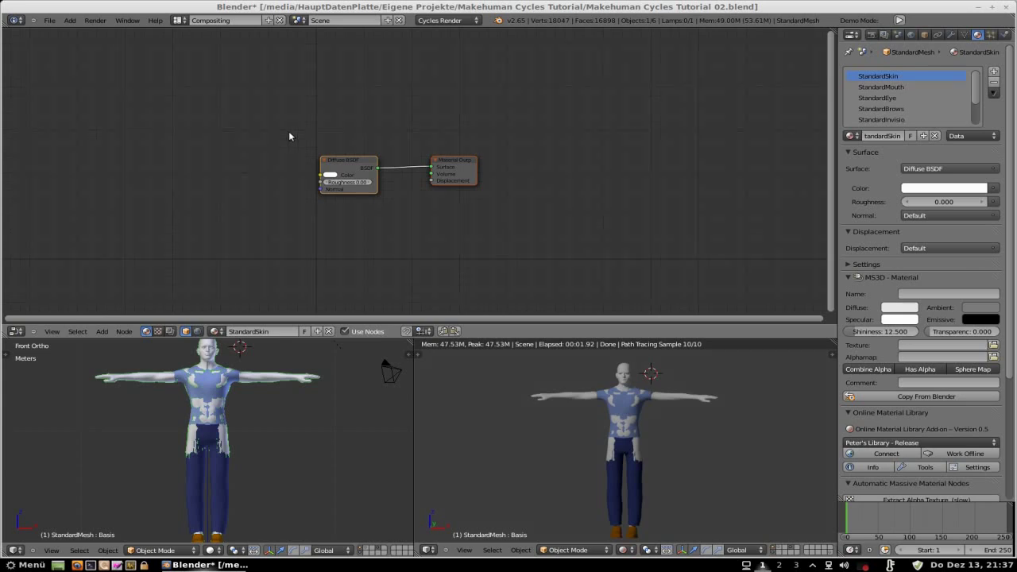
key("ctrl+v")
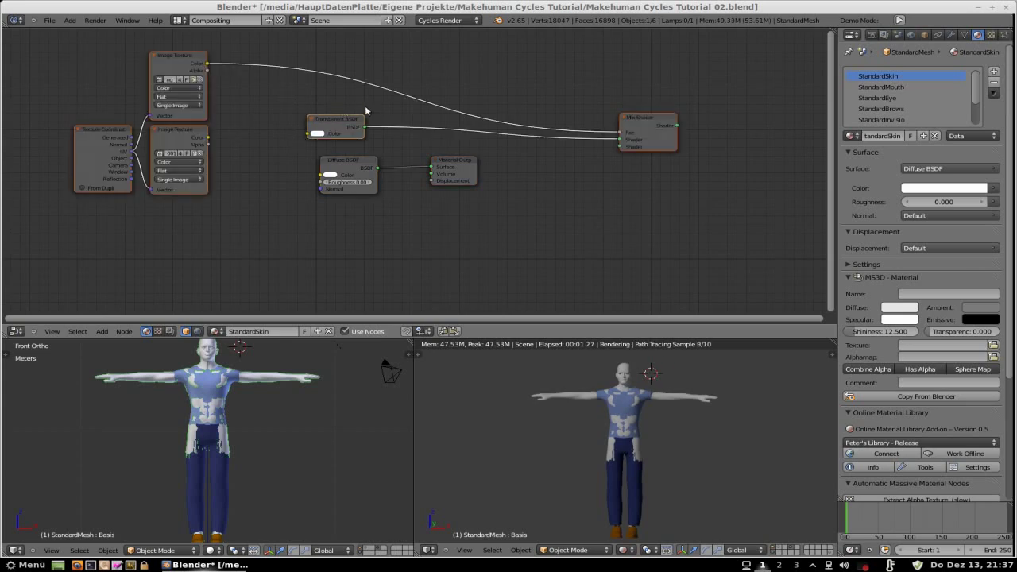
Spread StandardSkin's shader, coordinate and output nodes apart, and connect the colour Image Texture to Diffuse BSDF's Color input.
left_click_drag(638, 120, 461, 106)
left_click_drag(460, 157, 780, 168)
left_click_drag(94, 133, 30, 148)
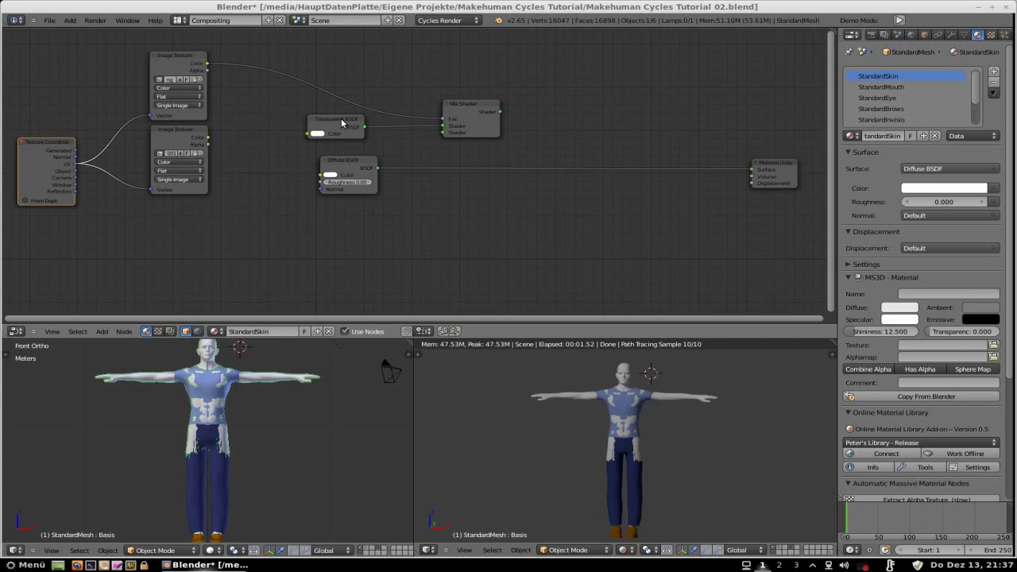
left_click_drag(342, 122, 297, 119)
left_click_drag(349, 160, 385, 167)
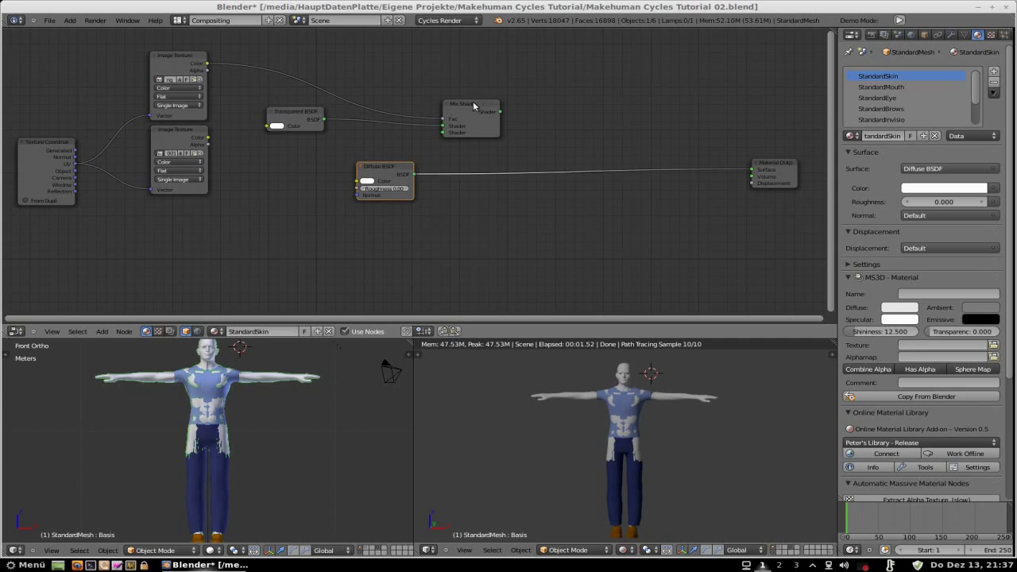
left_click_drag(473, 103, 510, 101)
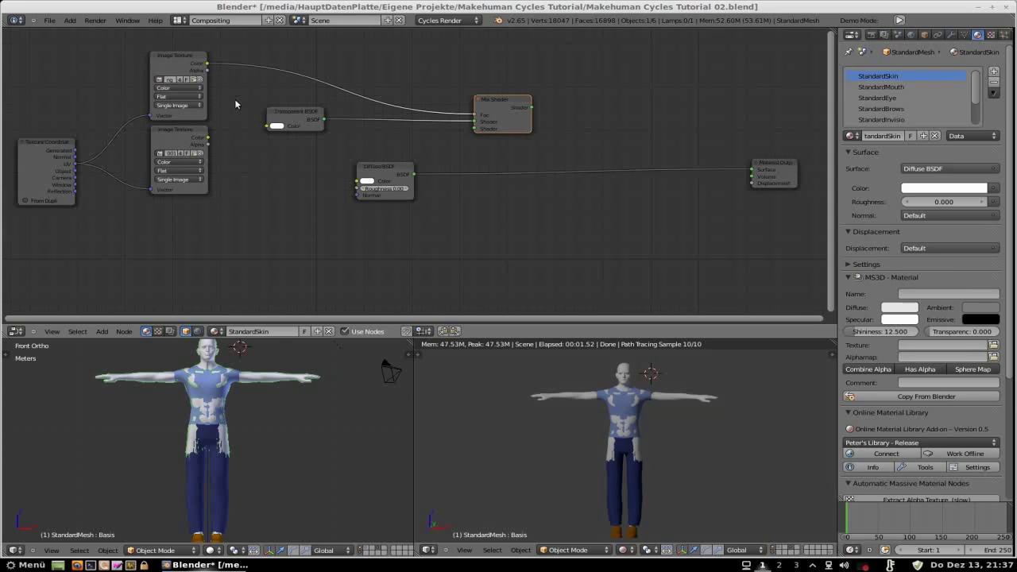
left_click_drag(208, 138, 357, 182)
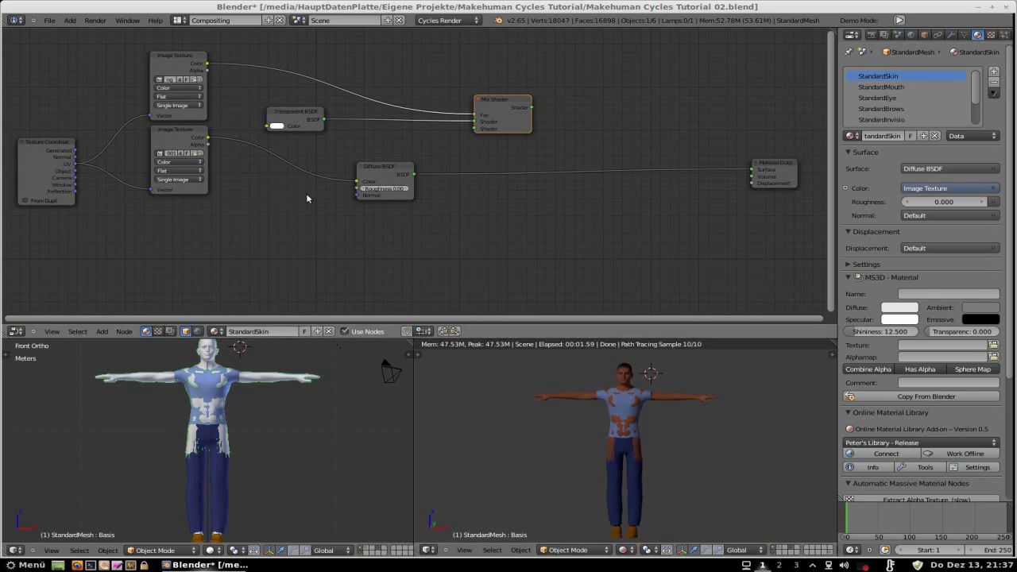
scroll(623, 381, "up", 1)
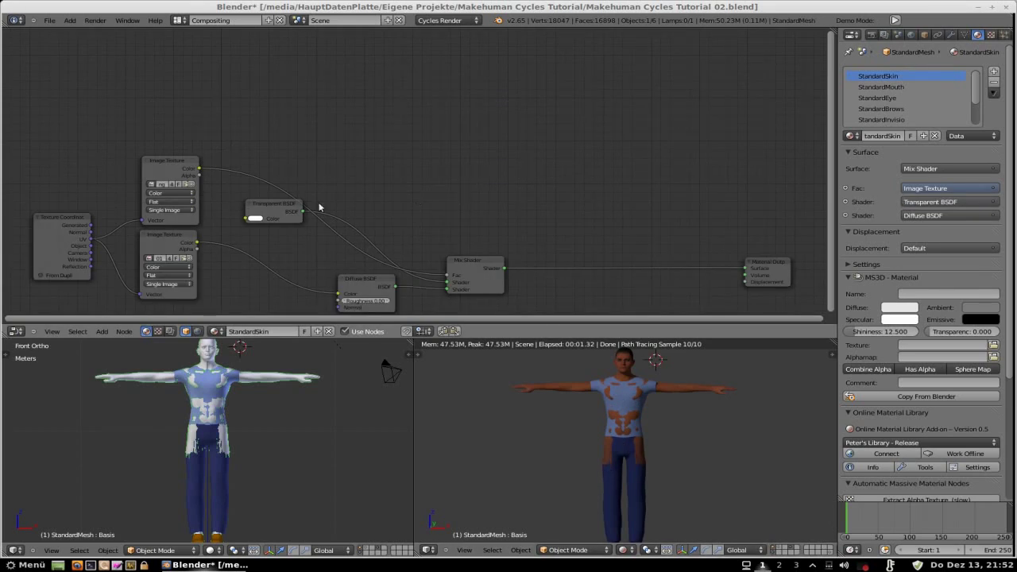
Duplicate StandardSkin's alpha Image Texture node twice, stacking the copies above the original.
left_click(183, 166)
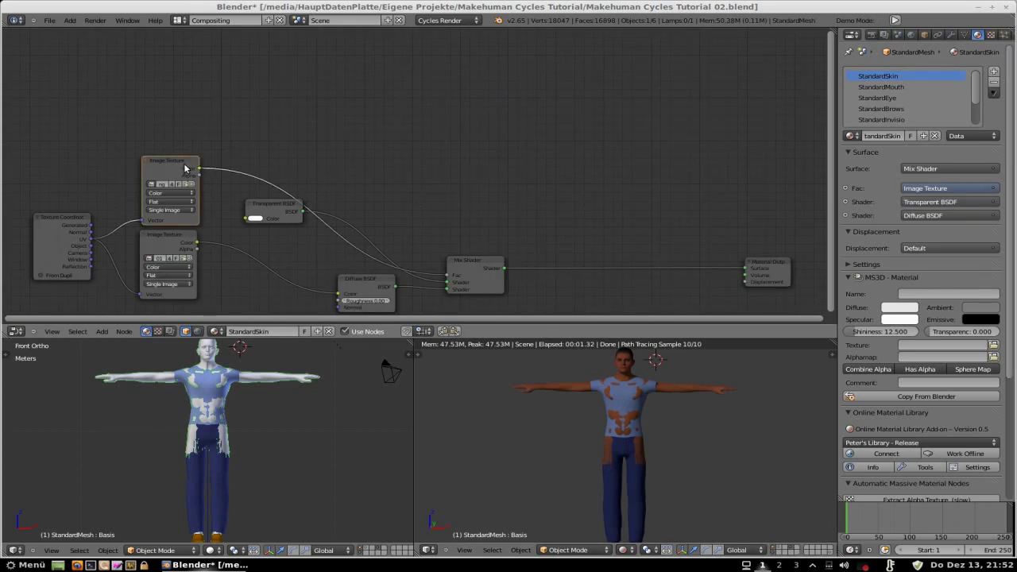
key("shift+d")
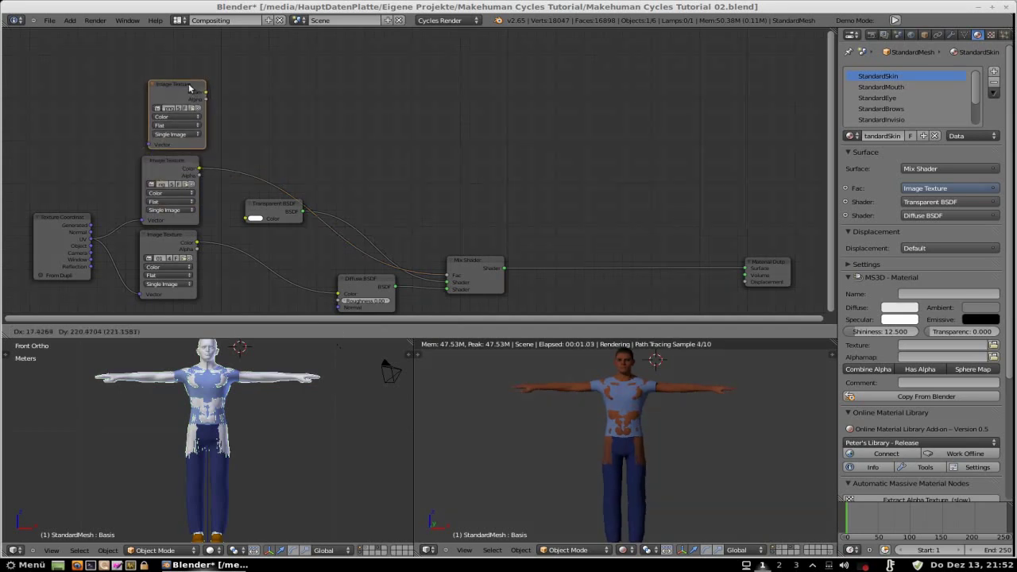
left_click(182, 90)
key("g")
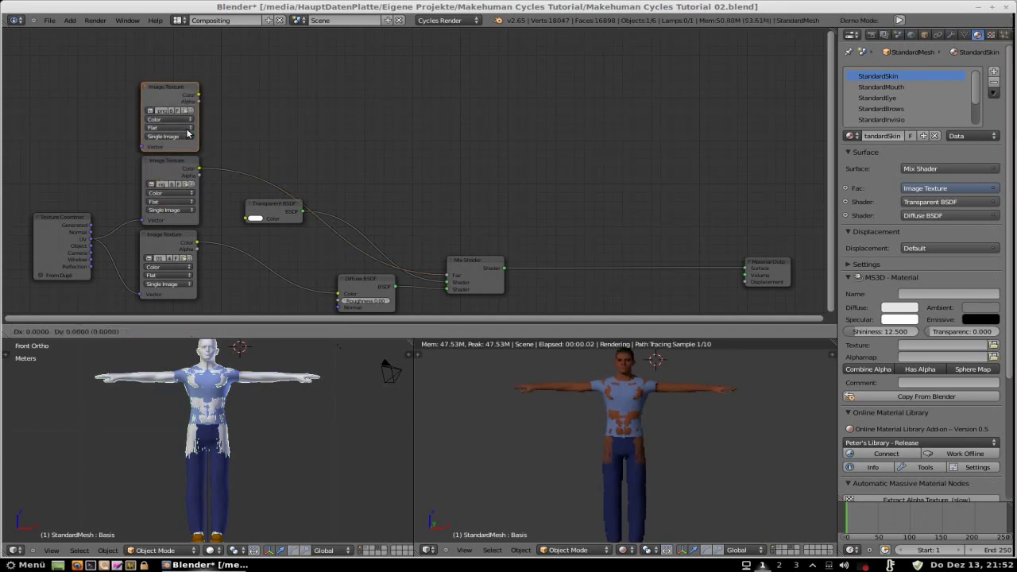
left_click(190, 59)
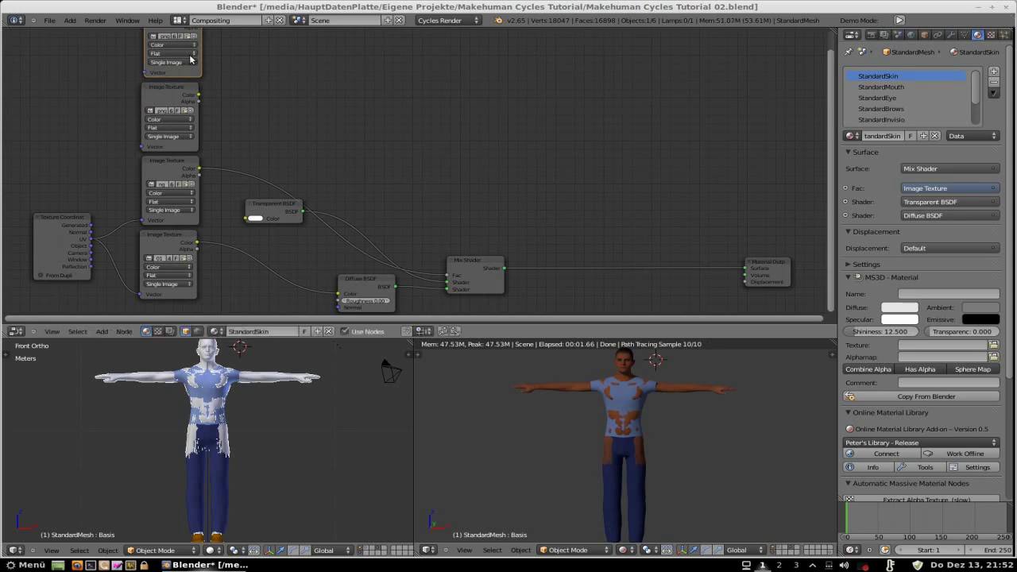
Duplicate the Mix Shader node twice, placing the copies unconnected above the original in a rising row.
mouse_move(245, 113)
middle_mouse_down()
mouse_move(246, 154)
mouse_move(235, 119)
middle_mouse_up()
left_click(437, 277)
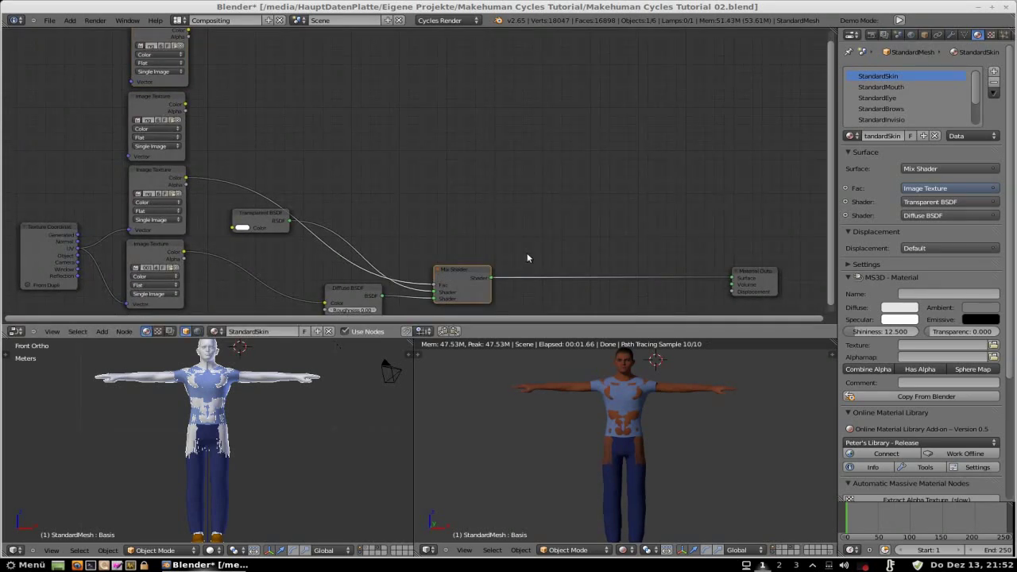
key("shift+d")
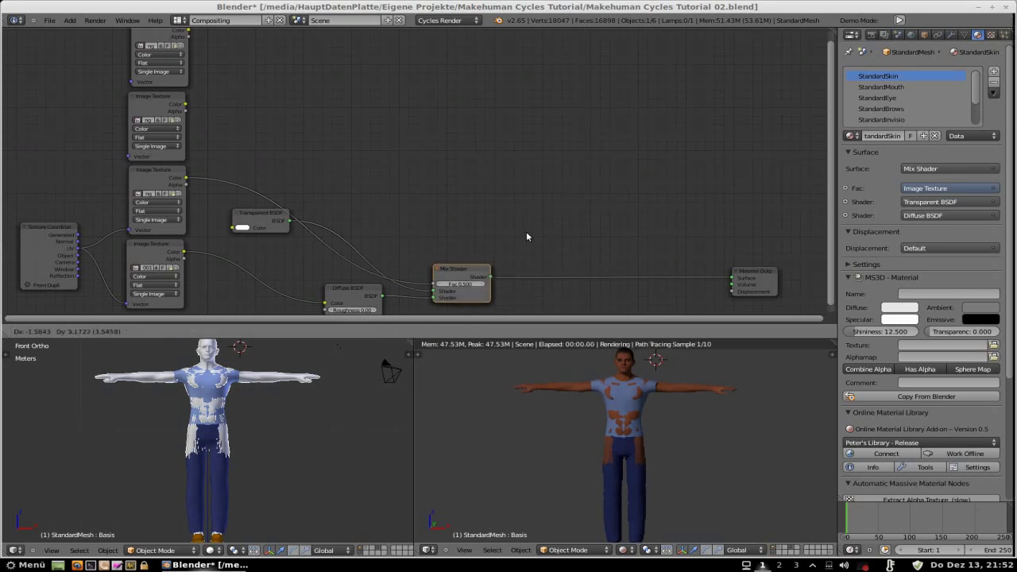
left_click(517, 142)
key("shift+d")
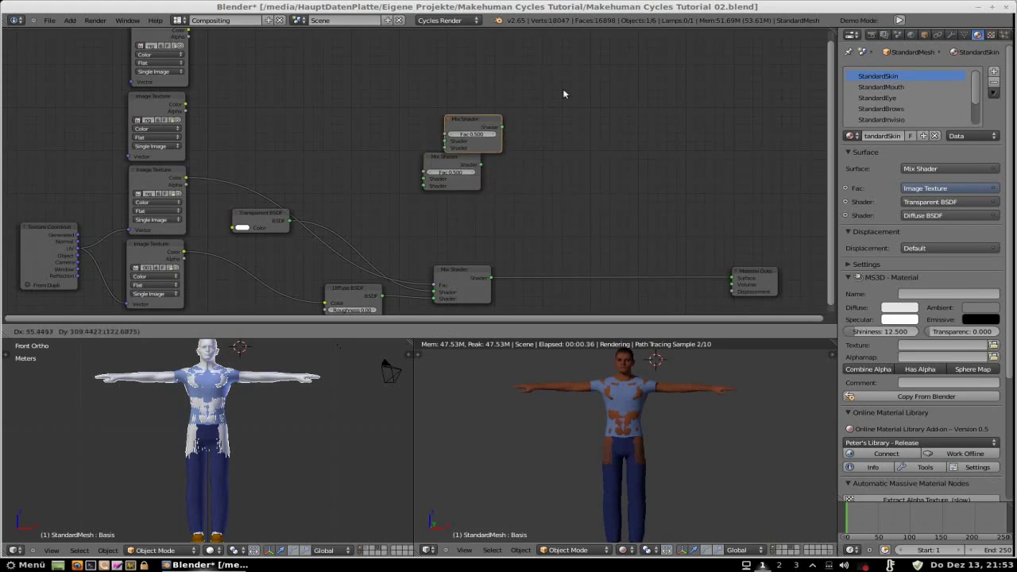
left_click(636, 45)
Load jeans_medium_mask.png into the uppermost Image Texture node and shirt_mask.png into the one below it.
middle_click_drag(560, 163, 578, 206)
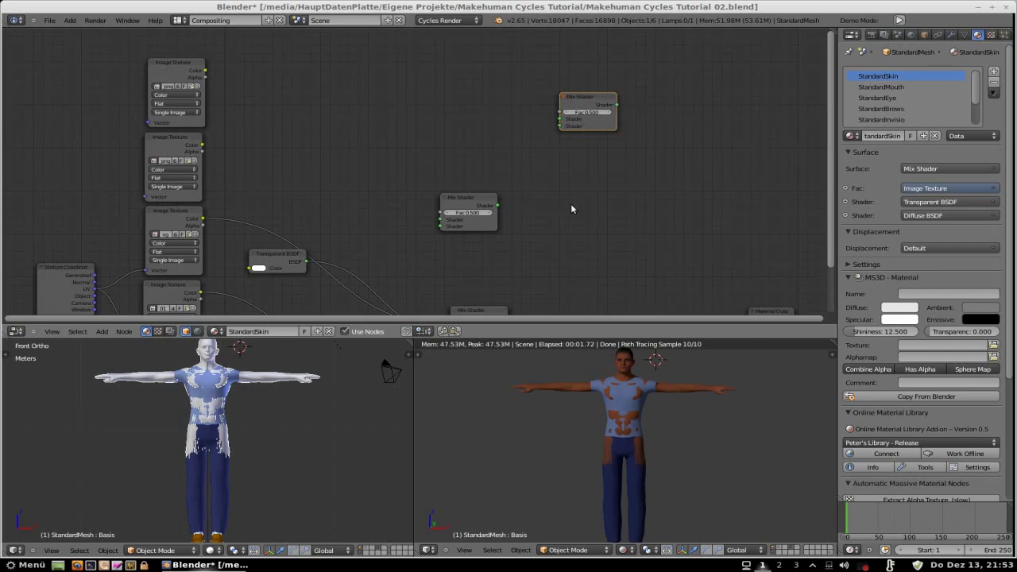
left_click(195, 87)
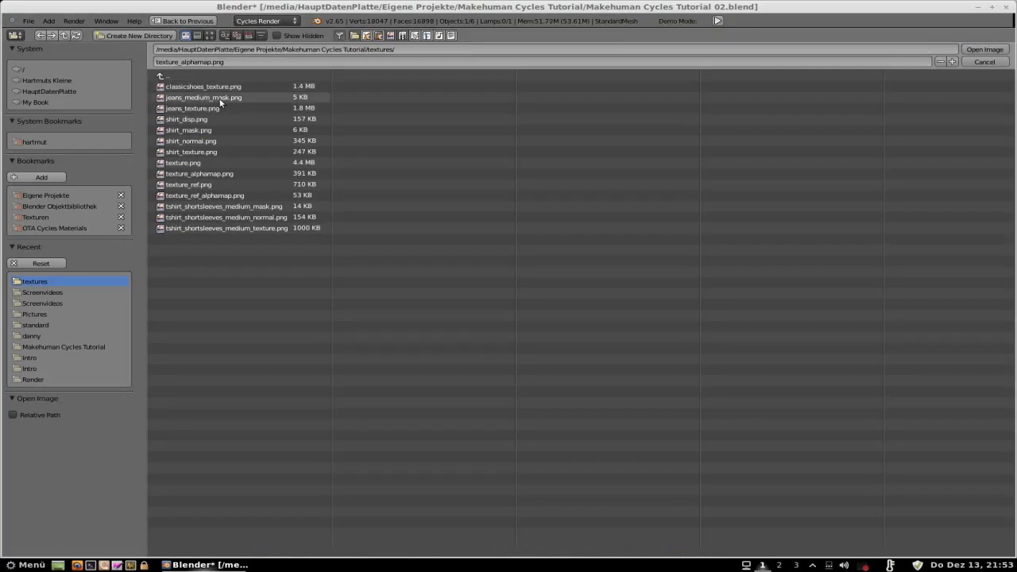
left_click(223, 97)
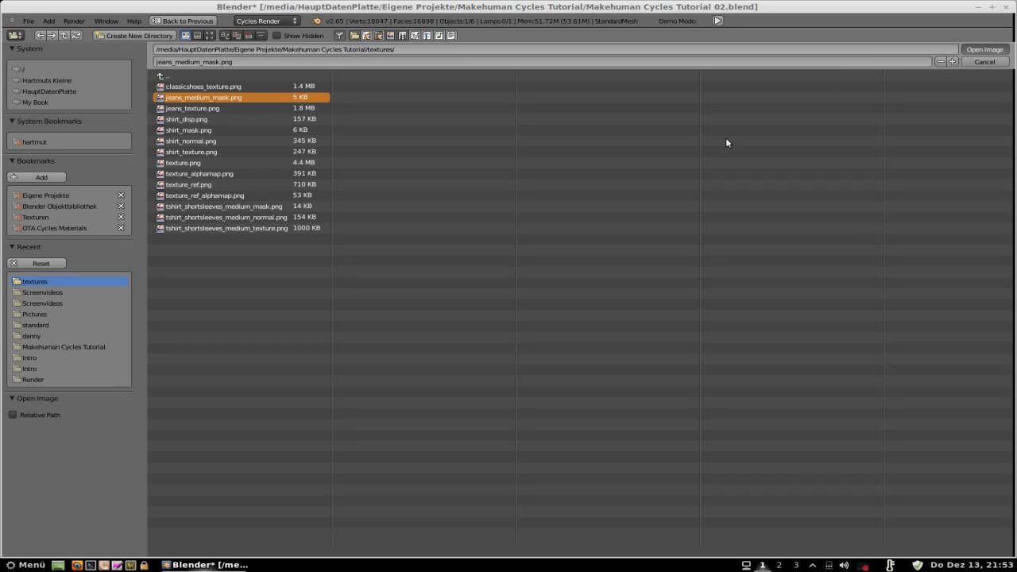
key("Return")
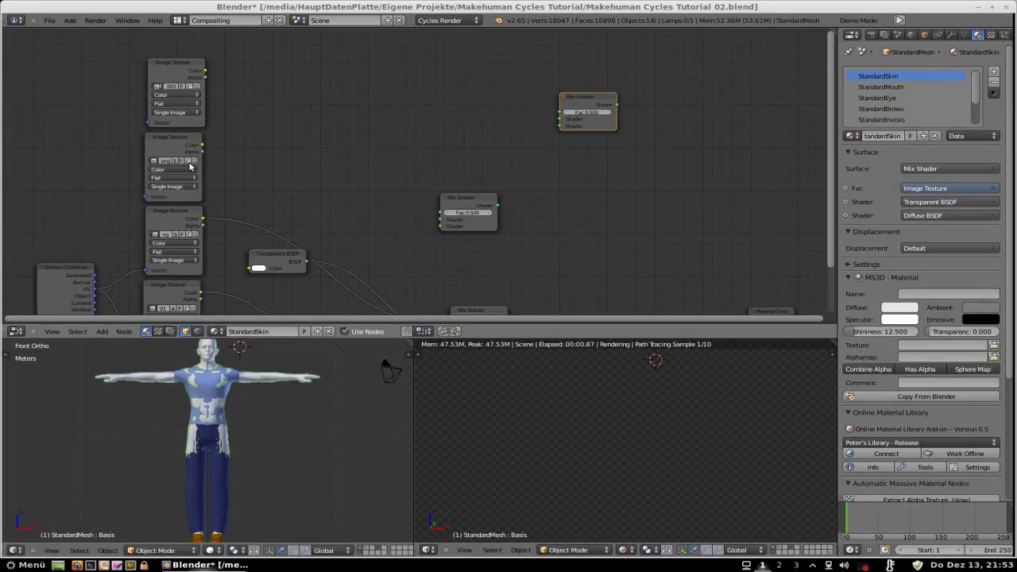
left_click(189, 162)
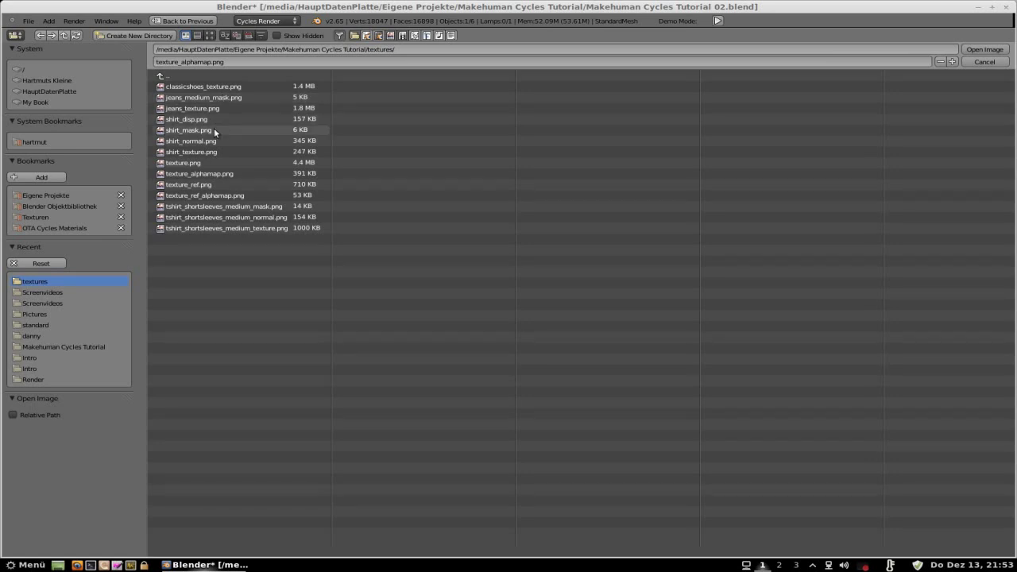
left_click(215, 130)
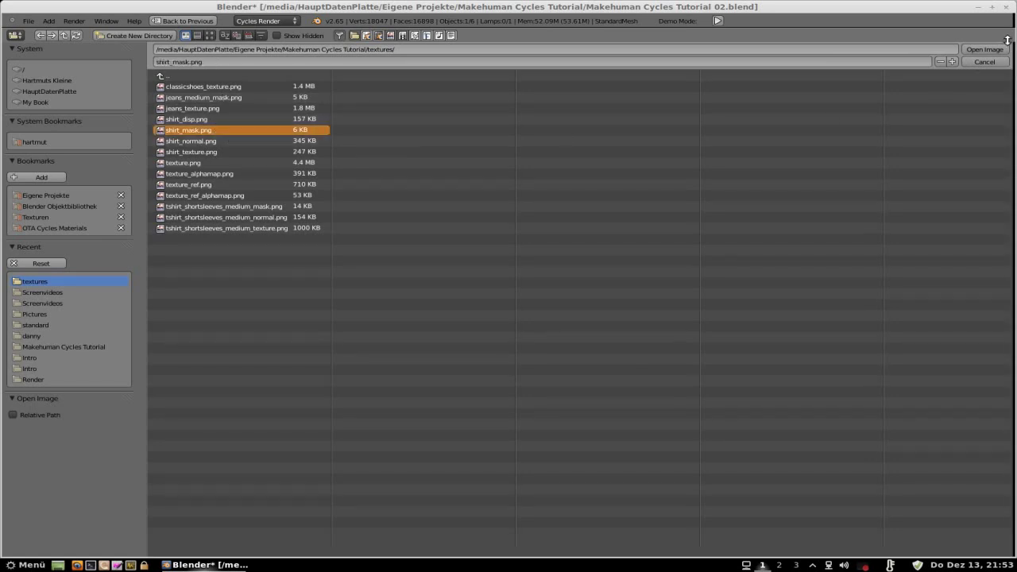
left_click(986, 49)
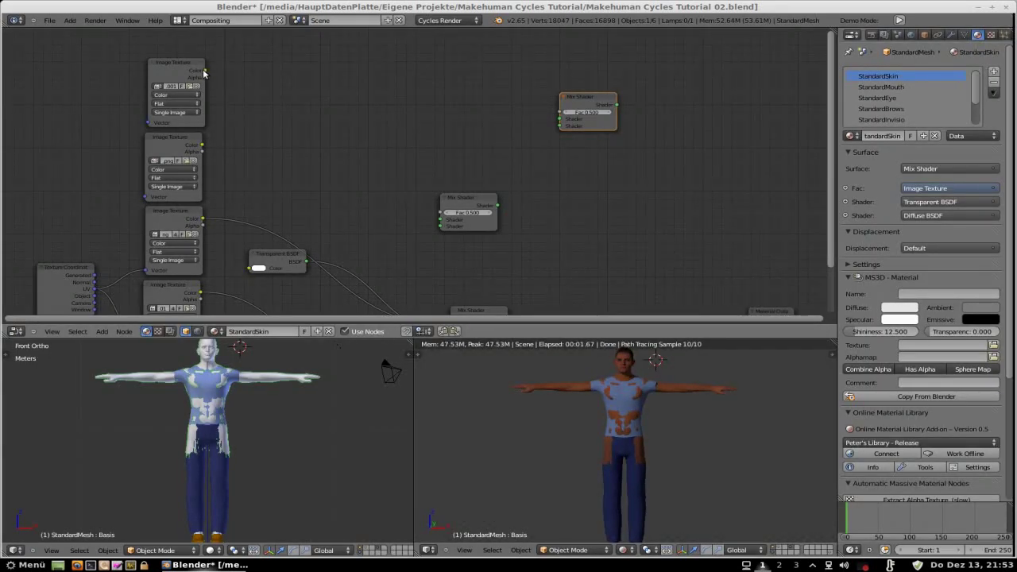
Connect the jeans and shirt mask colours to the two new Mix Shaders' Fac inputs, and Transparent BSDF to their first Shader inputs.
left_click_drag(211, 73, 556, 113)
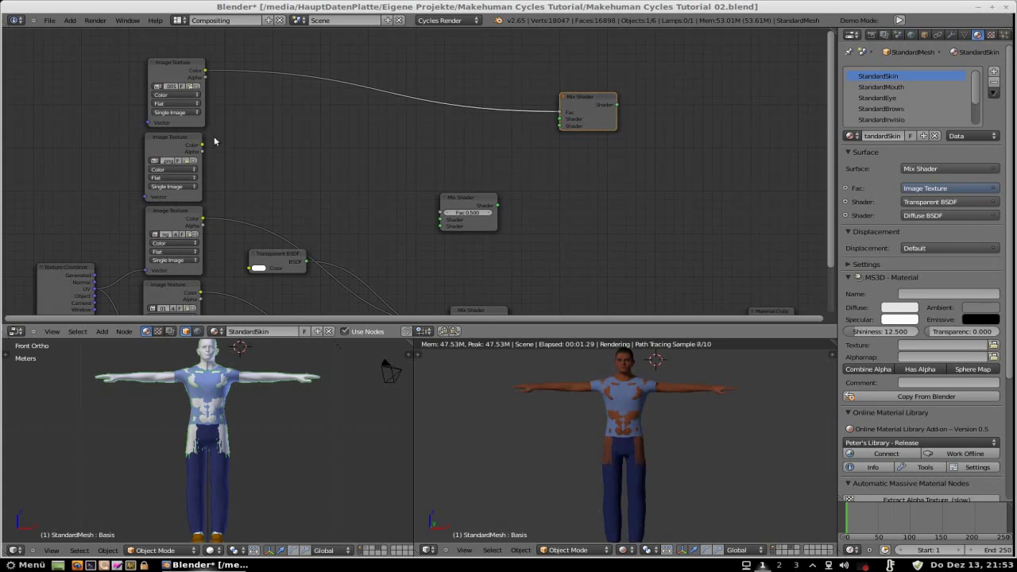
left_click_drag(201, 146, 441, 213)
left_click_drag(307, 262, 560, 119)
left_click_drag(307, 264, 440, 222)
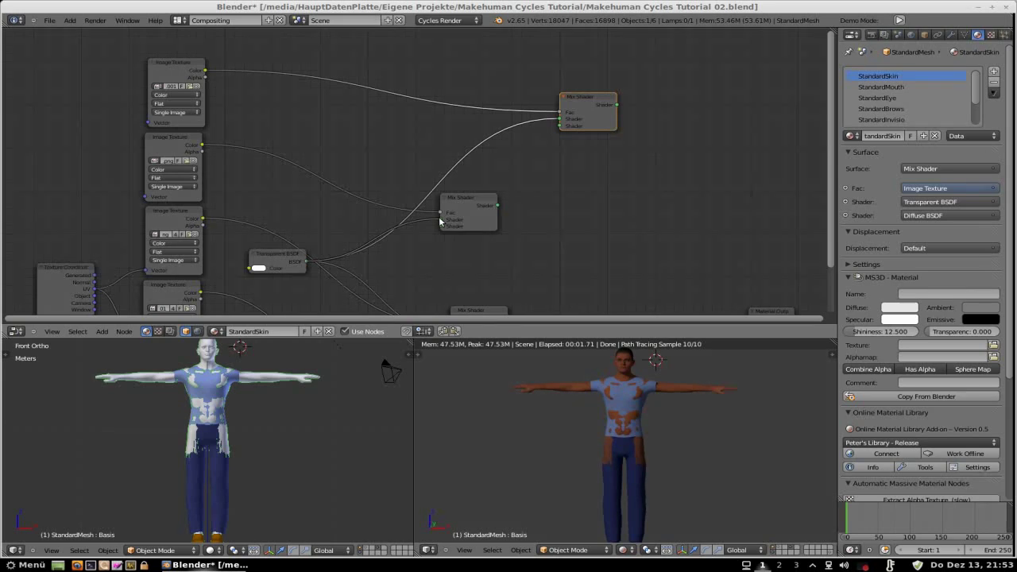
scroll(472, 274, "down", 2)
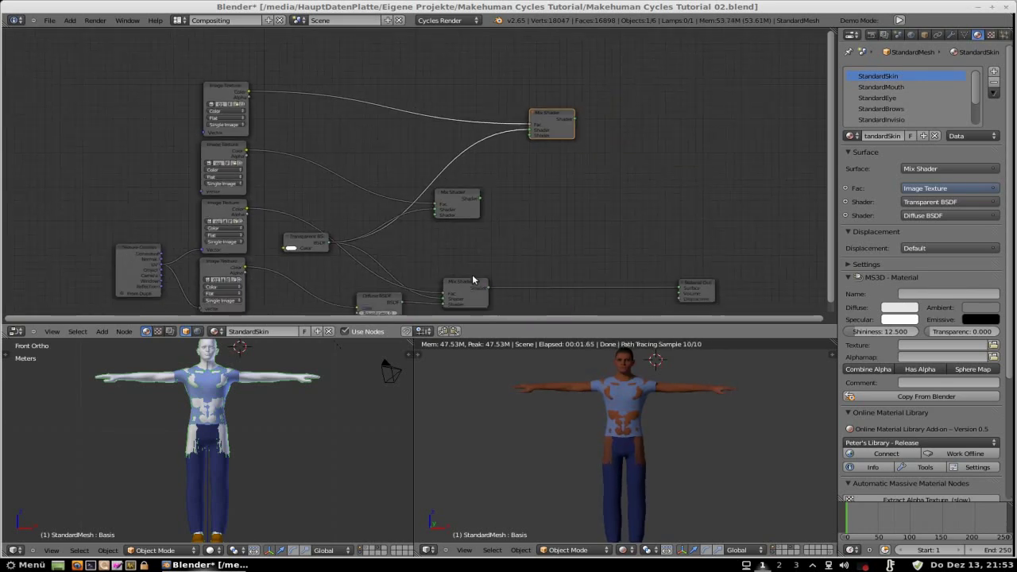
Chain the Mix Shaders into Material Output's Surface, and insert an Invert node between each clothing mask texture and its Mix Shader's Fac.
mouse_move(679, 288)
left_mouse_down()
mouse_move(501, 248)
mouse_move(422, 216)
mouse_move(435, 209)
mouse_move(435, 221)
mouse_move(505, 185)
mouse_move(522, 134)
mouse_move(641, 161)
mouse_move(644, 260)
mouse_move(678, 290)
left_mouse_up()
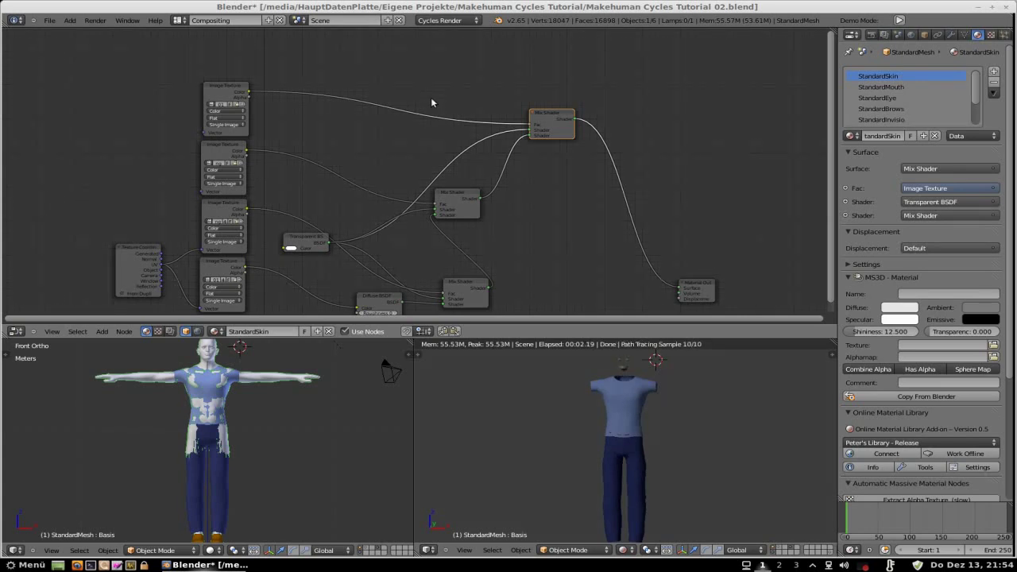
key("shift+a")
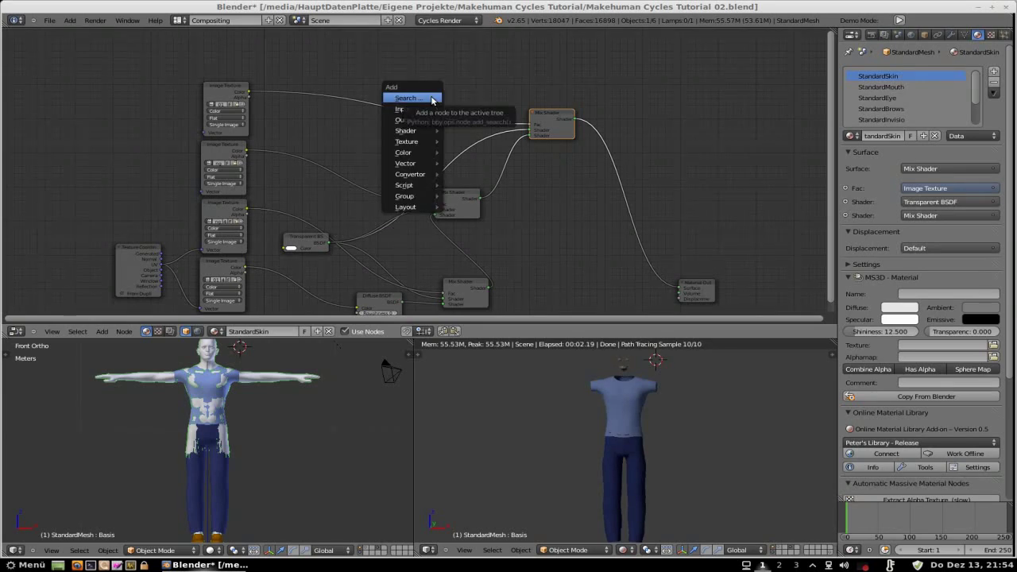
mouse_move(429, 152)
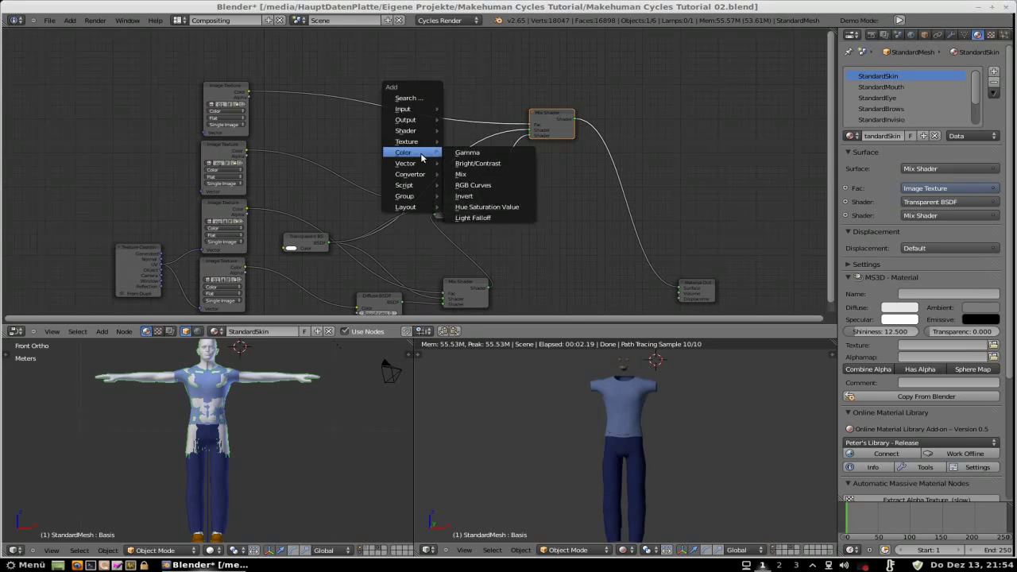
left_click(467, 196)
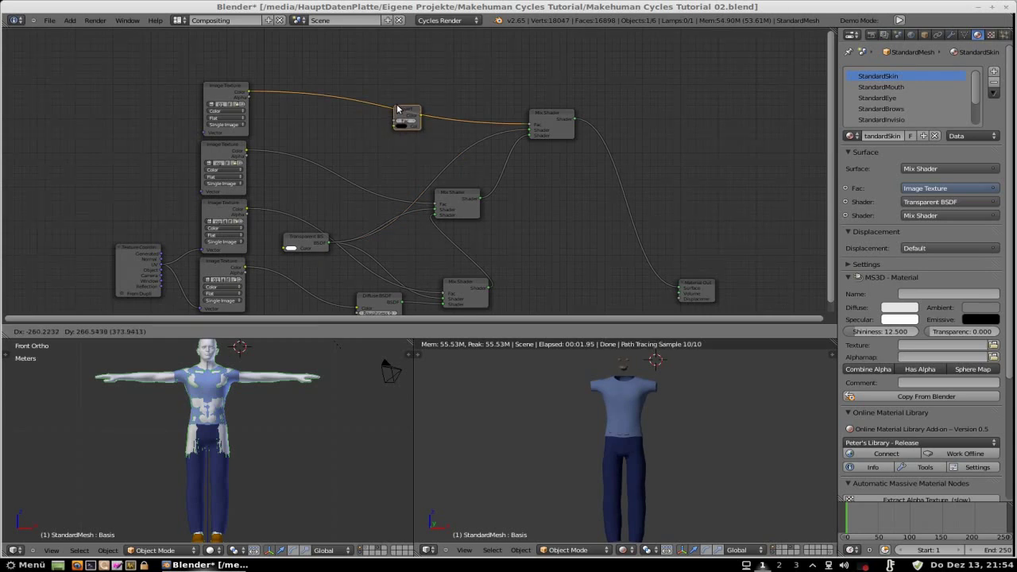
left_click(399, 104)
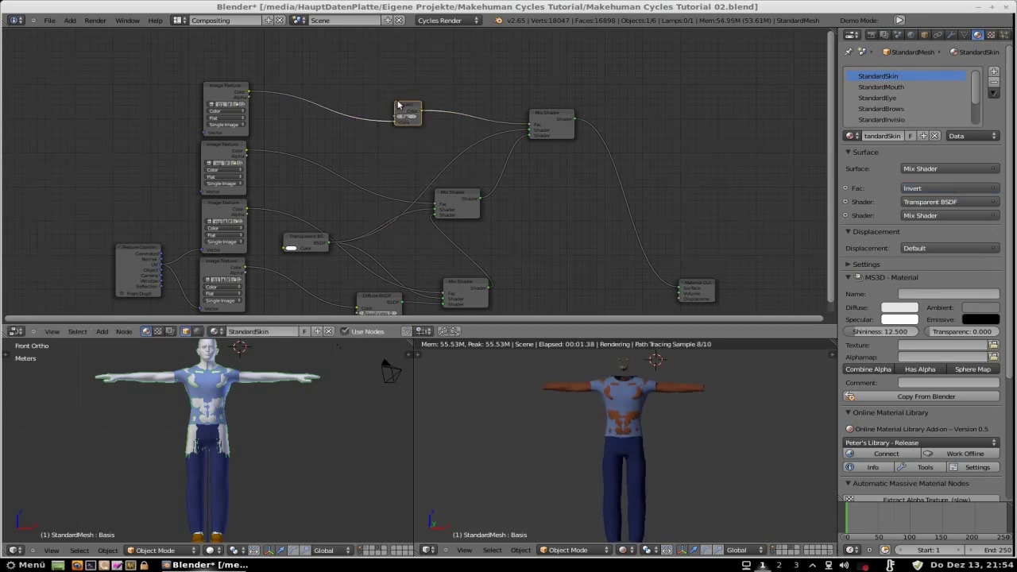
key("shift+d")
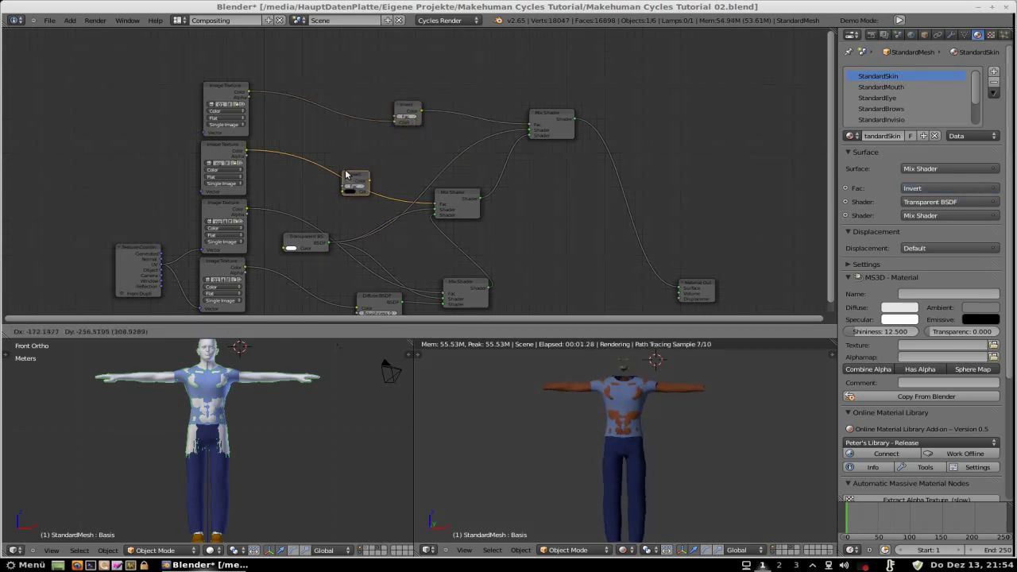
left_click(346, 173)
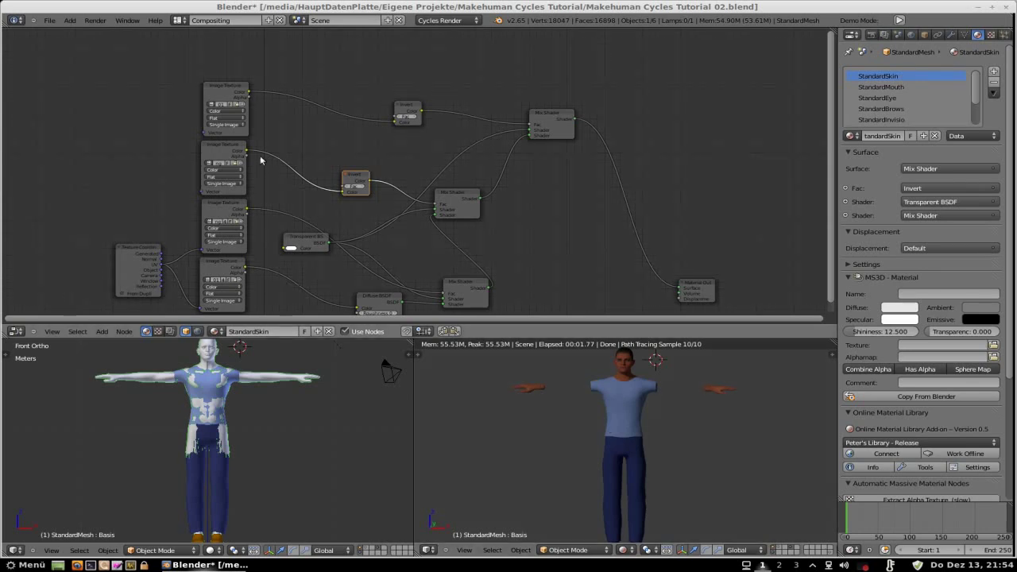
Replace the shirt mask image in the second Image Texture node with tshirt_shortsleeves_medium_mask.png, choosing it from thumbnails.
left_click(235, 164)
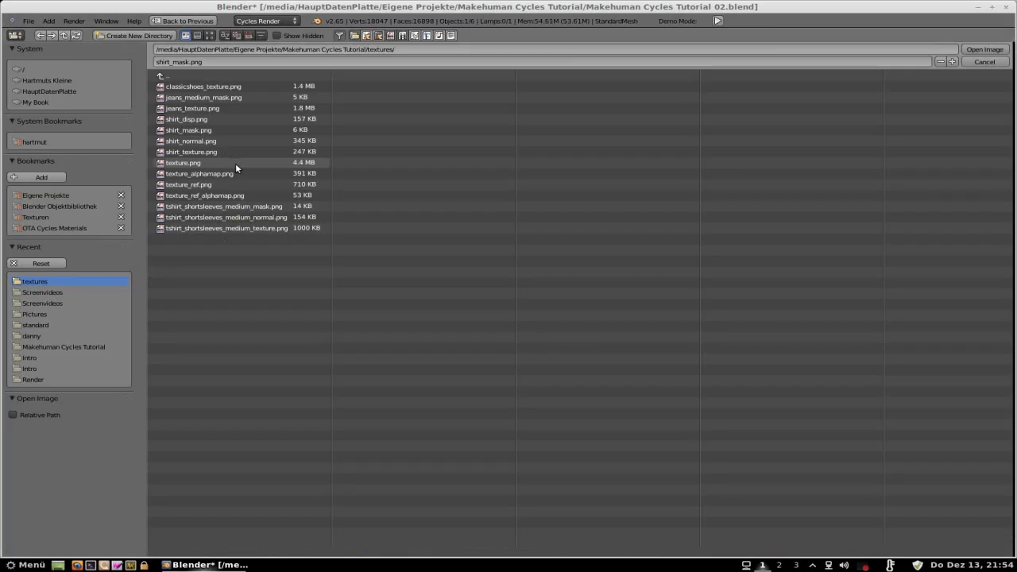
left_click(210, 35)
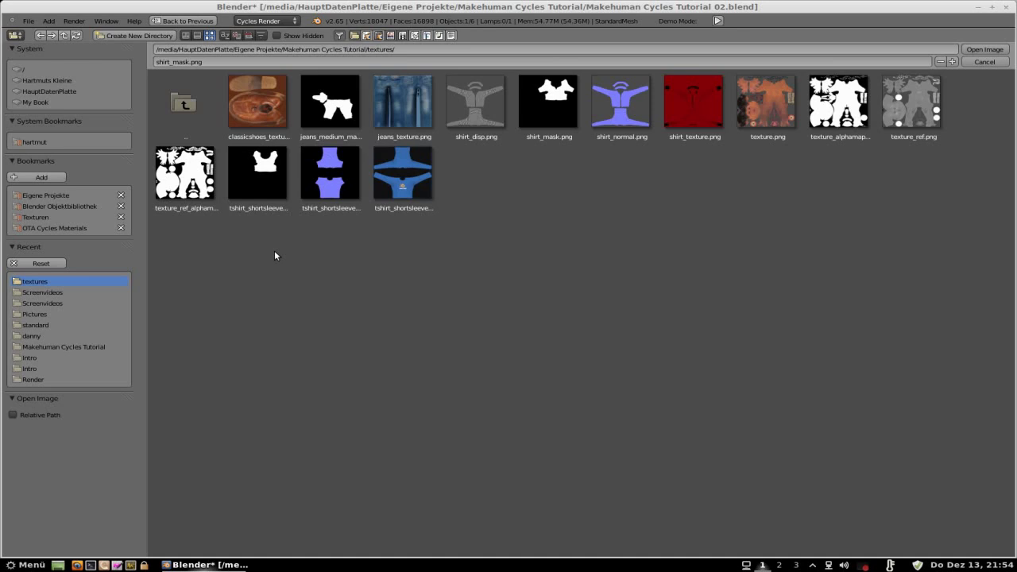
left_click(260, 184)
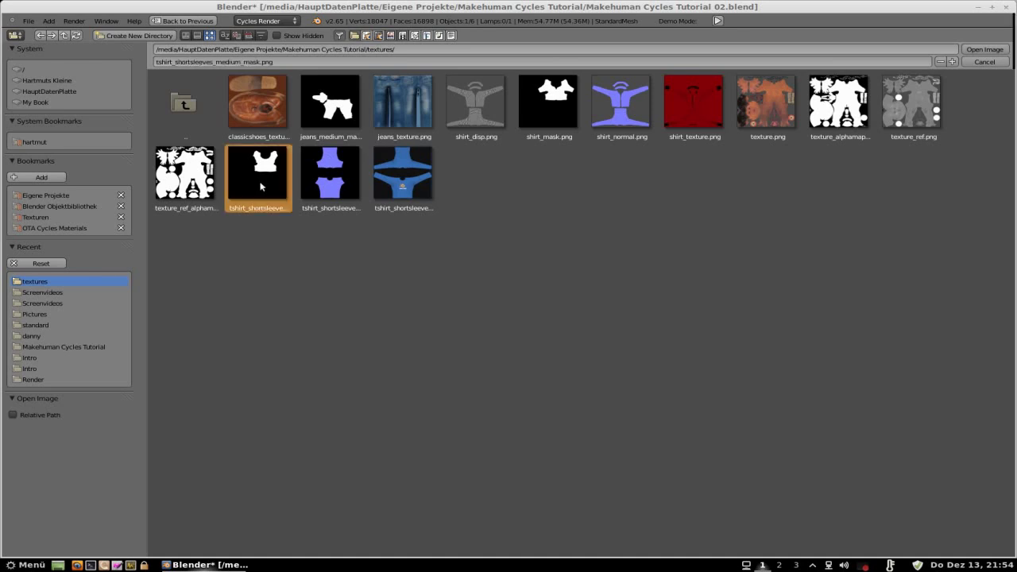
double_click(262, 186)
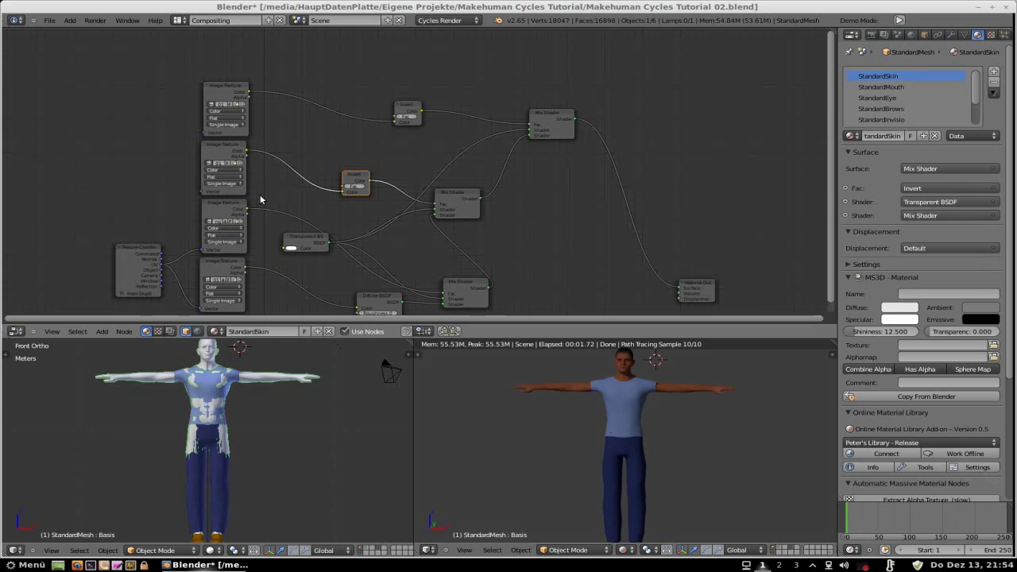
scroll(641, 406, "down", 2)
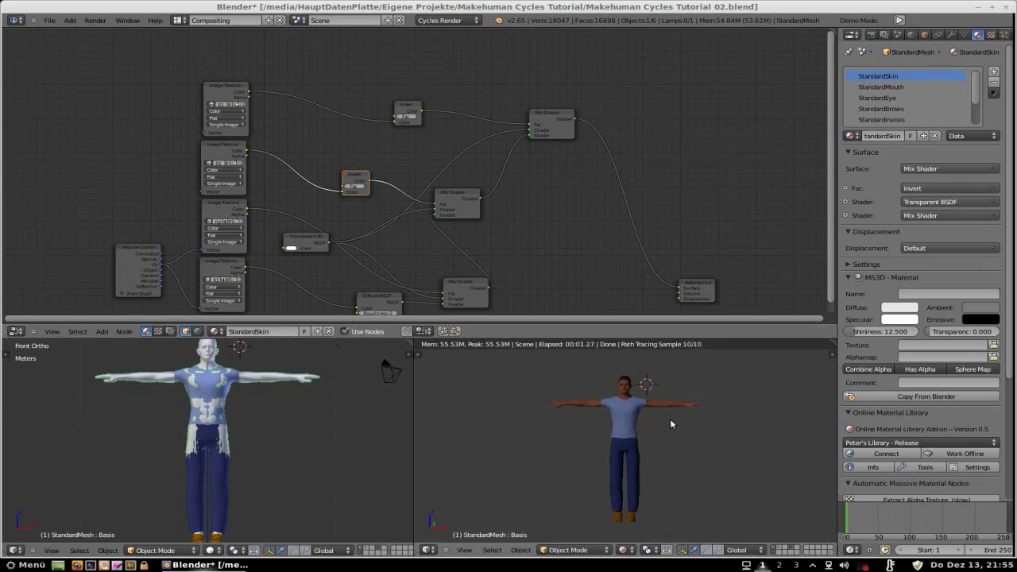
right_click(865, 565)
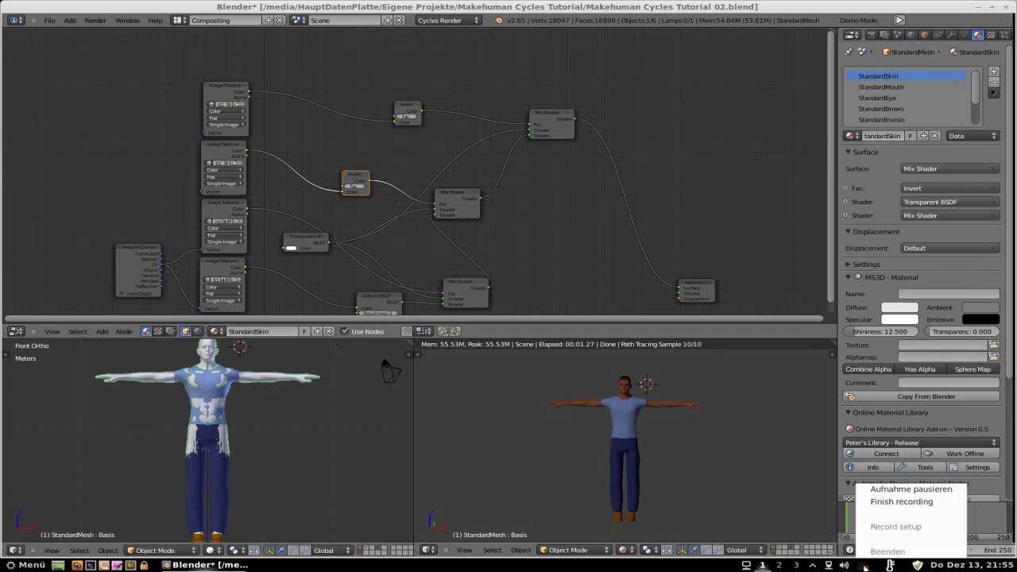
left_click(896, 507)
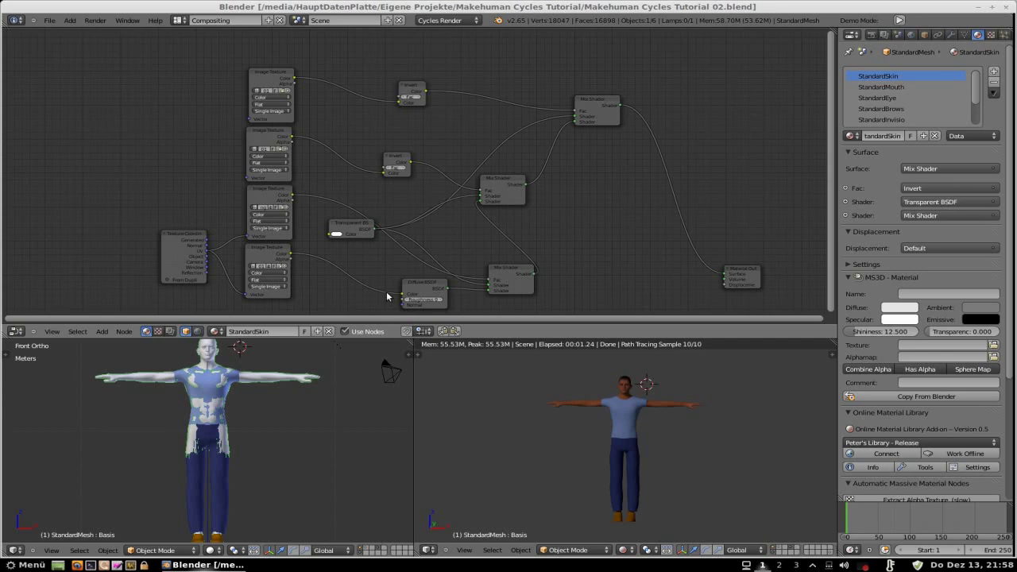
Duplicate the skin colour Image Texture node twice, stacking the unconnected copies below the original.
mouse_move(448, 225)
middle_mouse_down()
mouse_move(439, 244)
mouse_move(438, 218)
middle_mouse_up()
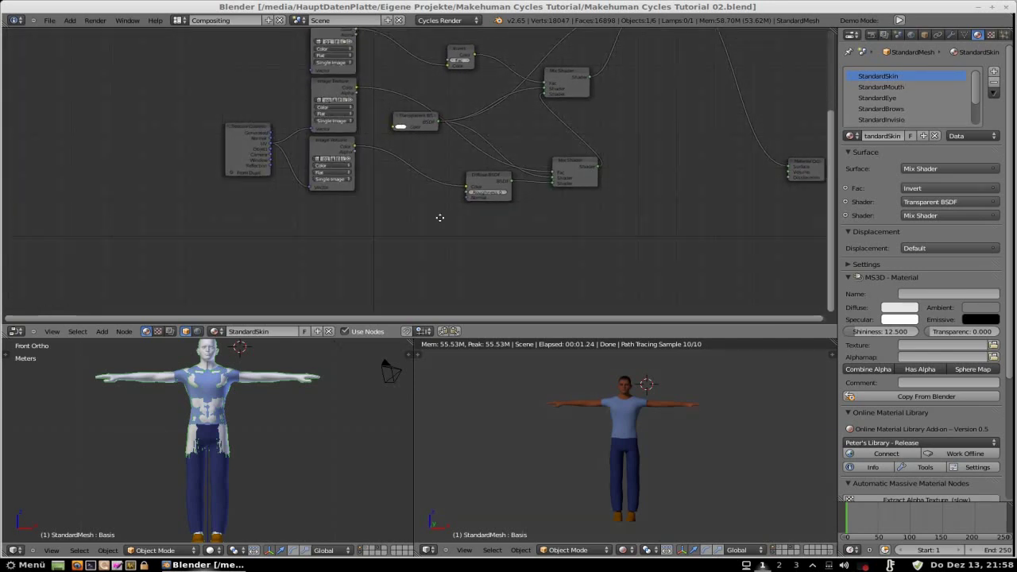
right_click(326, 155)
key("shift+d")
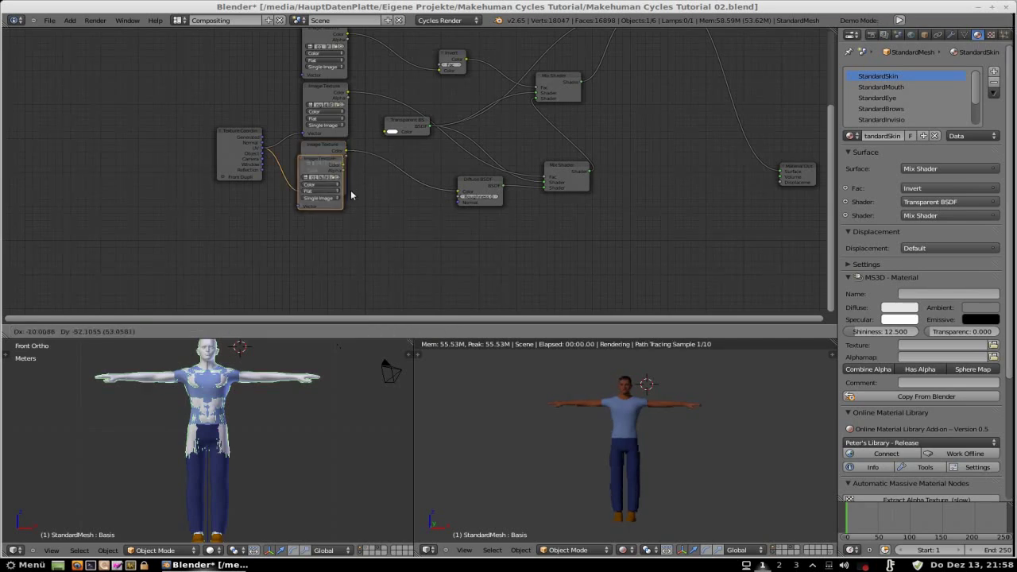
left_click(356, 233)
key("shift+d")
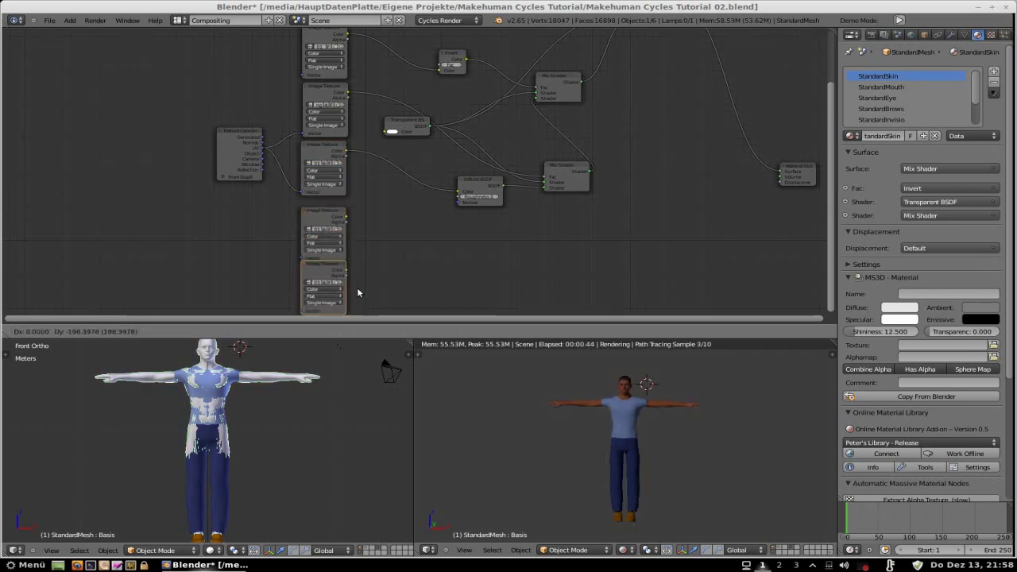
left_click(357, 298)
Load texture_ref.png into the lowest Image Texture node and texture_ref_alphamap.png into the one above it.
scroll(367, 297, "down", 1)
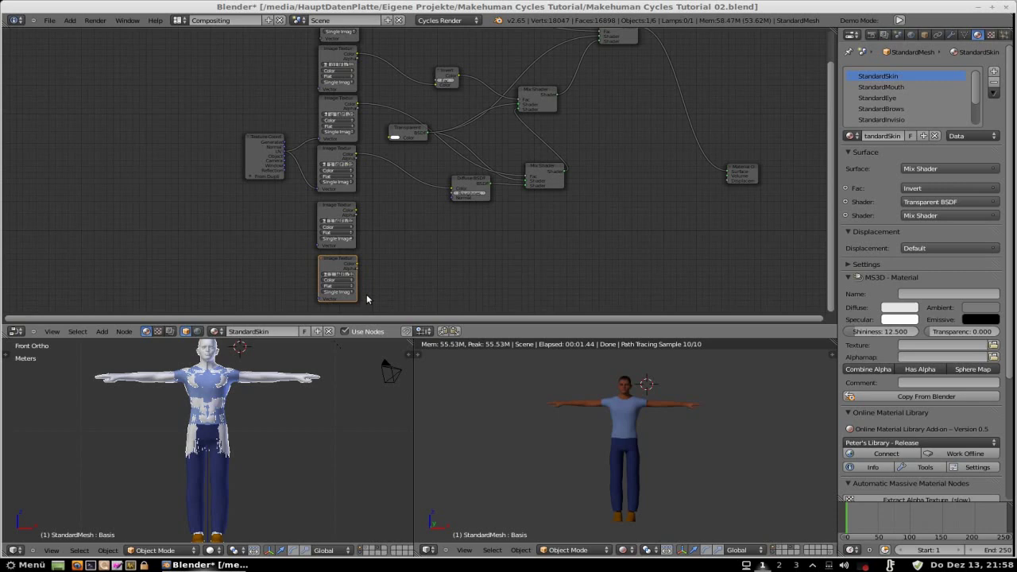
middle_click_drag(376, 269, 318, 198)
scroll(373, 220, "up", 6)
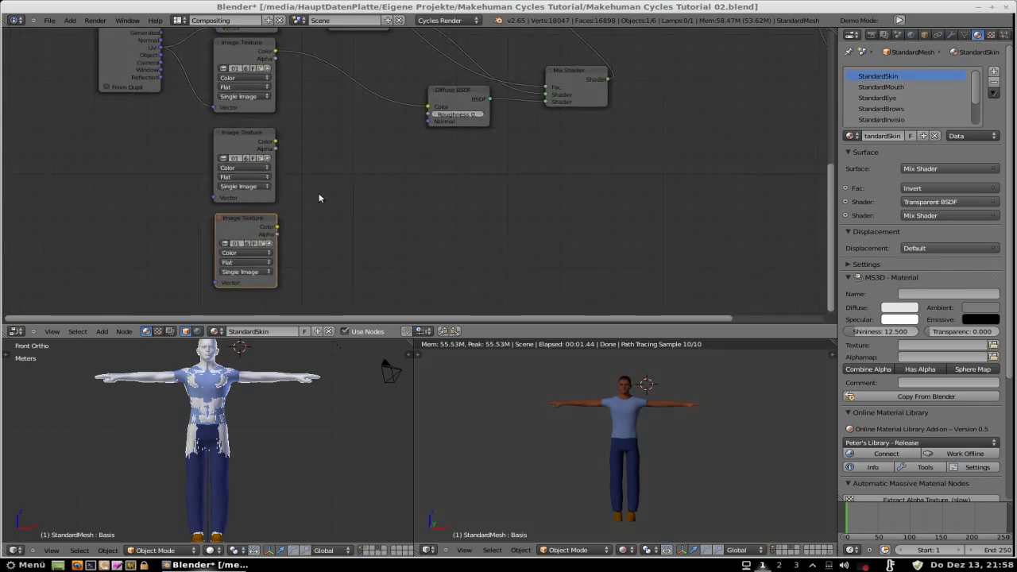
left_click(267, 243)
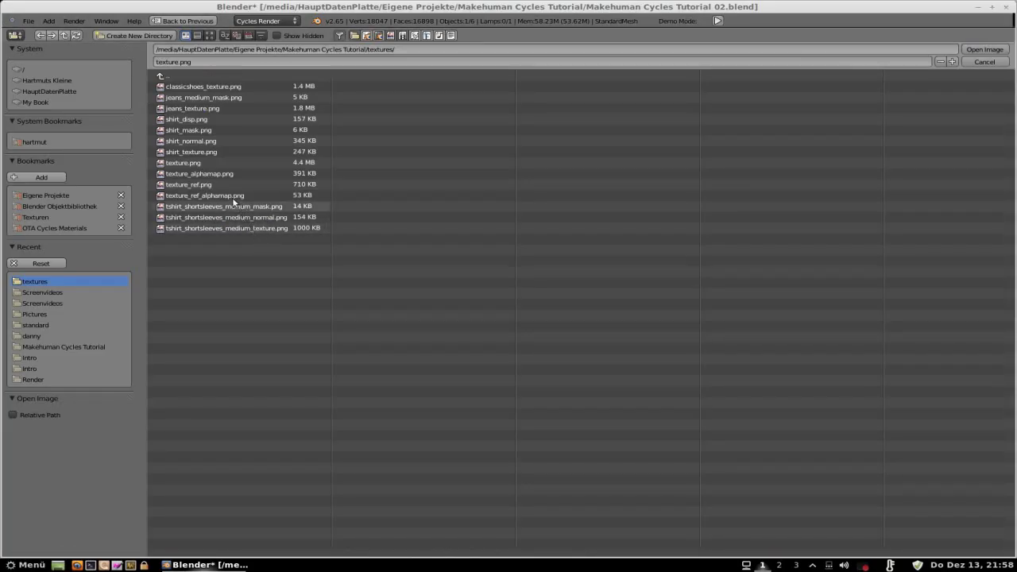
left_click(209, 187)
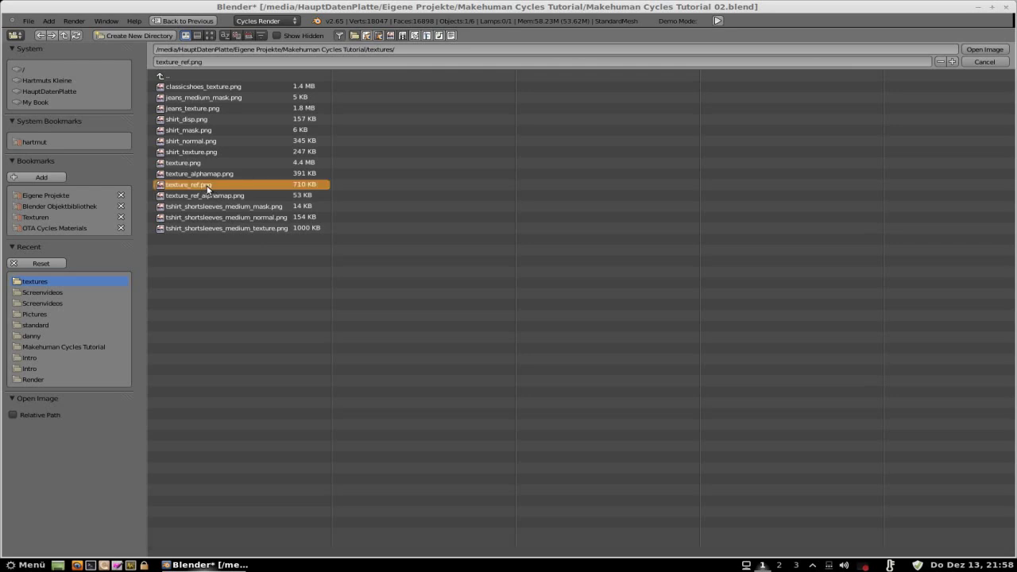
double_click(209, 187)
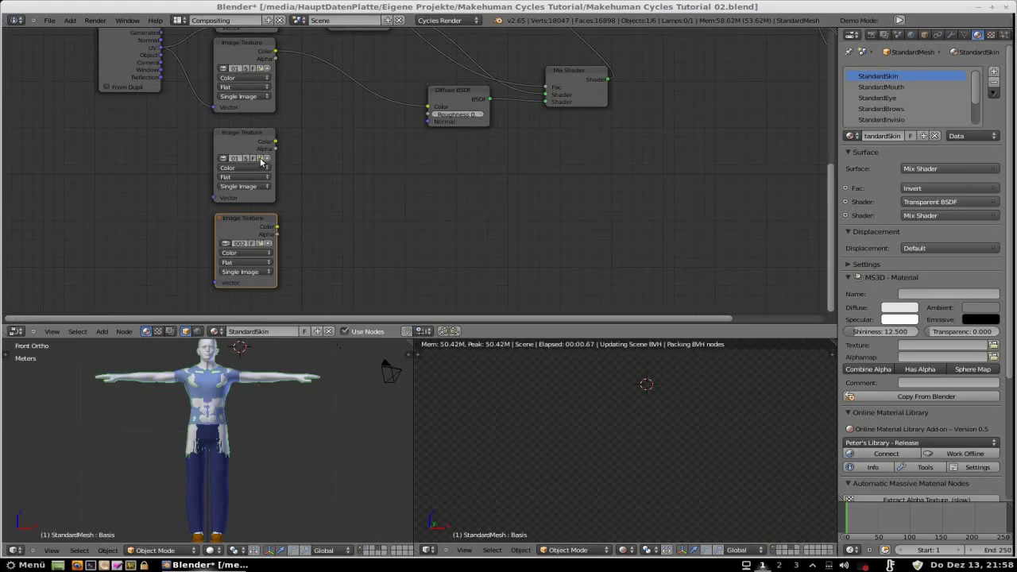
left_click(260, 159)
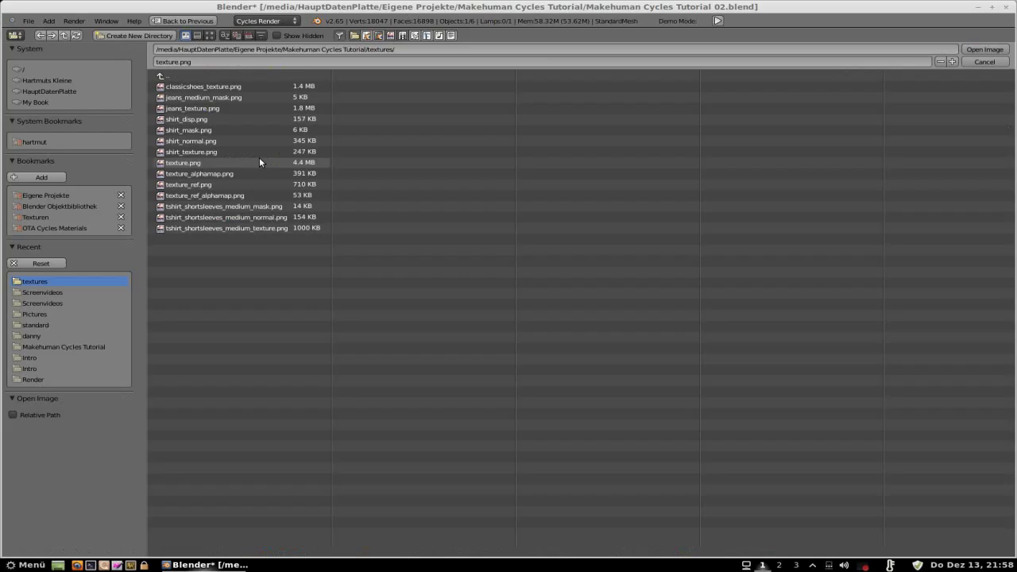
left_click(237, 197)
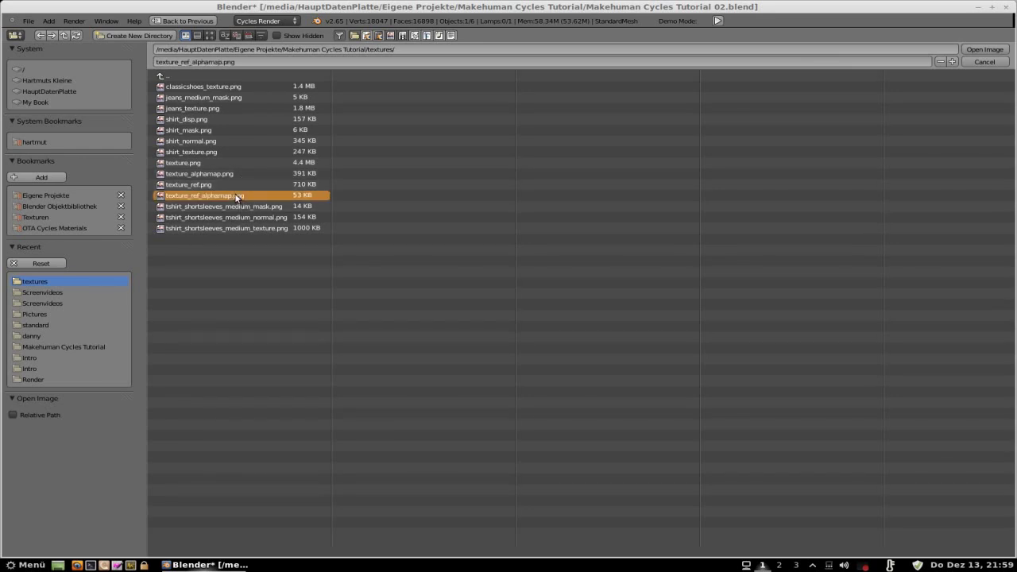
double_click(237, 197)
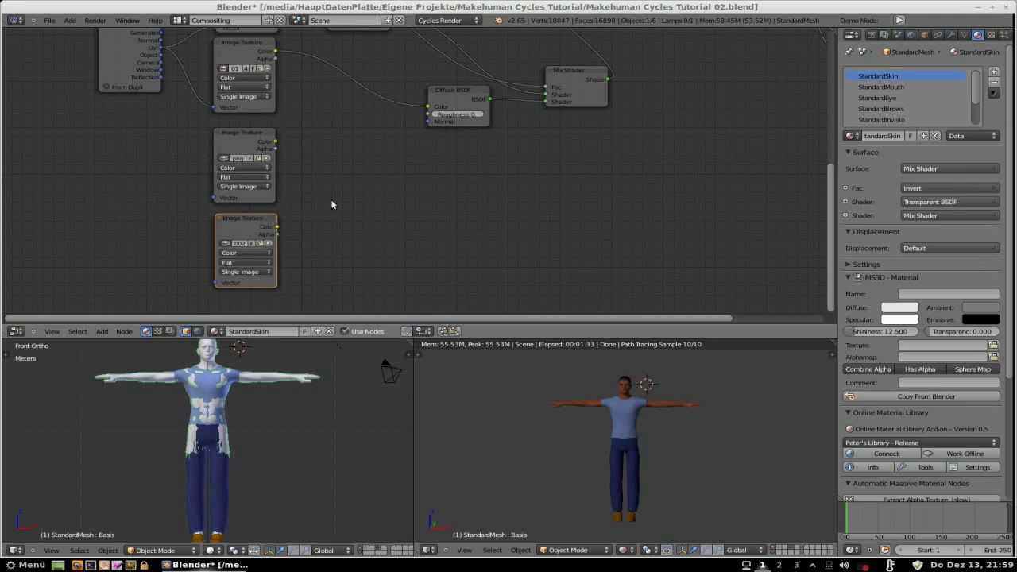
Add a Glossy BSDF node below the Diffuse BSDF.
key("shift+a")
mouse_move(333, 204)
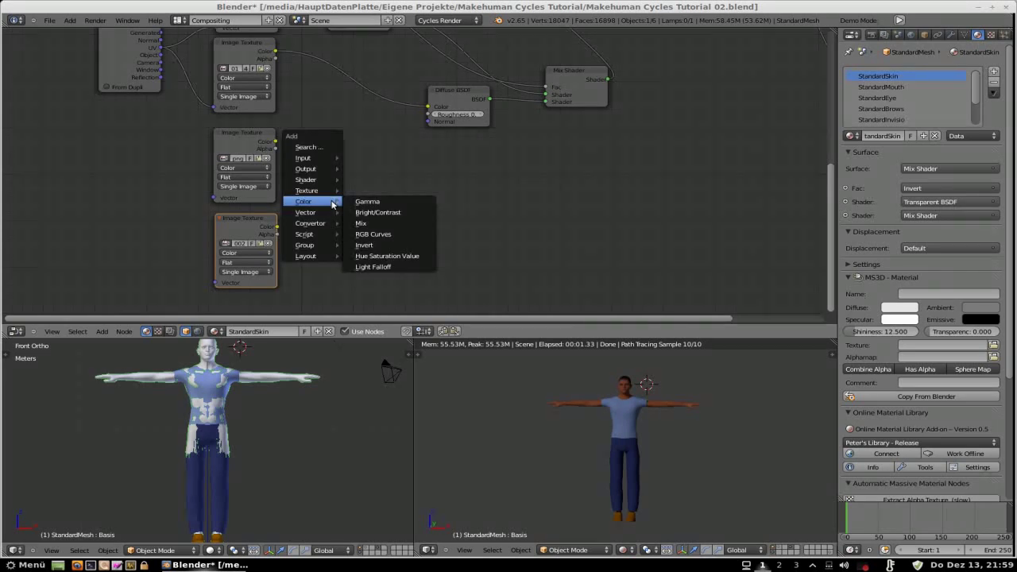
mouse_move(332, 181)
left_click(377, 213)
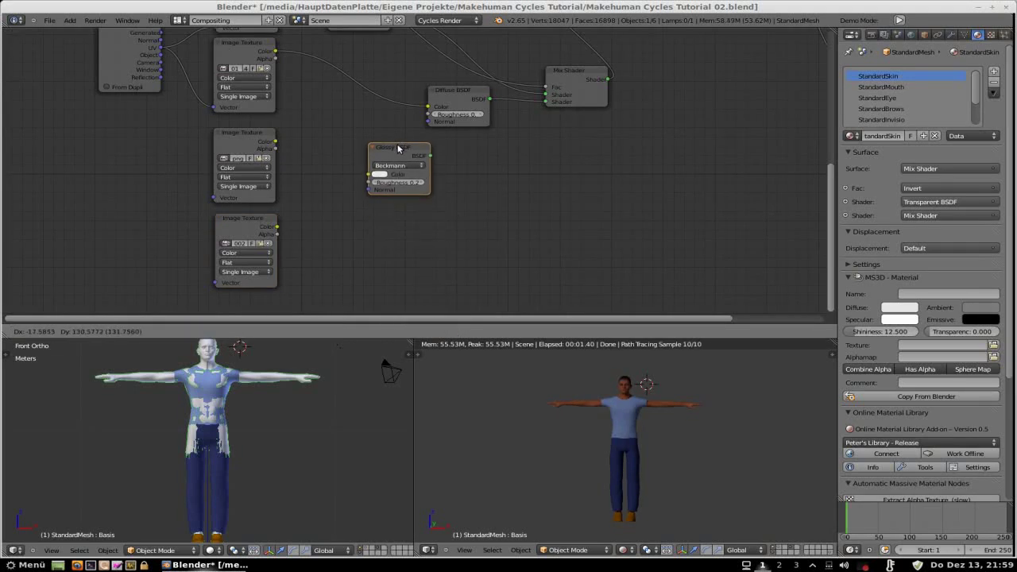
left_click(399, 146)
Add a Translucent BSDF node below the Glossy BSDF and a Transparent BSDF node between the two.
key("shift+a")
mouse_move(382, 231)
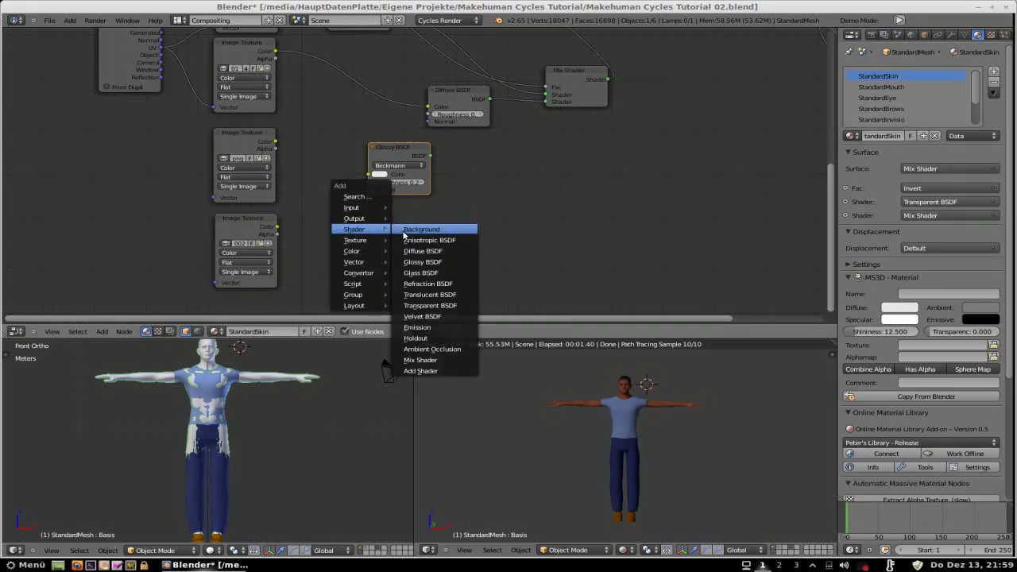
left_click(429, 305)
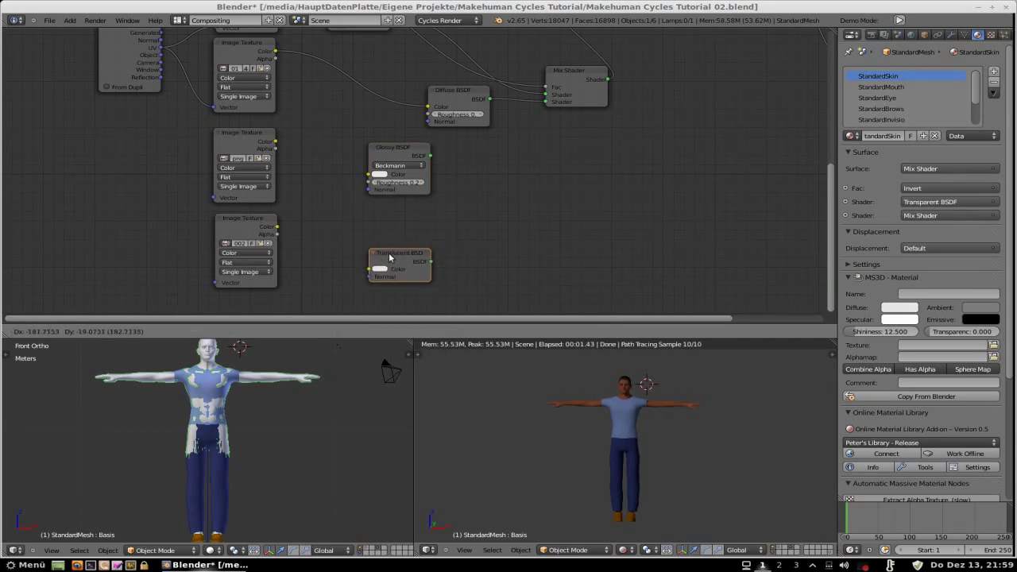
left_click(390, 250)
key("shift+a")
mouse_move(389, 246)
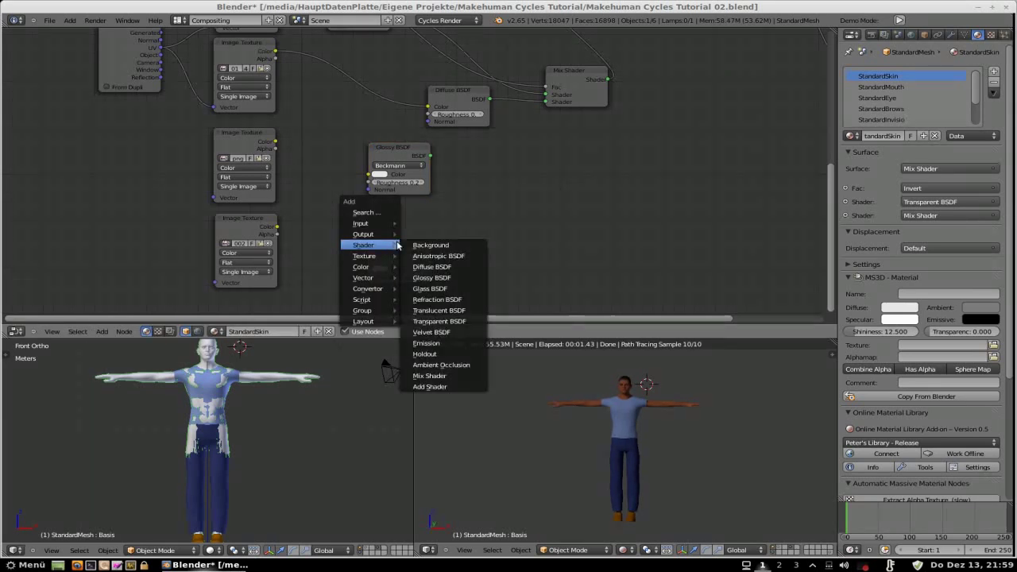
left_click(465, 321)
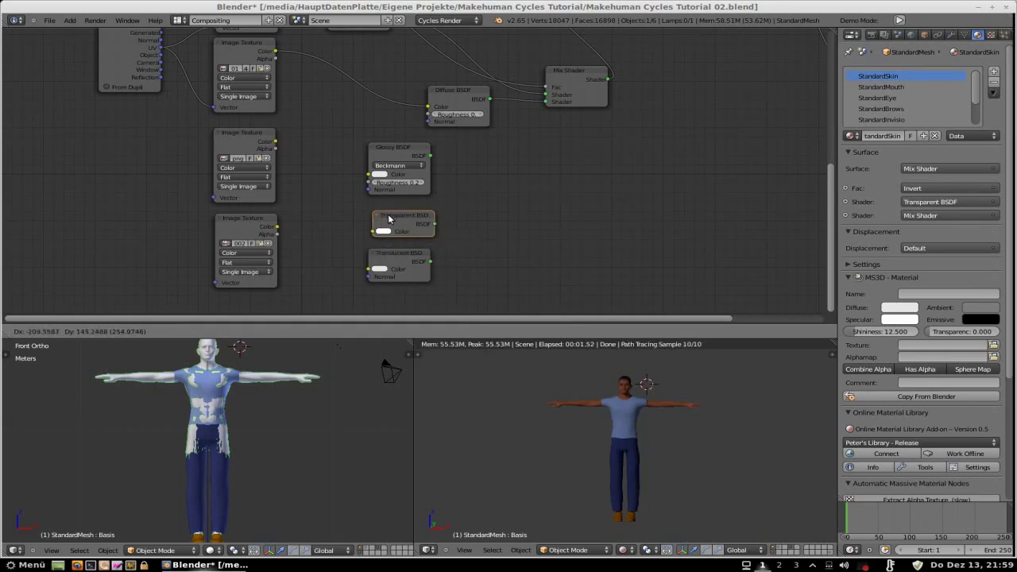
left_click(387, 220)
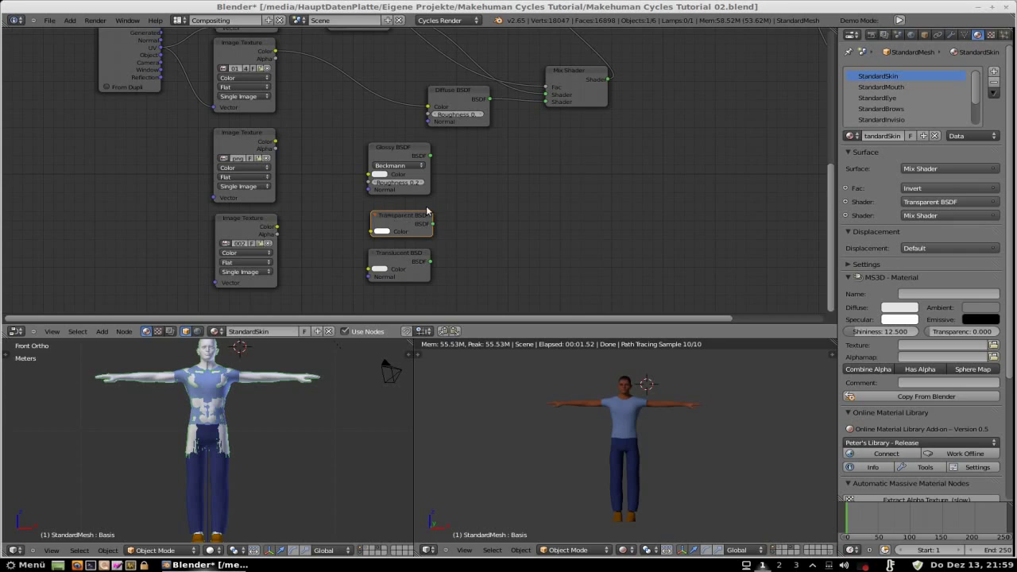
Duplicate the Mix Shader beside the Diffuse BSDF twice, stacking the unconnected copies below the original.
left_click(585, 78)
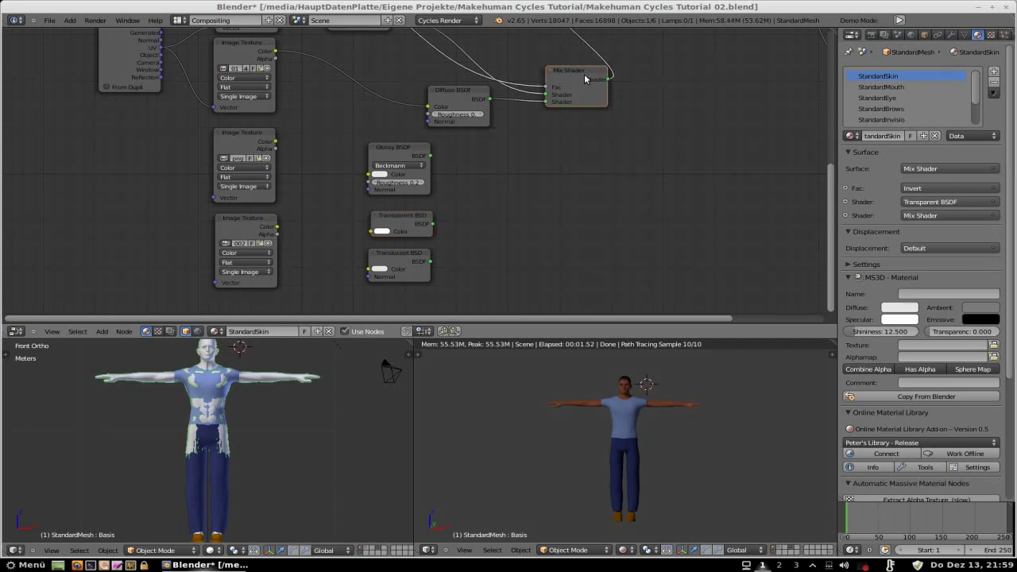
key("shift+d")
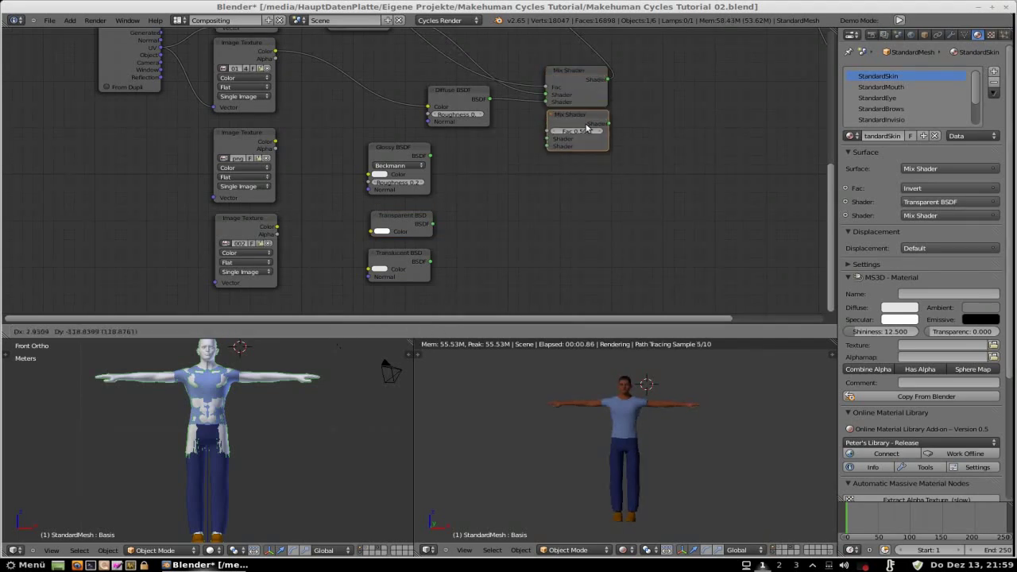
left_click(585, 158)
key("shift+d")
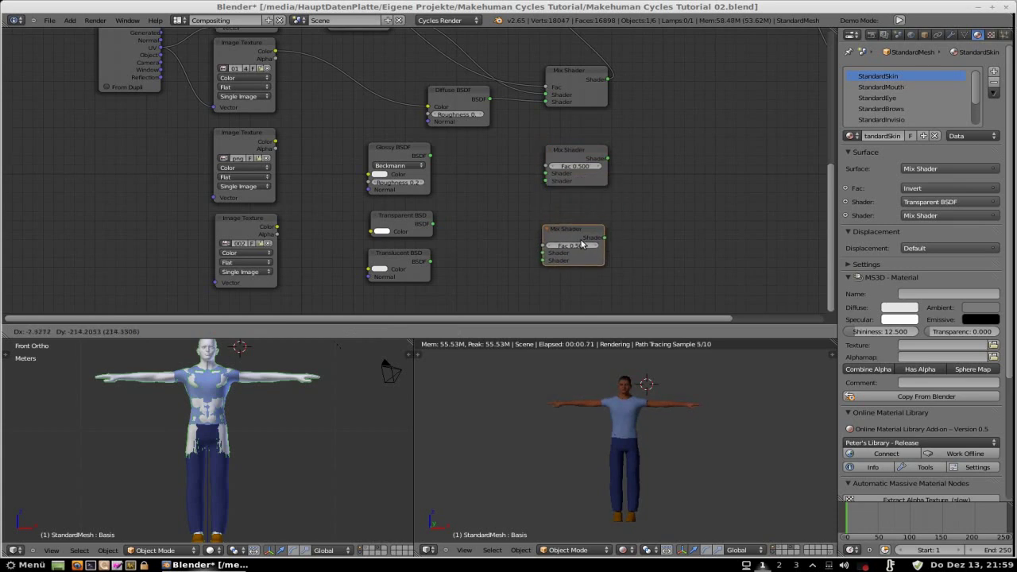
left_click(581, 247)
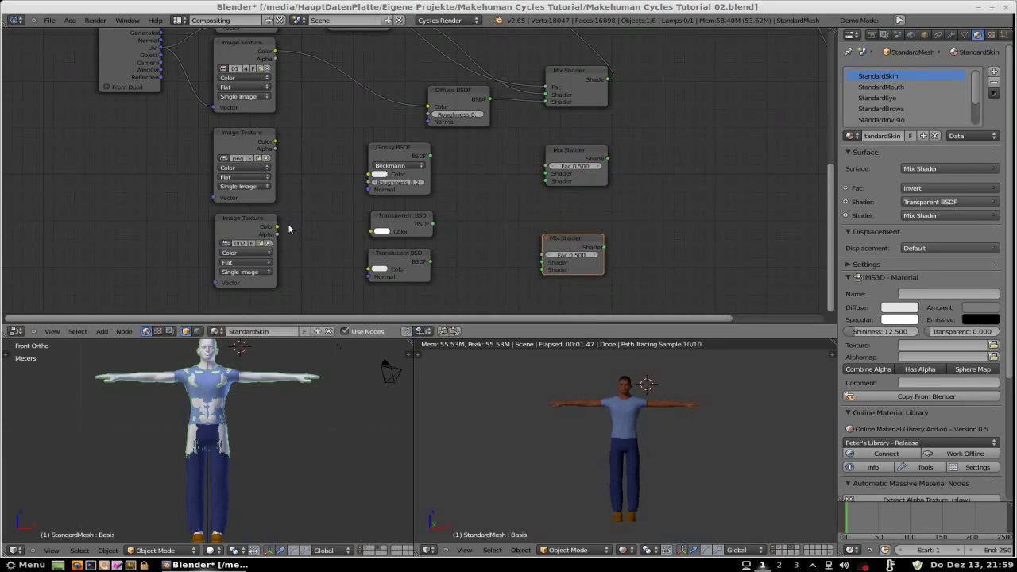
Connect the lowest Image Texture's Color output to the Color inputs of the Translucent BSDF and the Glossy BSDF.
left_click_drag(276, 227, 297, 236)
left_click_drag(337, 265, 363, 269)
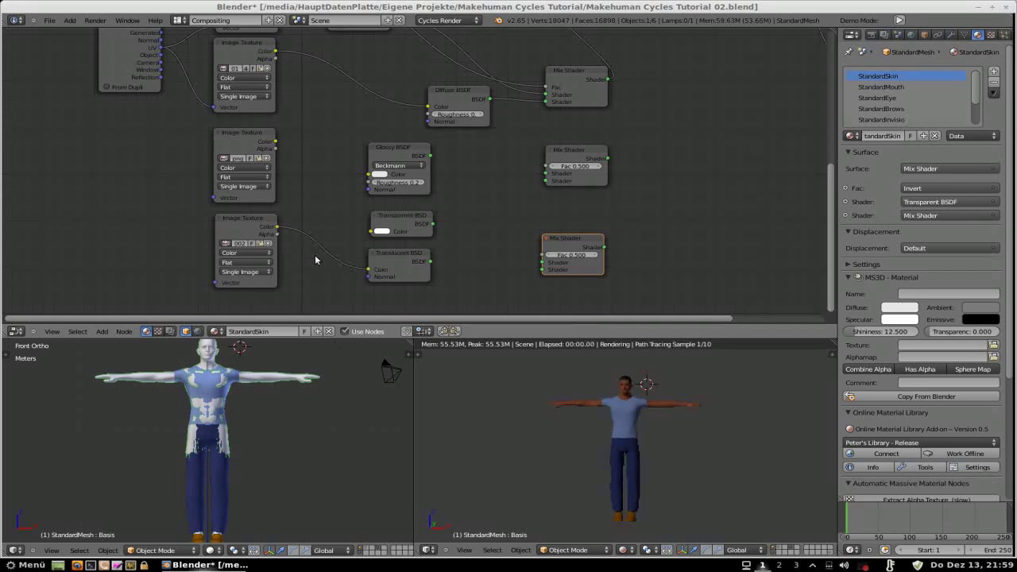
left_click_drag(276, 227, 370, 174)
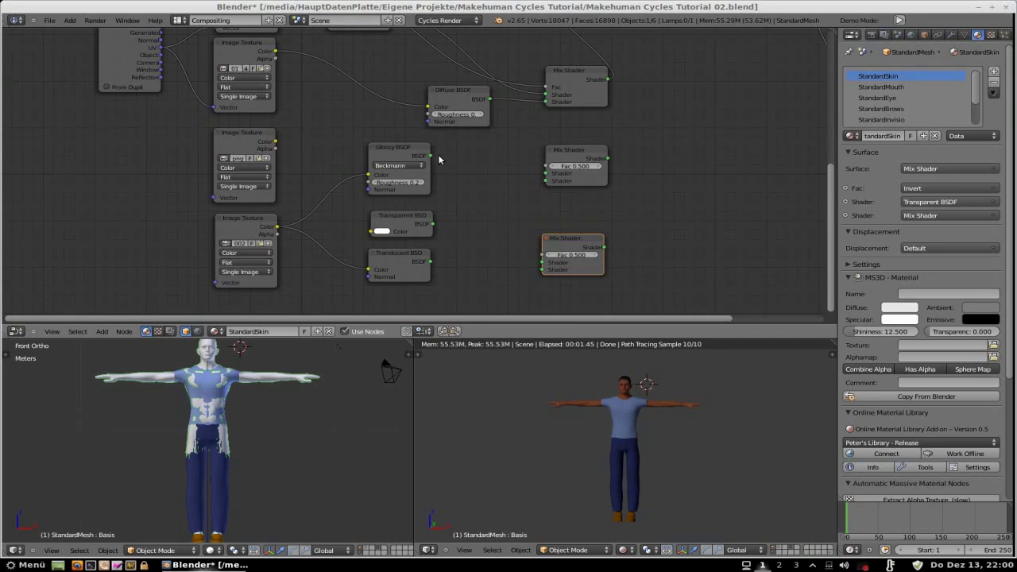
Connect Glossy and Translucent to the second Shader inputs of the upper and lower copied Mix Shaders, and Transparent to both first Shader inputs.
left_click_drag(431, 157, 549, 182)
left_click(426, 265)
left_click_drag(430, 262, 543, 269)
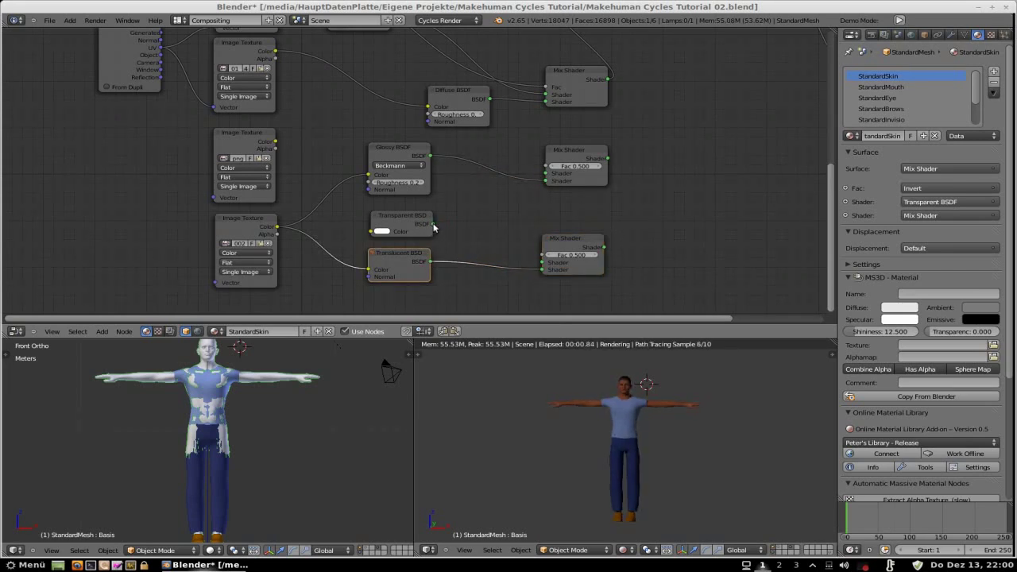
left_click_drag(433, 225, 545, 264)
left_click_drag(432, 225, 546, 181)
Connect the alphamap Image Texture's Color output to the Fac inputs of both copied Mix Shaders.
left_click_drag(275, 144, 292, 151)
left_click_drag(292, 151, 546, 166)
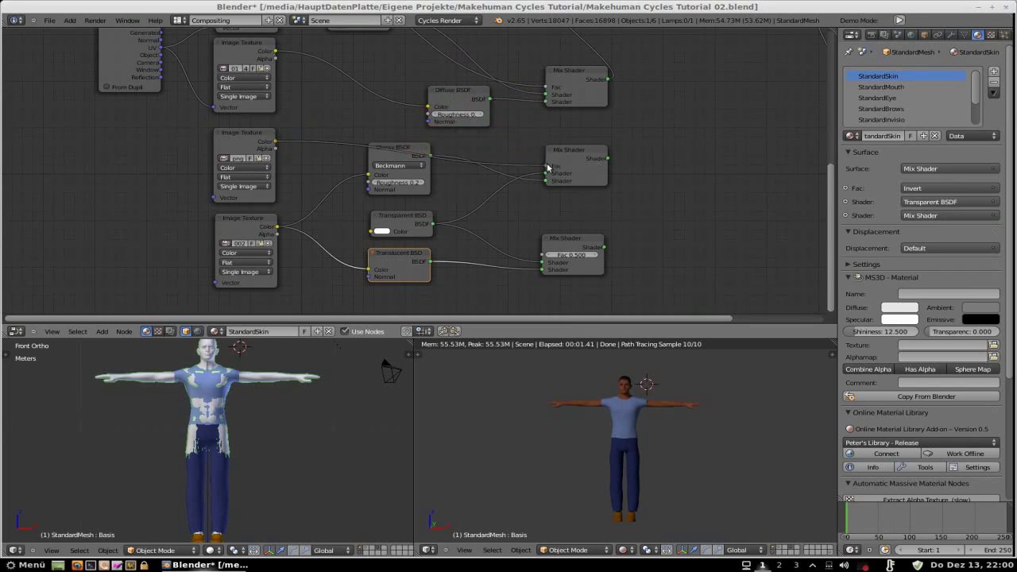
left_click_drag(276, 143, 543, 255)
Add an Add Shader node and connect the glossy and translucent Mix Shaders to its two Shader inputs.
middle_click_drag(674, 255, 518, 268)
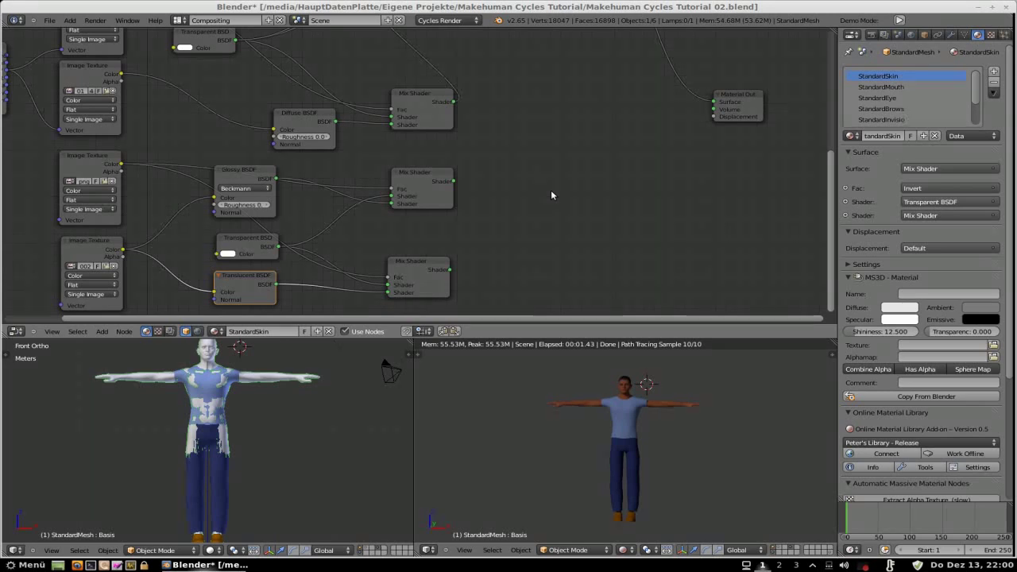
key("shift+a")
mouse_move(552, 192)
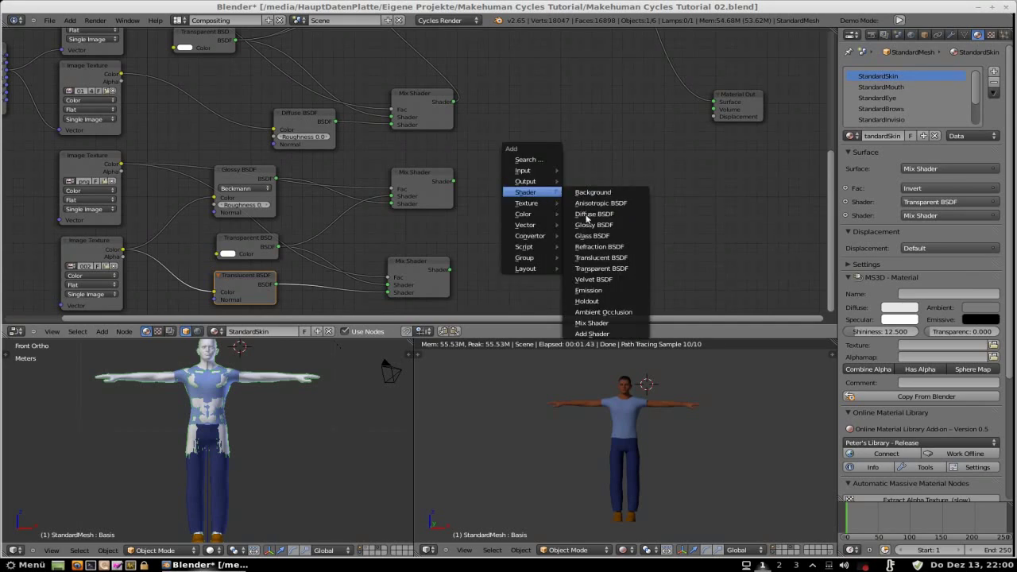
left_click(602, 333)
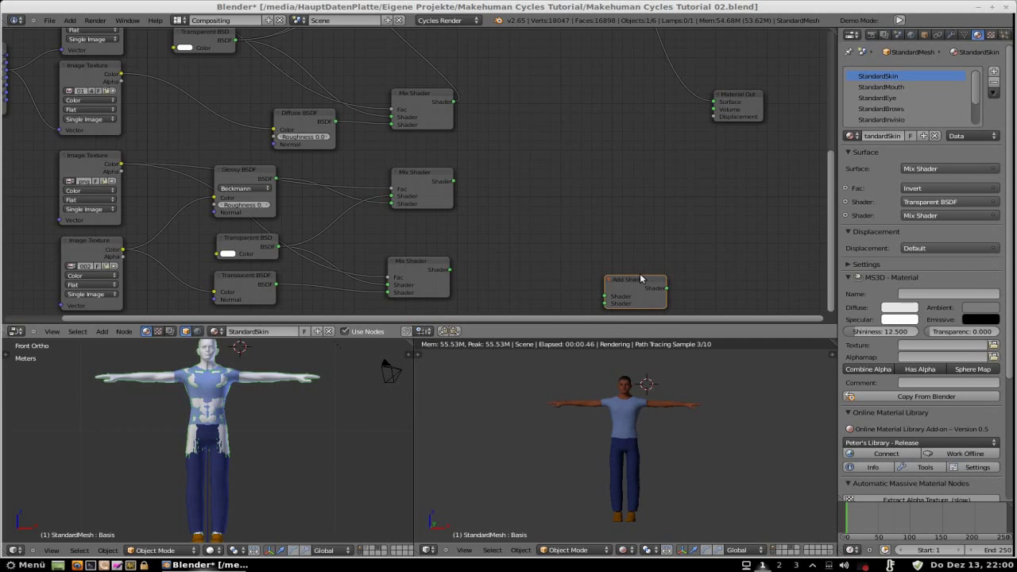
left_click(547, 270)
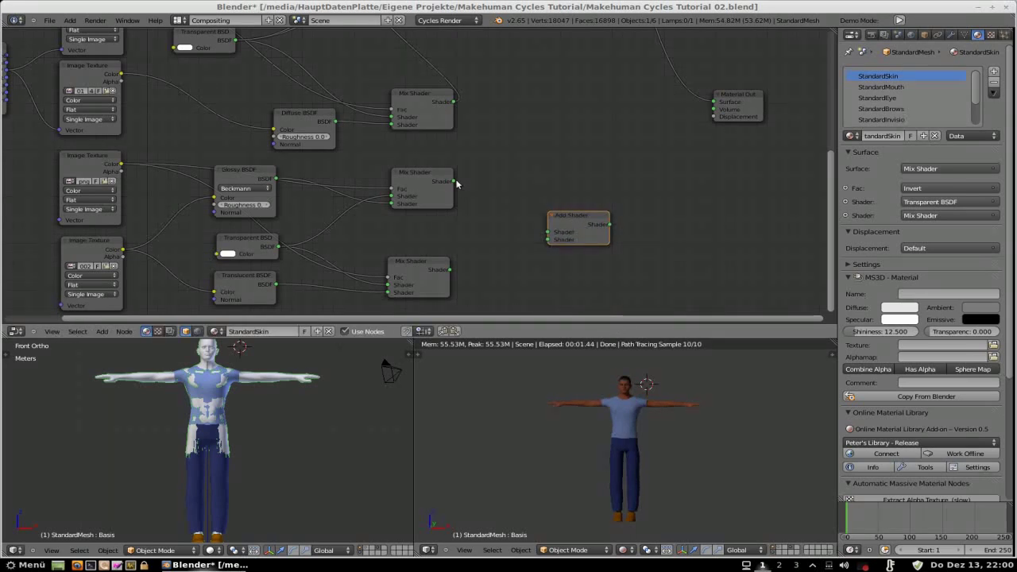
left_click_drag(572, 215, 522, 203)
left_click_drag(453, 181, 502, 218)
left_click_drag(448, 271, 501, 225)
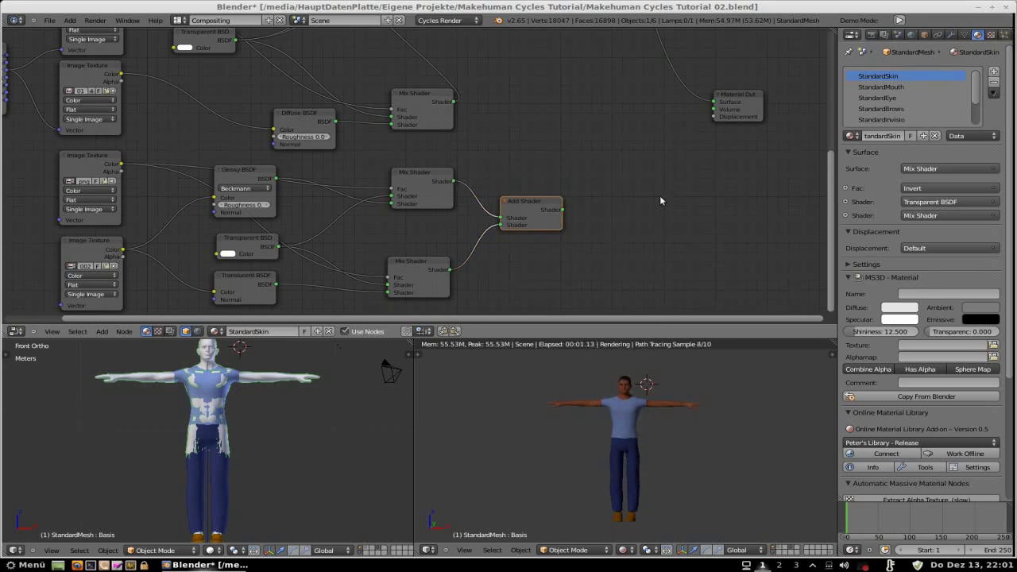
Add a Mix Shader before the Material Output, combining the existing skin shader as first input with the Add Shader as second.
scroll(663, 197, "down", 2)
scroll(644, 246, "up", 5, "shift")
scroll(640, 281, "down", 1)
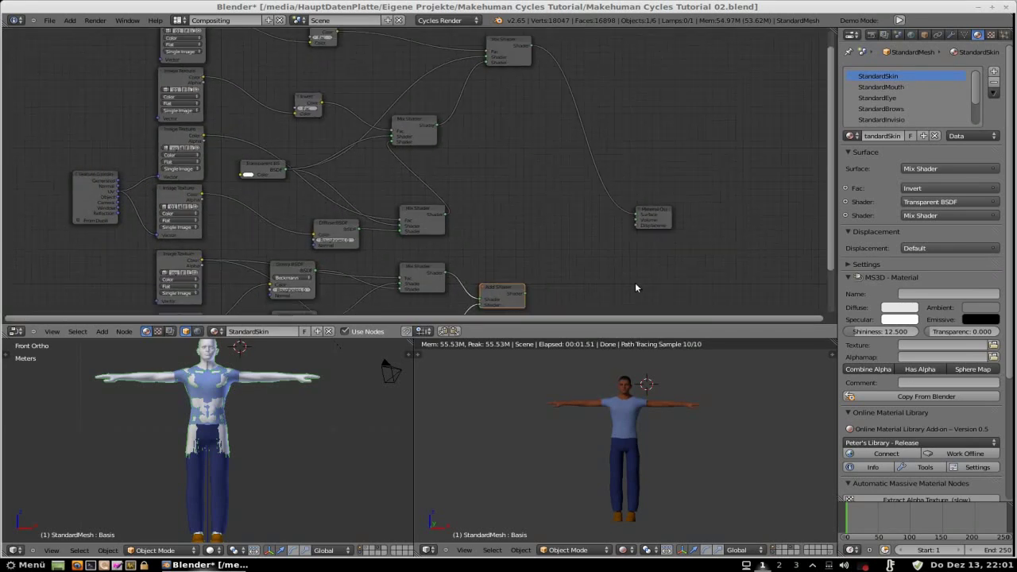
middle_click_drag(635, 282, 632, 268)
left_click(511, 51)
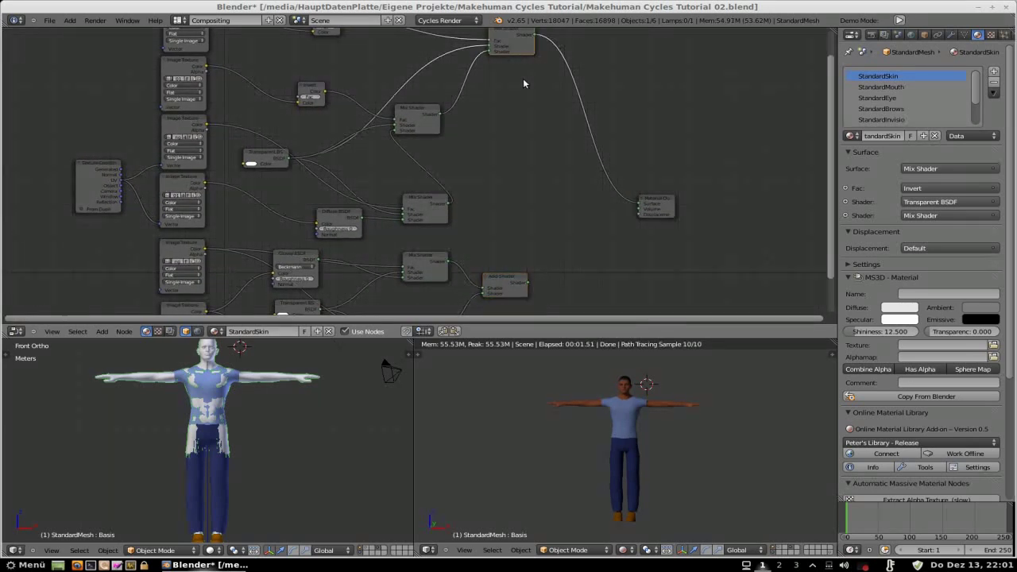
key("shift+a")
mouse_move(524, 84)
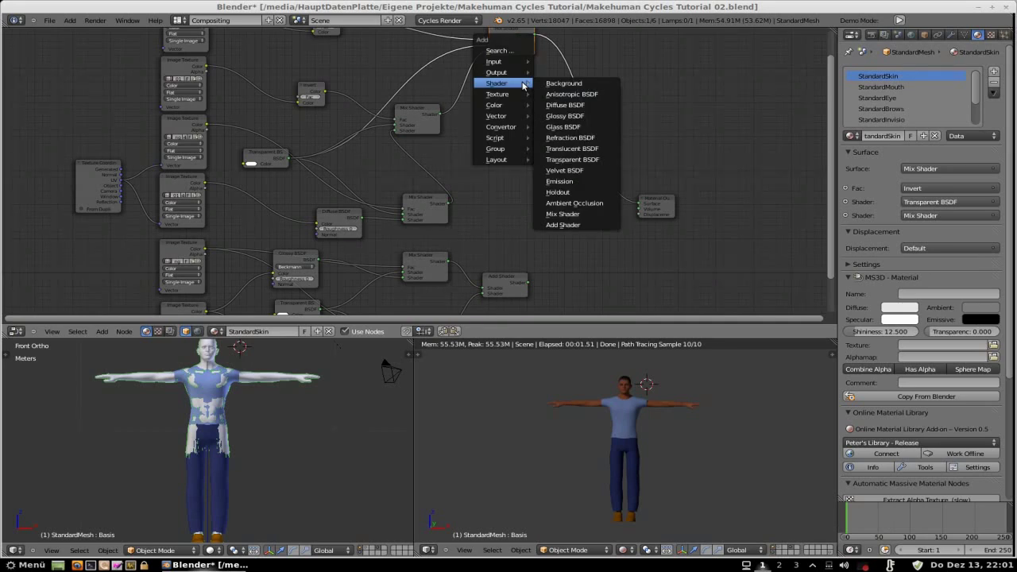
left_click(563, 213)
left_click(600, 203)
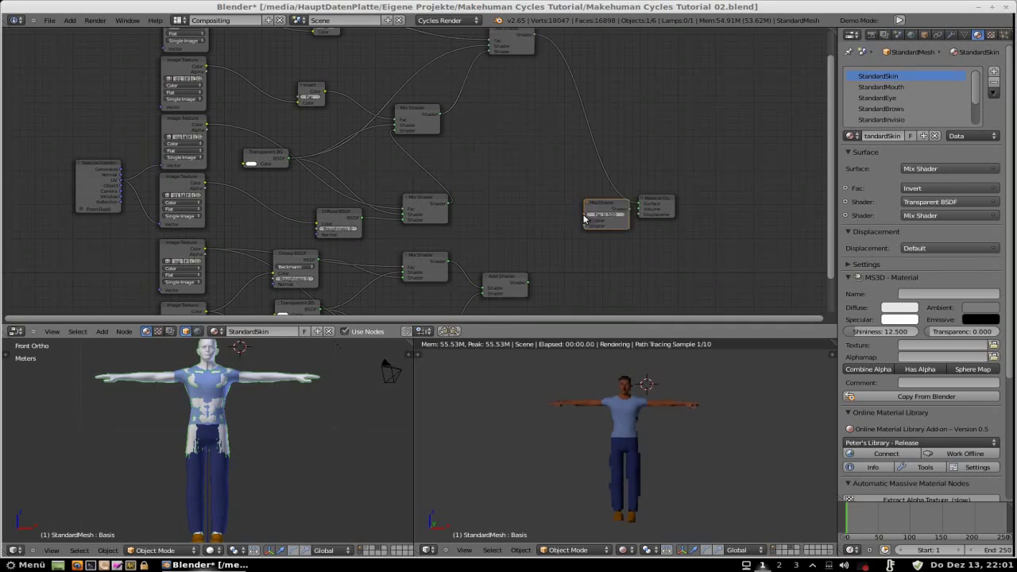
left_click_drag(600, 203, 559, 161)
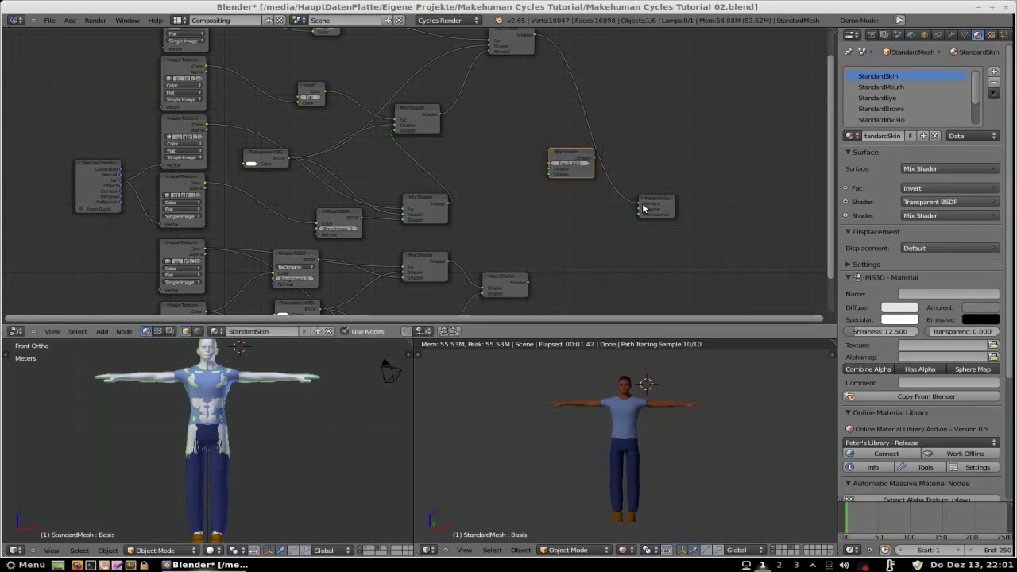
left_click_drag(640, 205, 542, 168)
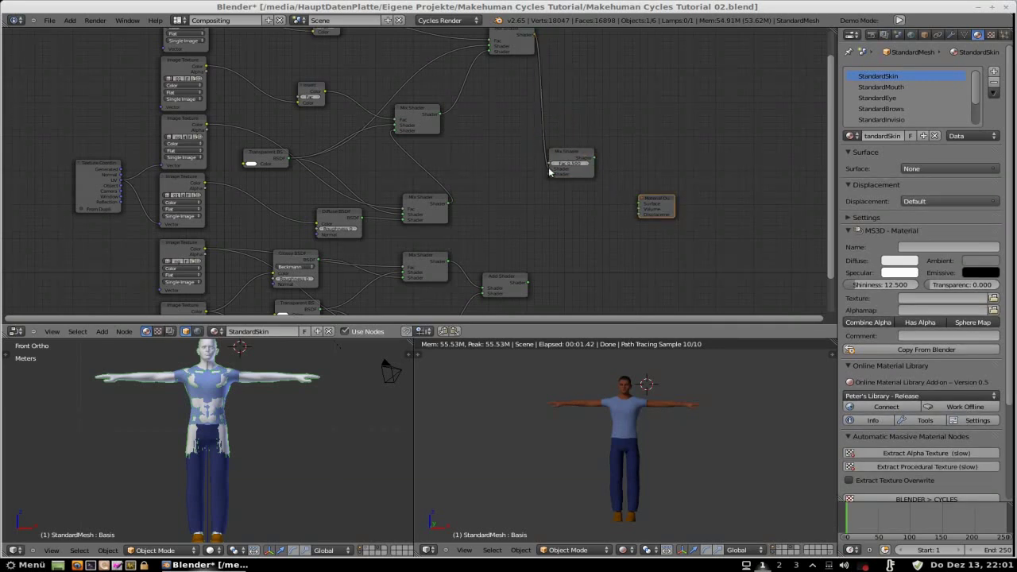
left_click_drag(528, 282, 640, 200)
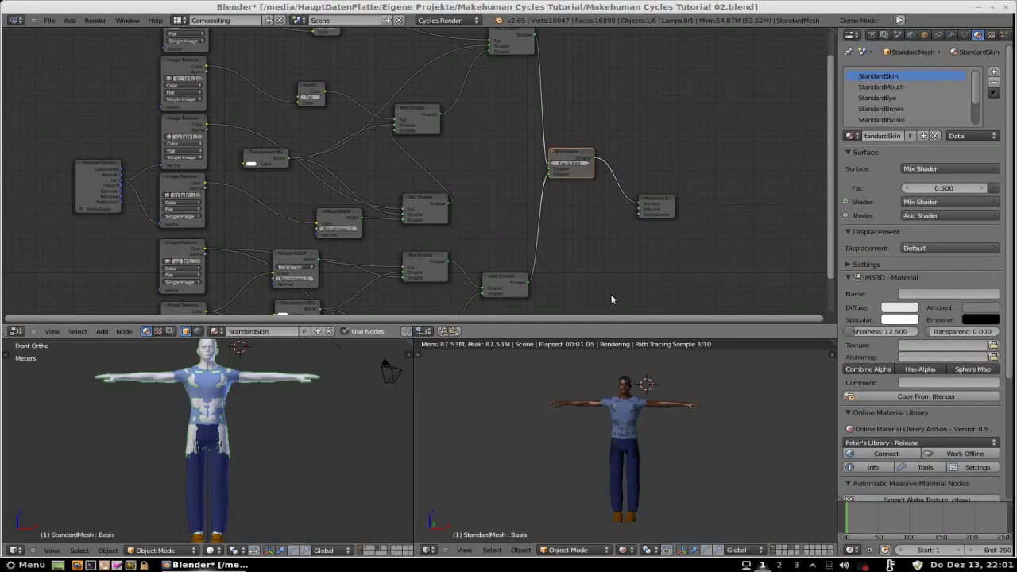
Examine the skin and clothing up close in the rendered view, along with the glossy and translucent node chain.
scroll(612, 300, "up", 2)
scroll(632, 427, "up", 3)
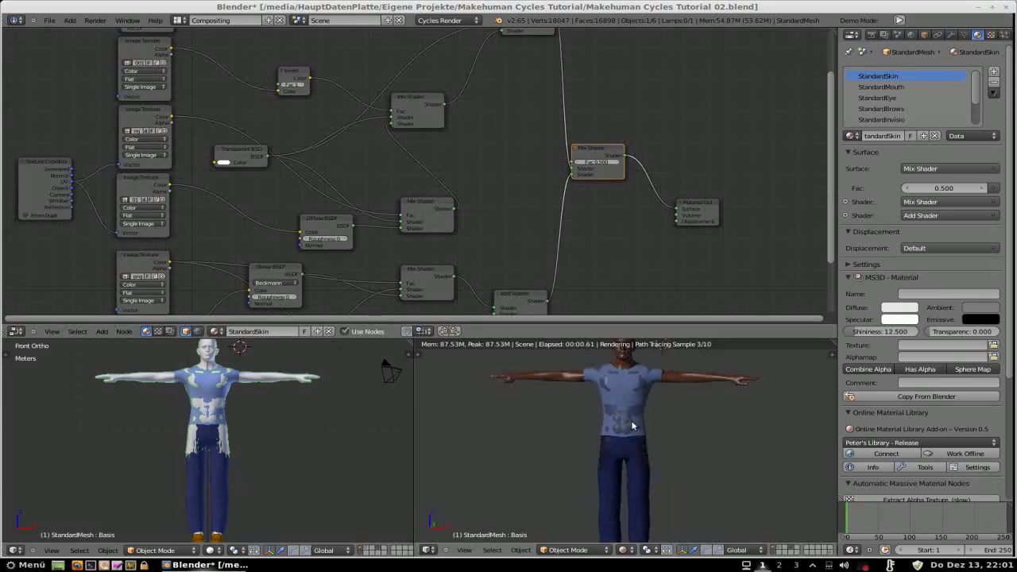
scroll(632, 426, "down", 2)
scroll(628, 441, "down", 1)
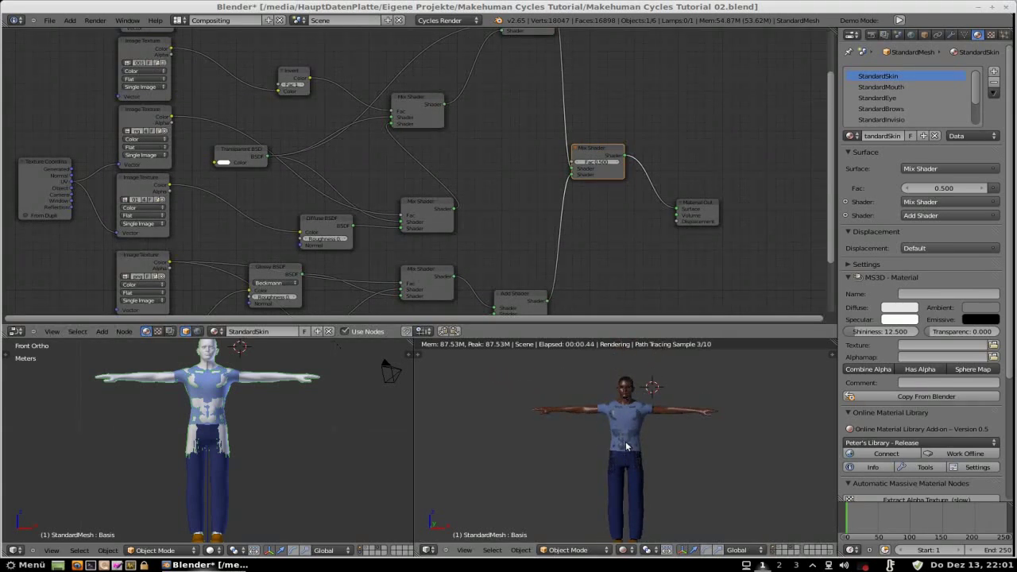
scroll(627, 446, "up", 1)
scroll(641, 437, "up", 1)
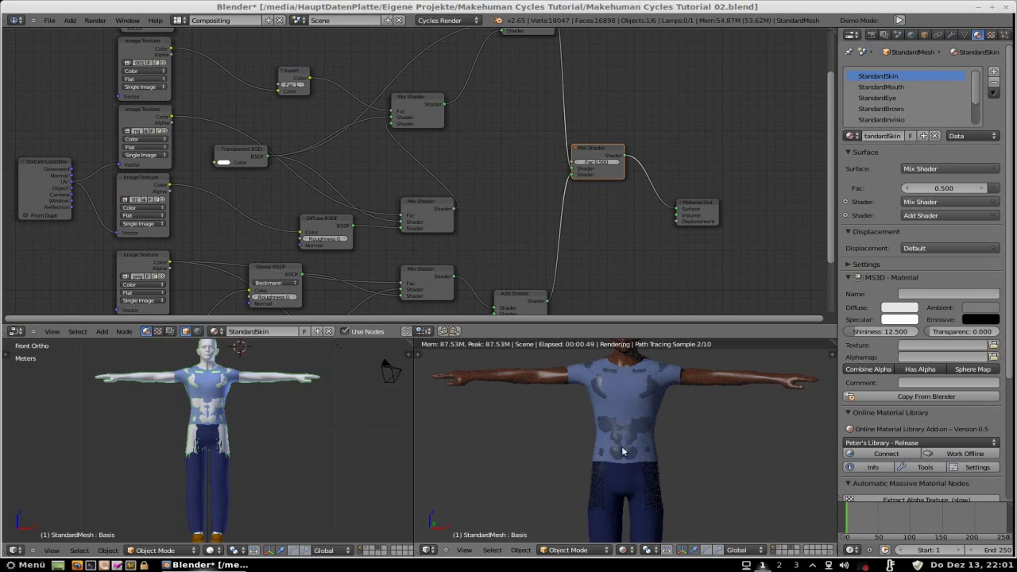
scroll(597, 470, "up", 1)
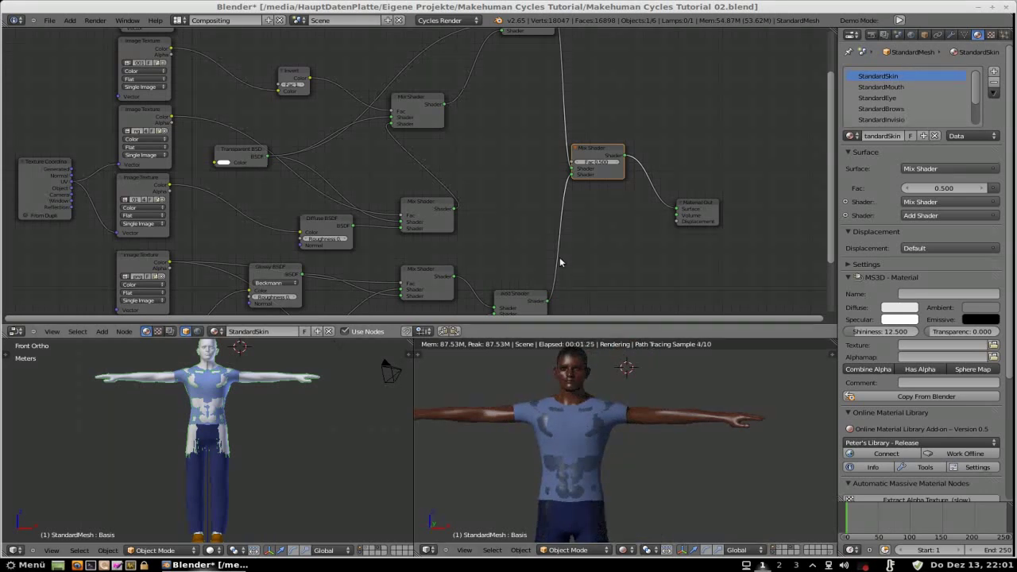
scroll(559, 261, "down", 2)
middle_click_drag(559, 271, 467, 247)
scroll(498, 251, "up", 3)
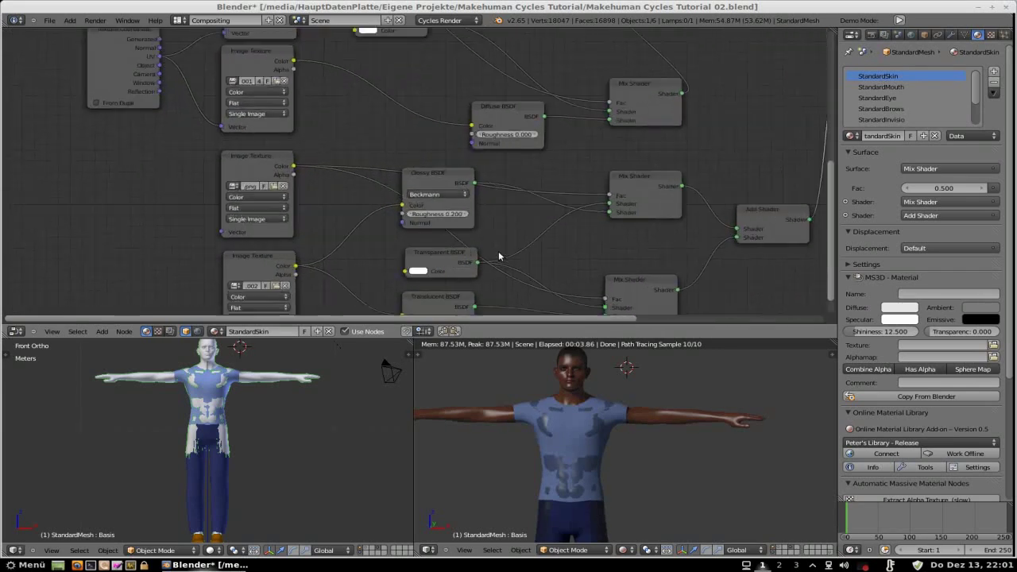
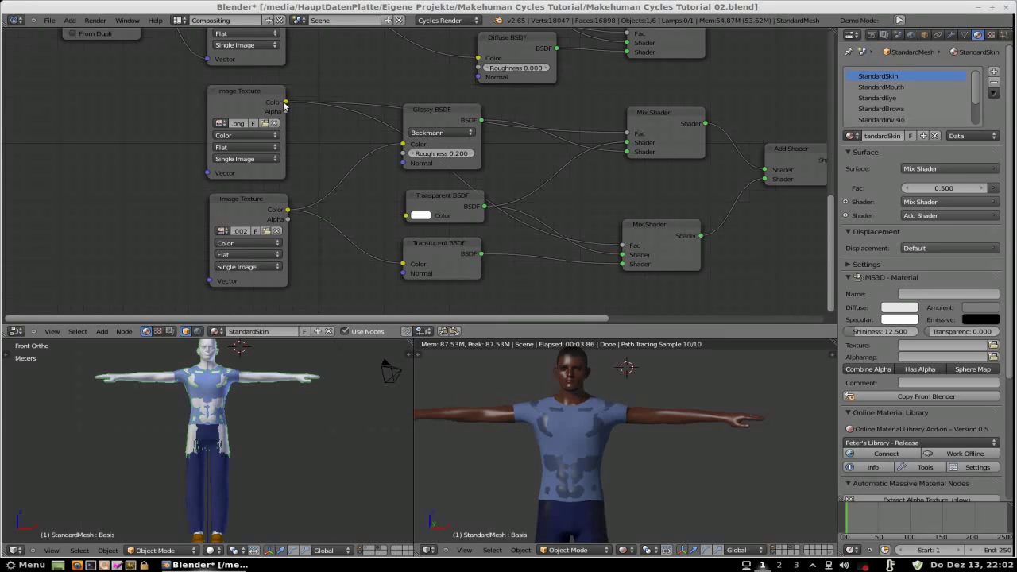
Set the Fac of the final Mix Shader to 0.1.
scroll(695, 210, "down", 4)
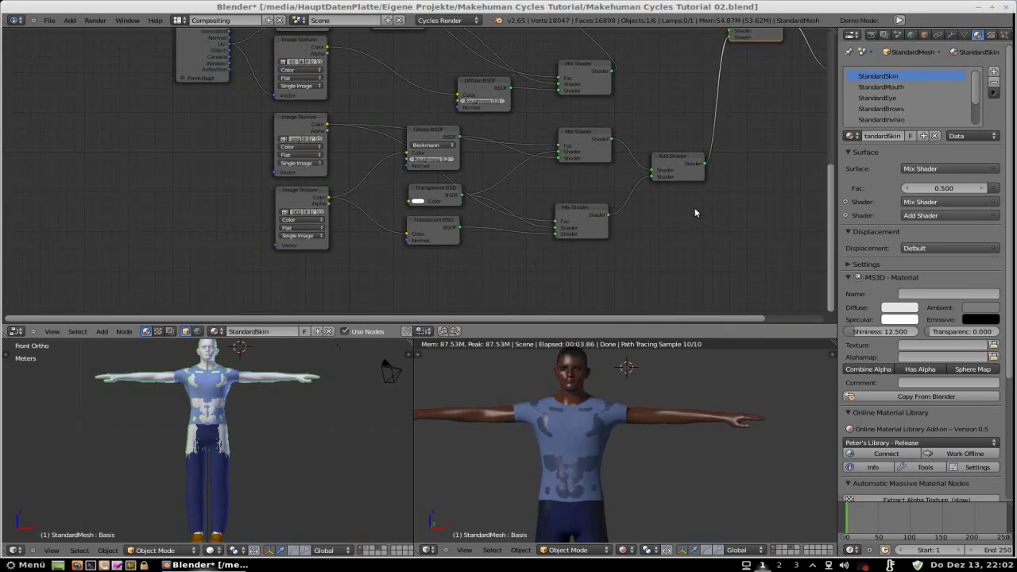
scroll(695, 208, "down", 1)
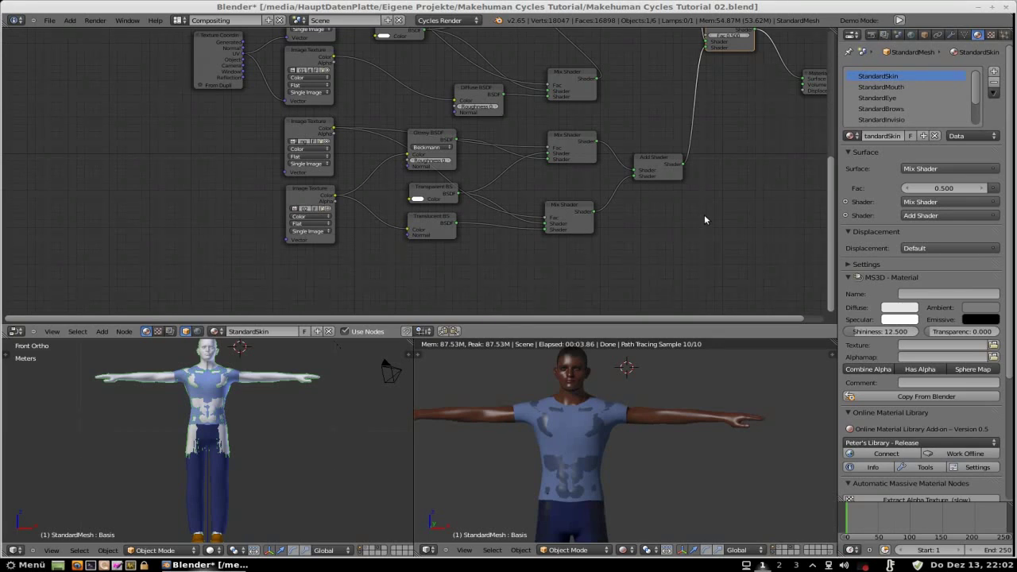
middle_click_drag(695, 211, 563, 224)
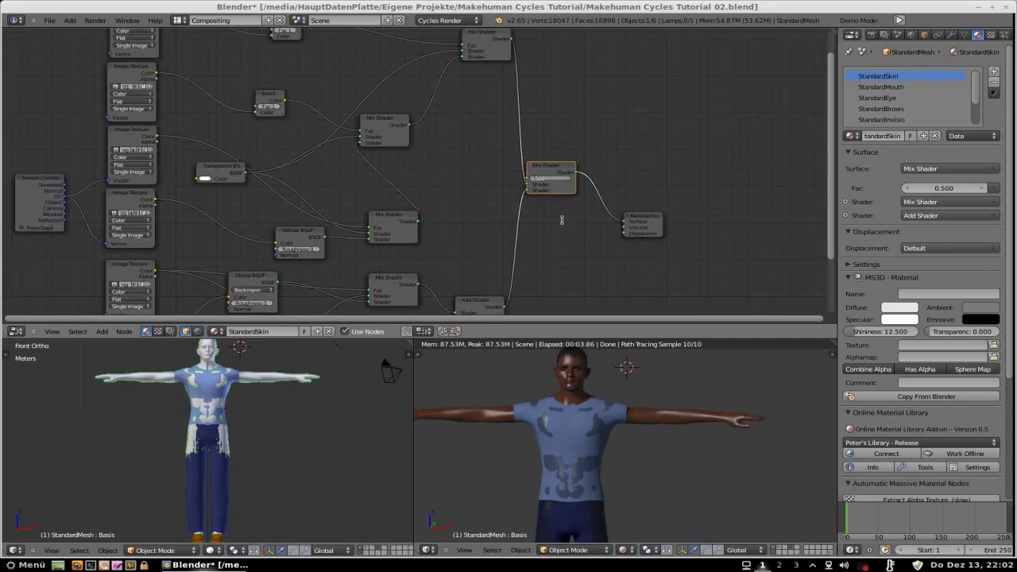
key("BackSpace")
type("0.1")
key("Return")
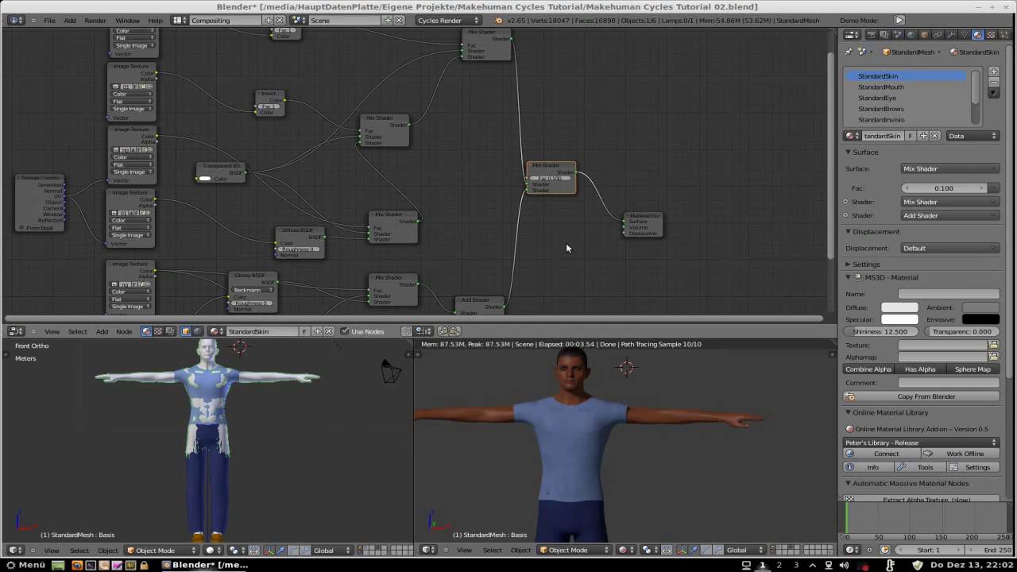
Set the Fac of the final Mix Shader to 0.05 and save the file.
left_click(554, 179)
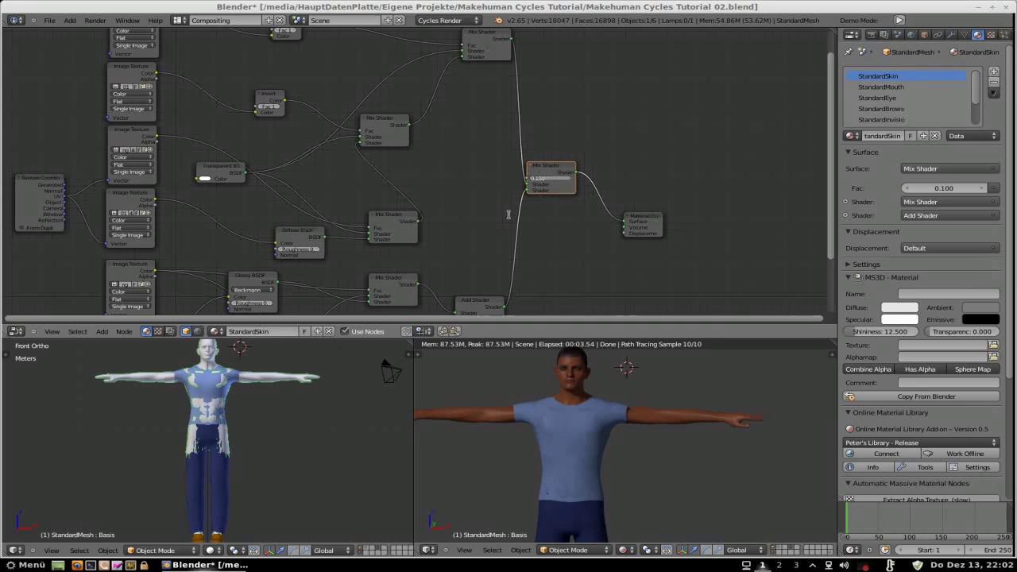
type("0.05")
key("Return")
key("ctrl+s")
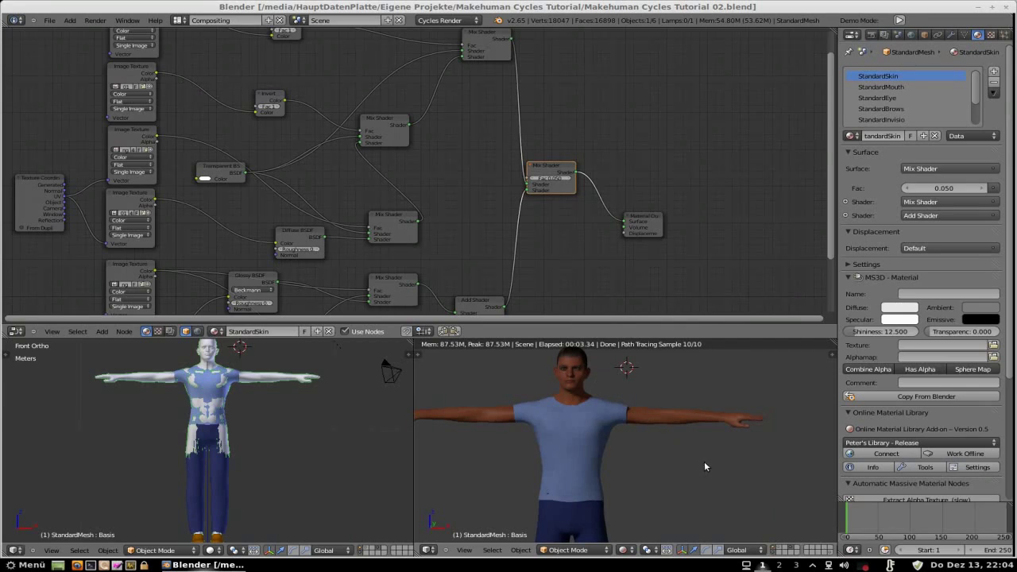
Examine the character's face and skin shading up close in the rendered view.
mouse_move(707, 466)
middle_mouse_down()
mouse_move(588, 492)
mouse_move(499, 438)
mouse_move(696, 451)
middle_mouse_up()
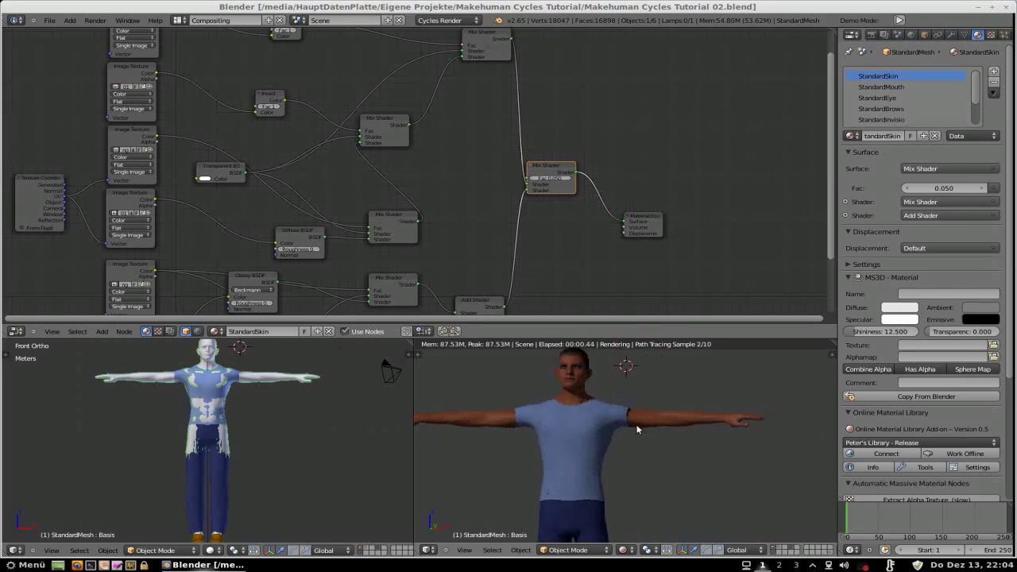
middle_click_drag(651, 424, 655, 468)
scroll(654, 462, "up", 5)
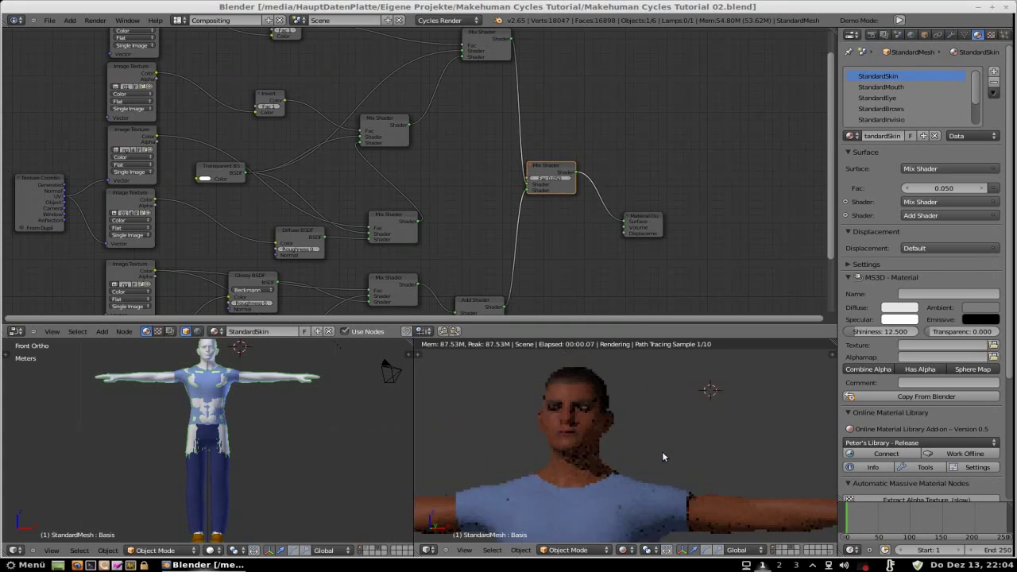
scroll(665, 460, "up", 3)
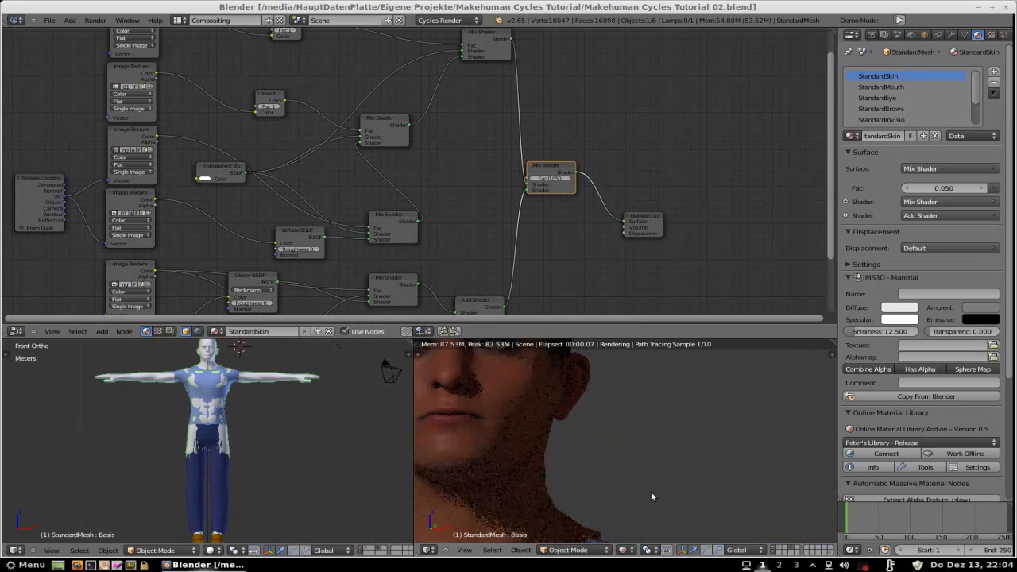
scroll(653, 491, "down", 3)
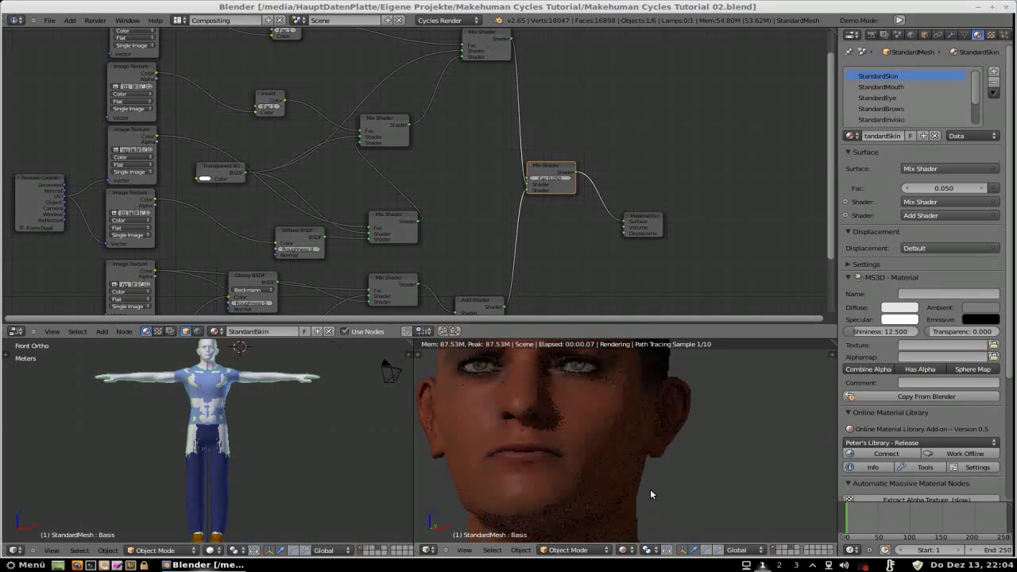
scroll(650, 494, "up", 1)
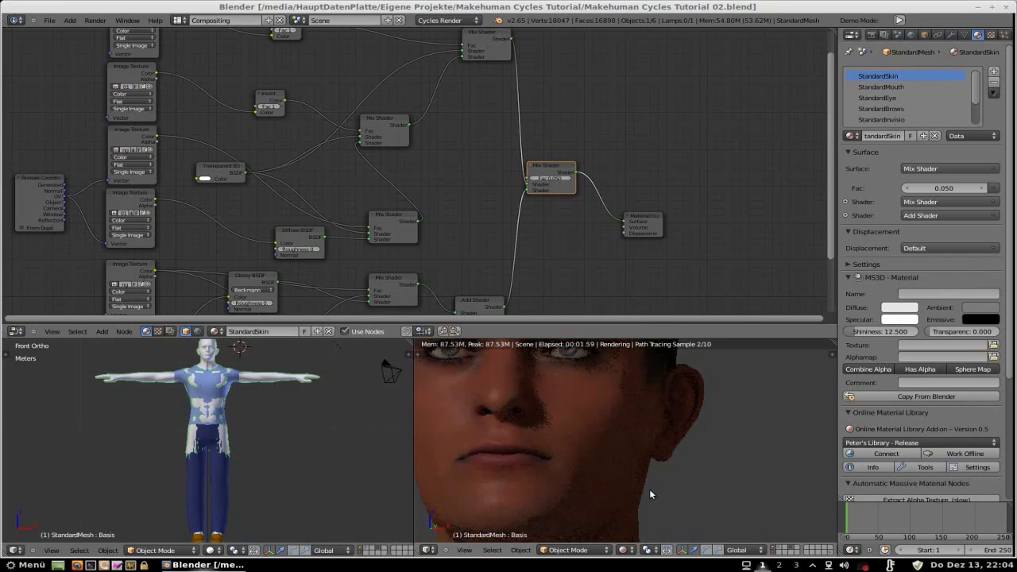
scroll(649, 489, "up", 1)
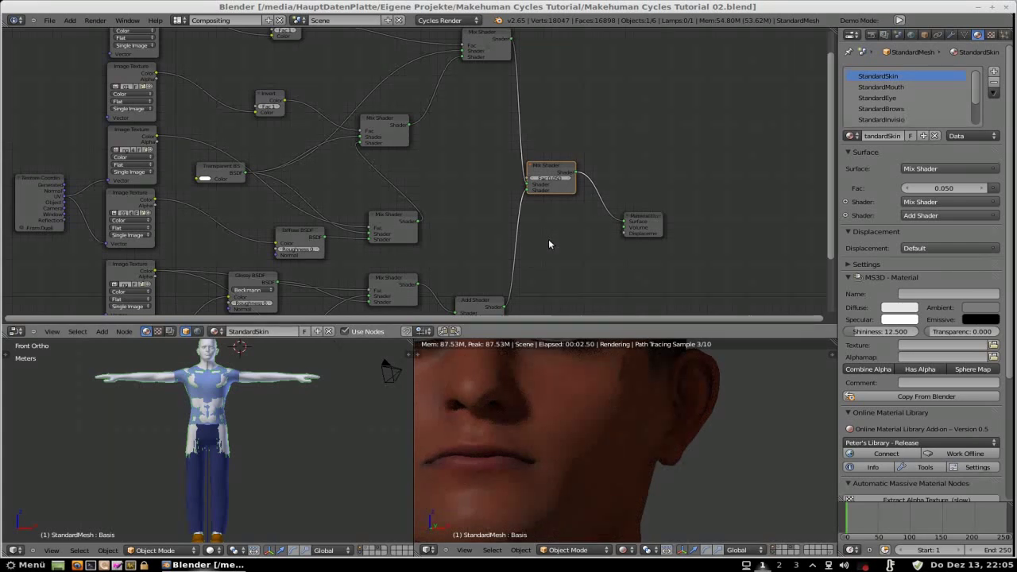
Add a Normal Map node and connect its Normal output to the Material Output's Displacement, moving the output node aside for room.
key("shift+a")
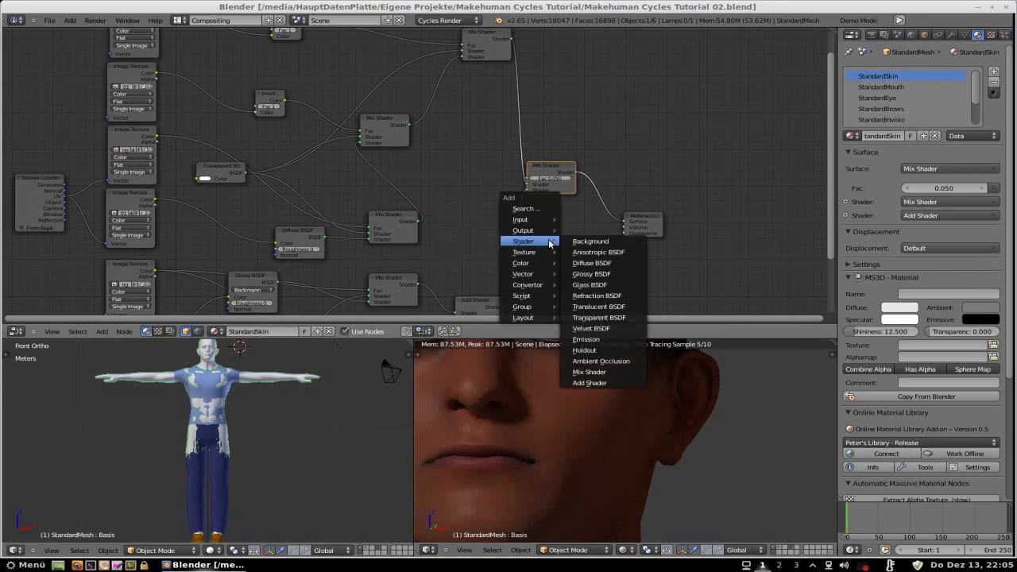
mouse_move(541, 274)
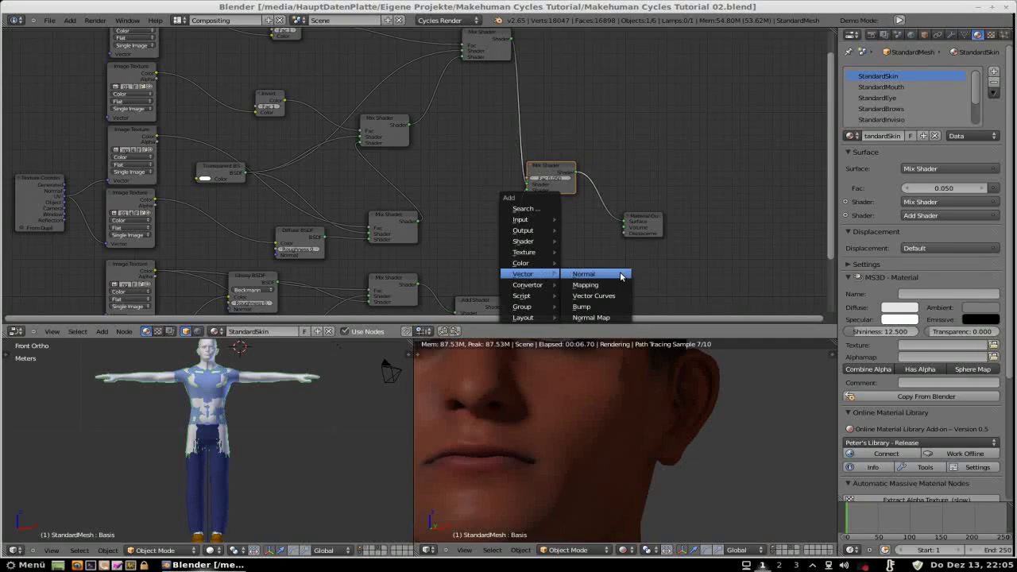
left_click(609, 318)
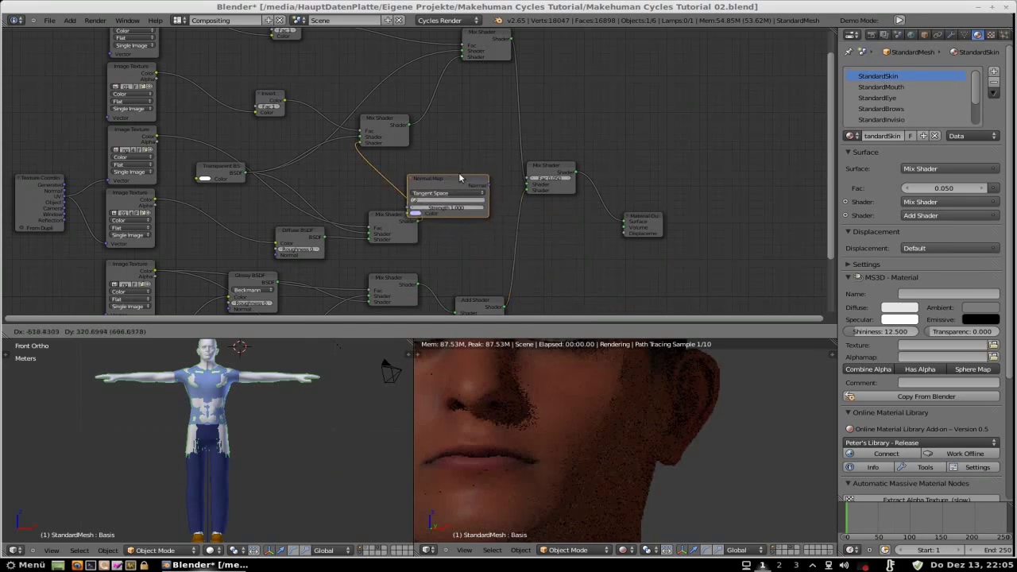
left_click(471, 165)
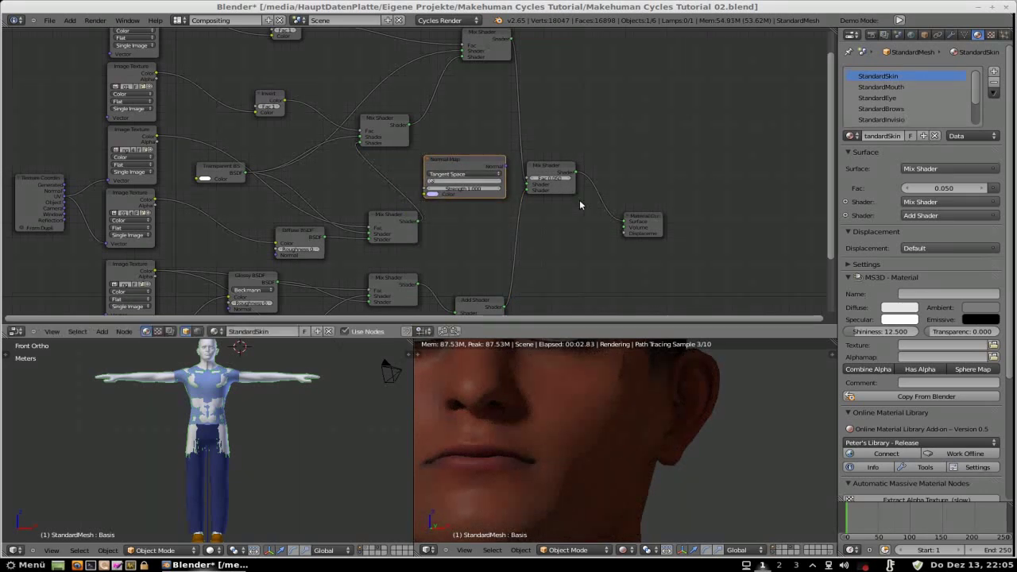
left_click(644, 218)
left_click_drag(644, 218, 751, 157)
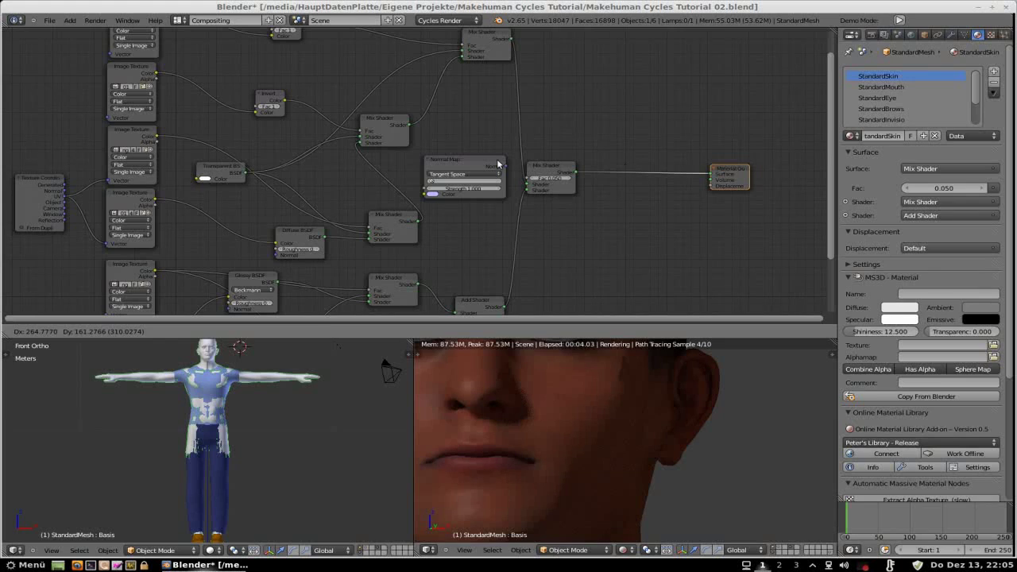
left_click_drag(491, 173, 743, 173)
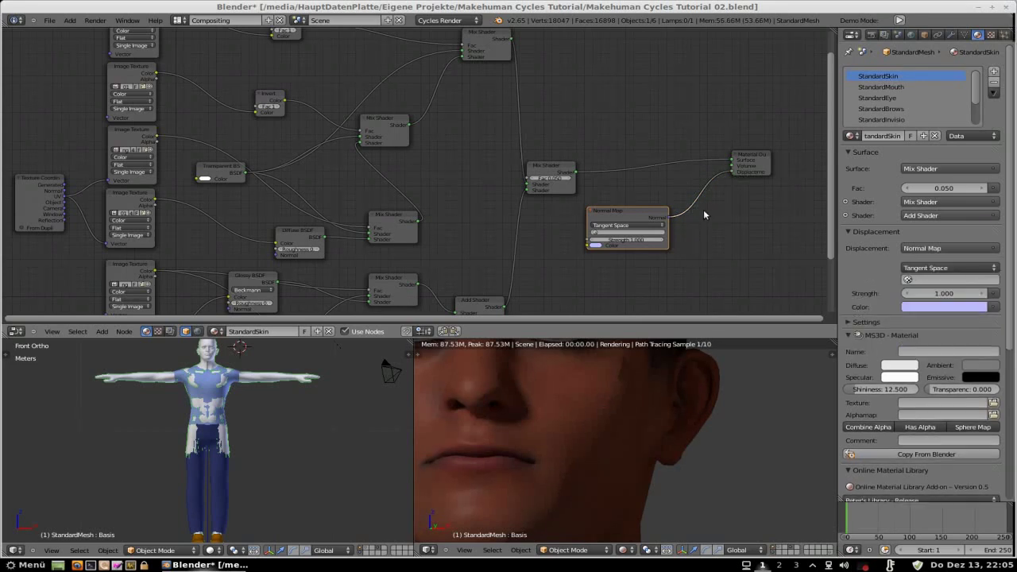
Connect the Color output of the Image Texture feeding the Diffuse BSDF to the Normal Map's Color input.
scroll(445, 212, "down", 2)
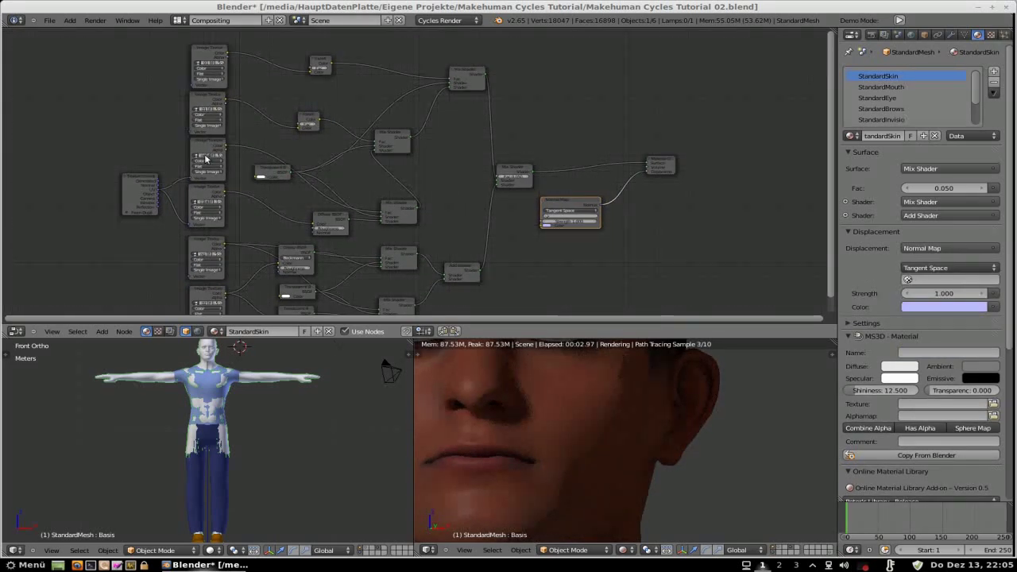
left_click_drag(225, 193, 542, 223)
scroll(560, 234, "up", 2)
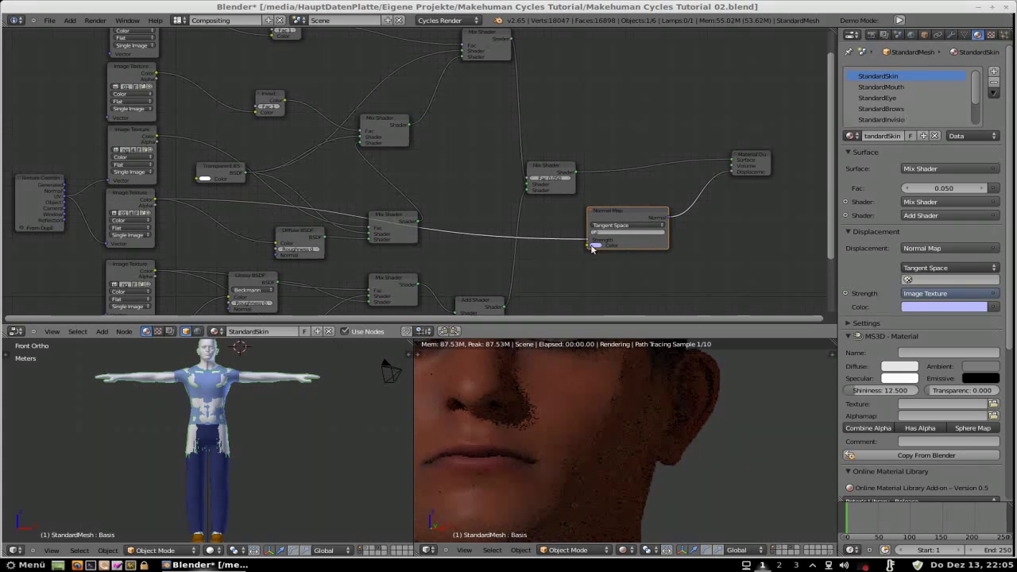
left_click_drag(588, 244, 586, 249)
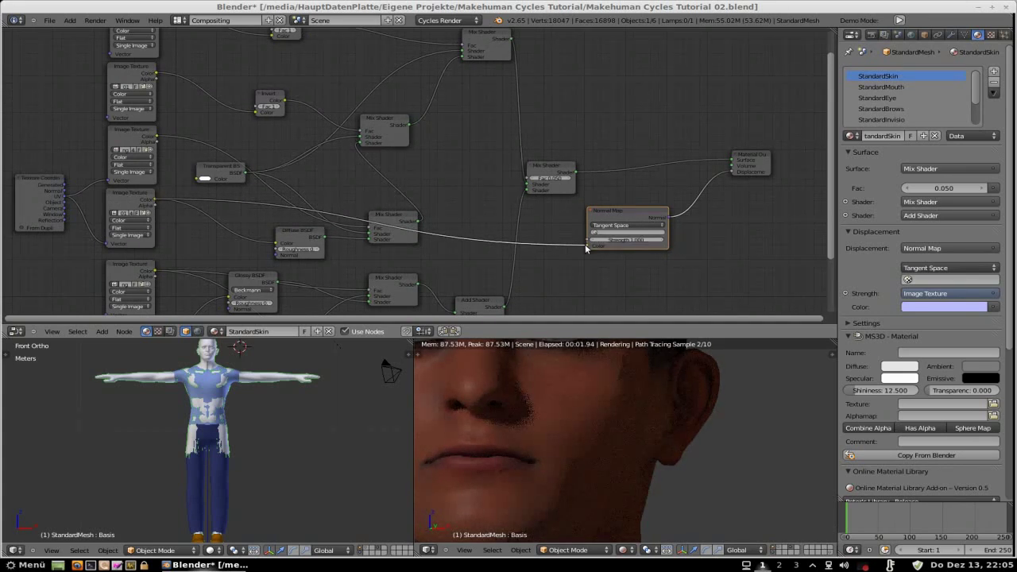
middle_click_drag(692, 283, 523, 295)
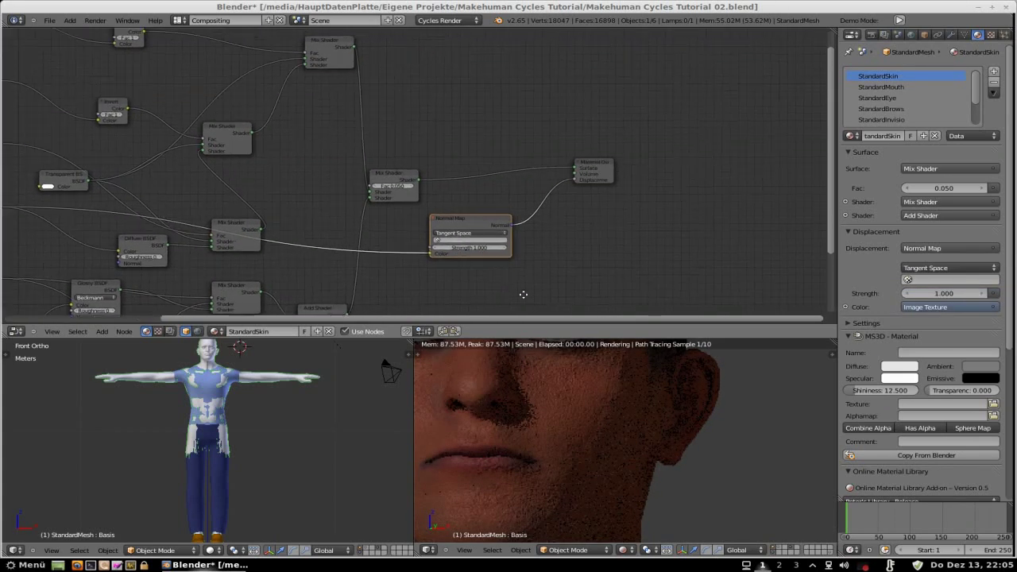
Set the Normal Map node's Strength to 0.05.
scroll(533, 274, "up", 2)
scroll(513, 284, "up", 1)
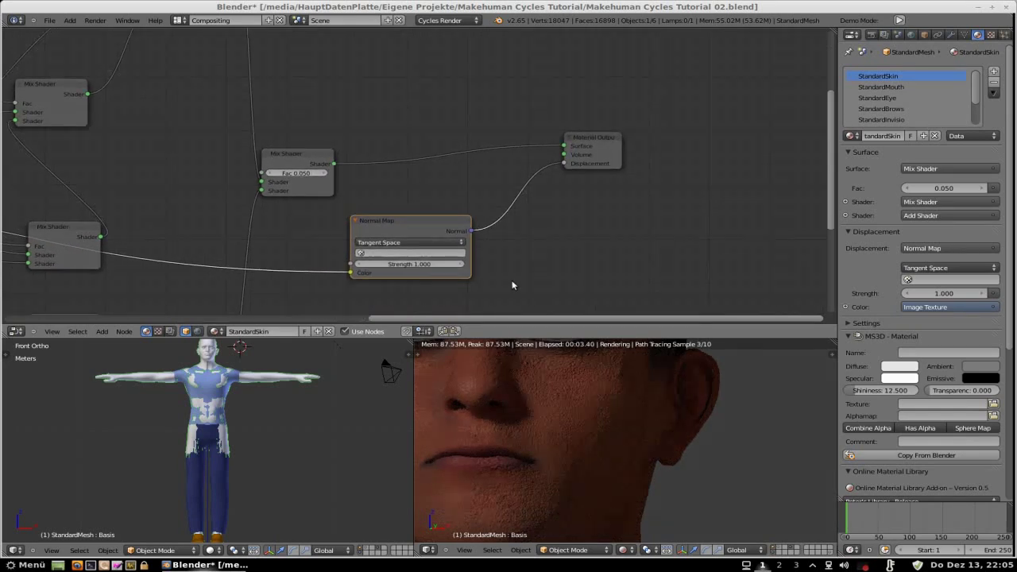
left_click(416, 264)
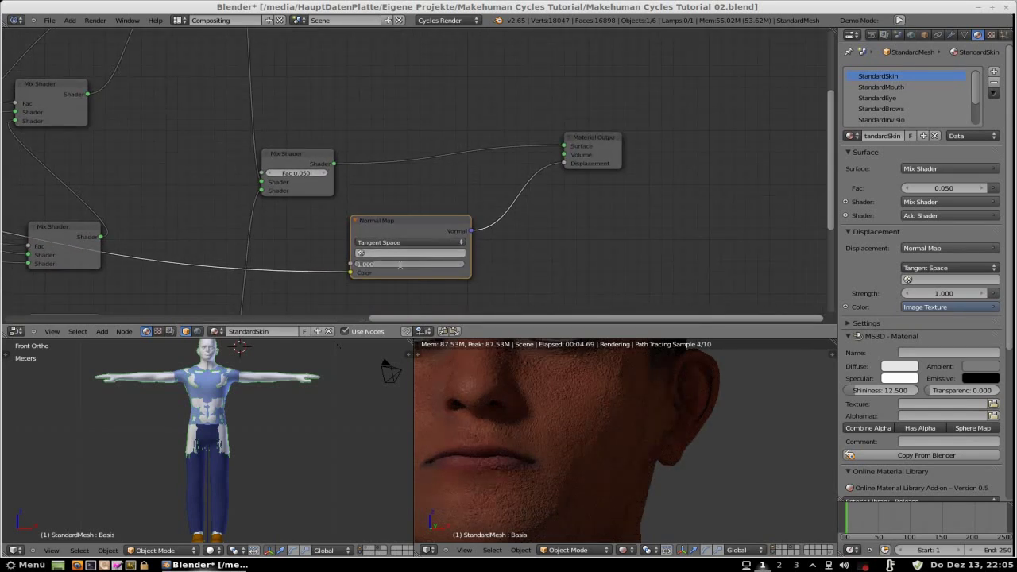
key("BackSpace")
type(".05")
key("Return")
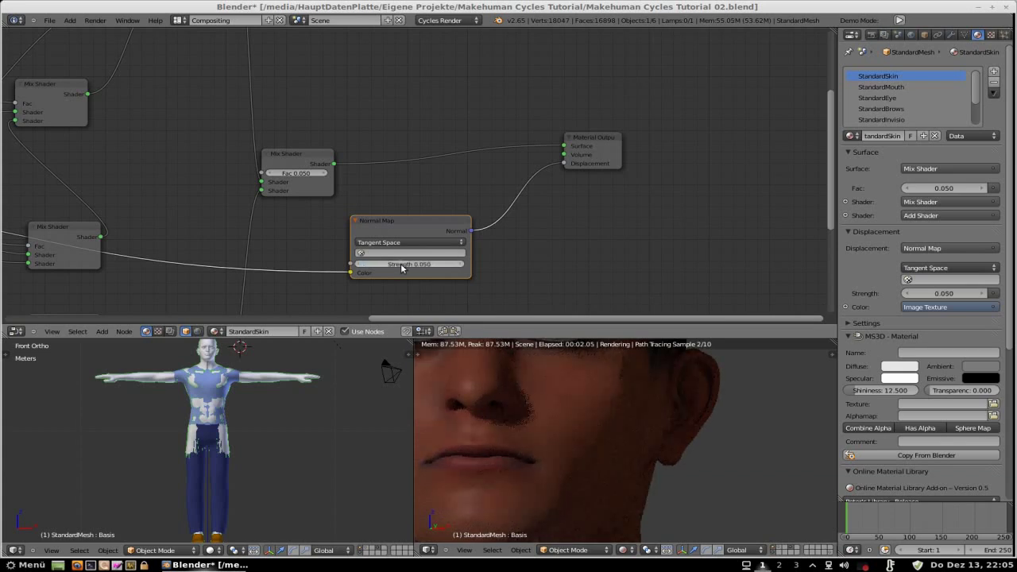
Check the skin relief in the rendered view and set the Normal Map's Strength to 0.08.
scroll(402, 268, "up", 1)
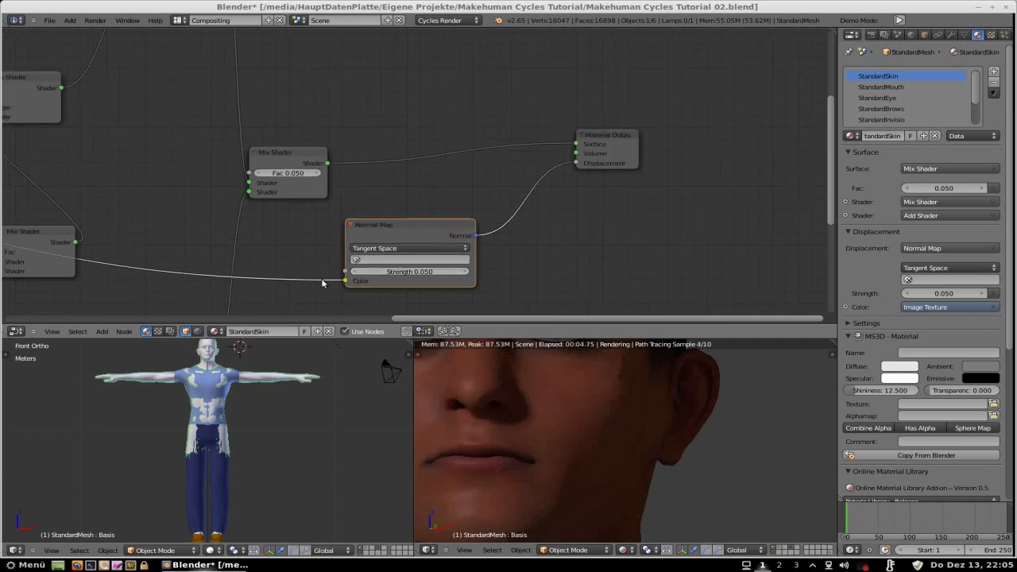
scroll(524, 475, "up", 1)
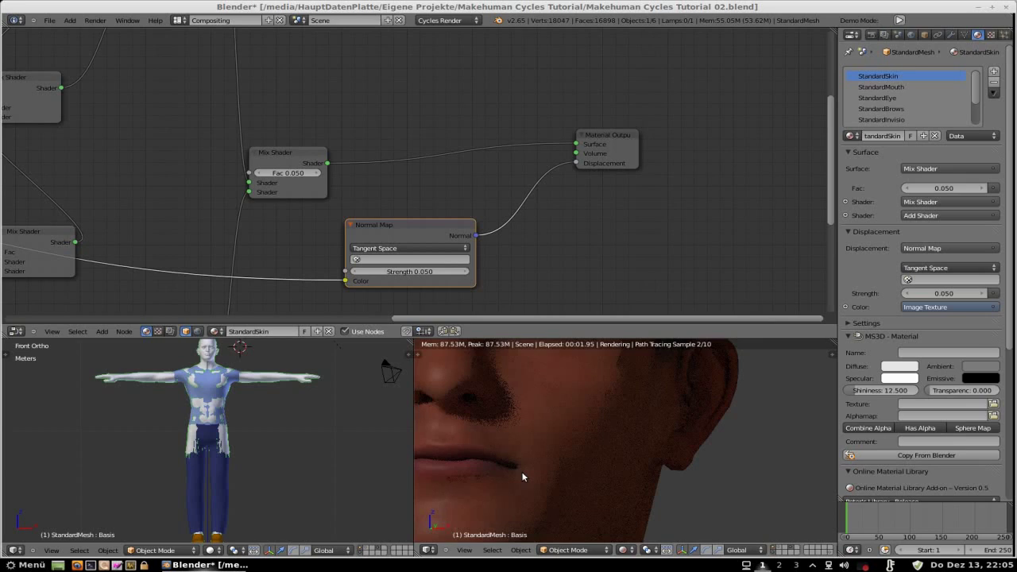
left_click(413, 272)
key("BackSpace")
type("0.08")
key("Return")
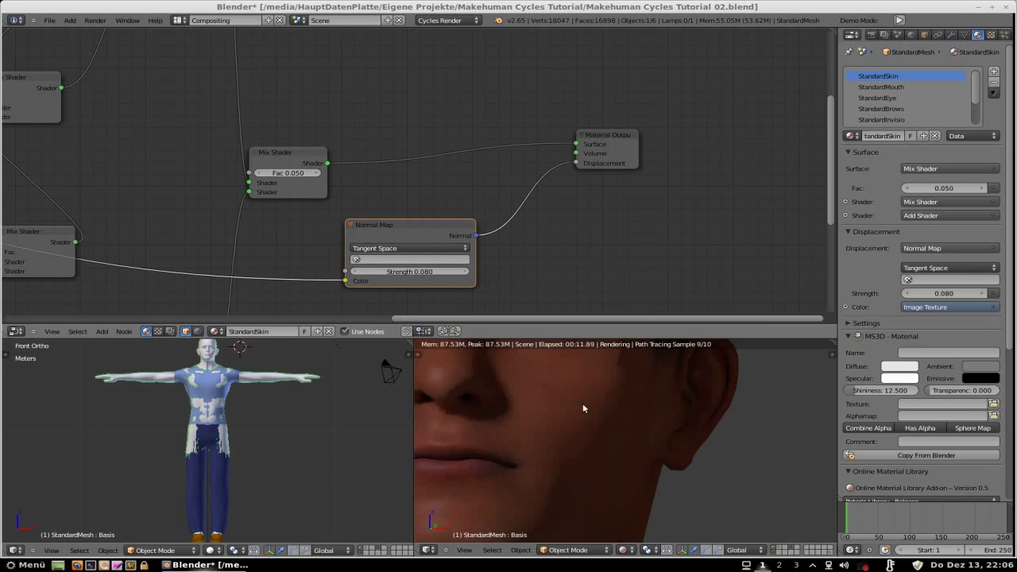
key("ctrl+Up")
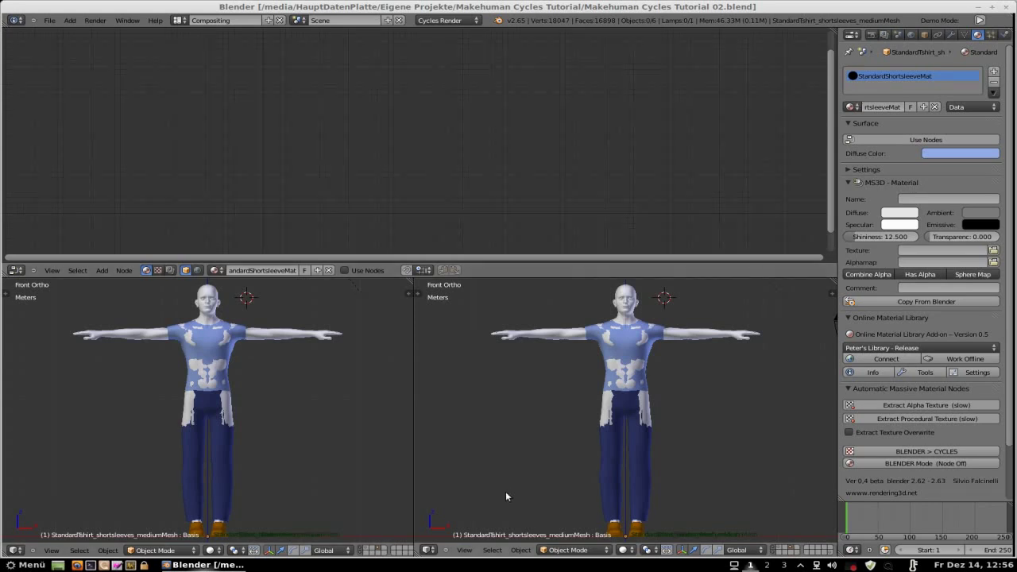
Switch the second 3D view to Rendered shading and enable nodes for the T-shirt's StandardShortsleeveMat material.
left_click(624, 550)
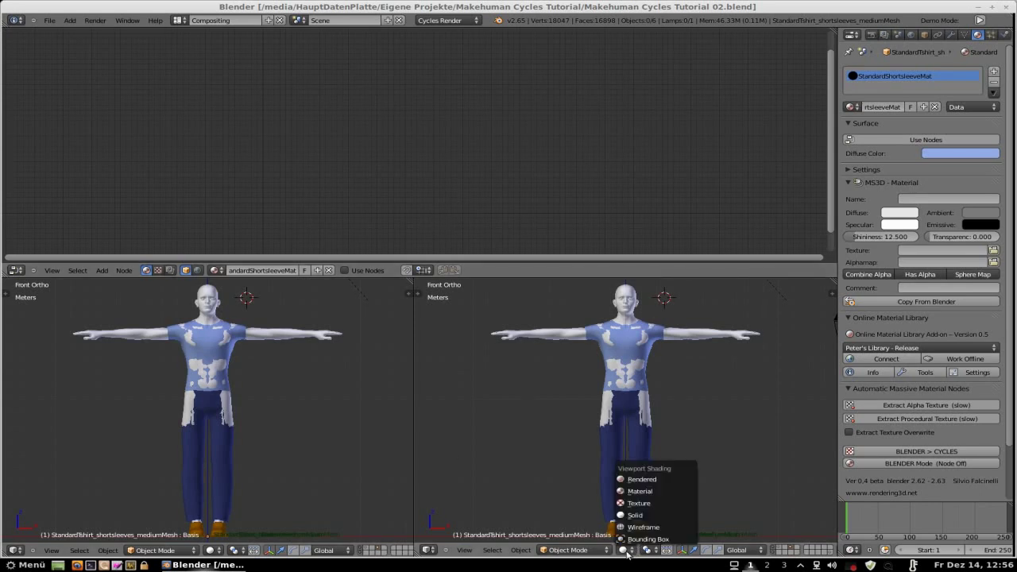
left_click(636, 480)
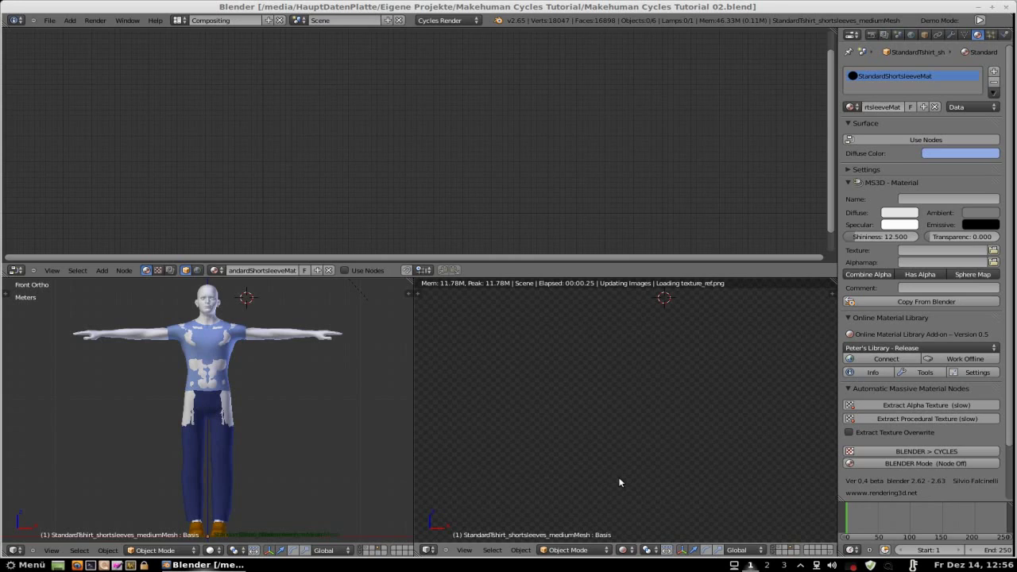
right_click(204, 350)
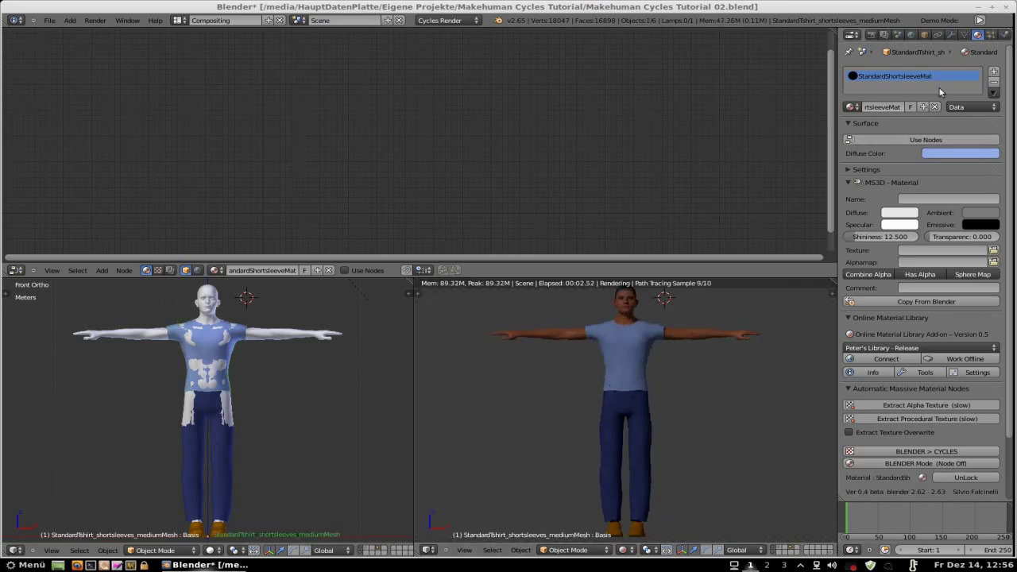
left_click(934, 140)
Assign an Image Texture to the T-shirt's Diffuse BSDF color, mapped with the UV texture coordinates.
left_click(994, 159)
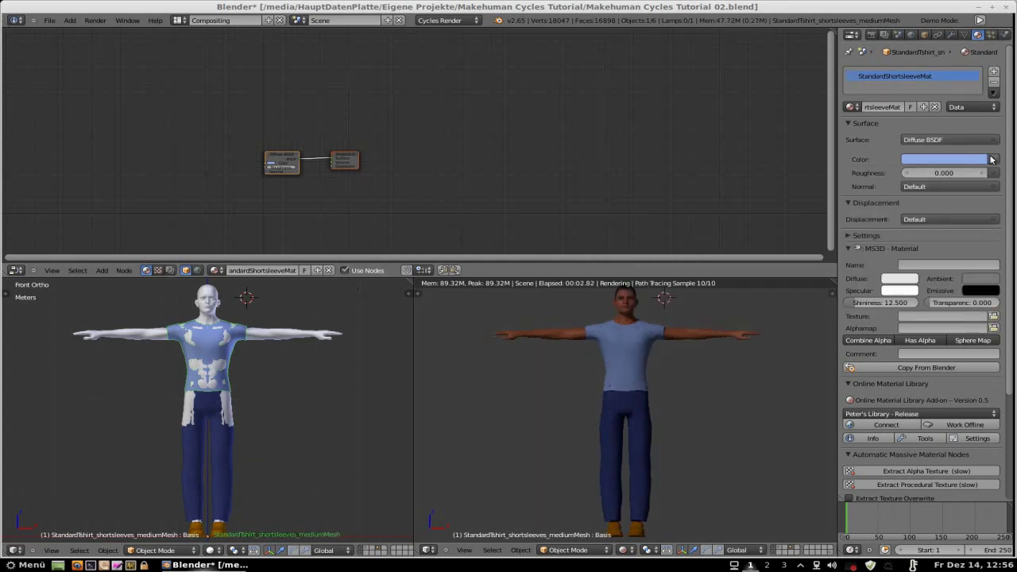
left_click(992, 160)
left_click(793, 185)
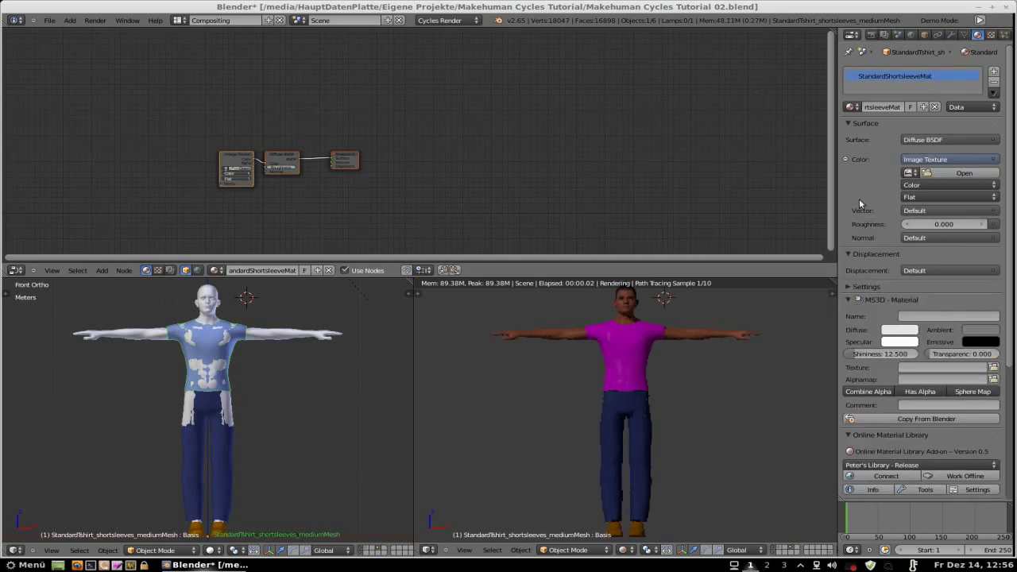
left_click(957, 210)
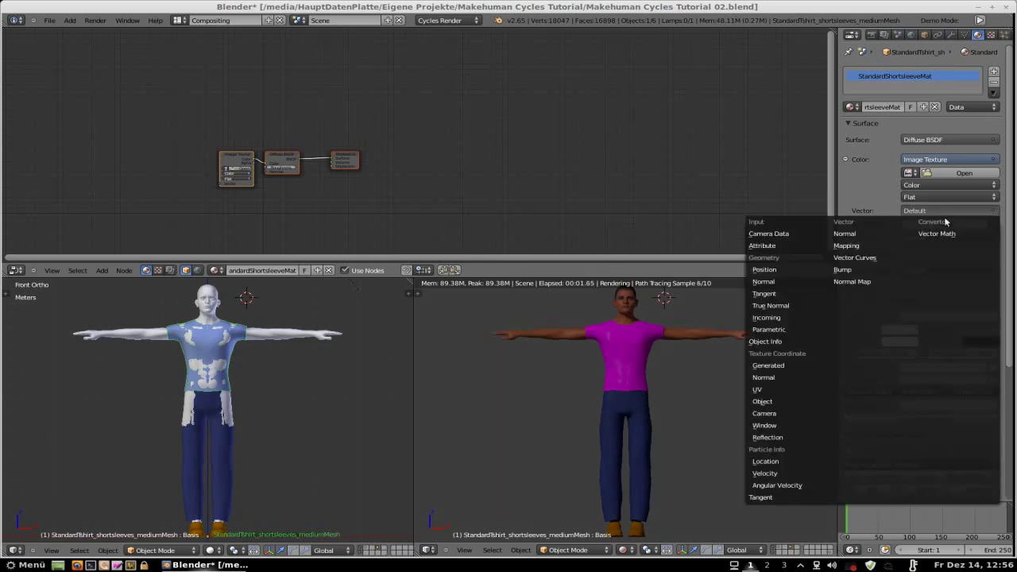
left_click(785, 390)
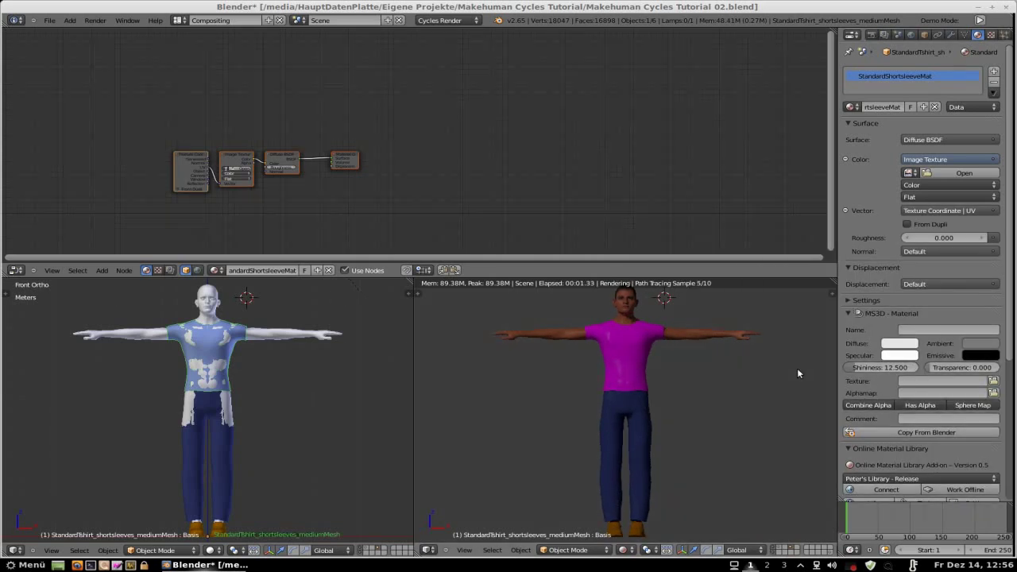
Load tshirt_shortsleeves_medium_texture.png from the Makehuman Cycles Tutorial textures folder into the T-shirt's Image Texture node.
key("Home")
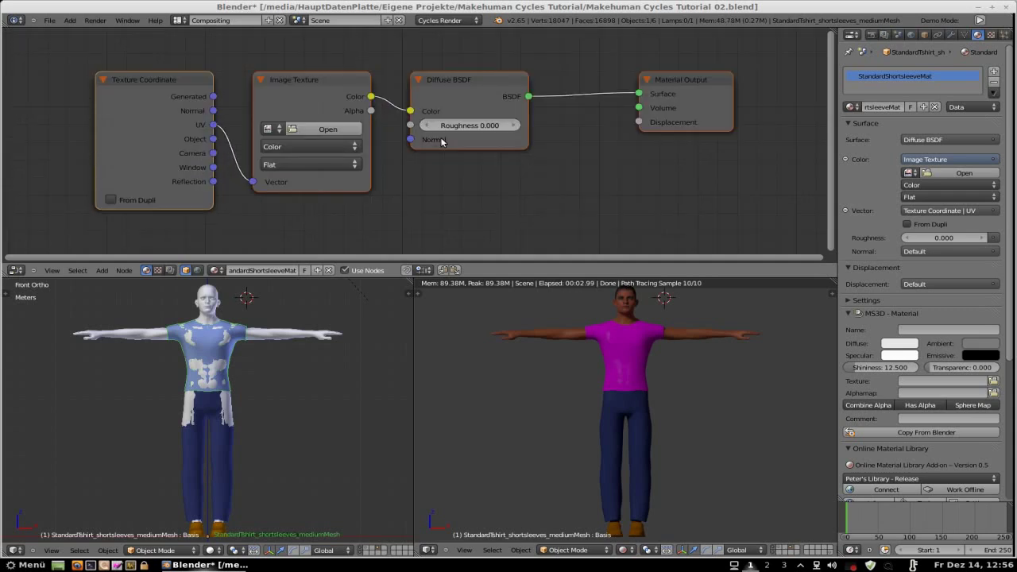
scroll(442, 141, "down", 2)
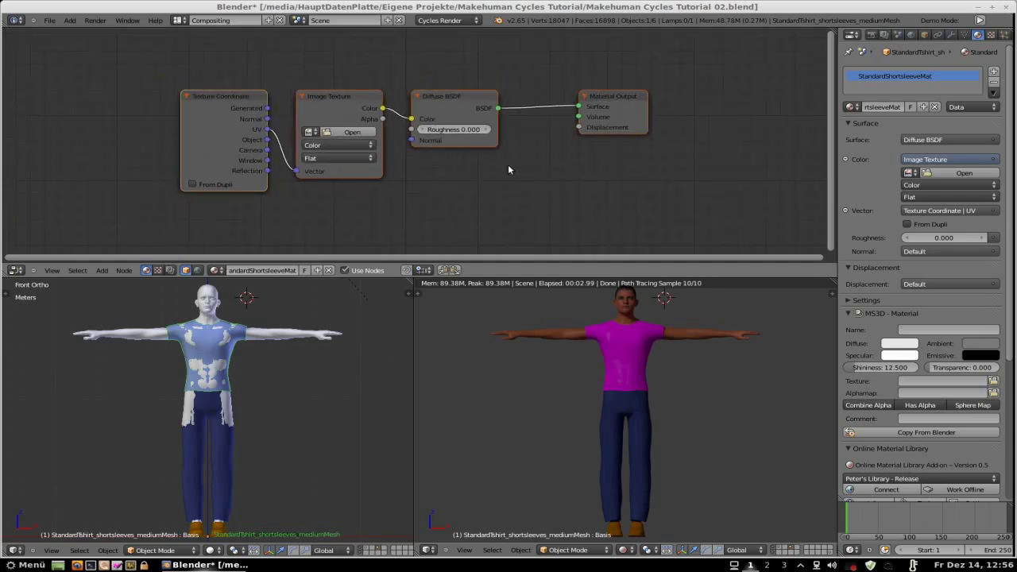
middle_click_drag(523, 167, 516, 129)
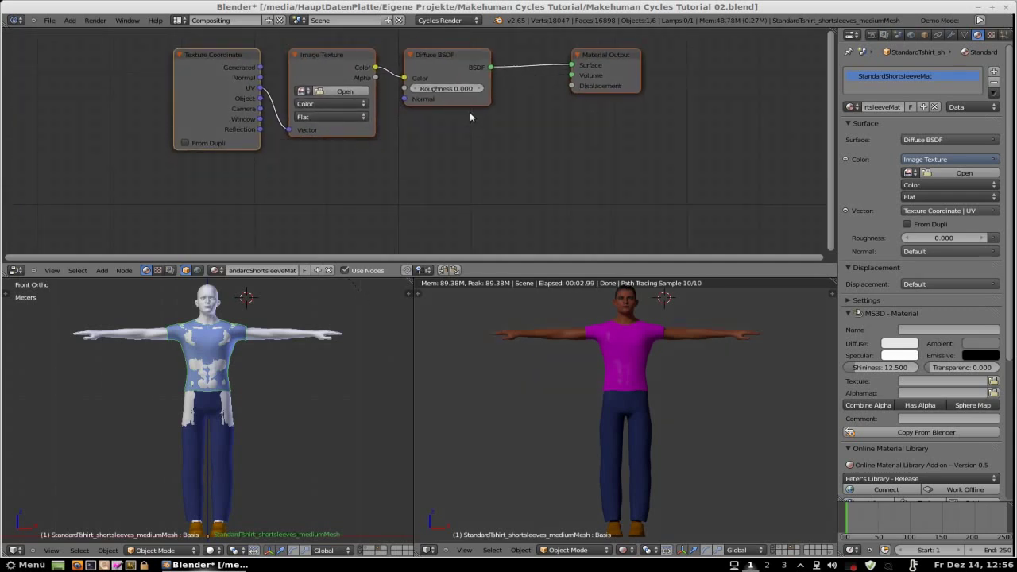
left_click(346, 91)
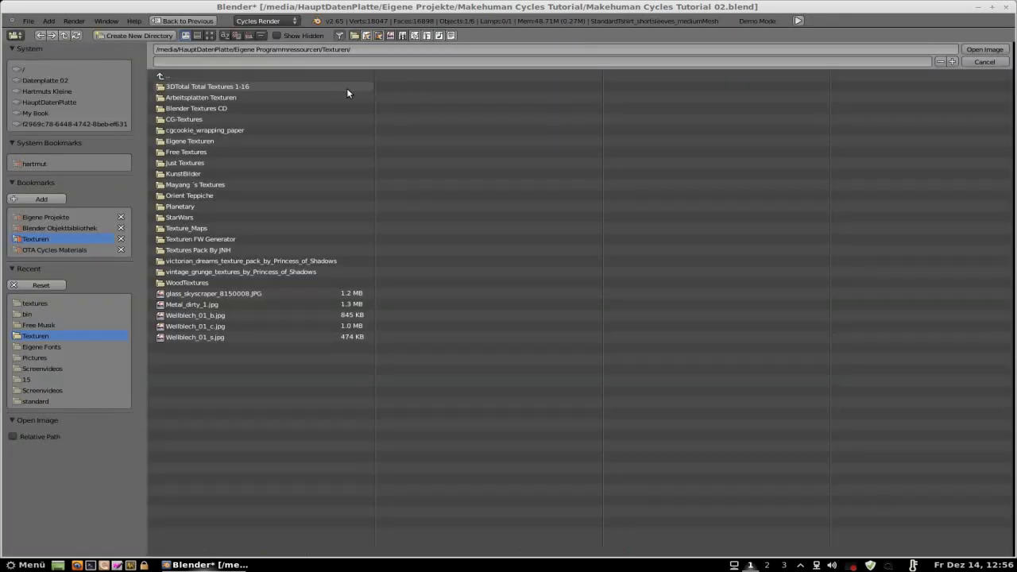
left_click(39, 217)
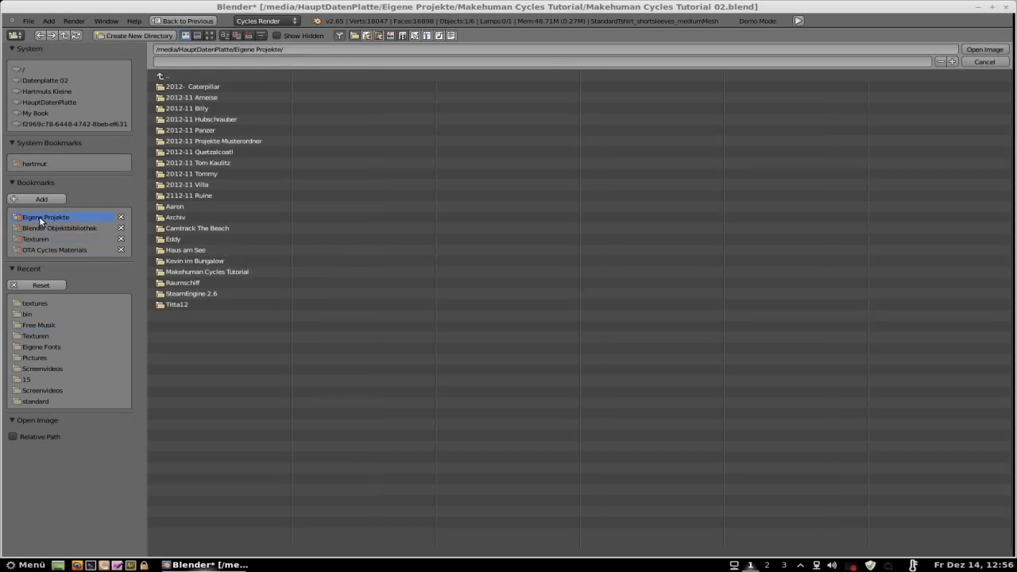
left_click(207, 272)
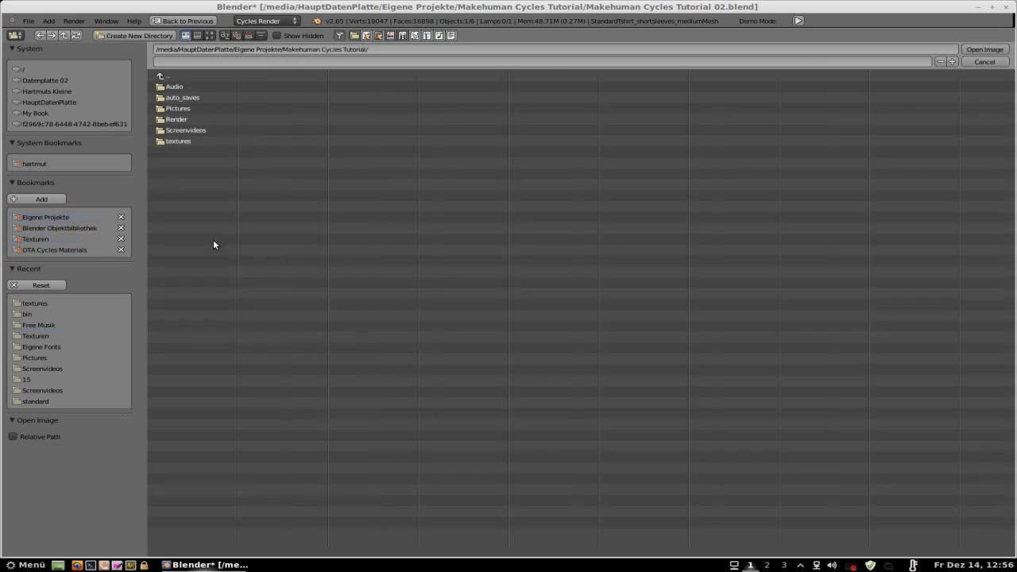
left_click(186, 140)
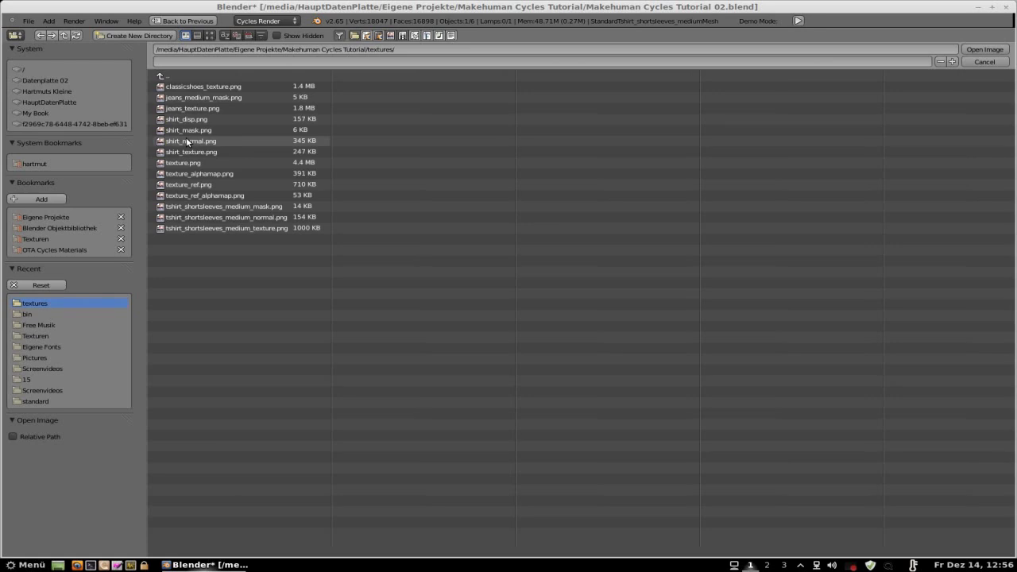
left_click(209, 35)
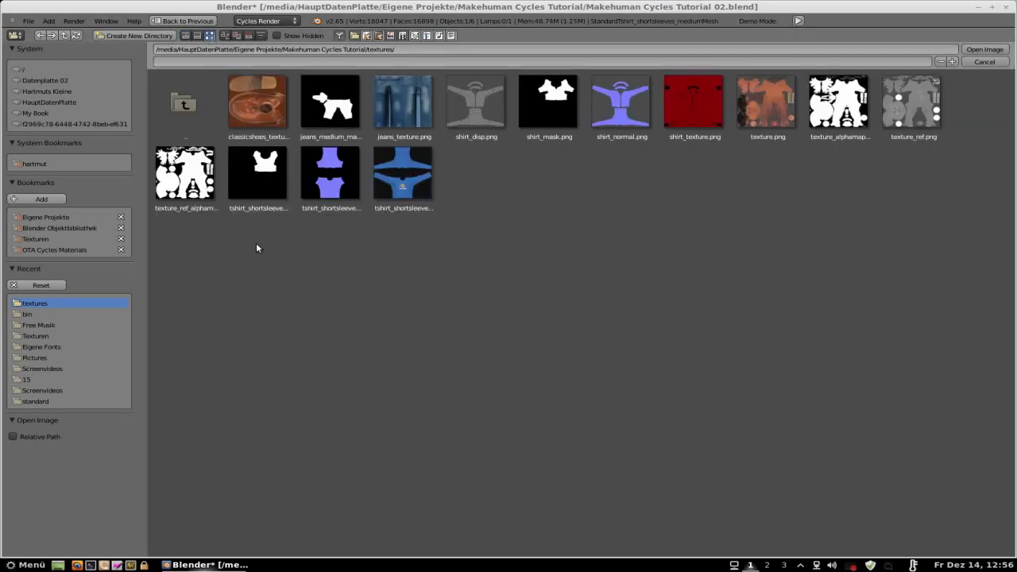
left_click(400, 186)
double_click(398, 184)
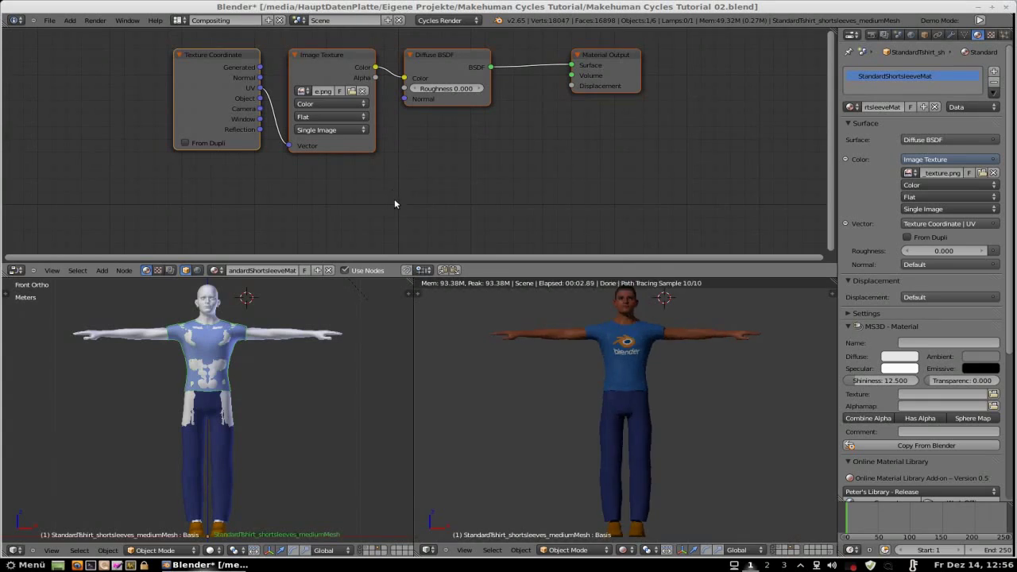
Duplicate the Image Texture node below the original and place a color Mix node beside the copy.
left_click(318, 58)
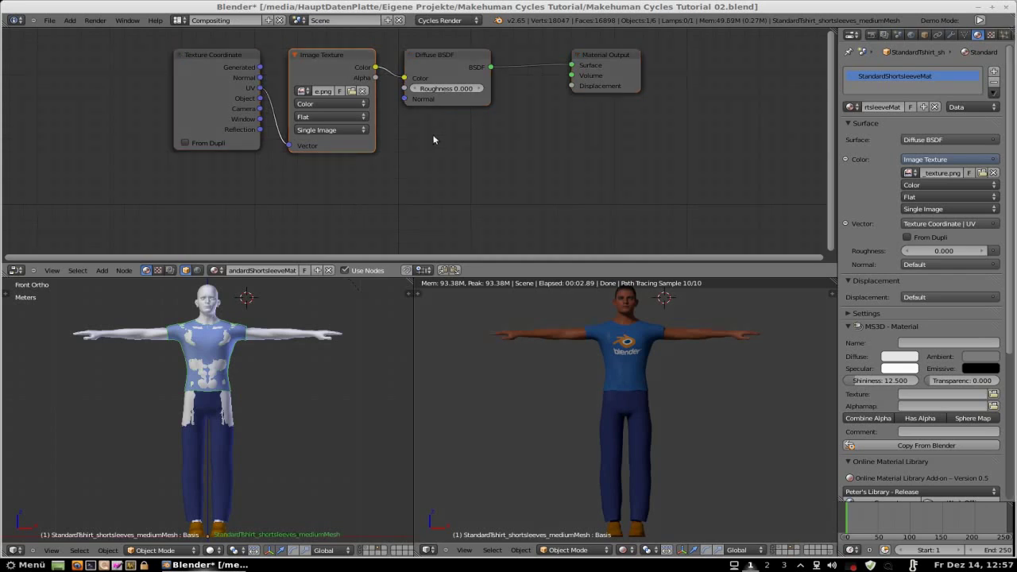
key("shift+d")
left_click(443, 179)
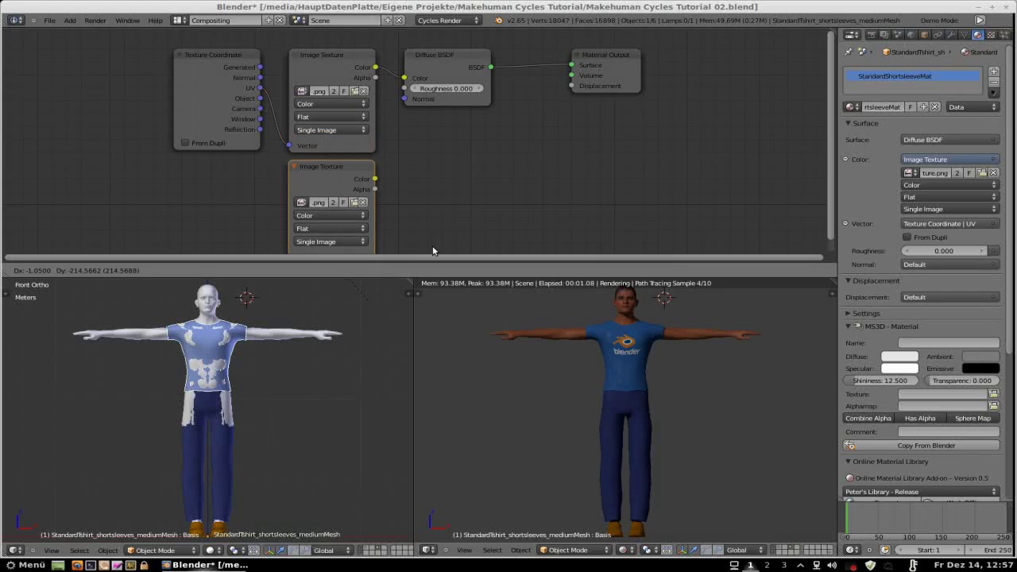
key("shift+a")
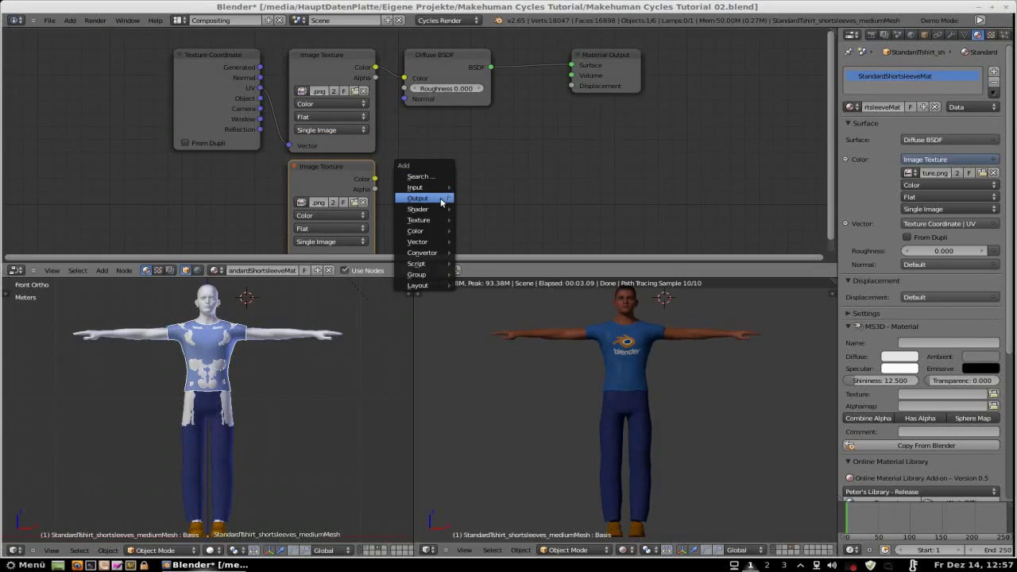
mouse_move(437, 231)
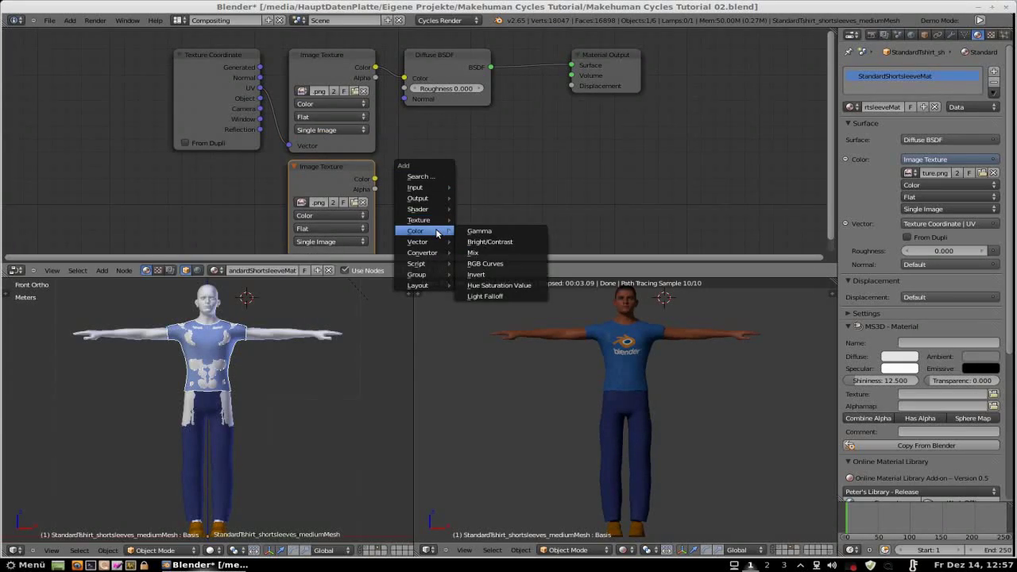
left_click(483, 253)
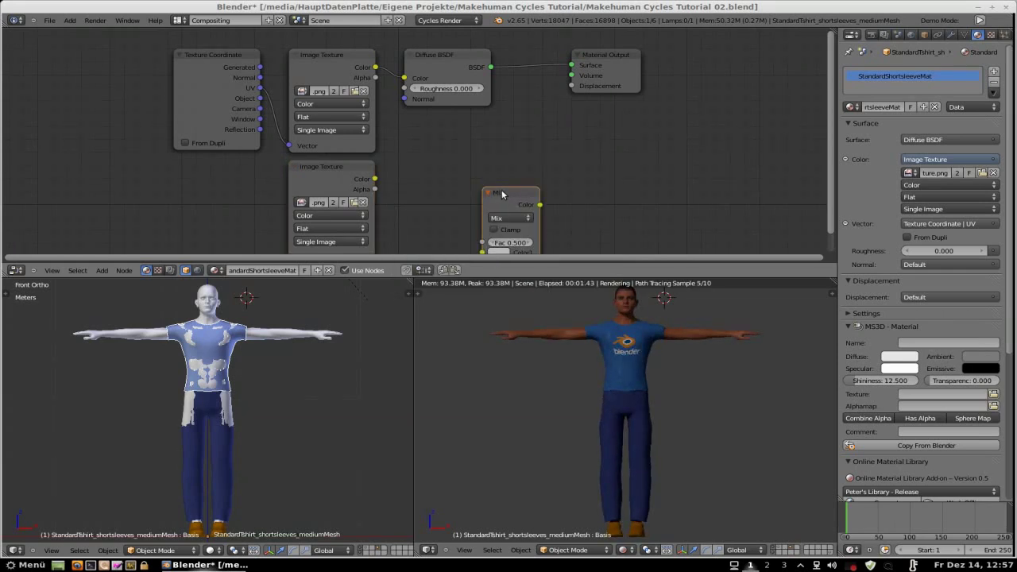
left_click(502, 167)
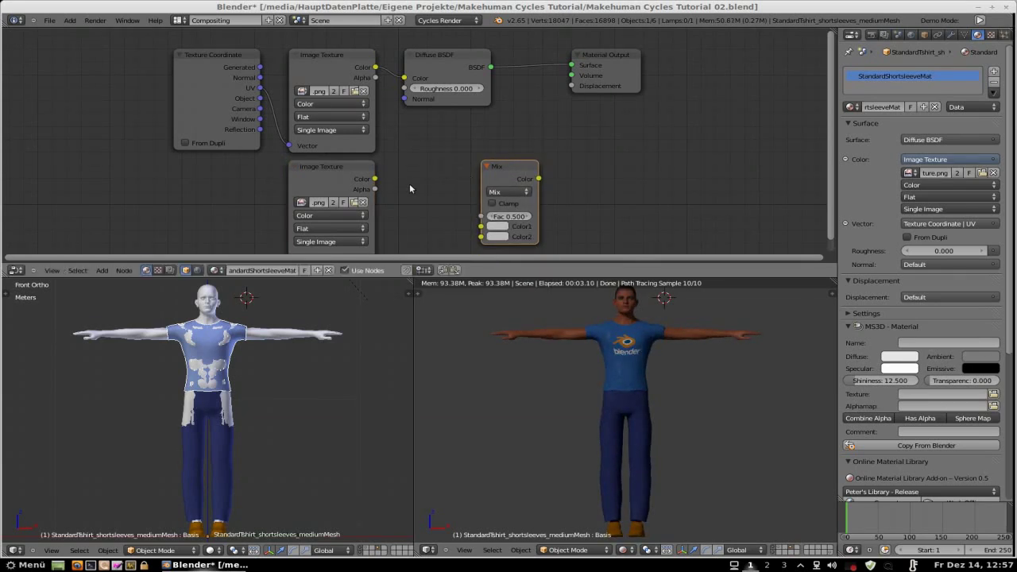
Load tshirt_shortsleeves_medium_normal.png into the duplicated Image Texture node.
left_click(354, 203)
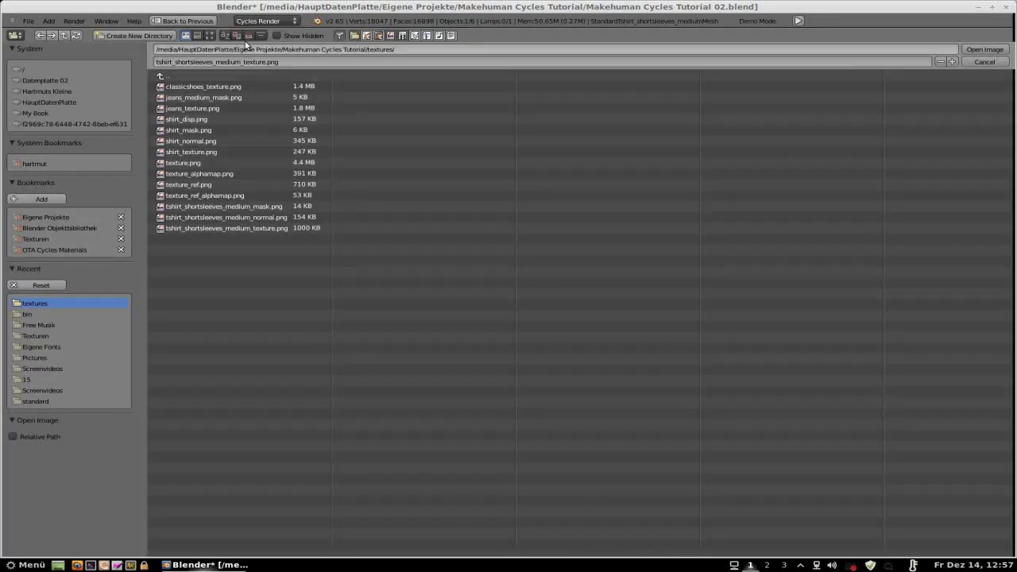
left_click(209, 36)
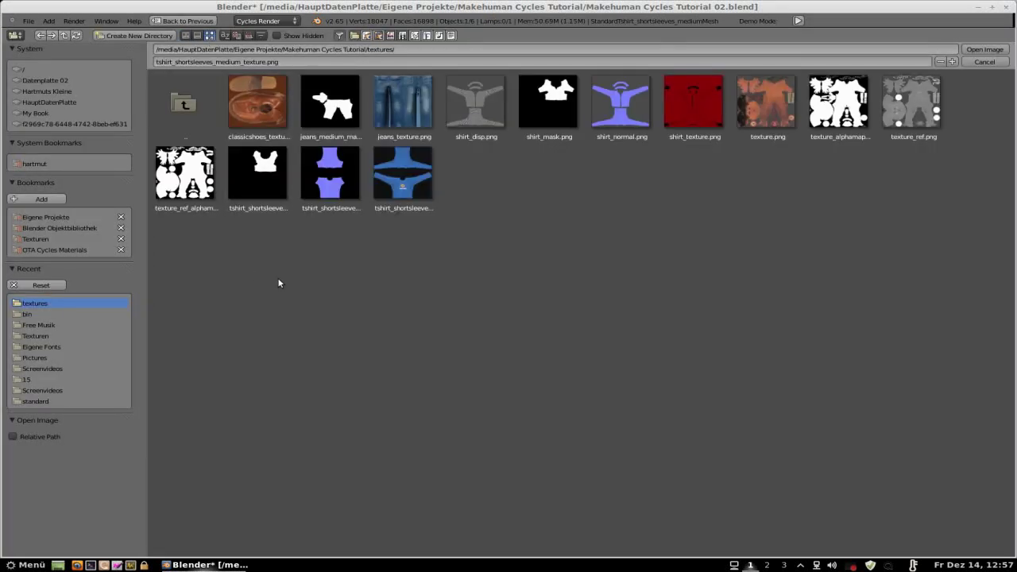
left_click(325, 175)
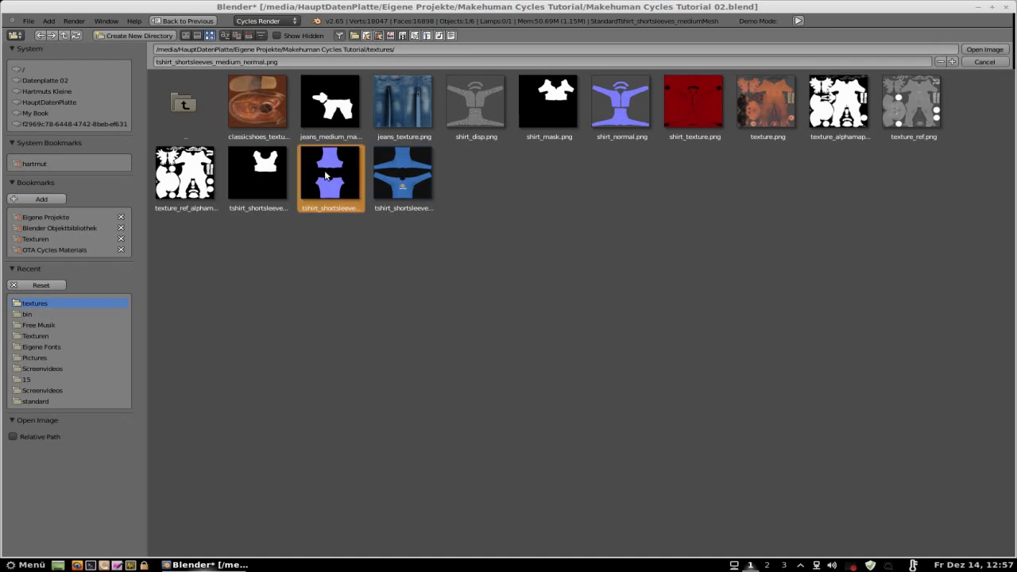
double_click(325, 175)
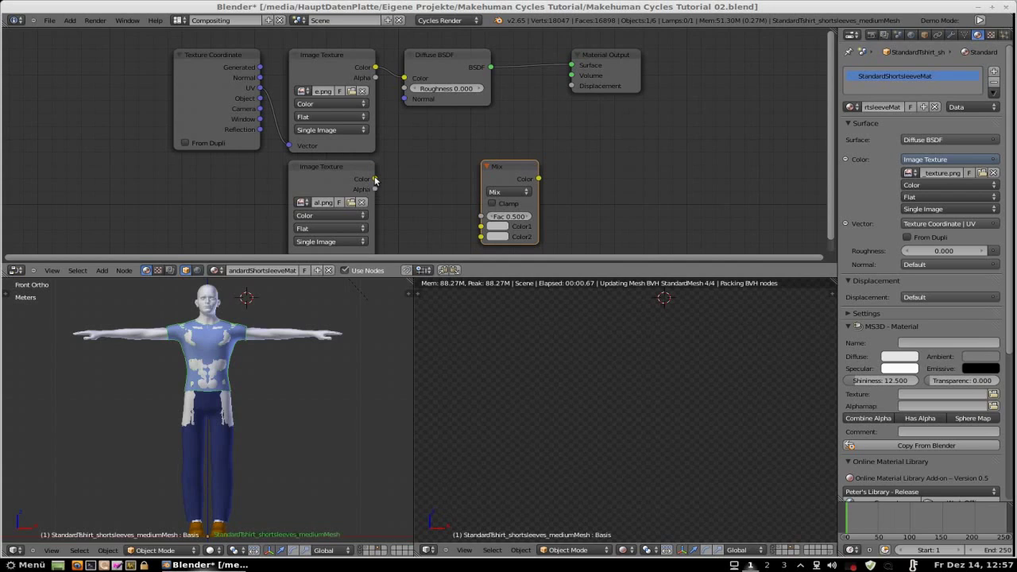
Route the normal image, mapped with UV coordinates, through the Mix node's Color1 into the Material Output's Displacement.
left_click_drag(375, 179, 481, 227)
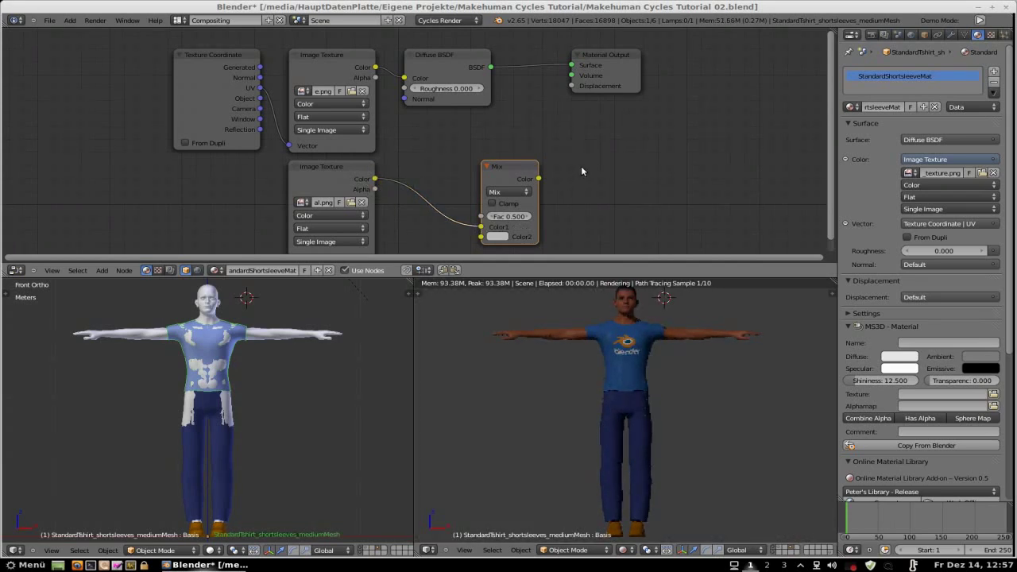
left_click_drag(539, 178, 572, 86)
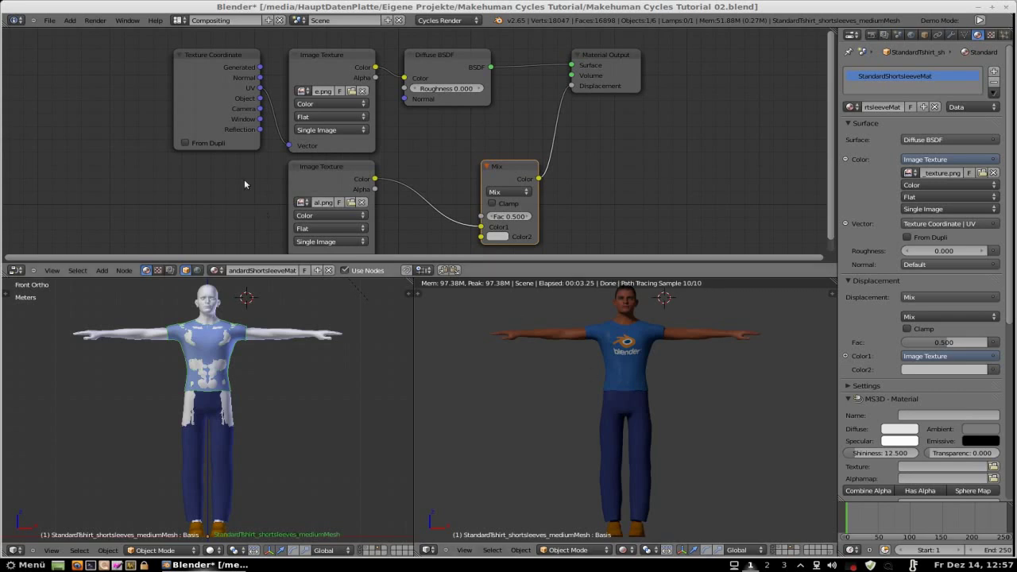
left_click_drag(260, 88, 289, 253)
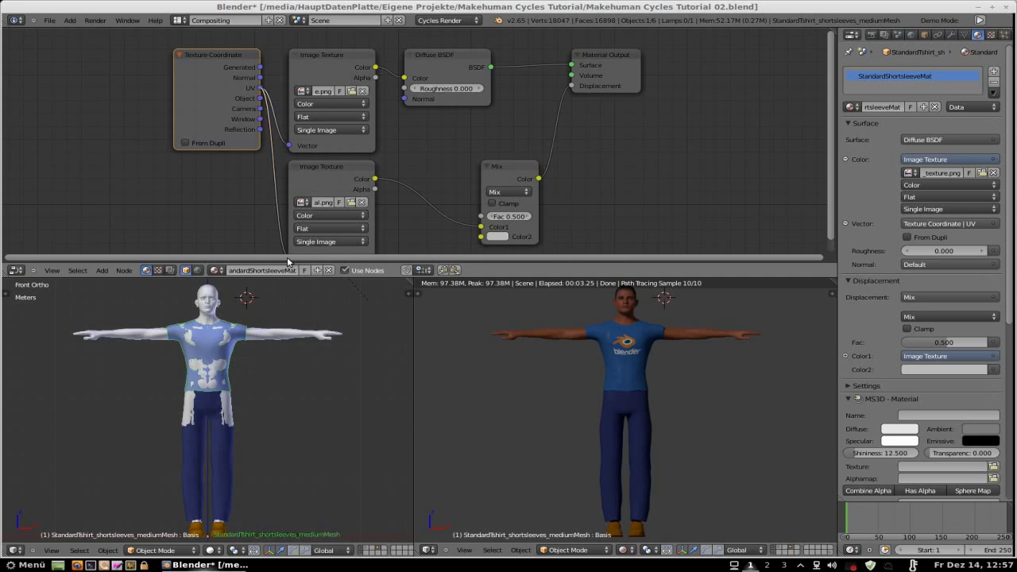
scroll(297, 213, "down", 1)
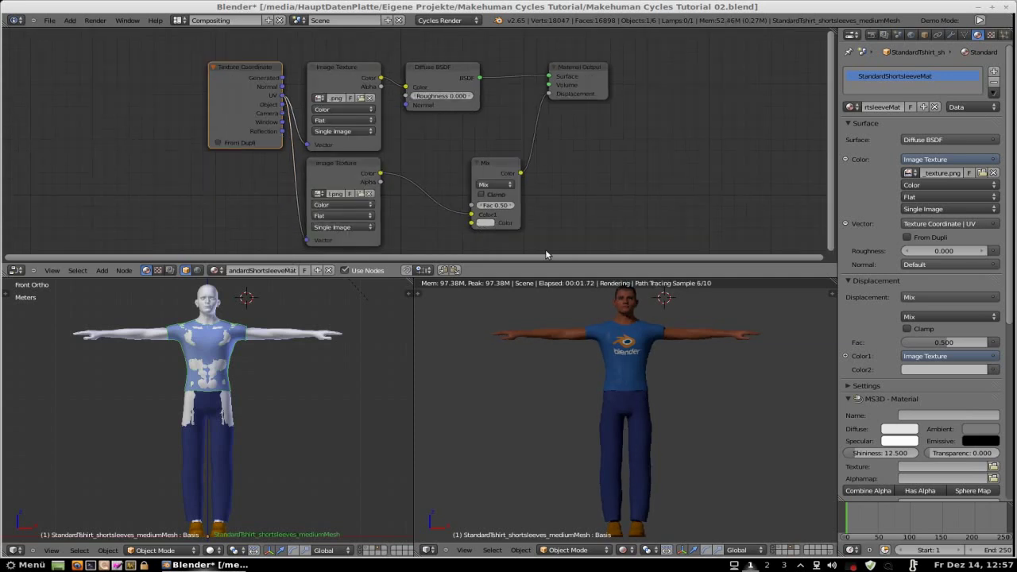
Examine the T-shirt's fabric relief around the chest logo and sleeve in the rendered view.
scroll(621, 369, "up", 3)
scroll(621, 369, "up", 3)
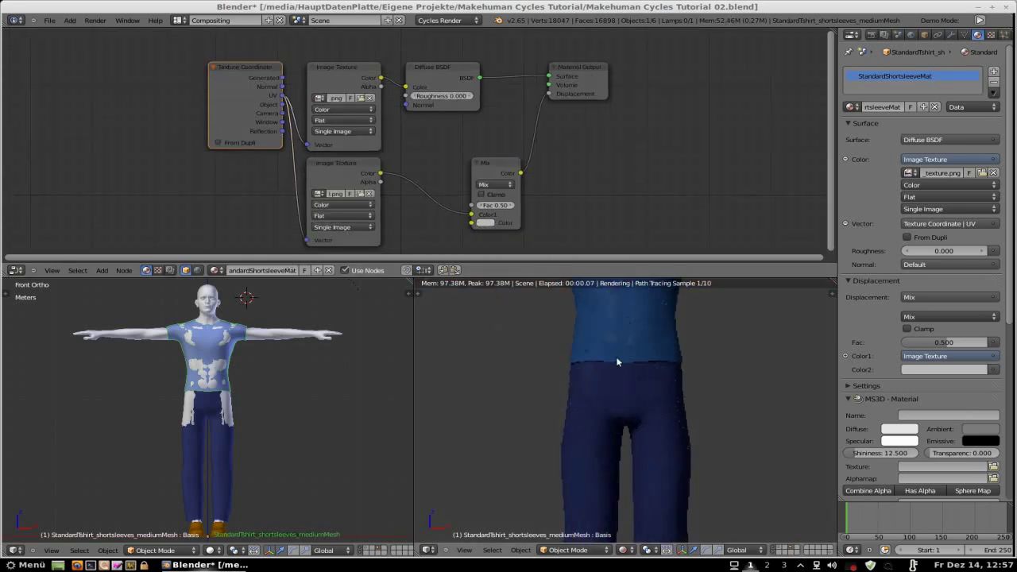
scroll(586, 415, "up", 1)
scroll(585, 415, "down", 2)
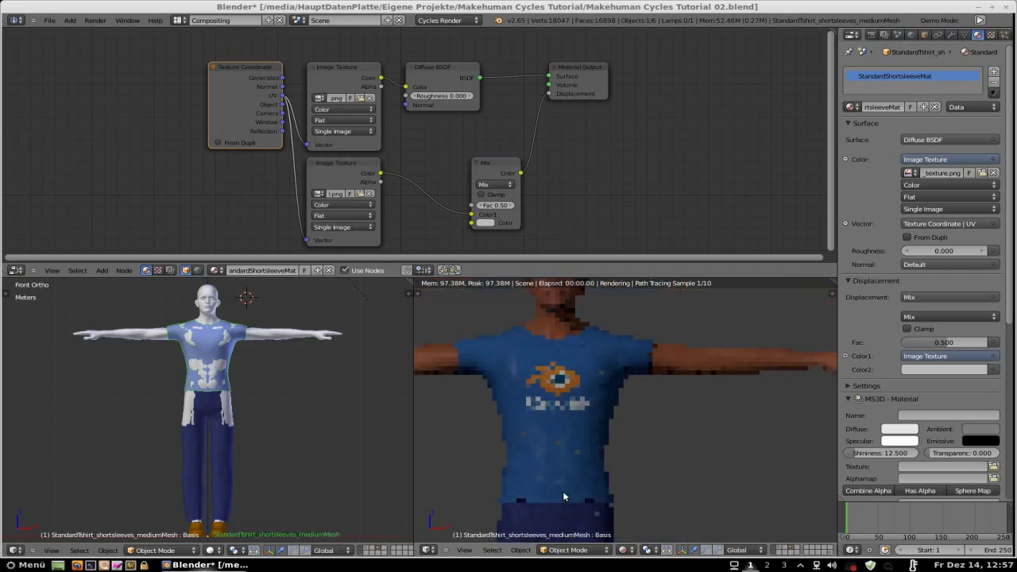
scroll(597, 428, "up", 4)
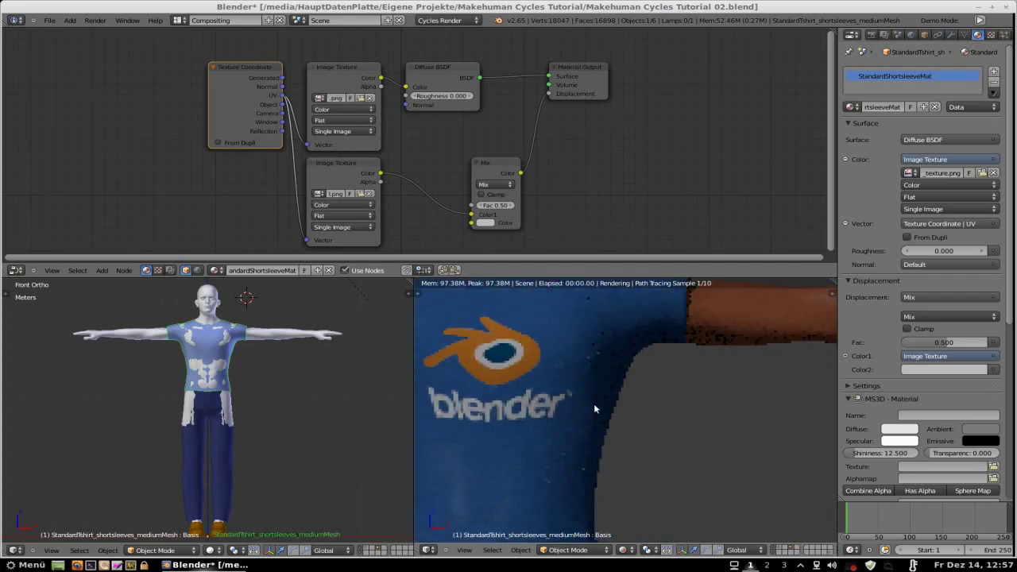
middle_click_drag(587, 442, 600, 511, "shift")
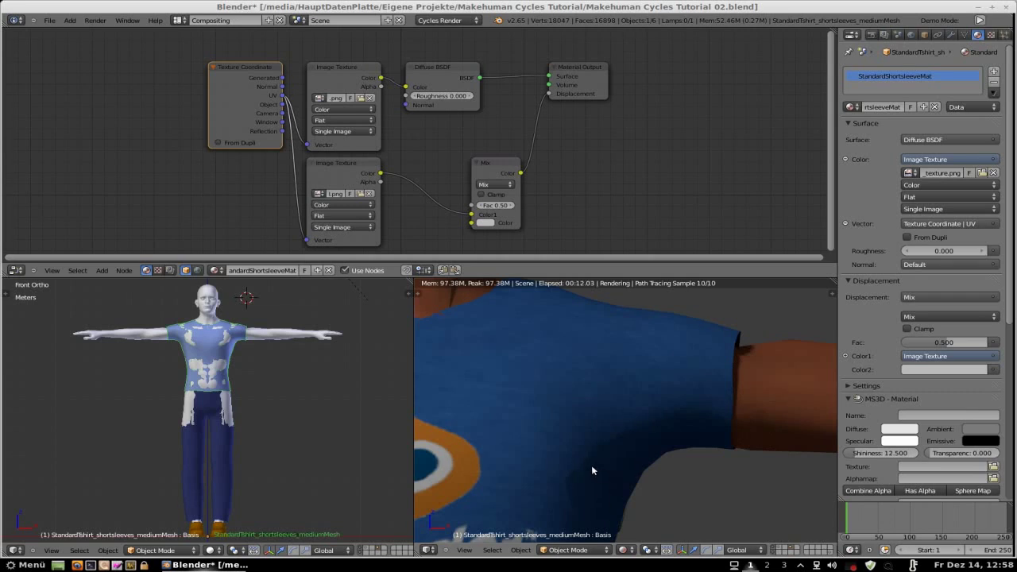
middle_click_drag(591, 464, 580, 457)
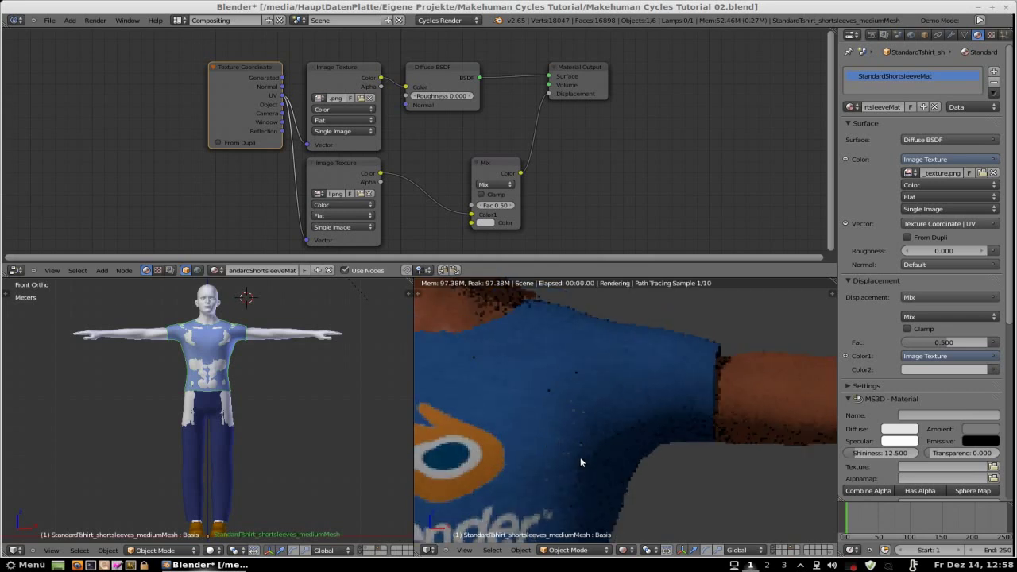
scroll(580, 457, "down", 8)
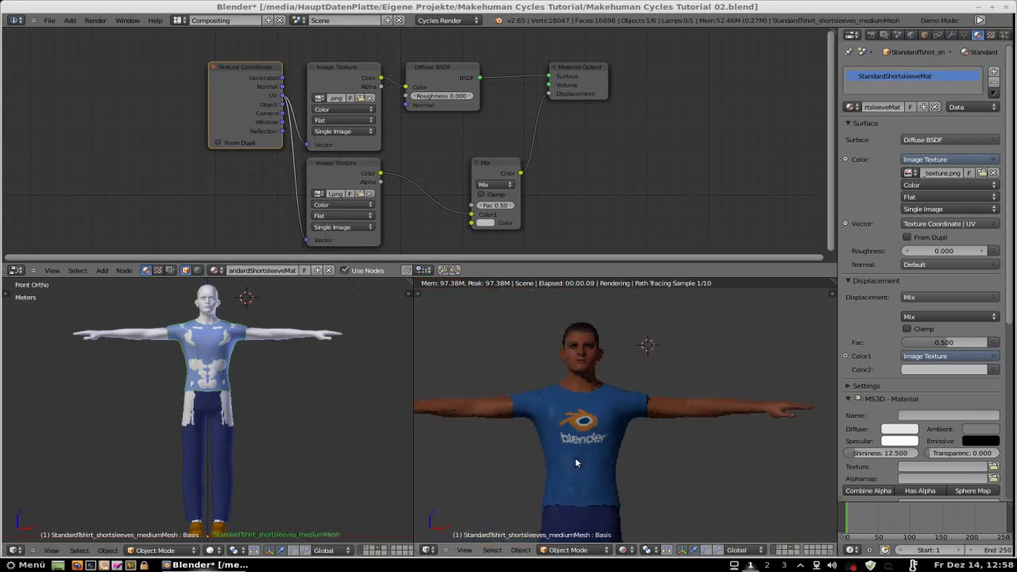
scroll(577, 463, "down", 4)
Add a Glossy BSDF node below the color Mix node in the T-shirt material.
scroll(527, 199, "down", 2)
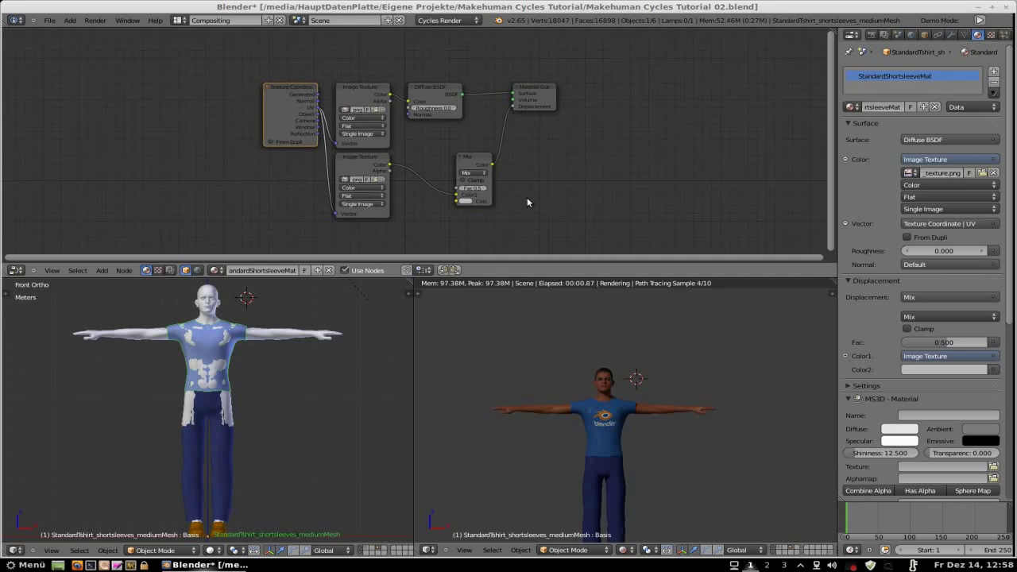
scroll(386, 227, "down", 2)
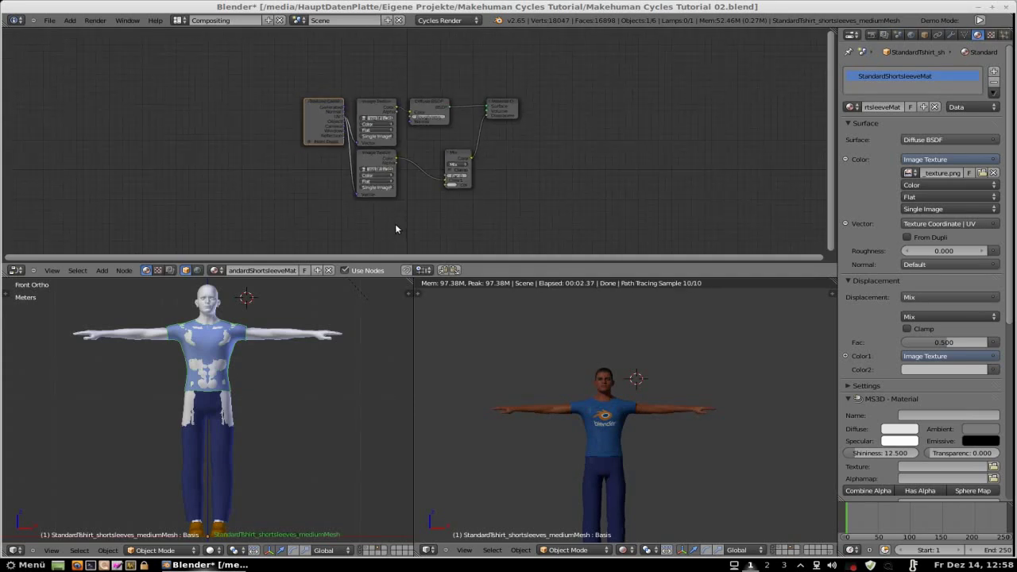
key("shift+a")
mouse_move(396, 226)
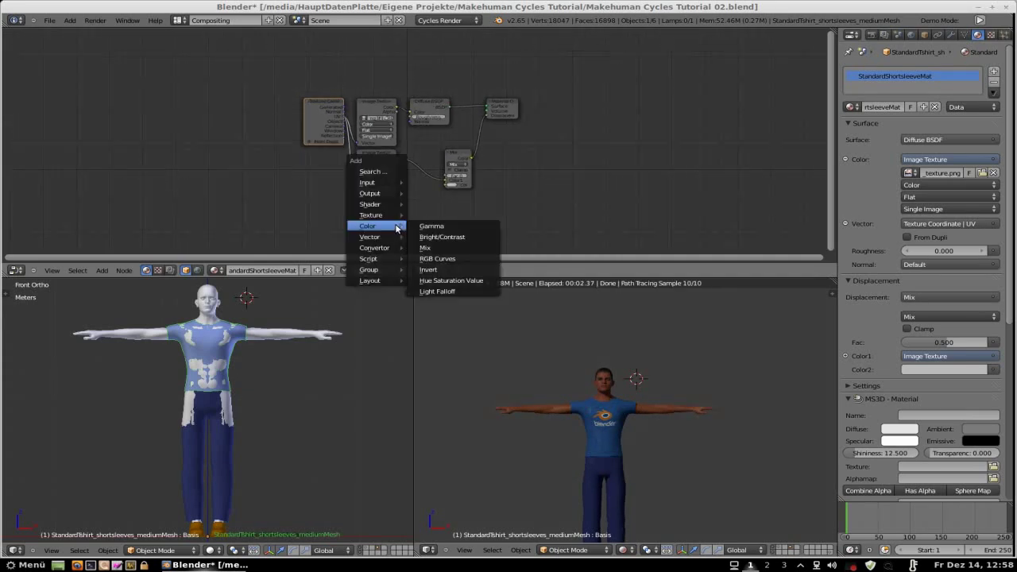
mouse_move(397, 205)
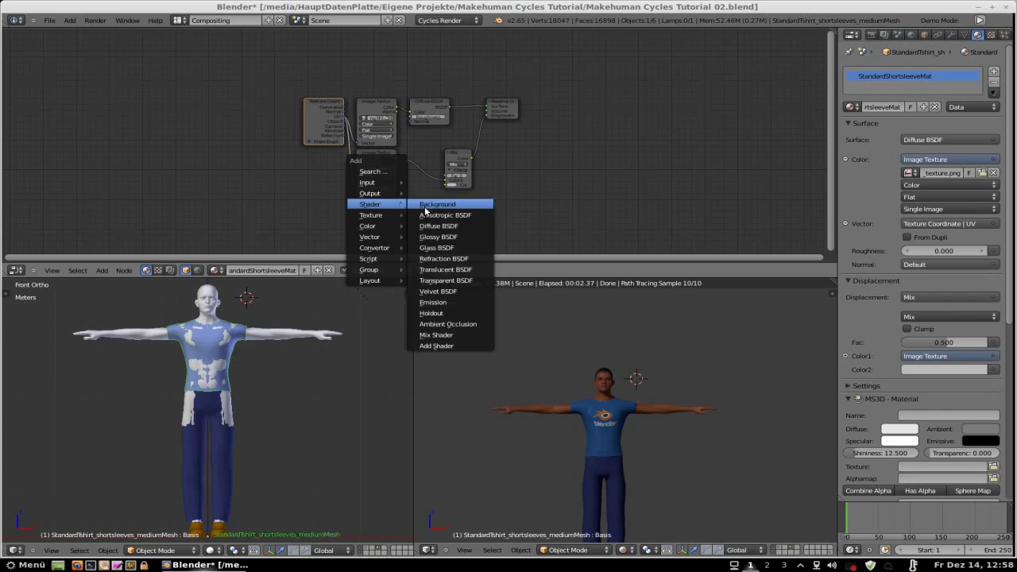
left_click(458, 237)
left_click(480, 218)
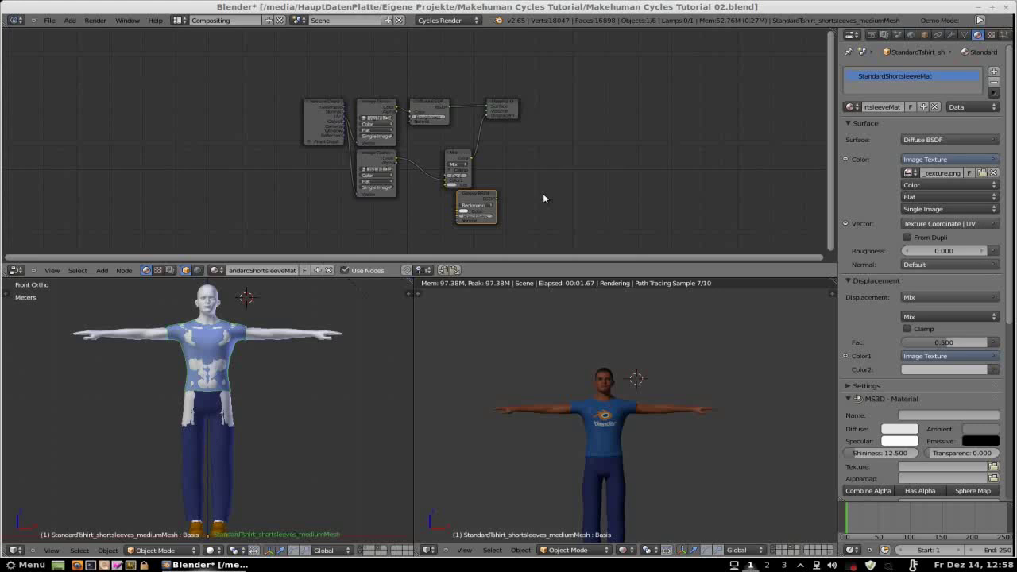
Add a Mix Shader node beside the color Mix node in the T-shirt material.
key("shift+a")
mouse_move(545, 197)
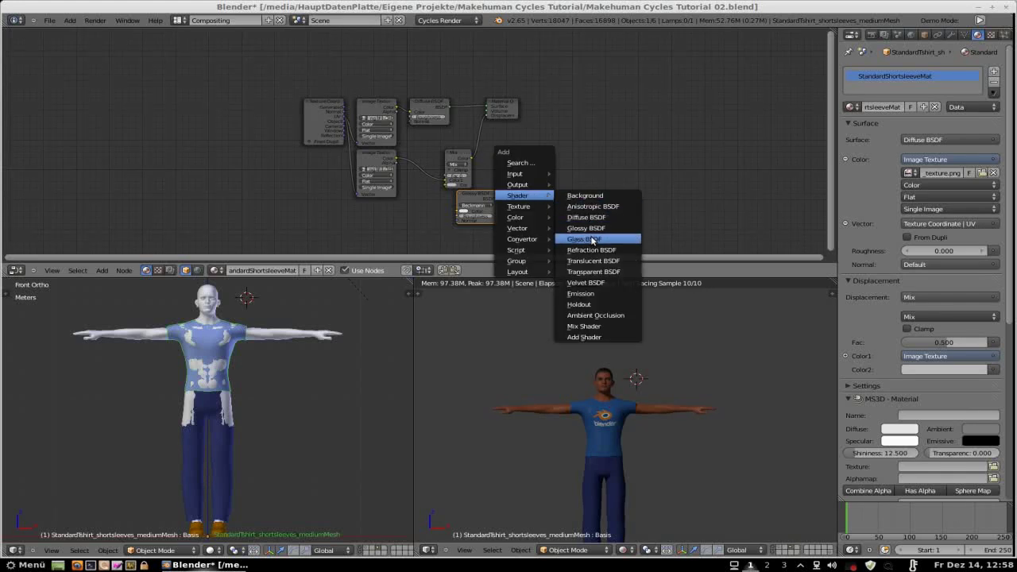
left_click(586, 326)
scroll(560, 215, "down", 3)
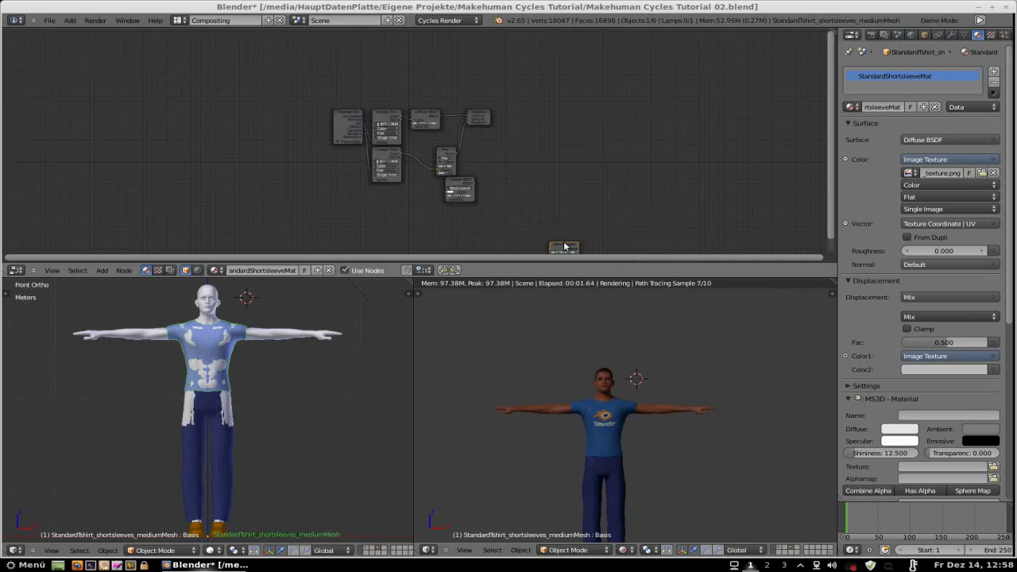
scroll(508, 170, "up", 3)
left_click(518, 187)
middle_click_drag(517, 186, 431, 157)
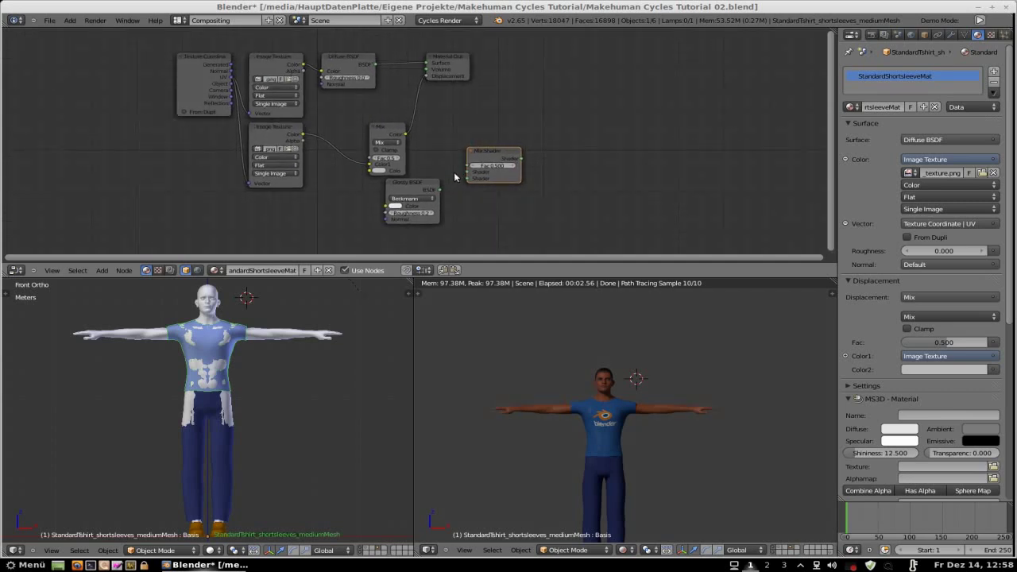
Rearrange the T-shirt nodes, moving Material Output farther out, the color Mix below the Mix Shader, and Glossy BSDF beside Diffuse BSDF.
left_click_drag(428, 185, 383, 203)
left_click(459, 61)
key("g")
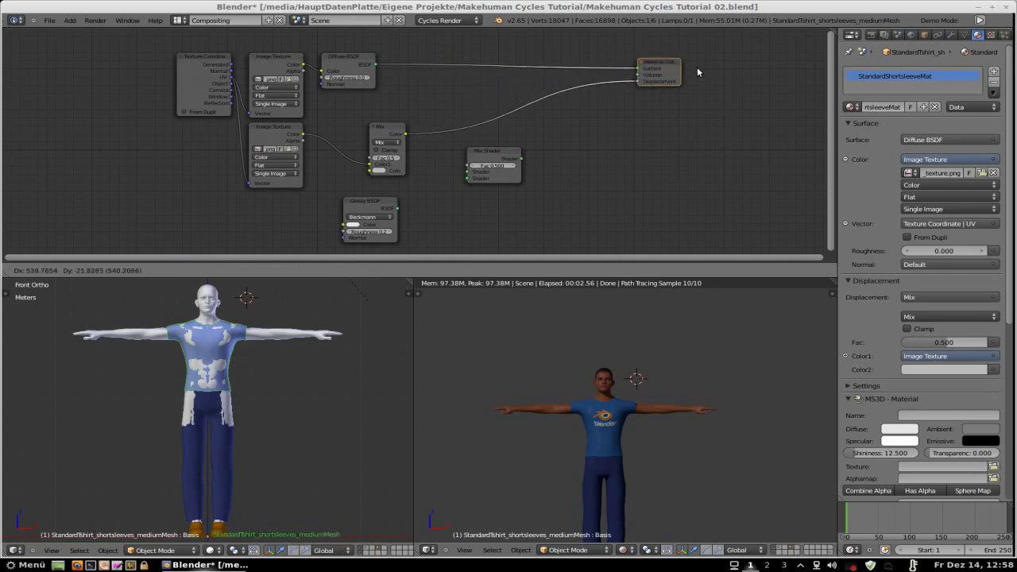
left_click(700, 72)
left_click(392, 132)
key("g")
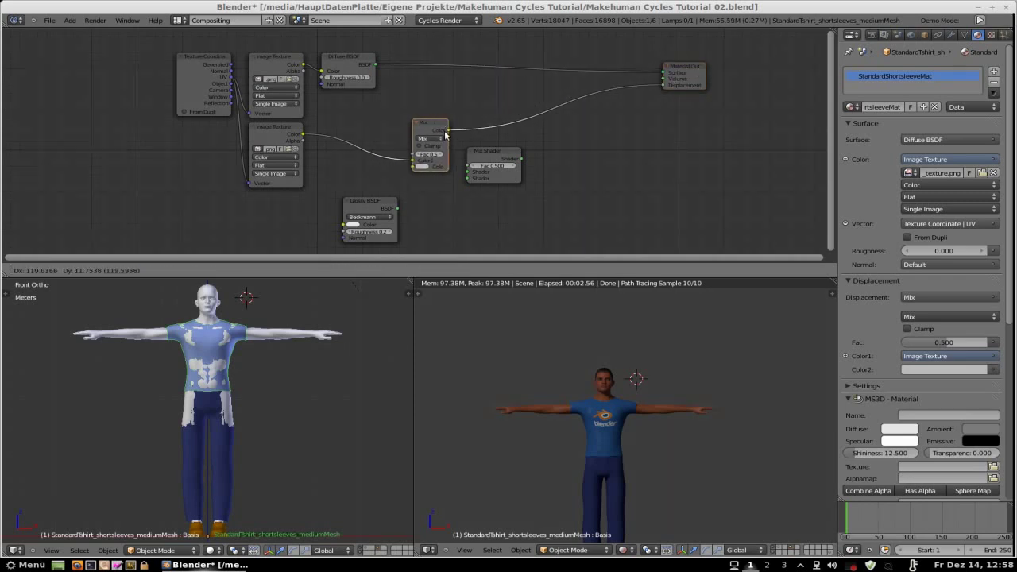
left_click(494, 205)
left_click(370, 208)
key("g")
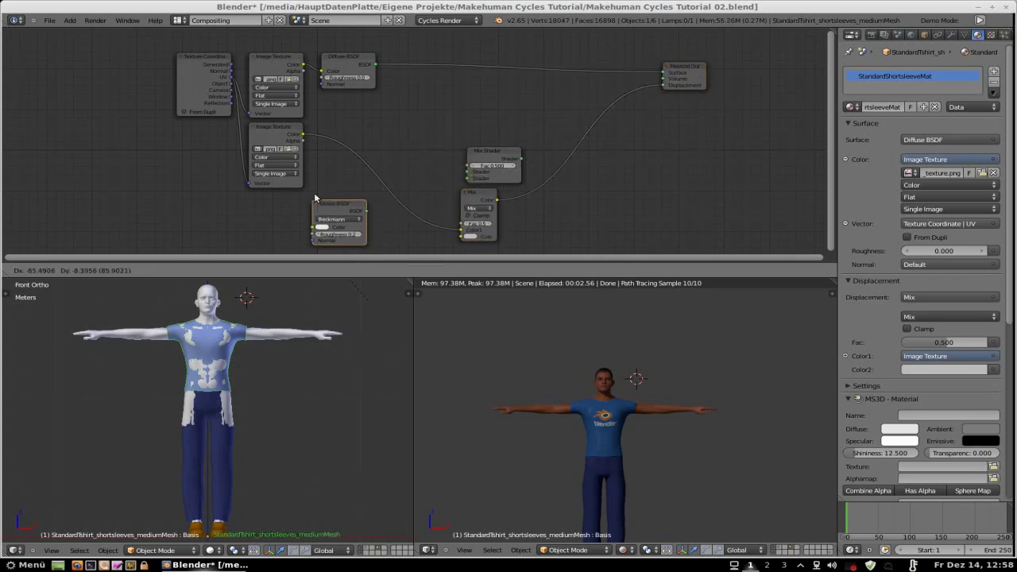
left_click(431, 93)
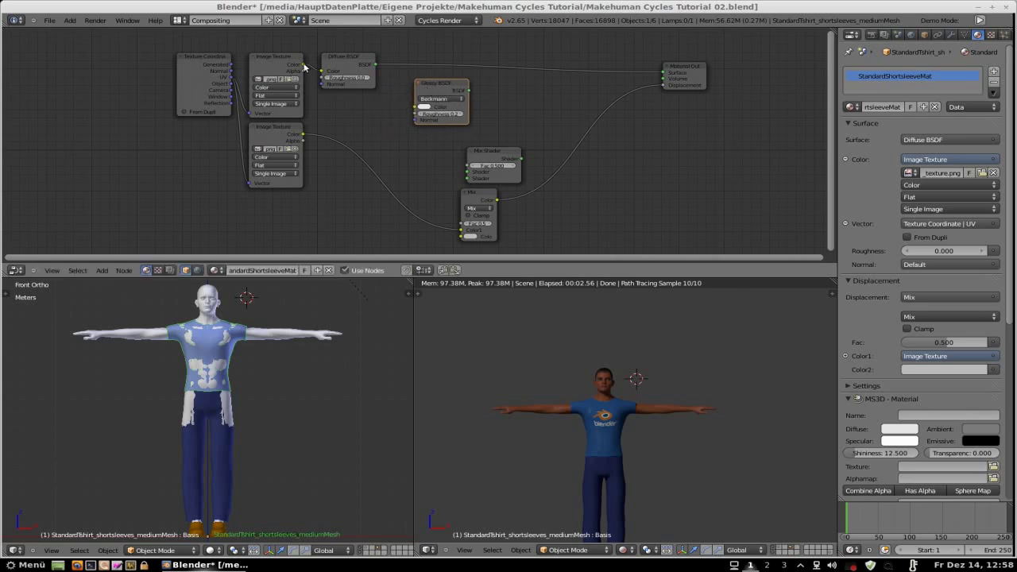
Feed the shirt texture's color into the Glossy BSDF and blend Diffuse and Glossy through the Mix Shader into the Material Output's Surface.
left_click_drag(302, 65, 418, 109)
left_click(491, 152)
key("g")
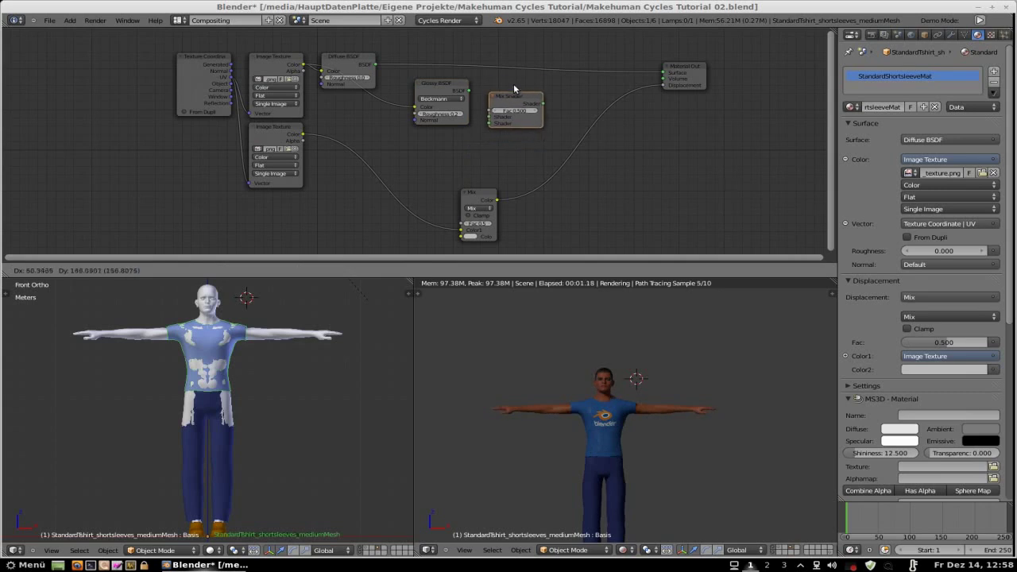
left_click(518, 92)
left_click_drag(467, 93, 492, 109)
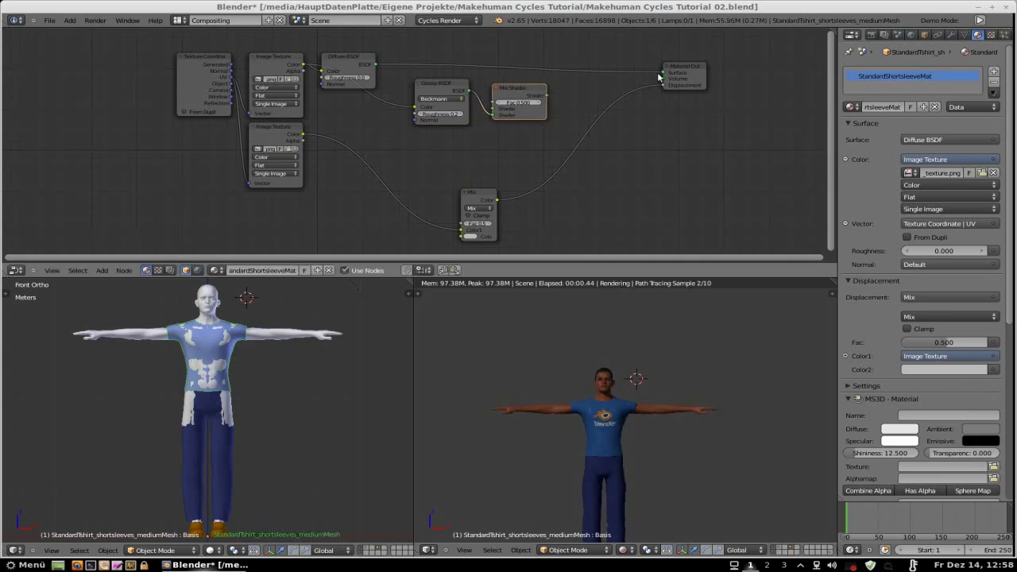
left_click_drag(662, 73, 494, 115)
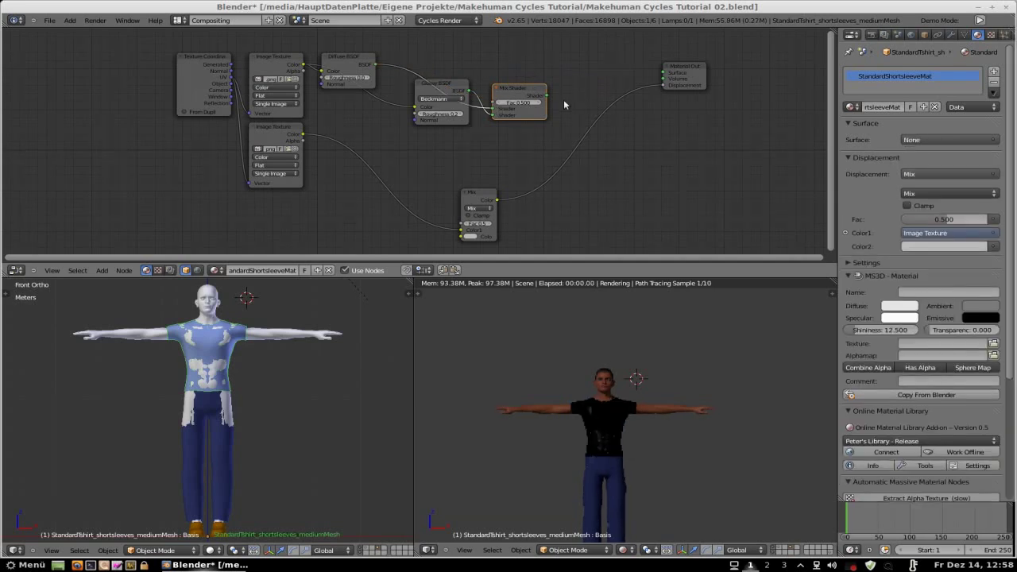
left_click_drag(548, 96, 664, 73)
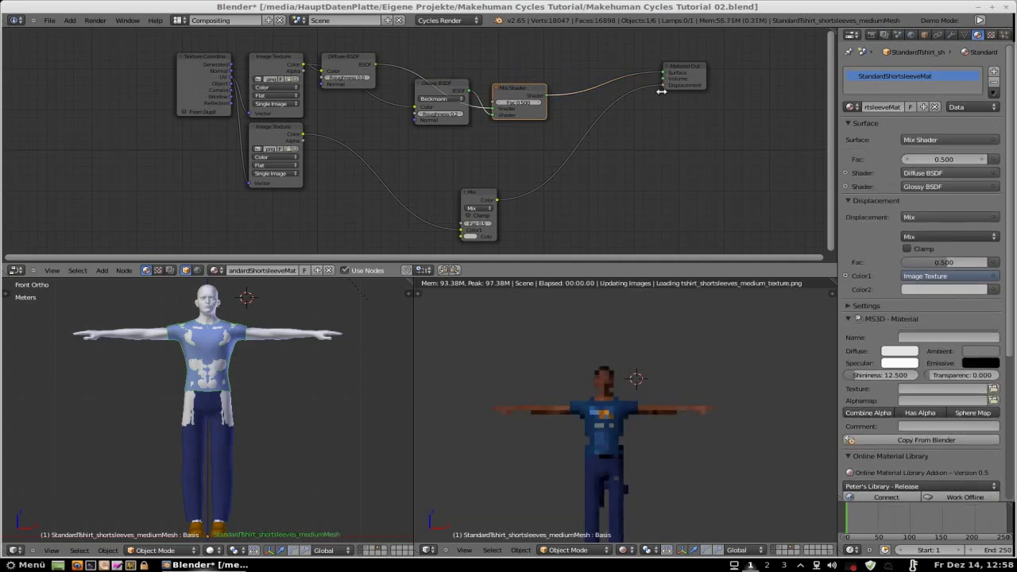
Try Mix Shader factors of 0.9 and 0.1 and inspect the T-shirt's gloss up close in the rendered view.
left_click(524, 104)
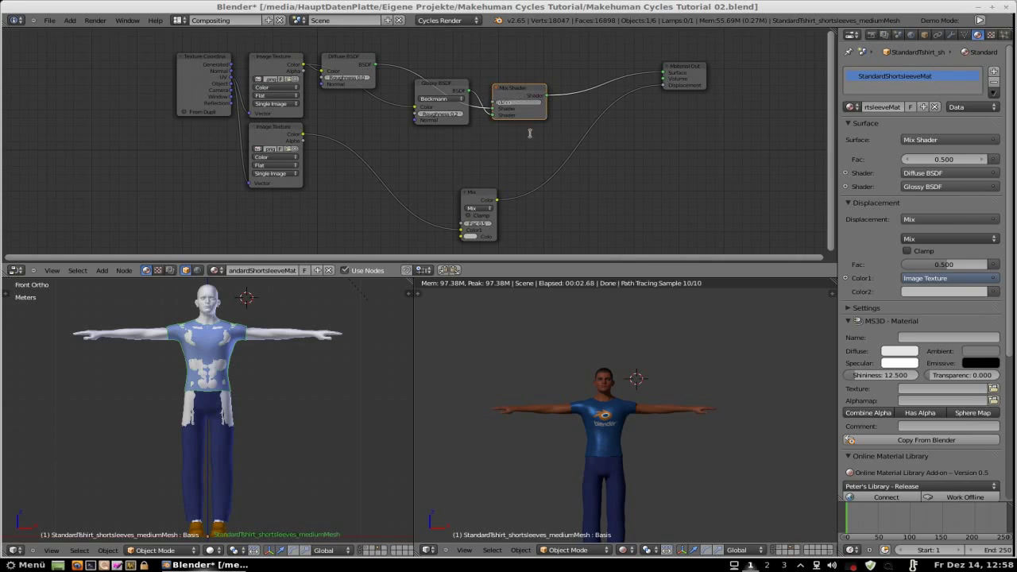
type("0.9")
key("Return")
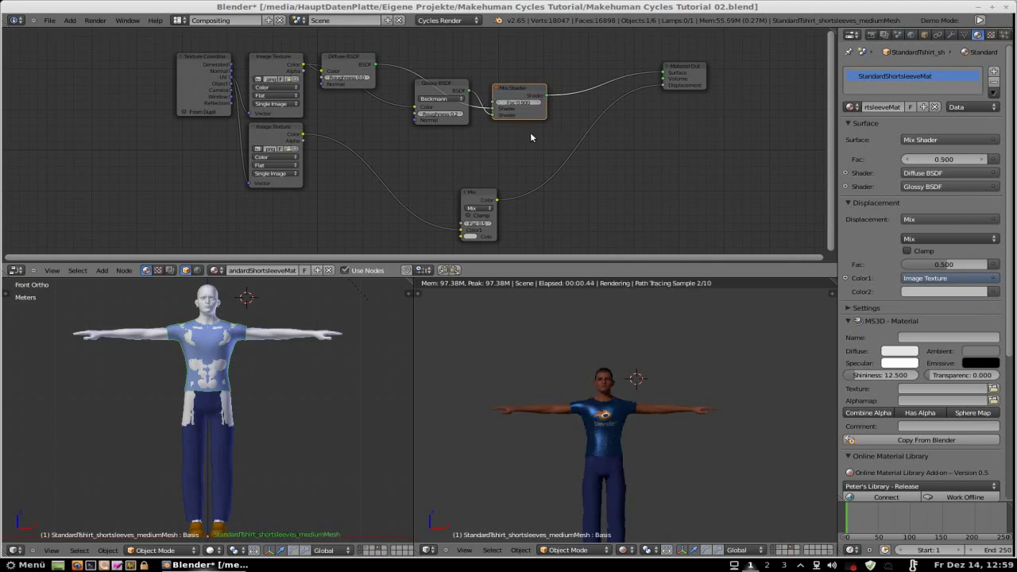
left_click(520, 103)
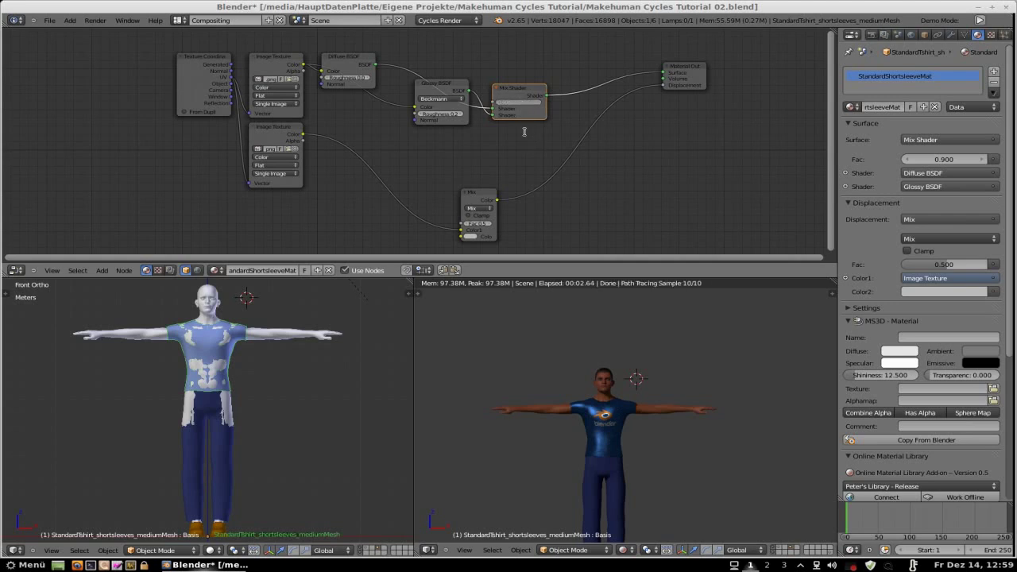
type("0.1")
key("Return")
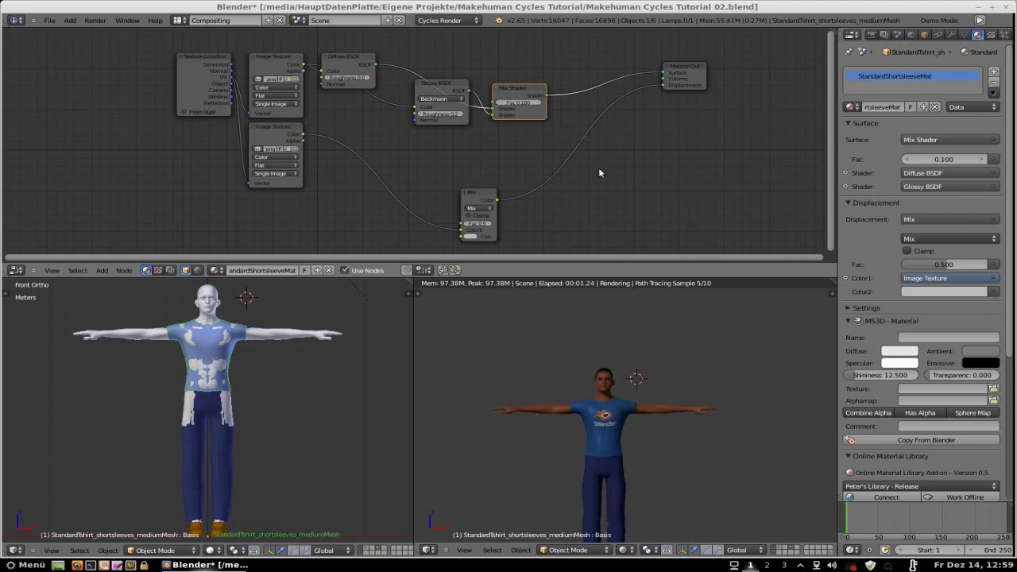
scroll(636, 436, "up", 2)
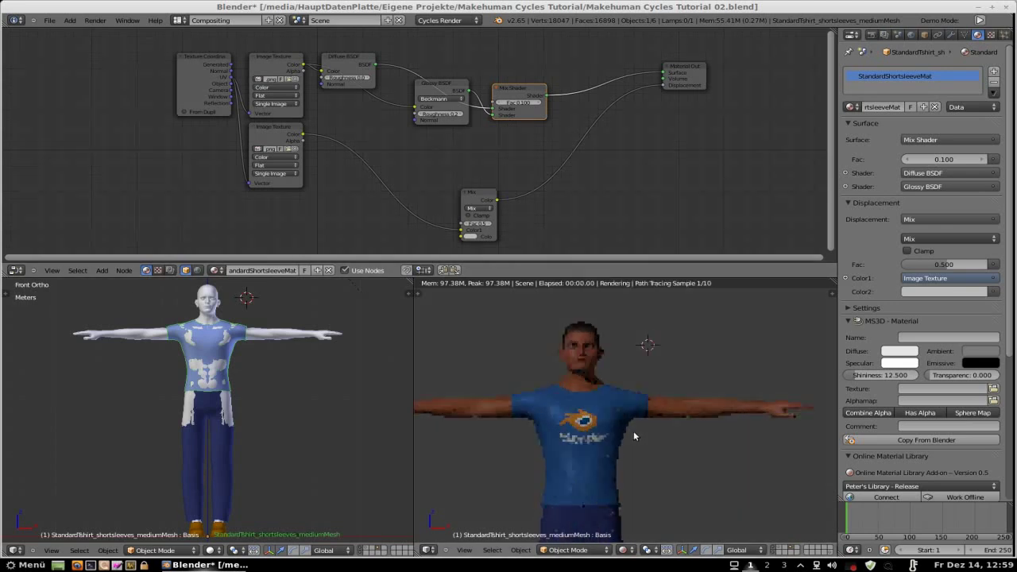
mouse_move(602, 448)
middle_mouse_down()
mouse_move(491, 444)
mouse_move(639, 429)
mouse_move(543, 416)
mouse_move(770, 441)
mouse_move(592, 439)
mouse_move(584, 450)
mouse_move(600, 476)
middle_mouse_up()
scroll(539, 404, "up", 2)
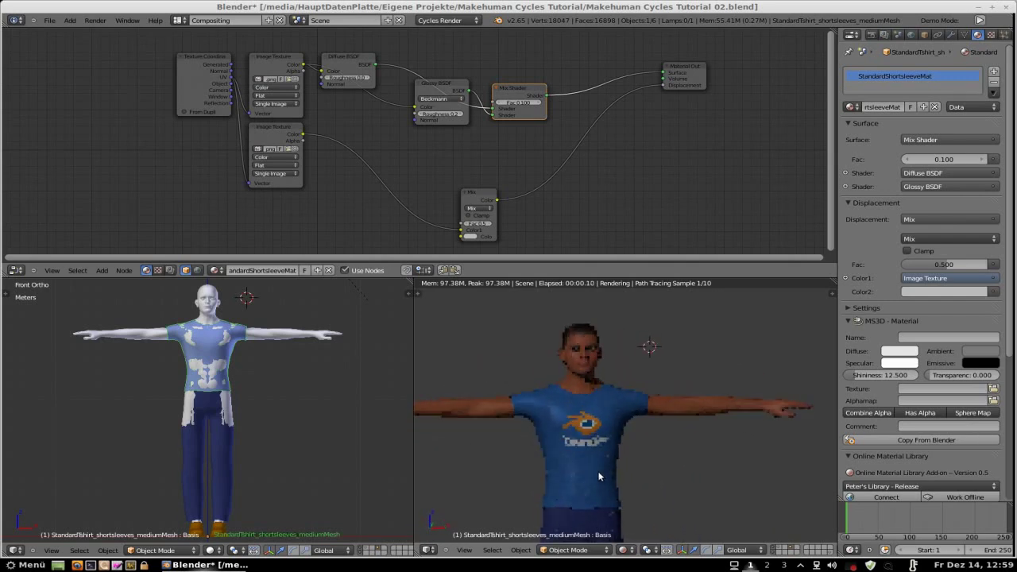
scroll(596, 475, "up", 2)
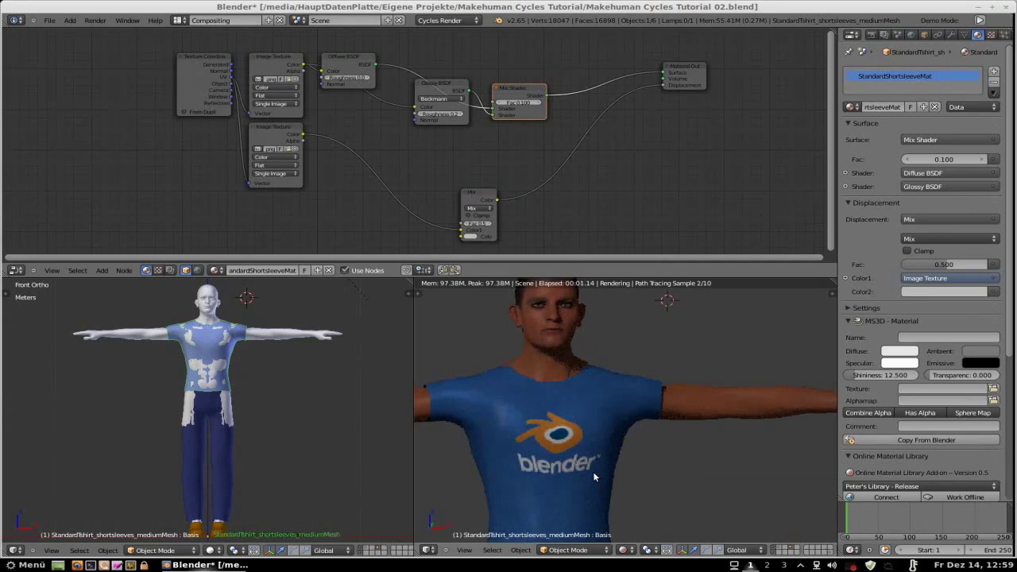
Set the T-shirt's Mix Shader factor to 0.04 and check the gloss in the rendered view.
left_click(518, 102)
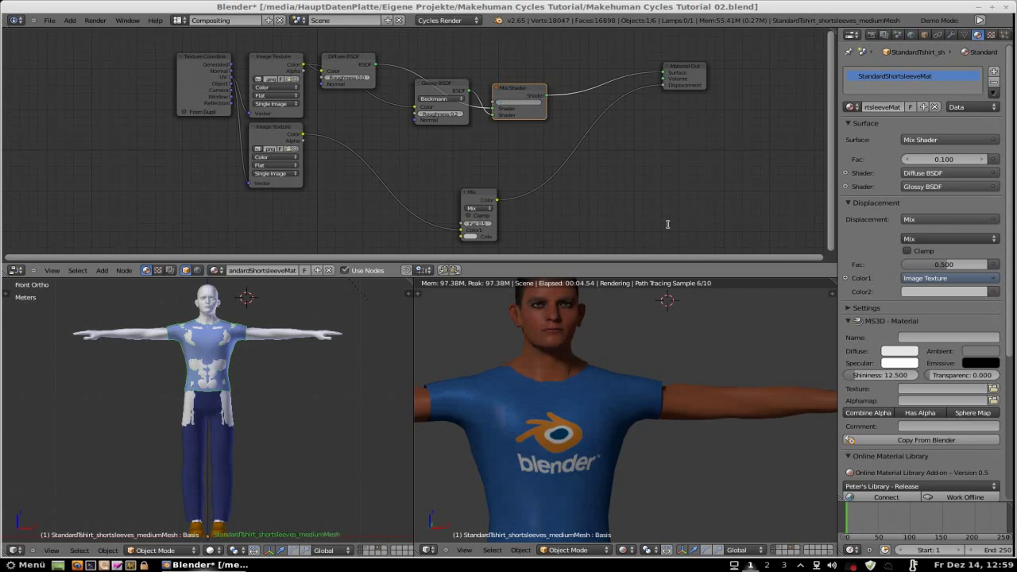
type("0.04")
key("Return")
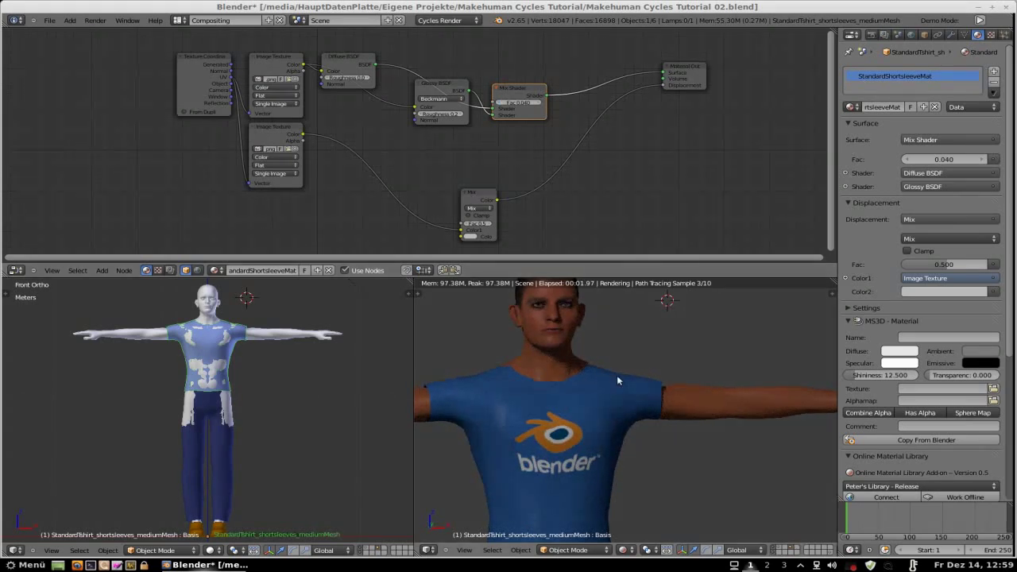
middle_click_drag(589, 405, 566, 396)
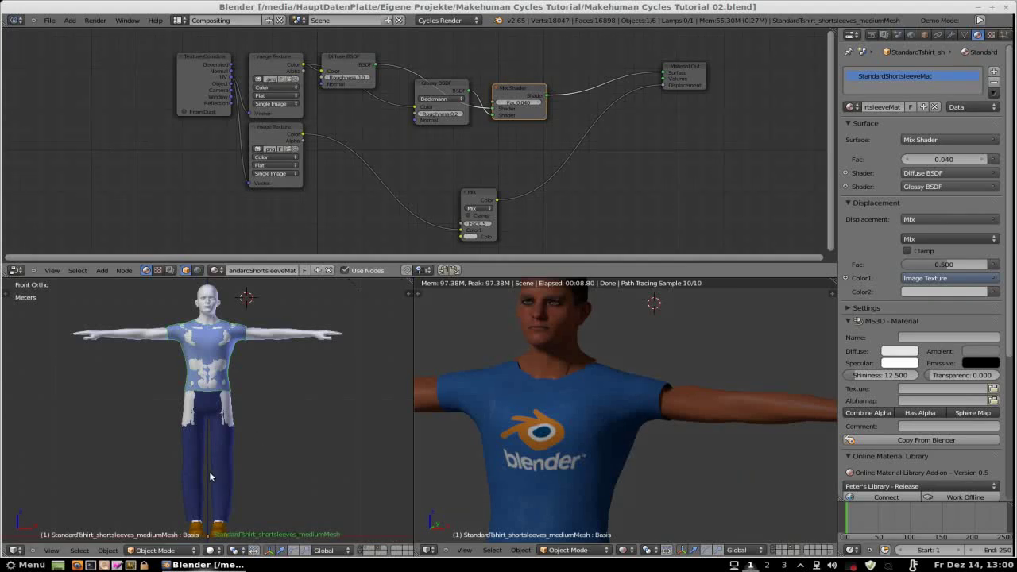
Enable nodes on the jeans material and give its Diffuse BSDF color an Image Texture mapped with UV coordinates.
right_click(225, 475)
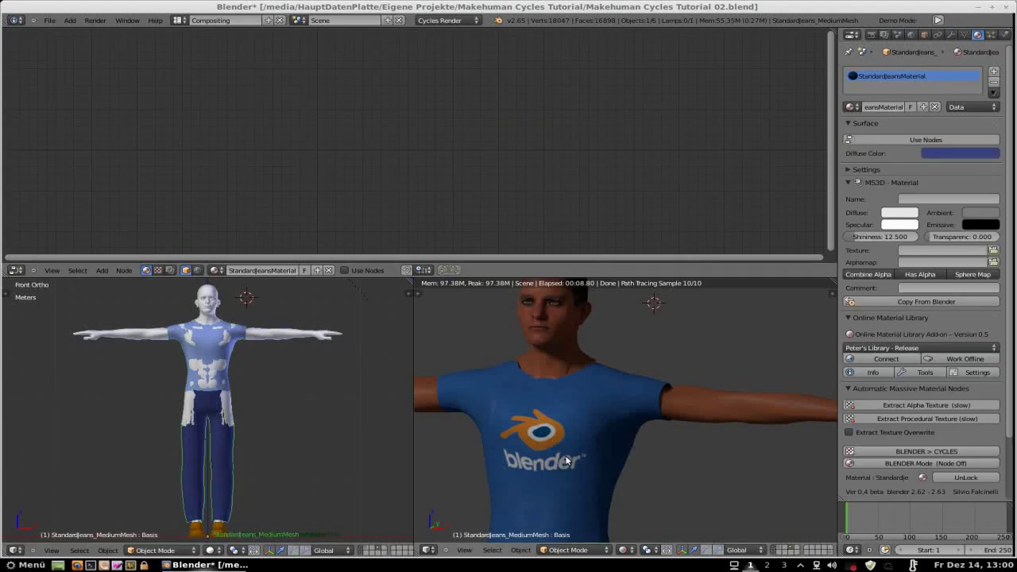
key("KP_Decimal")
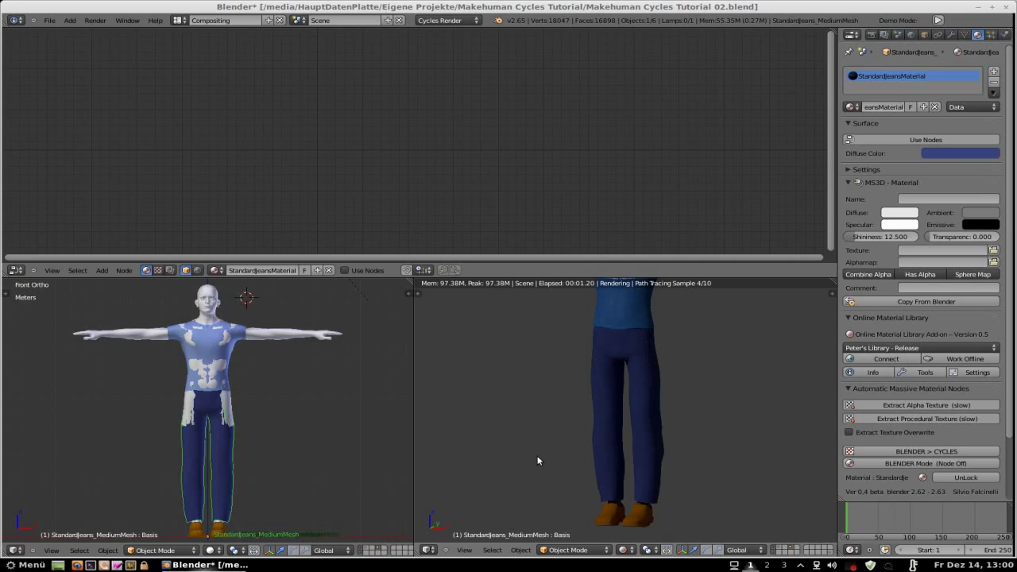
left_click(991, 140)
left_click(993, 159)
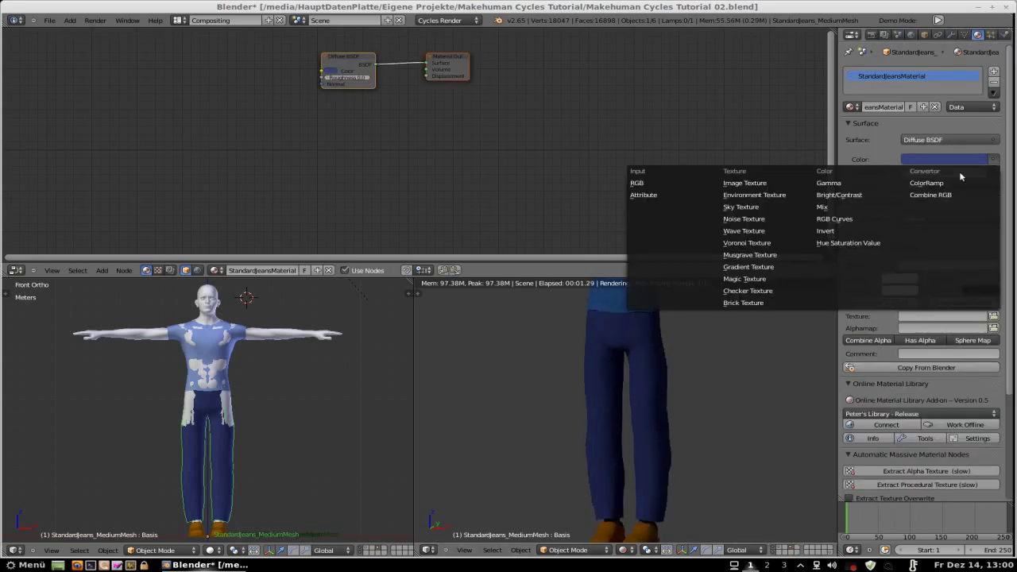
left_click(743, 182)
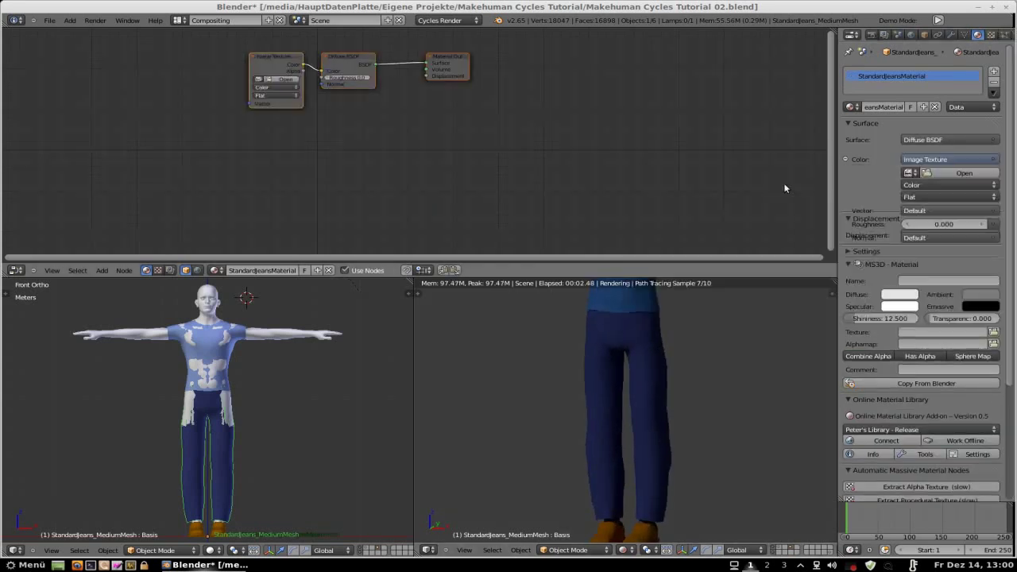
left_click(979, 212)
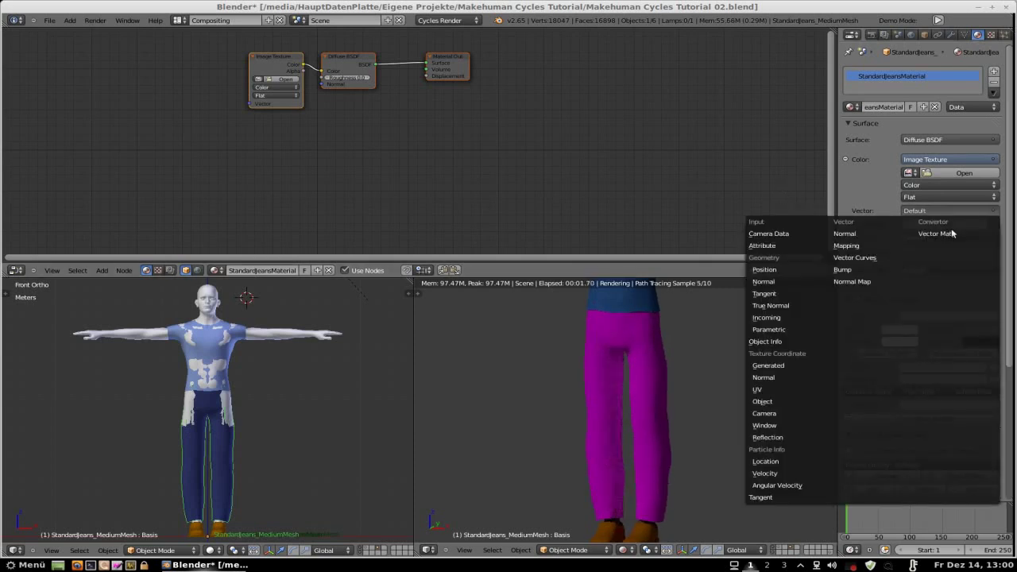
left_click(777, 389)
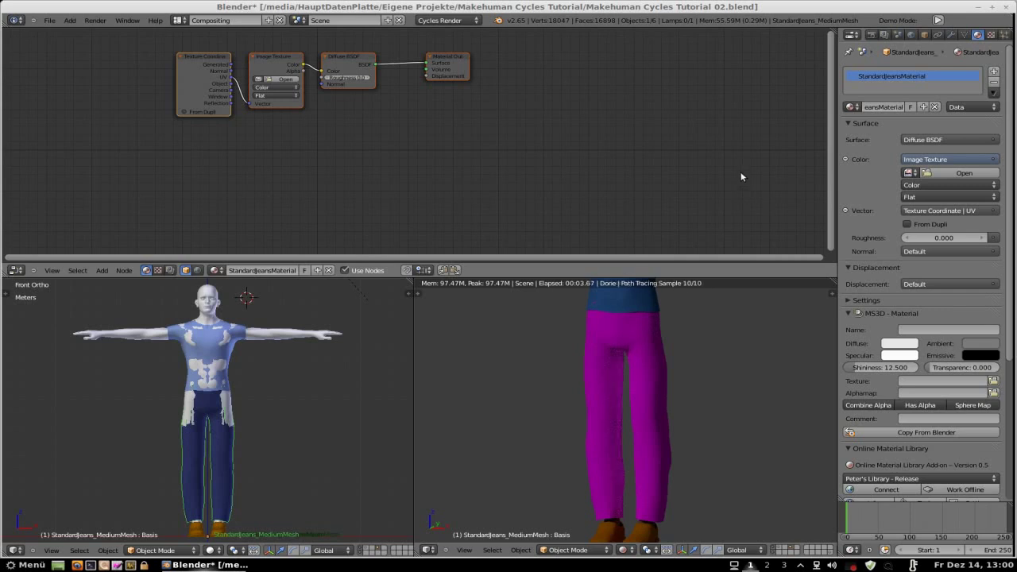
Load jeans_texture.png from the project's textures folder into the jeans' Image Texture node.
key("Home")
left_click(327, 129)
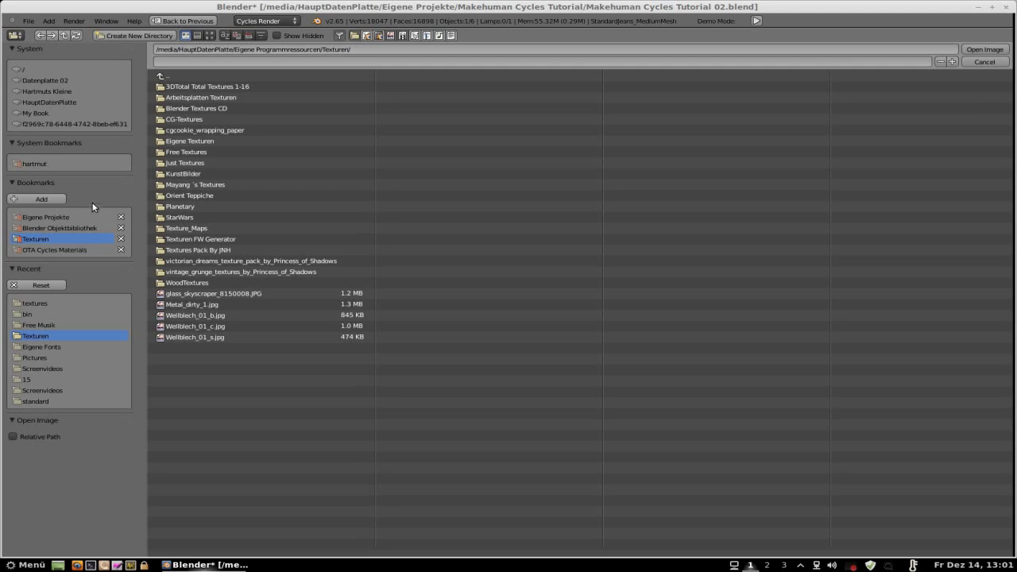
left_click(61, 304)
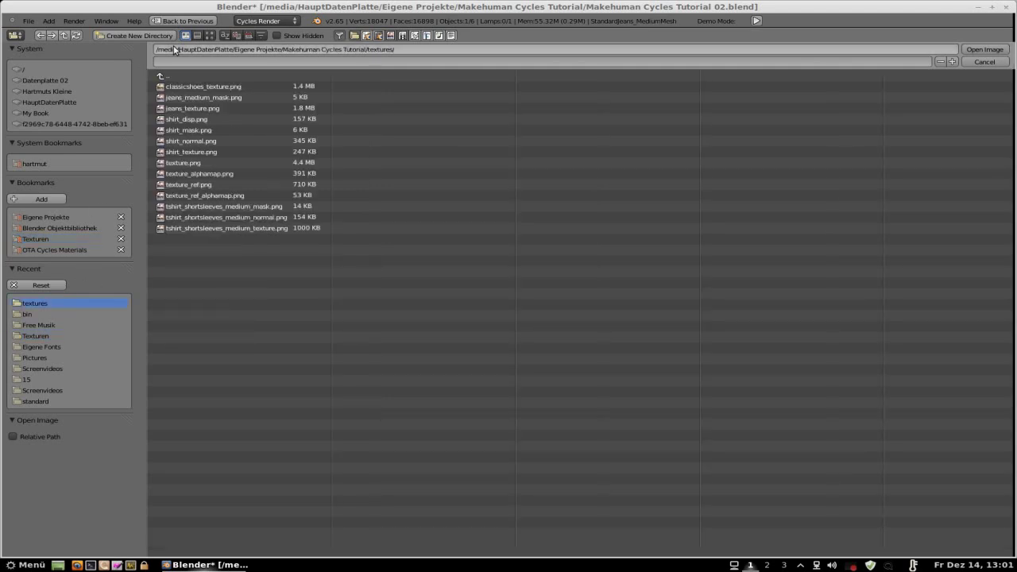
left_click(209, 36)
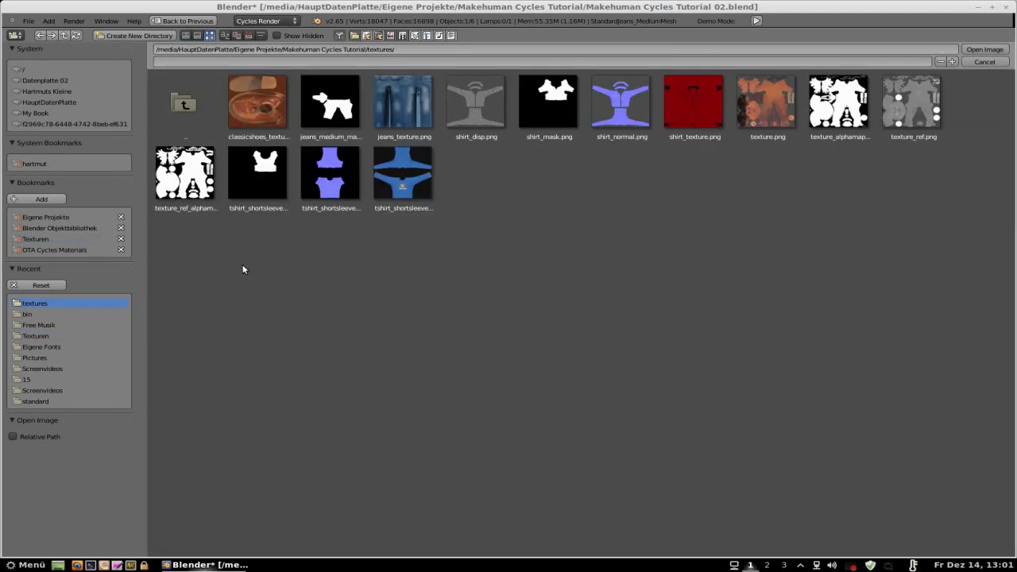
left_click(408, 114)
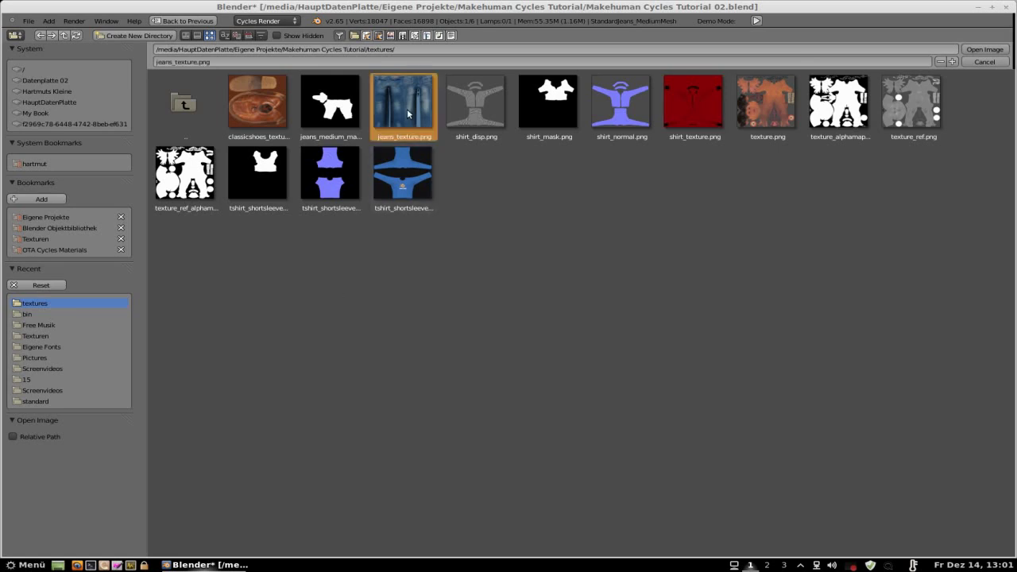
double_click(408, 113)
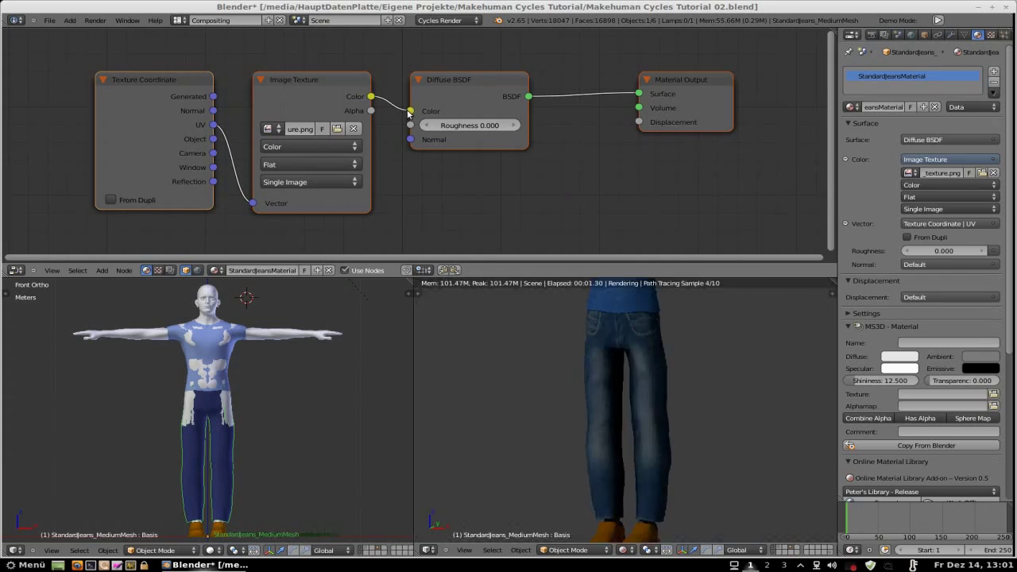
Add a Normal Map node to the jeans material, linking the Image Texture's color into it and its Normal output to the Material Output's Displacement.
scroll(432, 177, "down", 3)
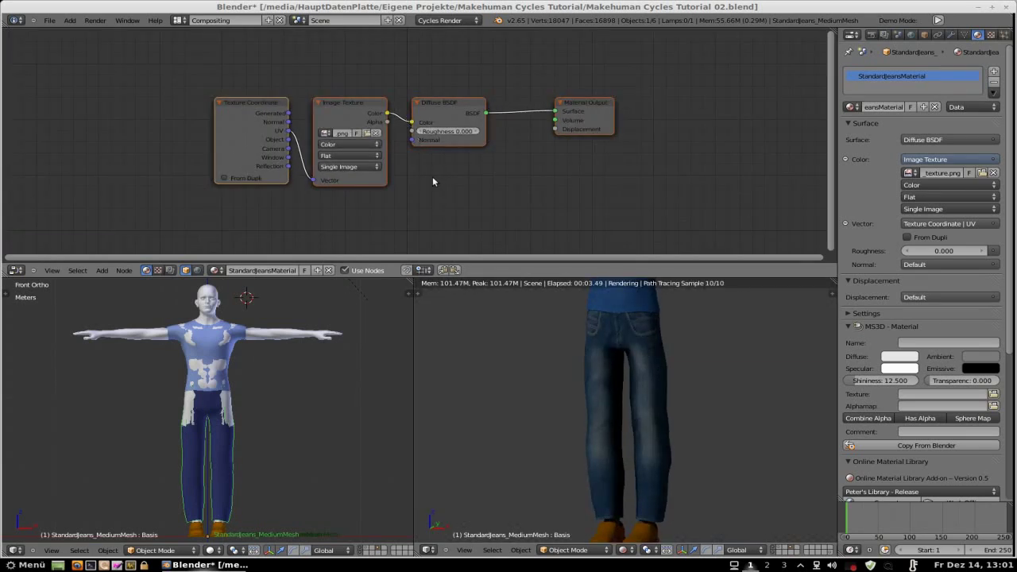
key("shift+a")
mouse_move(433, 180)
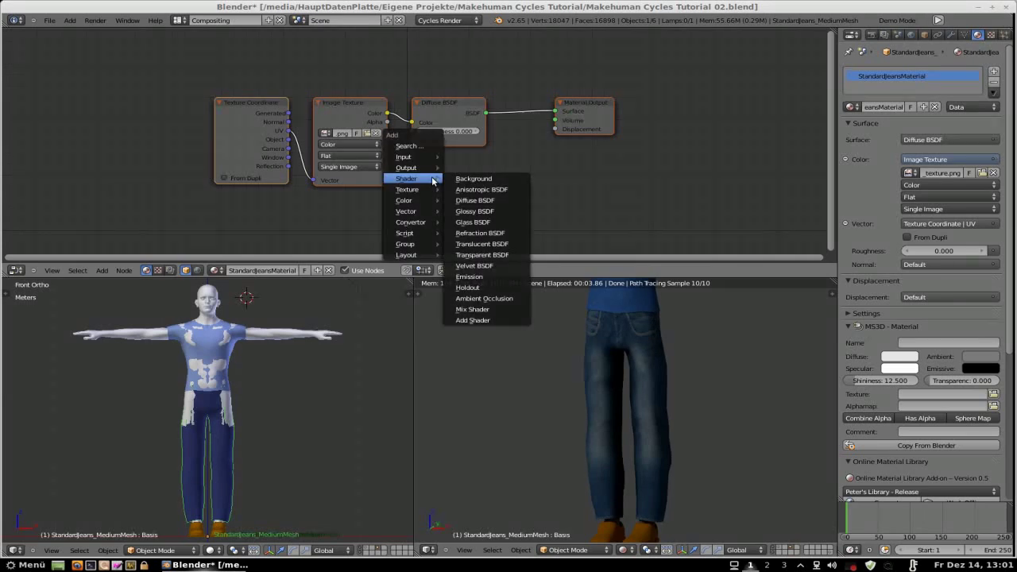
mouse_move(425, 212)
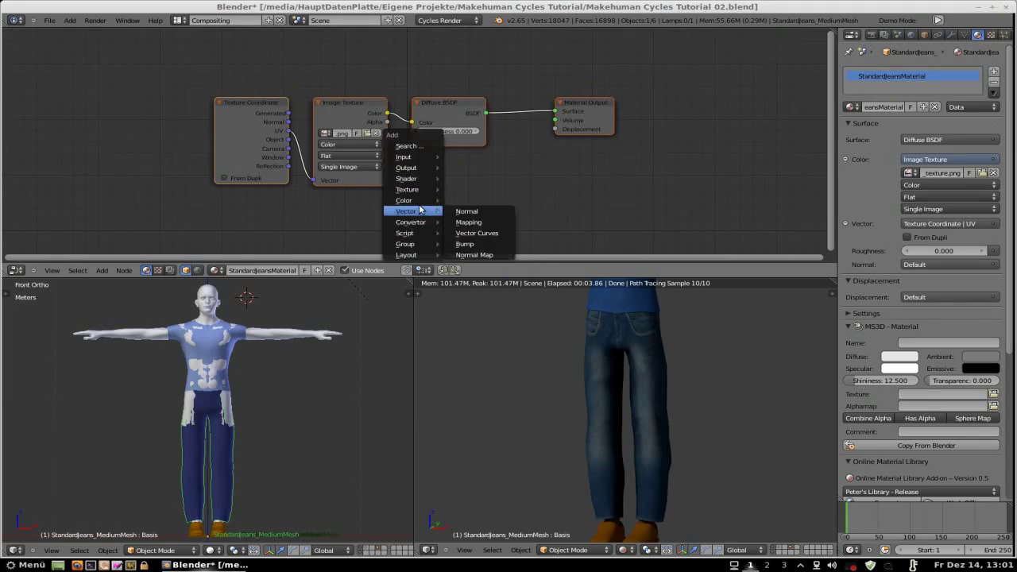
left_click(479, 255)
scroll(486, 216, "down", 1)
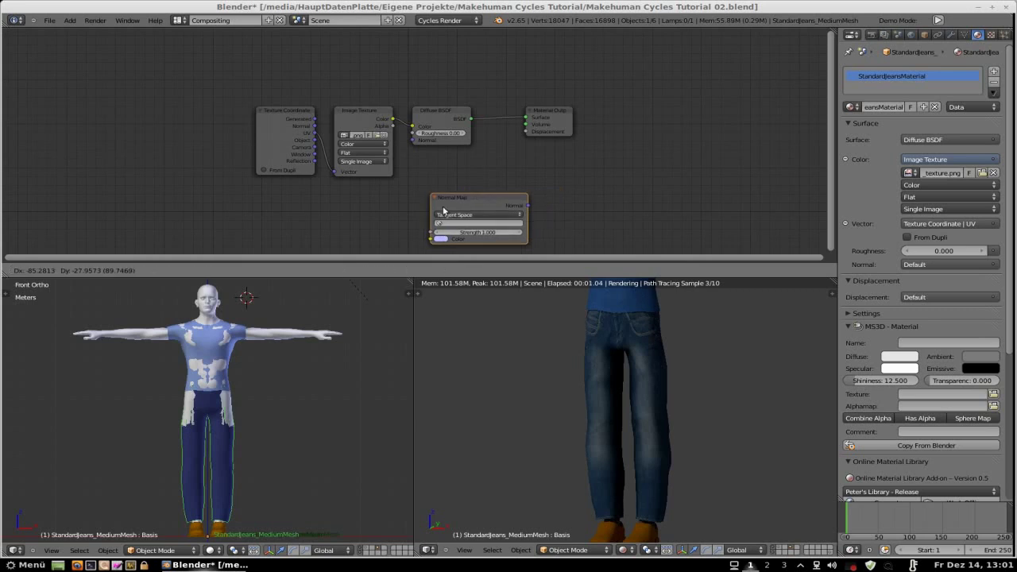
left_click(429, 219)
left_click_drag(393, 121, 419, 247)
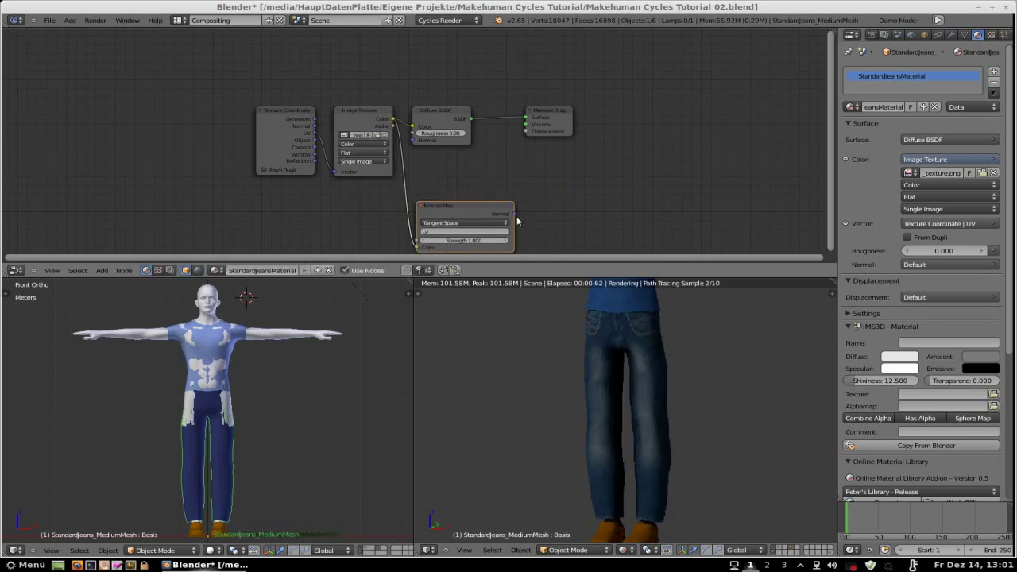
left_click_drag(514, 214, 524, 132)
Examine the jeans' relief up close in the rendered view, around the legs, pocket seams and waist.
scroll(686, 410, "up", 4)
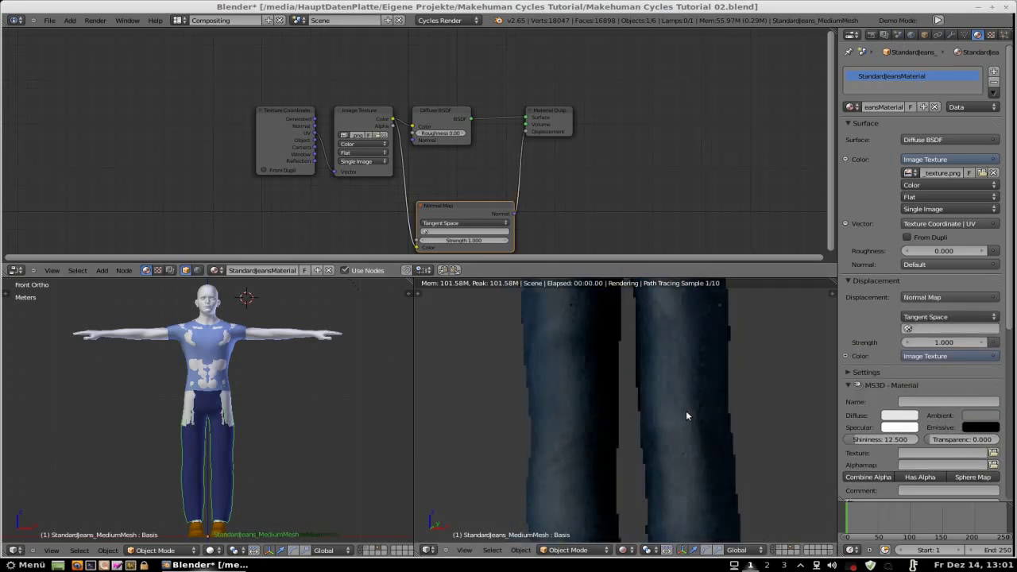
scroll(622, 430, "up", 3)
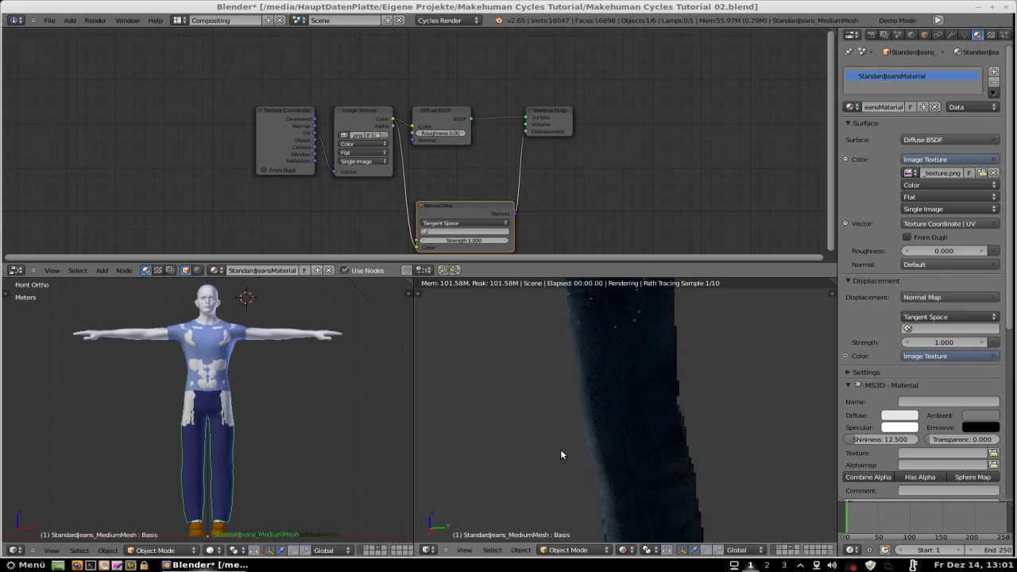
scroll(640, 405, "down", 2)
middle_click_drag(629, 383, 554, 433, "shift")
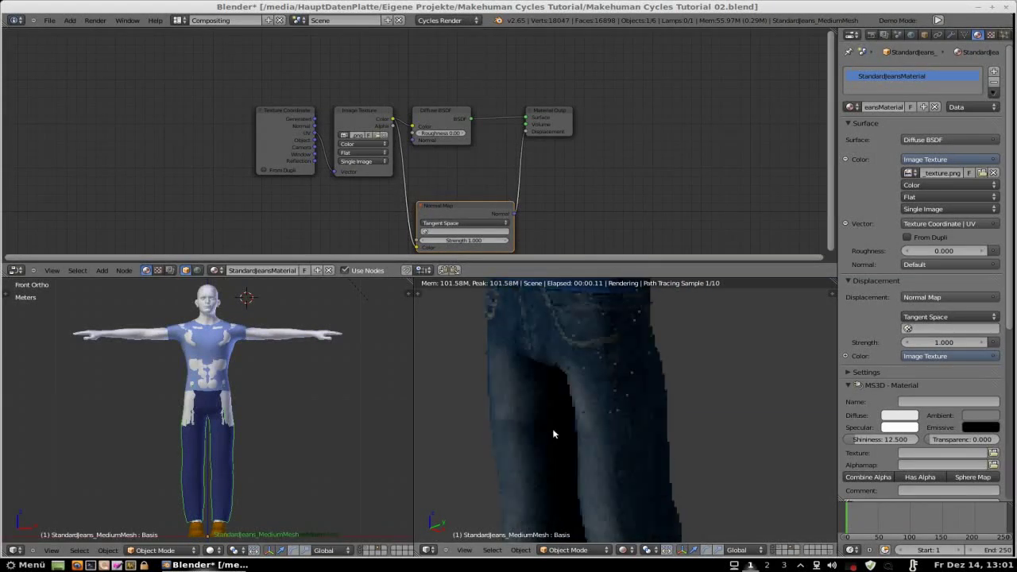
scroll(552, 428, "up", 1)
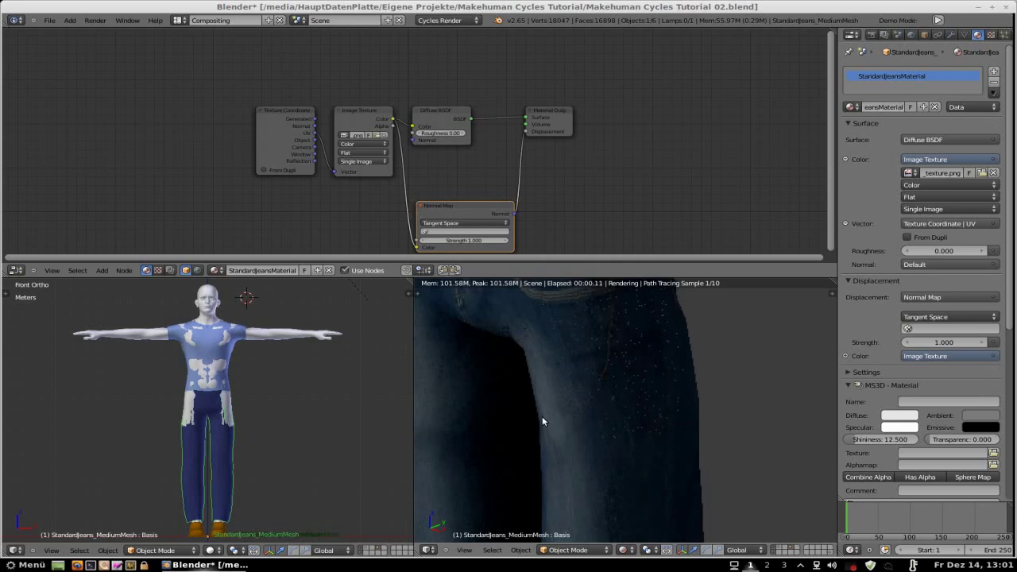
middle_click_drag(550, 417, 555, 480, "shift")
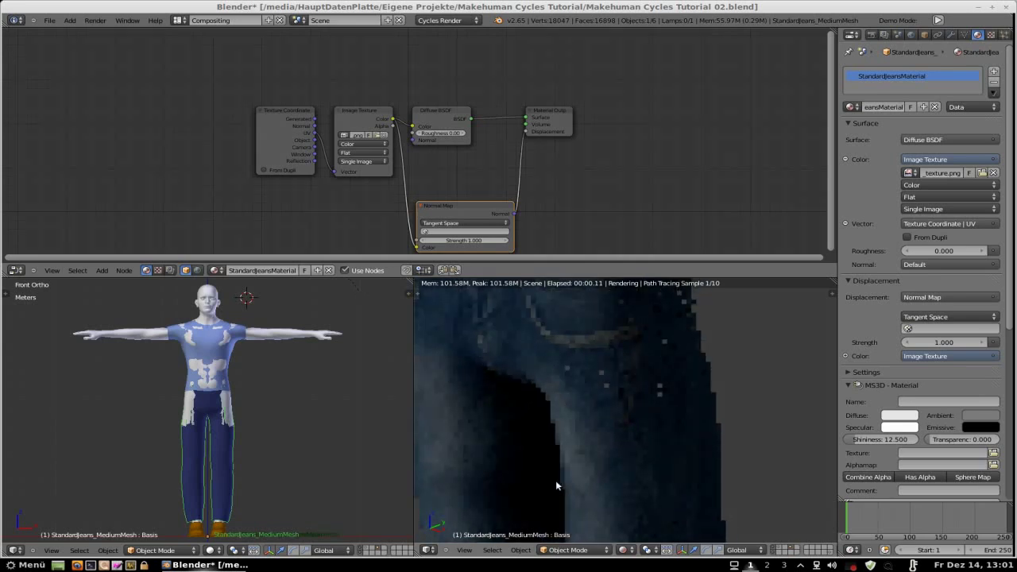
scroll(560, 450, "up", 1)
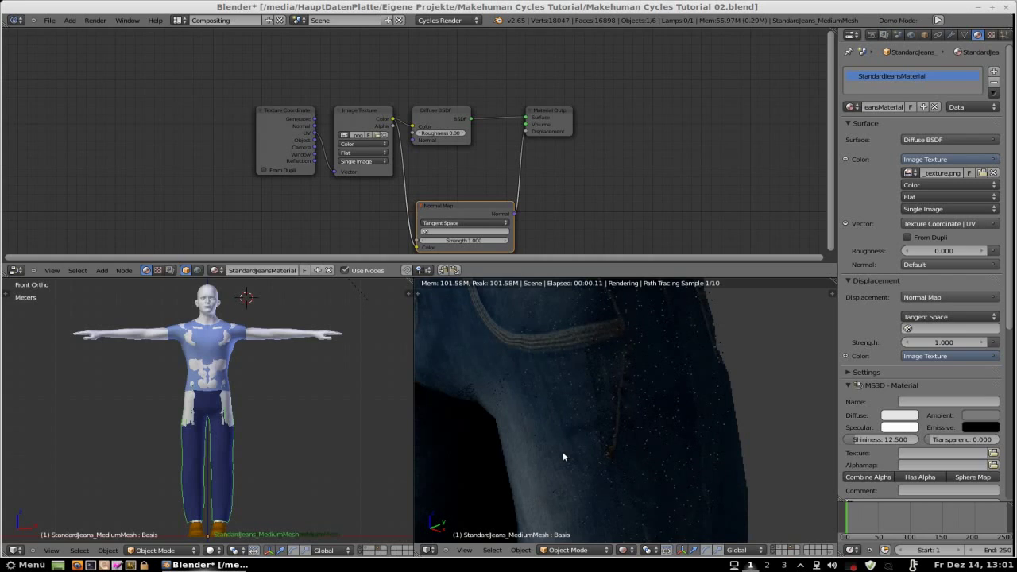
scroll(593, 436, "up", 1)
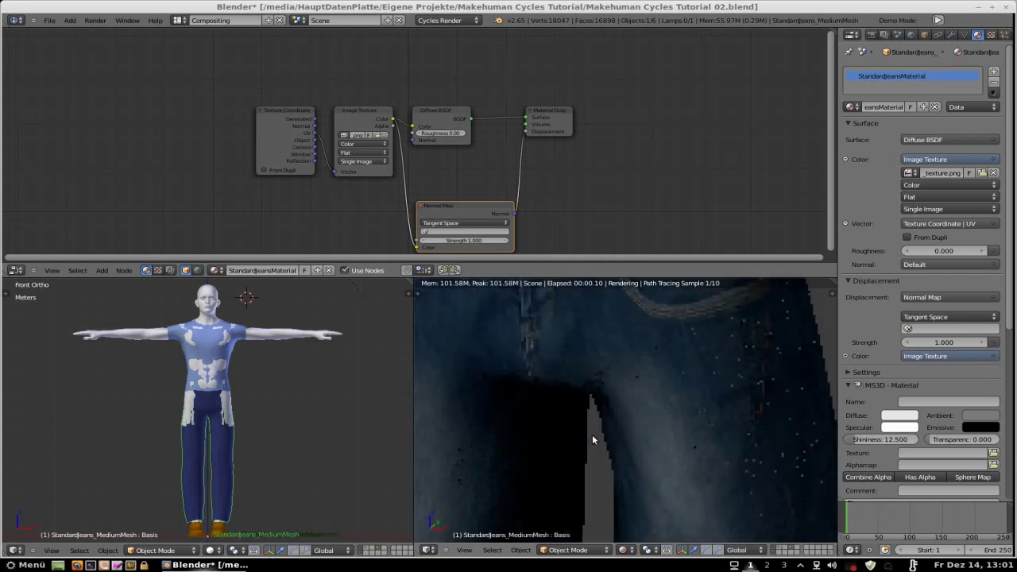
scroll(549, 449, "down", 2)
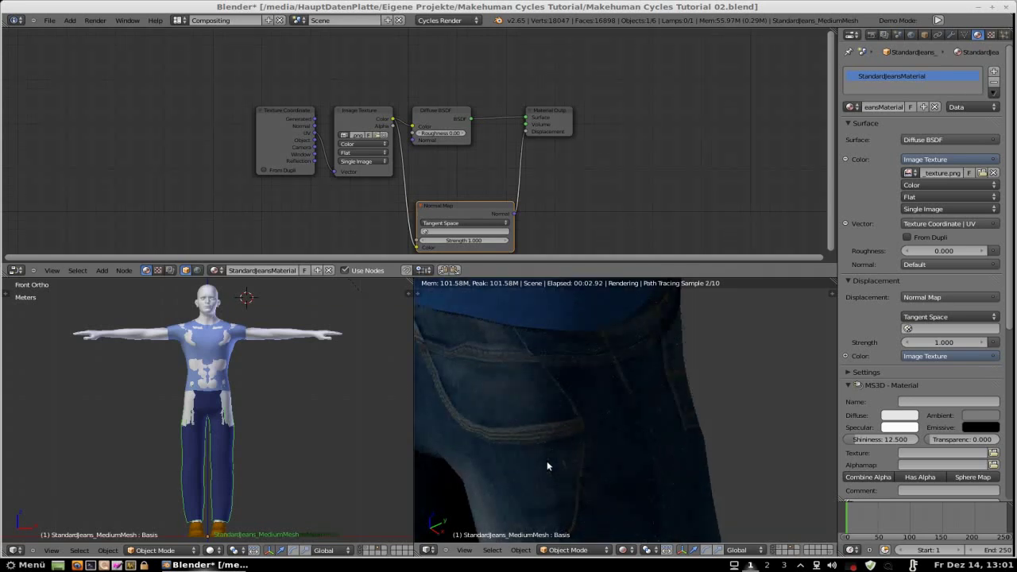
Set the jeans' Normal Map strength to 0.5 and check the whole figure in the rendered view.
left_click_drag(477, 242, 481, 241)
left_click(465, 241)
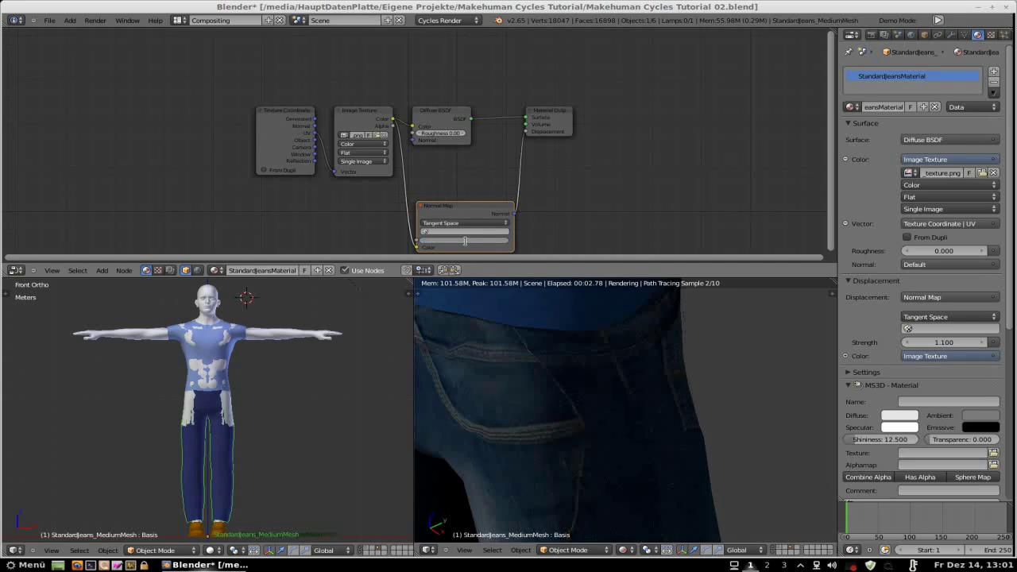
type(".5")
key("Return")
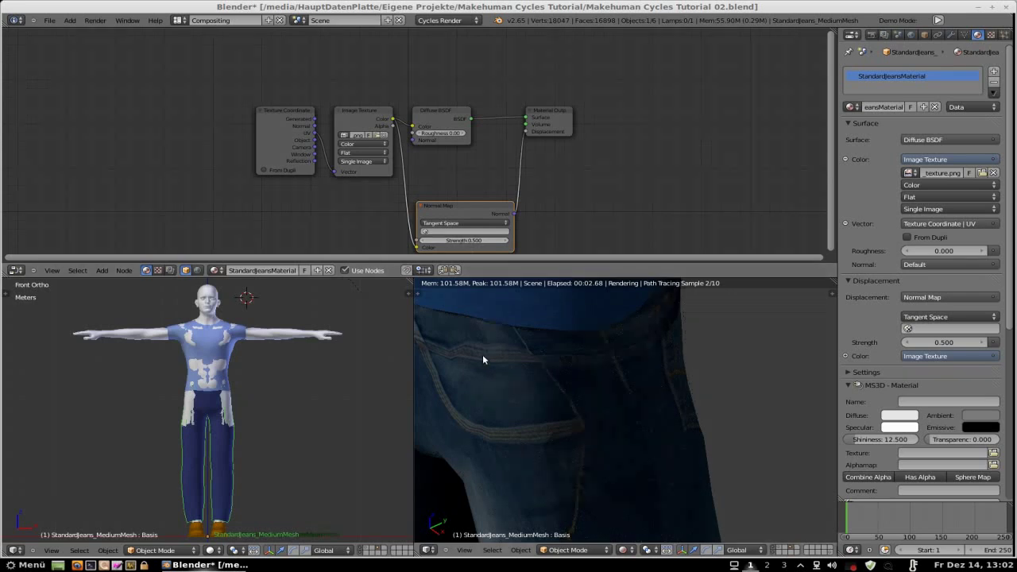
scroll(485, 359, "down", 3)
middle_click_drag(519, 376, 613, 339)
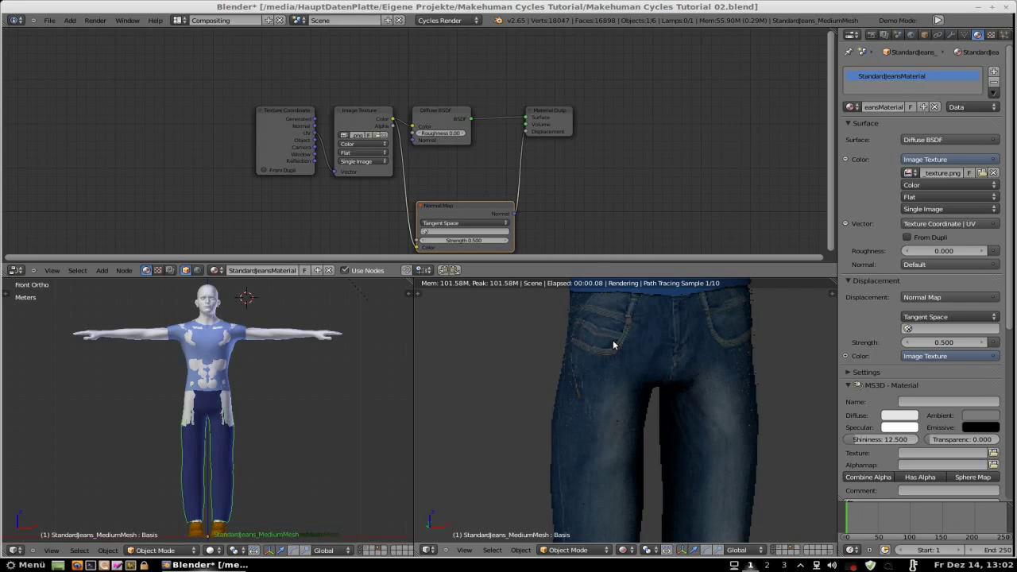
scroll(612, 342, "down", 4)
middle_click_drag(599, 376, 474, 364)
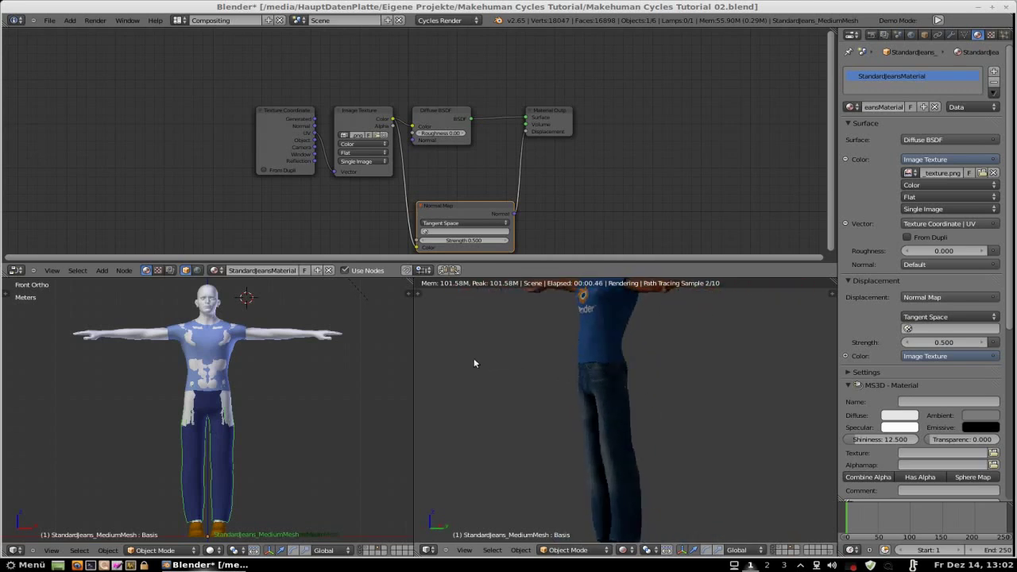
scroll(516, 378, "down", 4)
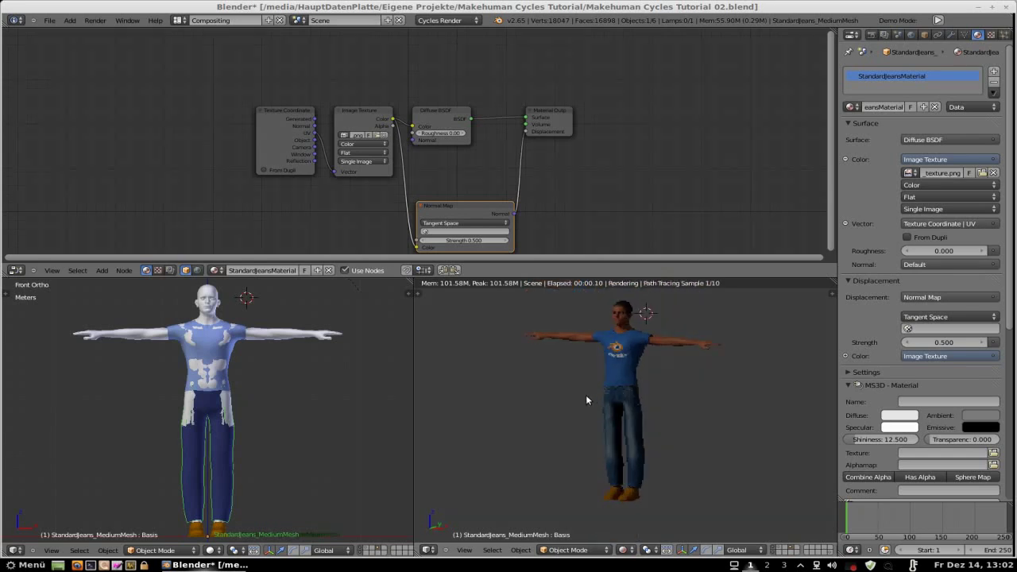
key("ctrl+Up")
middle_click_drag(578, 374, 595, 411, "shift")
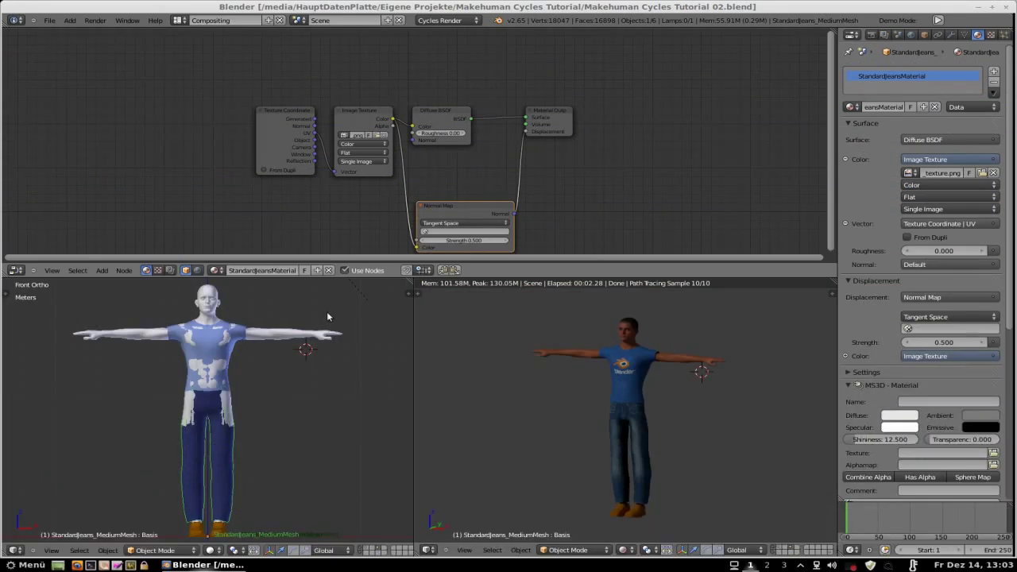
Enable nodes on the shoes' material and give its Diffuse BSDF color an Image Texture mapped with UV coordinates.
scroll(327, 318, "down", 2)
right_click(201, 496)
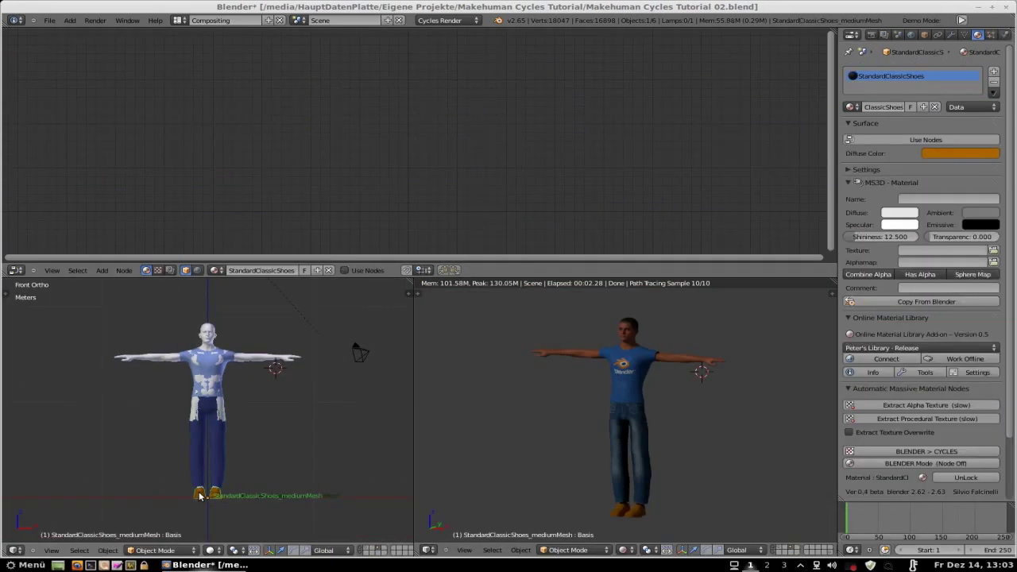
left_click(913, 141)
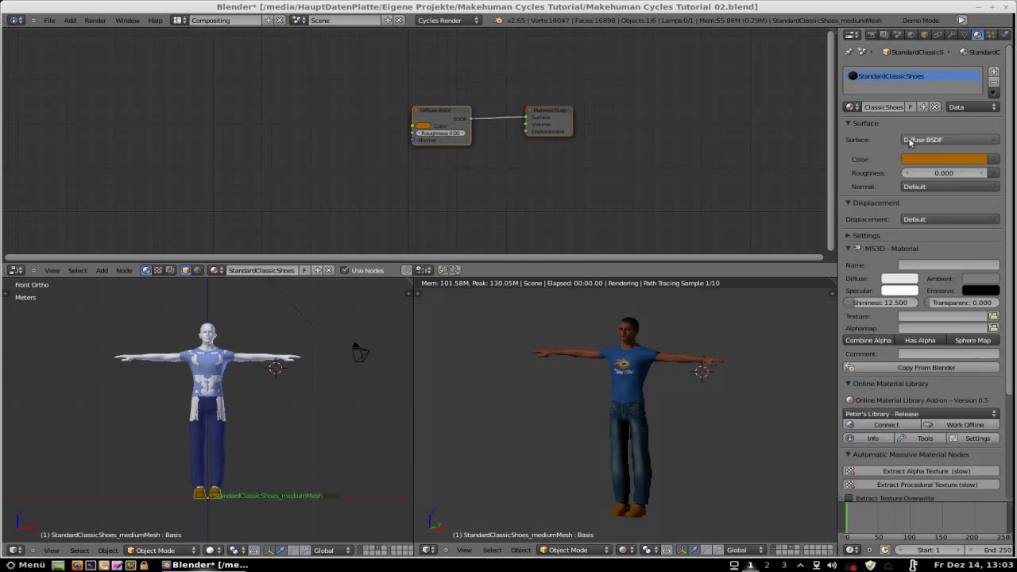
left_click(995, 159)
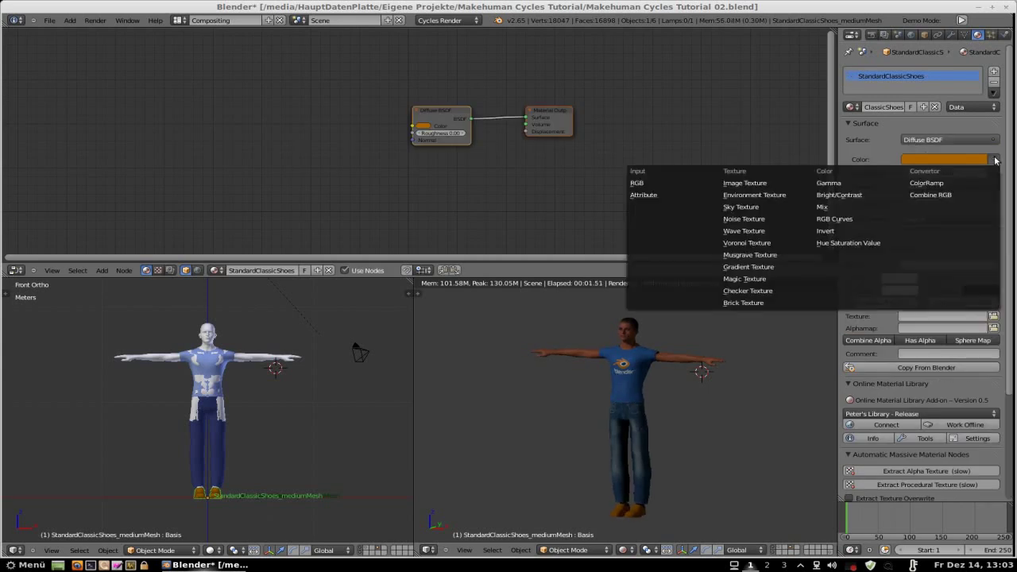
left_click(744, 182)
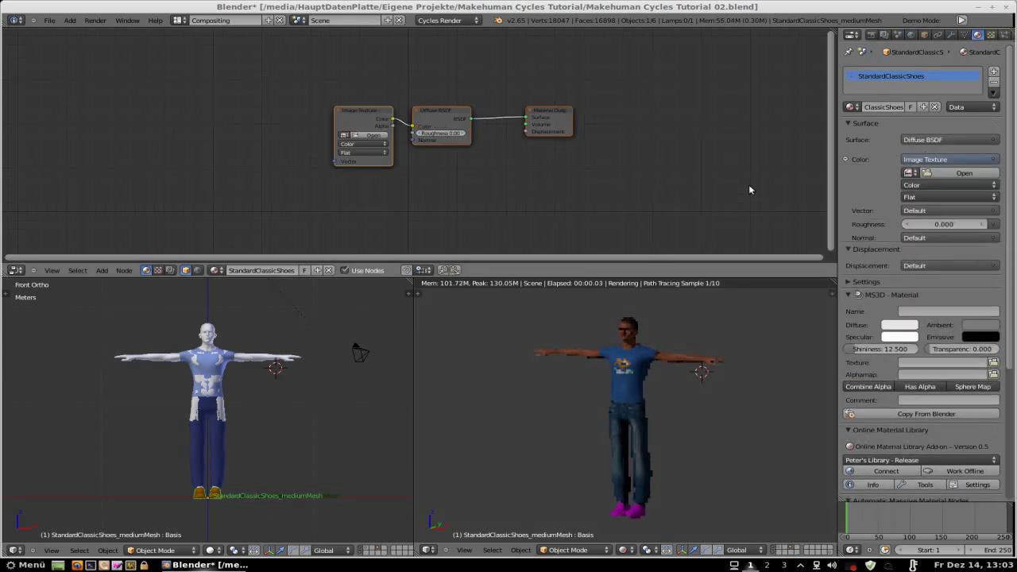
left_click(988, 213)
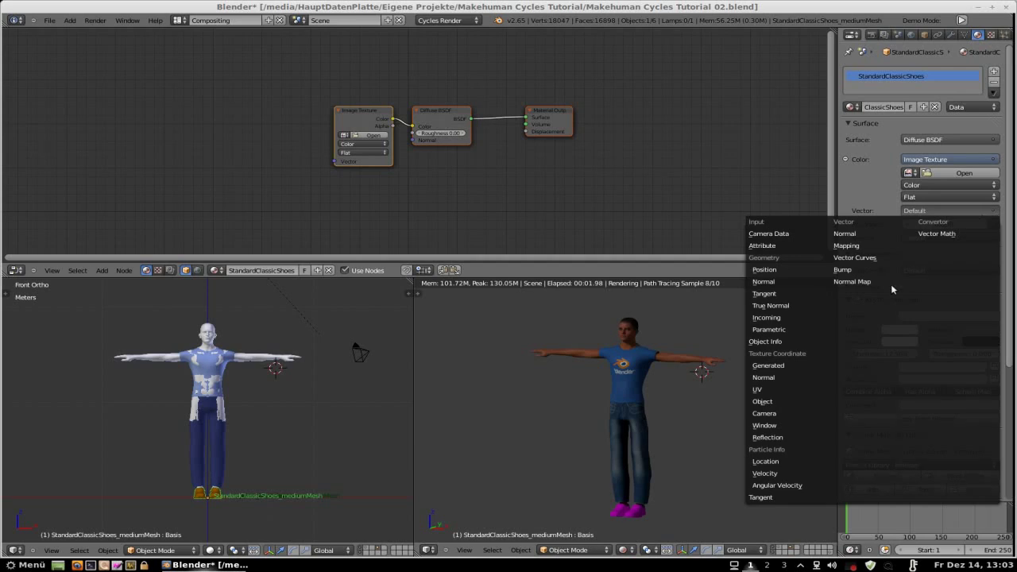
left_click(787, 389)
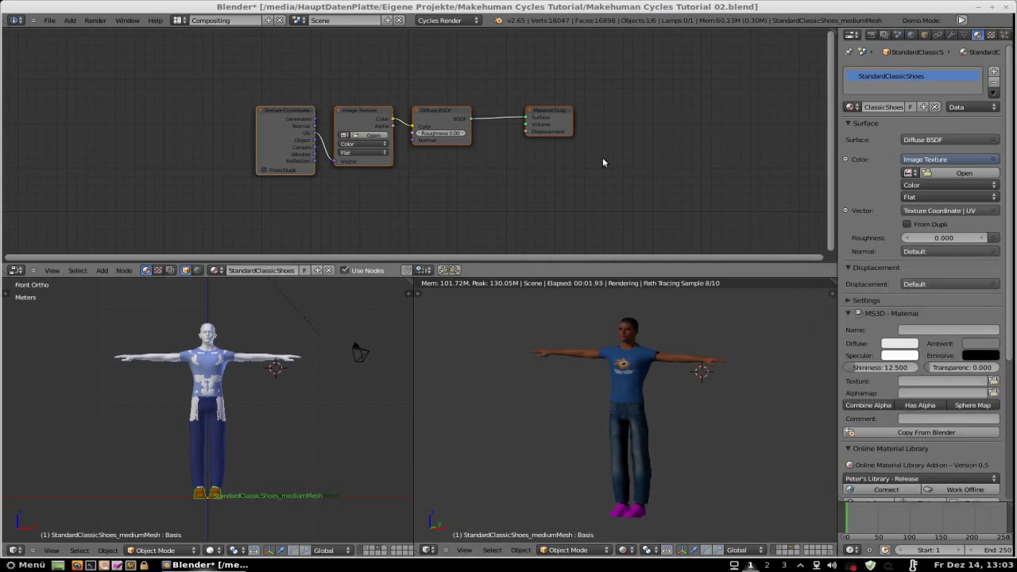
Load classicshoes_texture.png from the project's textures folder into the shoes' Image Texture node and check the shoes in the rendered view.
scroll(602, 162, "up", 3)
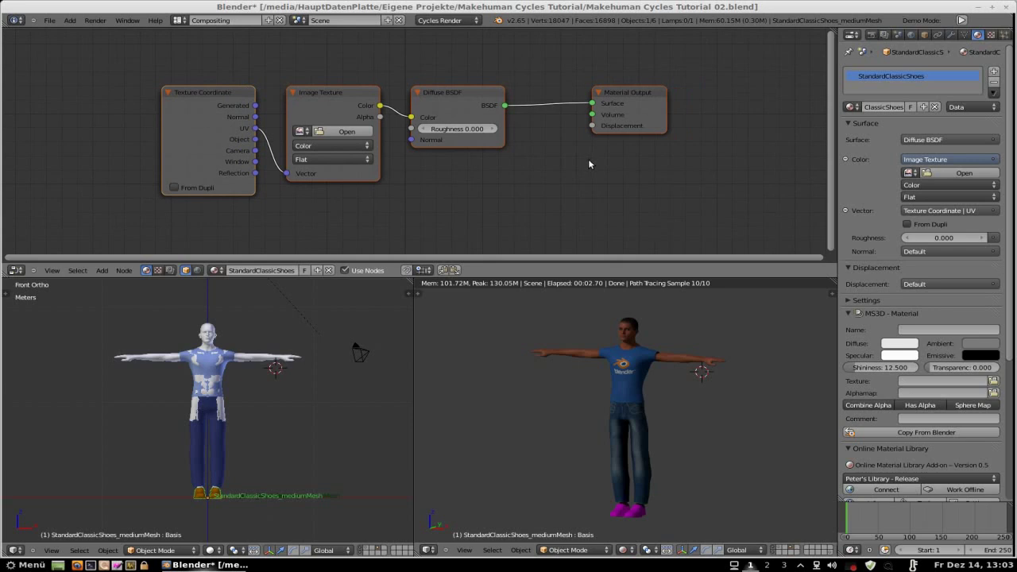
middle_click_drag(587, 166, 580, 139)
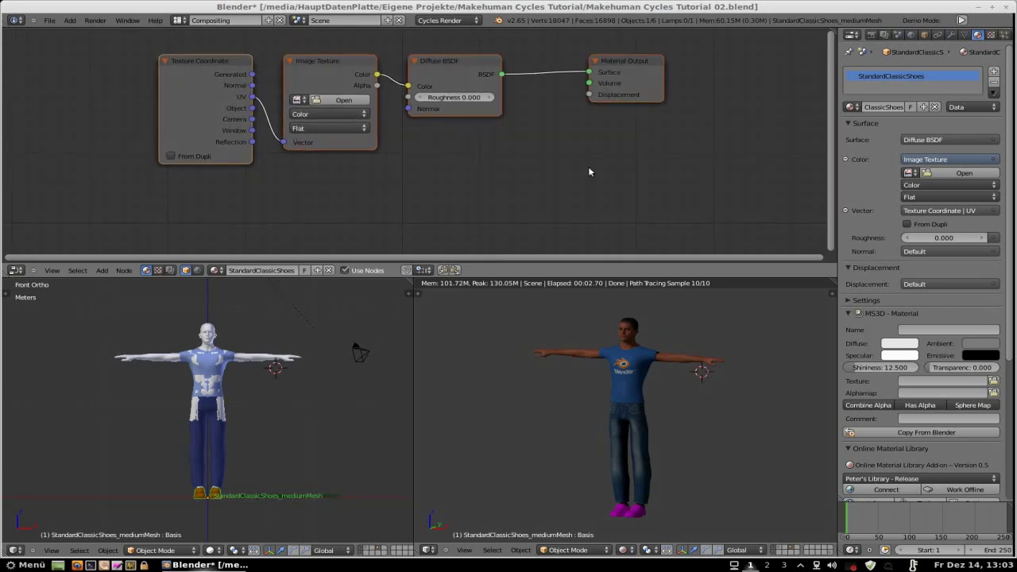
left_click(352, 99)
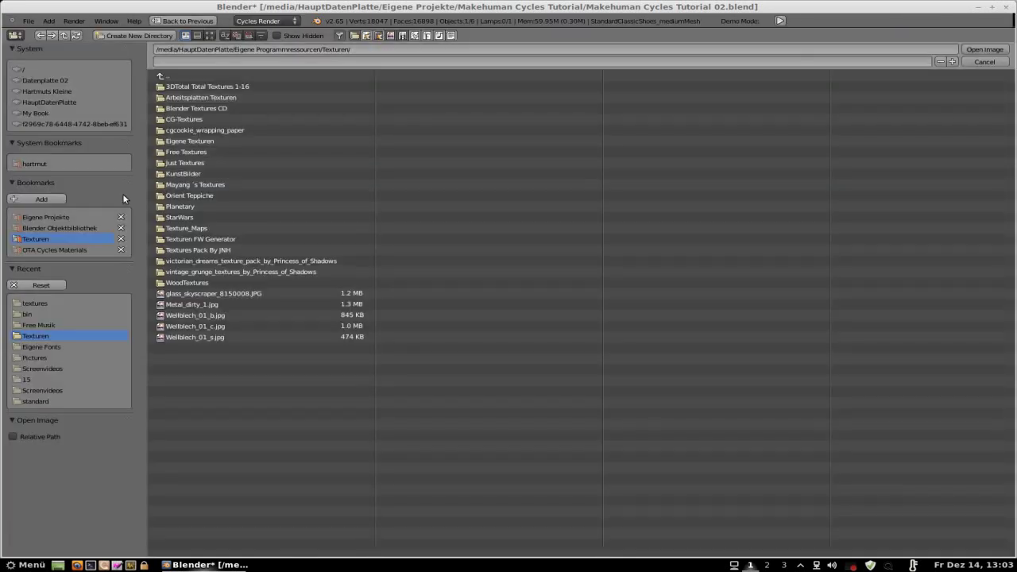
left_click(48, 303)
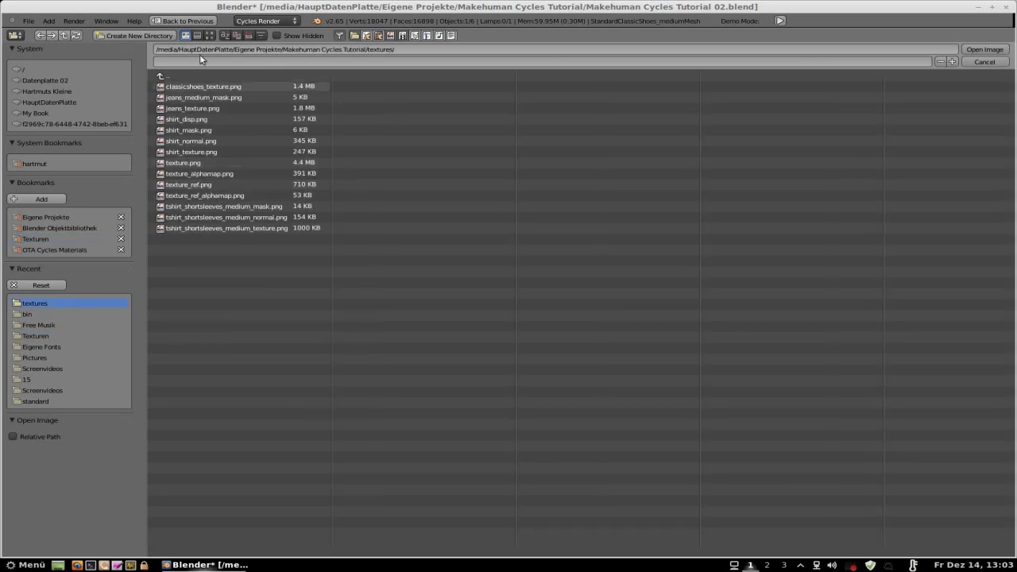
left_click(209, 35)
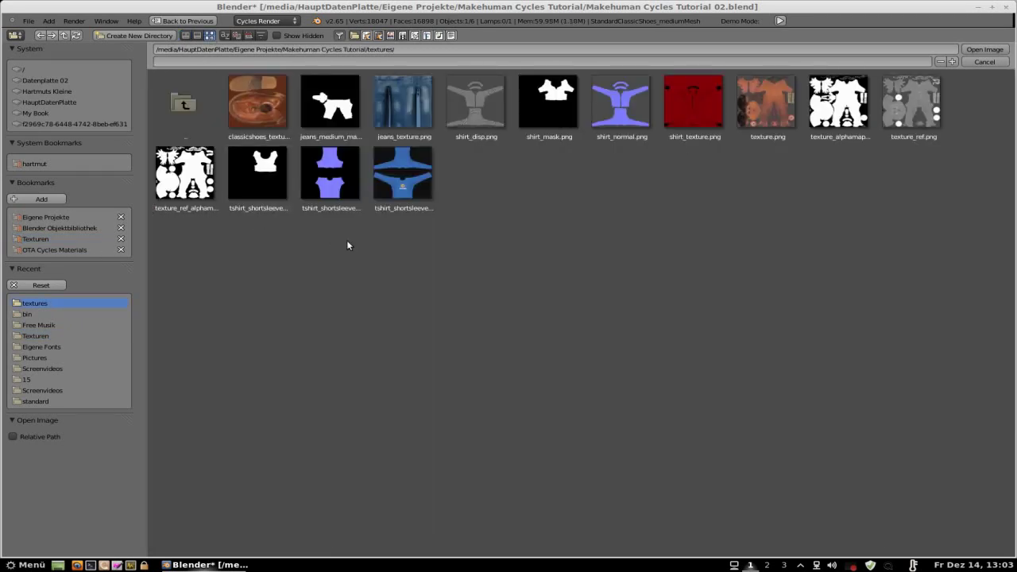
left_click(250, 95)
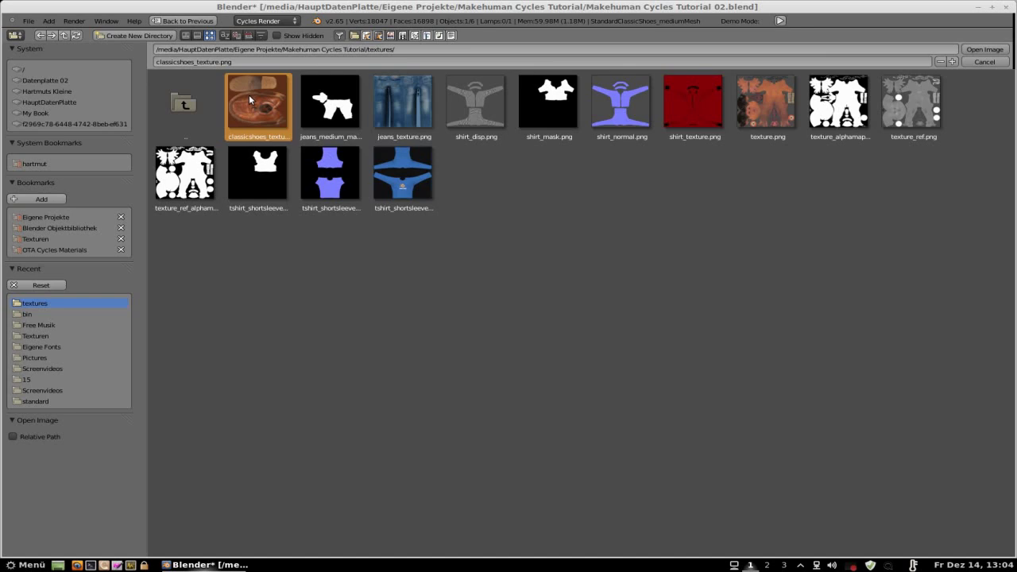
double_click(249, 99)
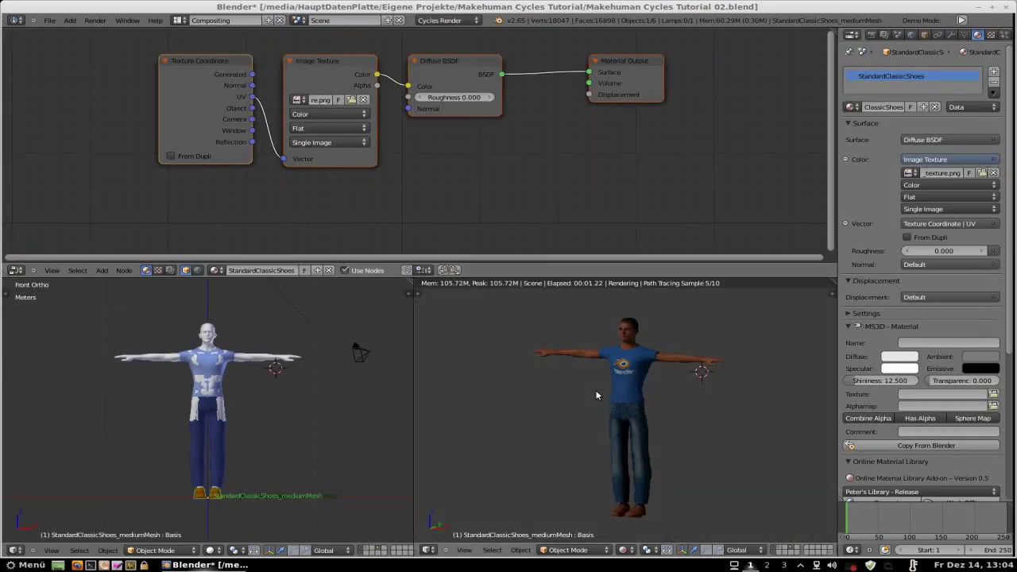
key("KP_Decimal")
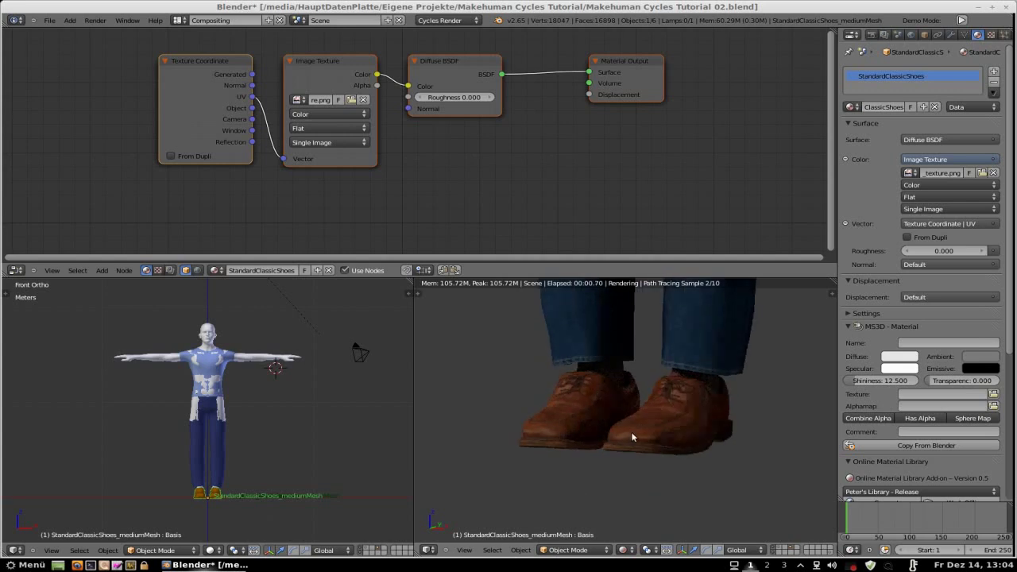
scroll(631, 432, "up", 1)
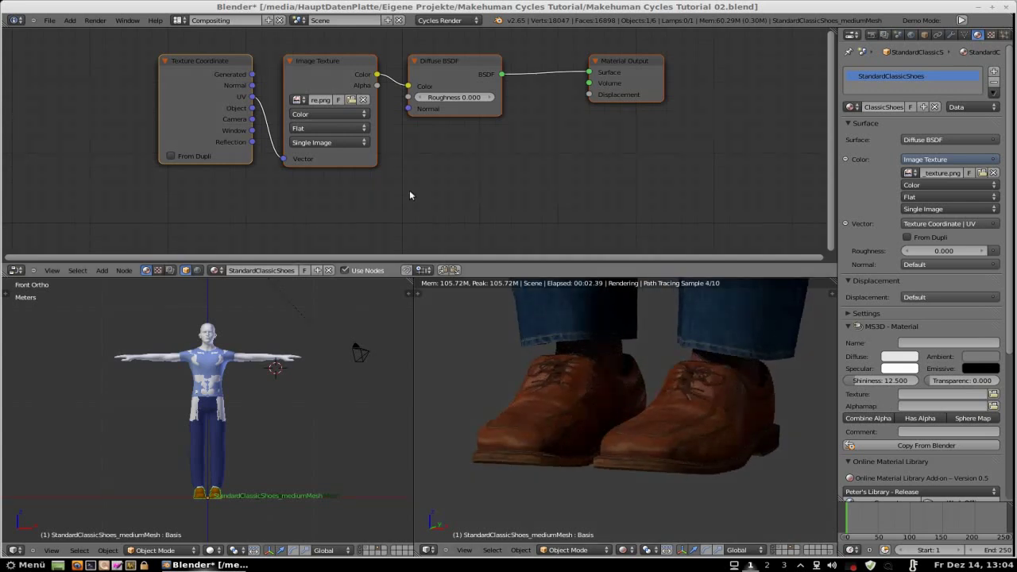
Add a Normal Map node to the shoes' material, fed by the Image Texture's color and output to the Material Output's Displacement.
key("shift+a")
mouse_move(409, 193)
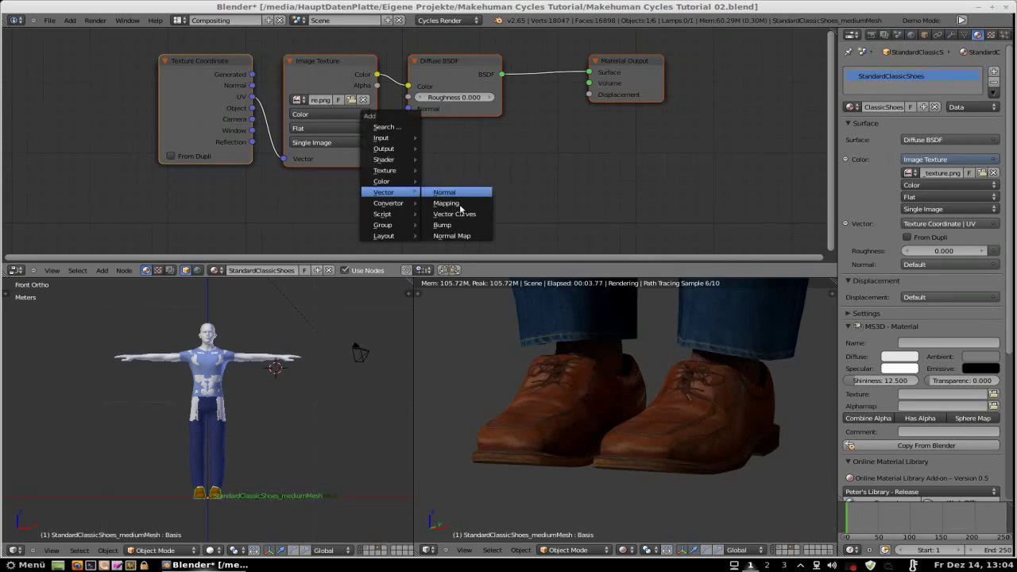
left_click(459, 236)
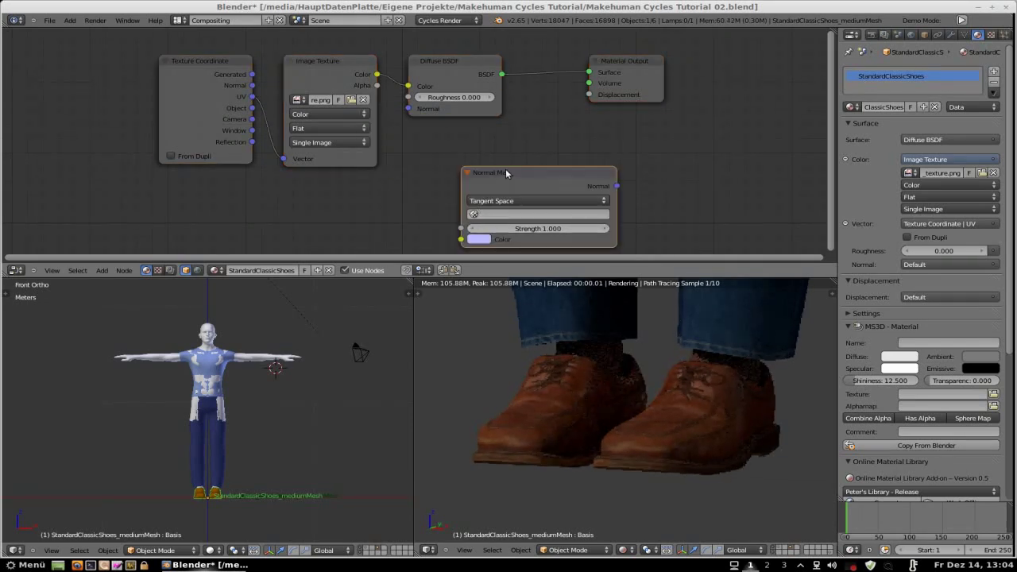
left_click(480, 147)
left_click_drag(377, 74, 447, 219)
left_click_drag(604, 162, 591, 97)
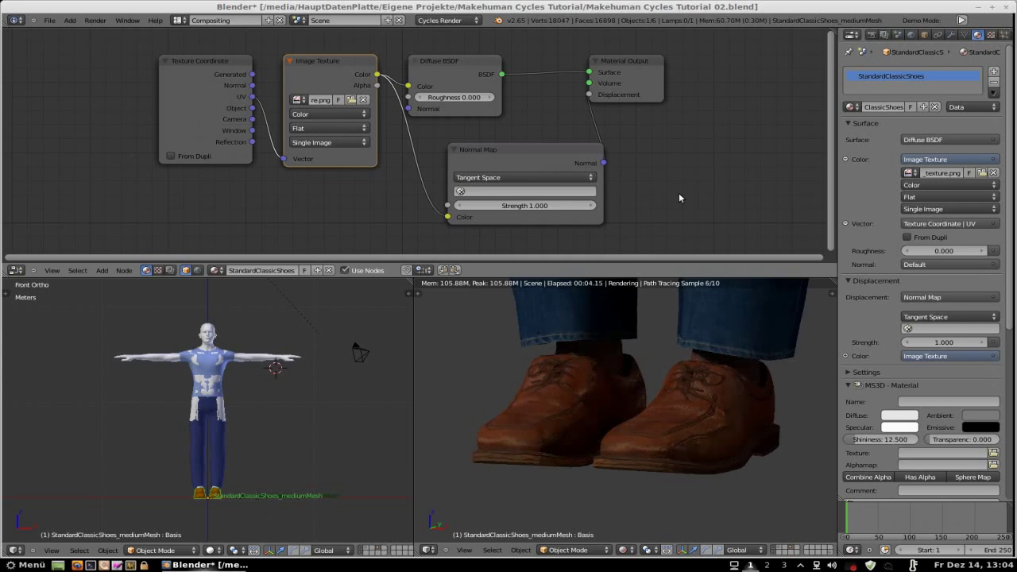
Inspect the shoes' relief in the rendered view and set their Normal Map strength to 0.5.
scroll(576, 382, "up", 2)
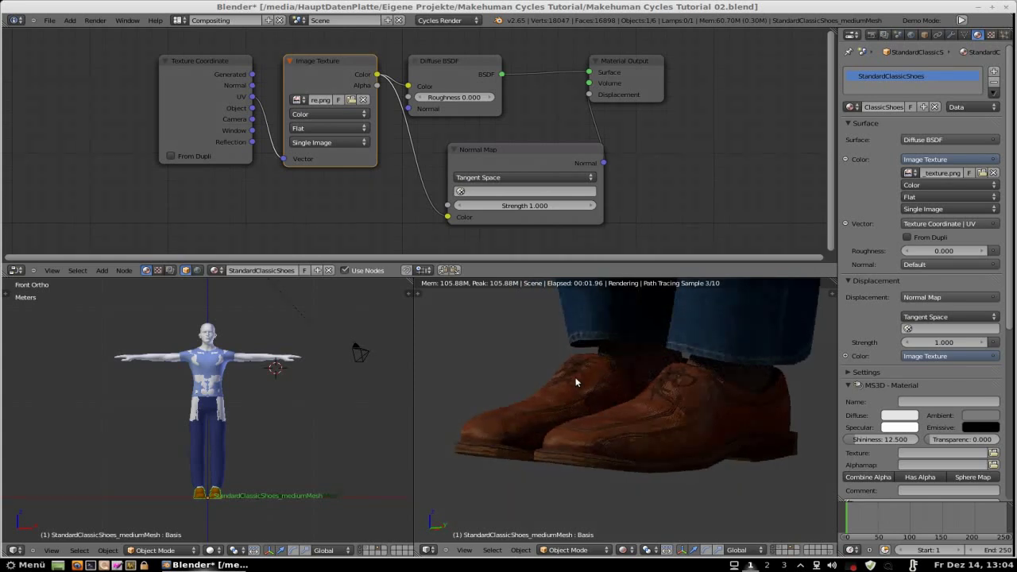
left_click(524, 205)
key("BackSpace")
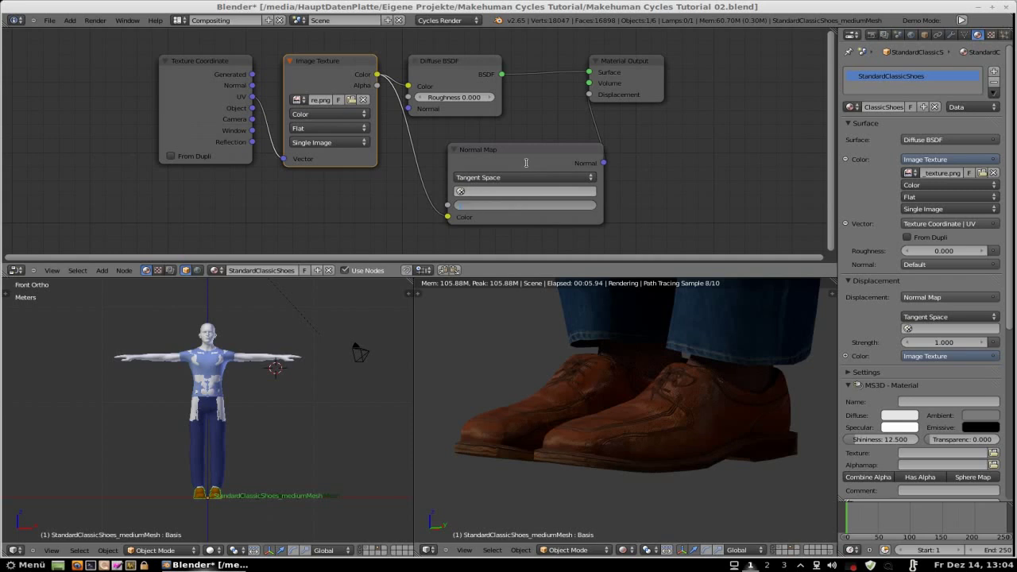
type(".5")
key("Return")
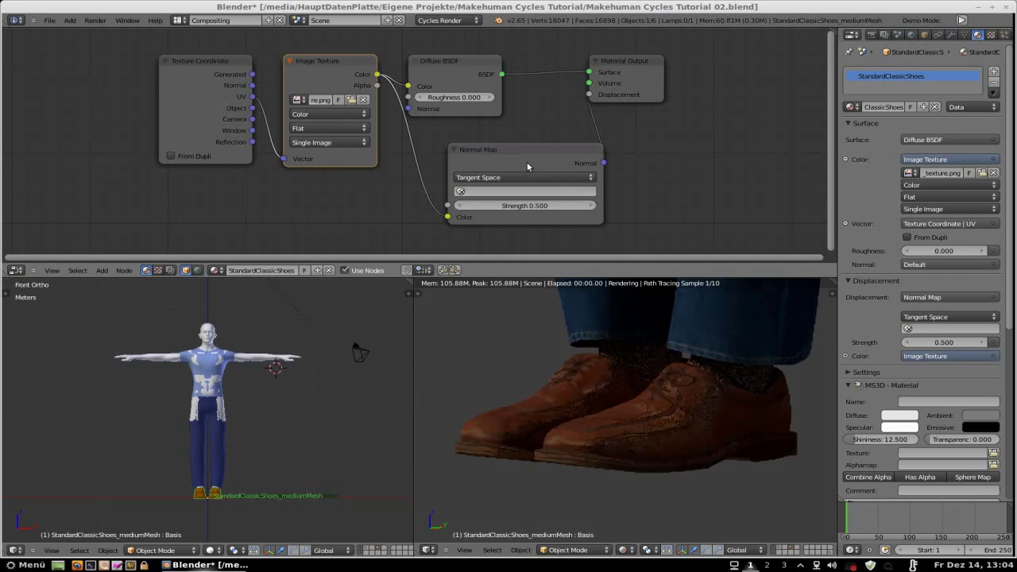